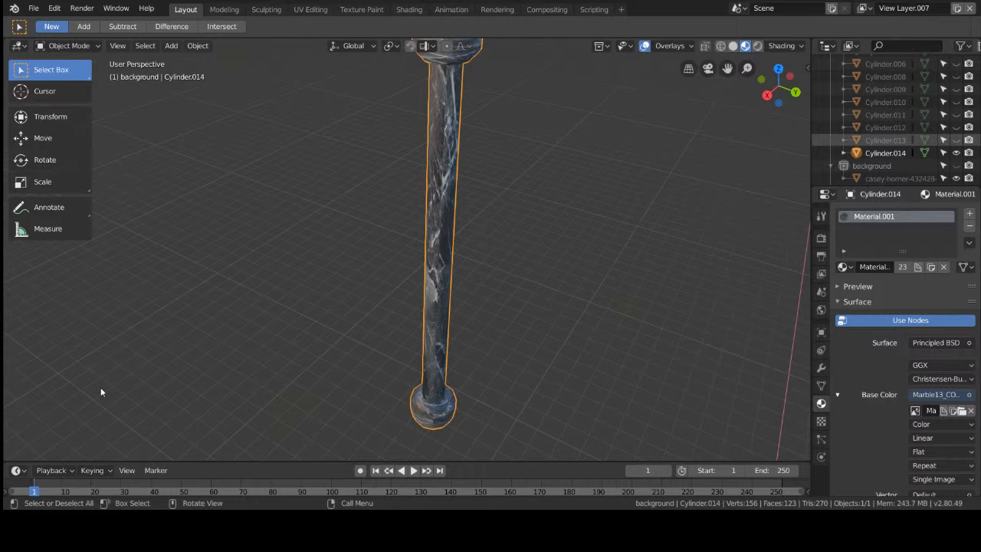
Inspect the marble texture along the column's shaft, base and cap.
middle_click_drag(226, 309, 243, 275)
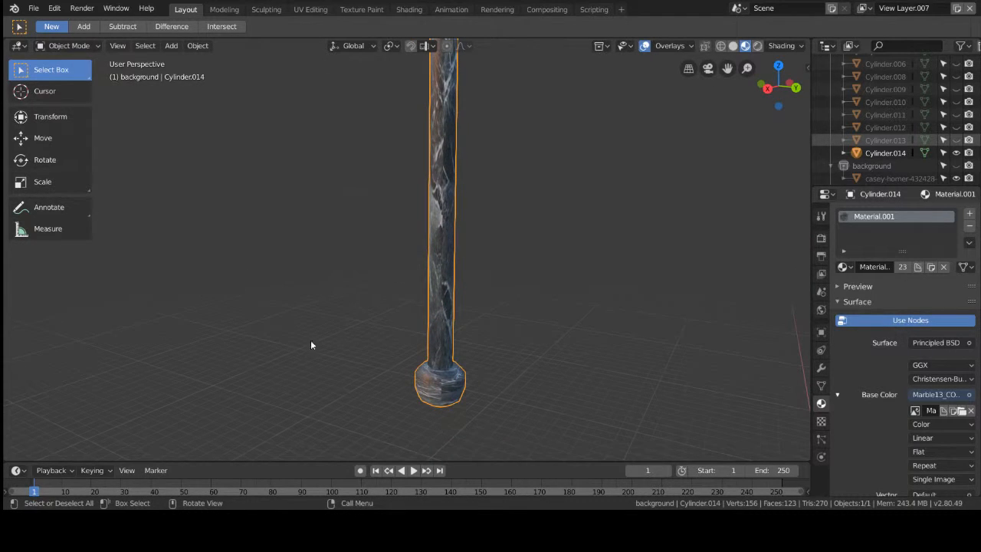
middle_click_drag(267, 314, 276, 268)
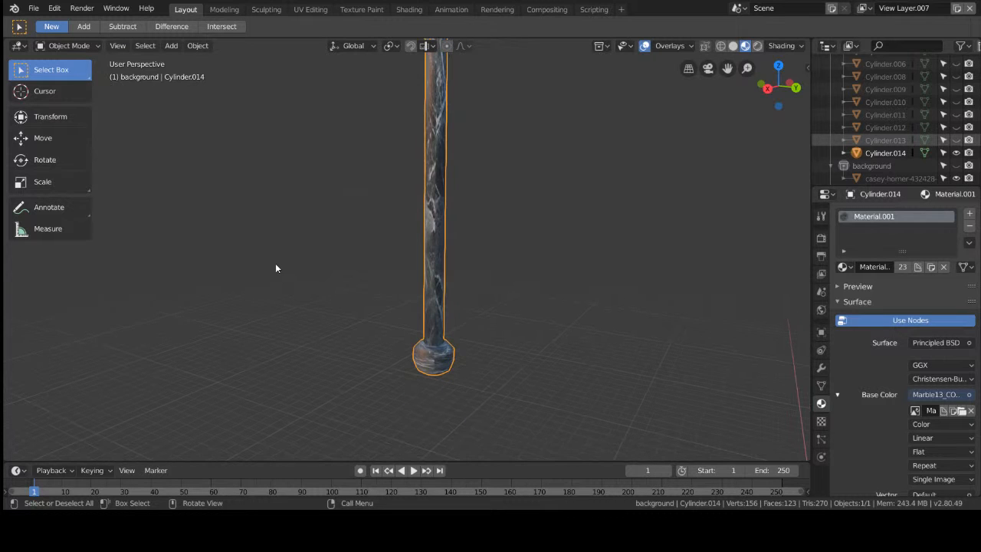
middle_click_drag(273, 214, 269, 347, "shift")
scroll(241, 229, "up", 5)
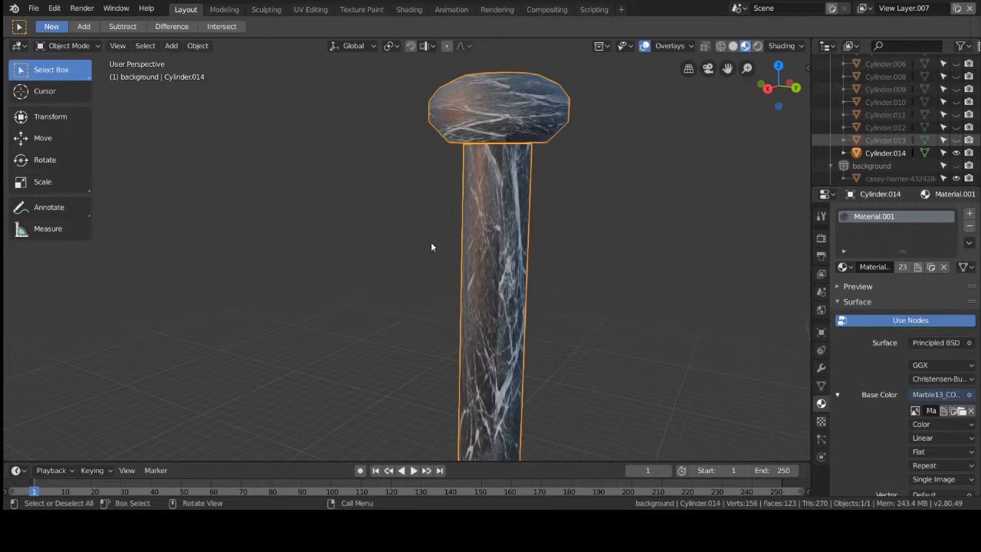
middle_click_drag(534, 191, 544, 163)
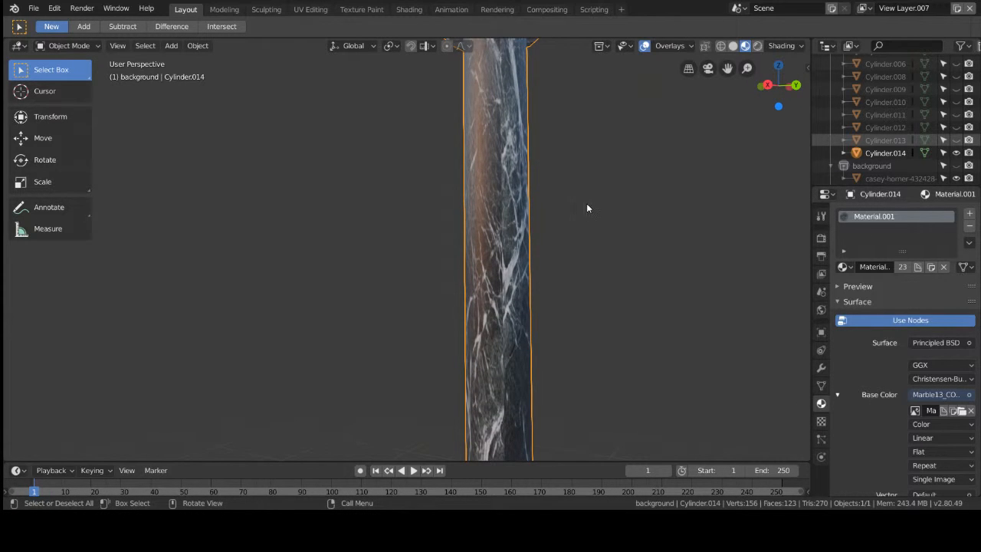
middle_click_drag(587, 208, 541, 260)
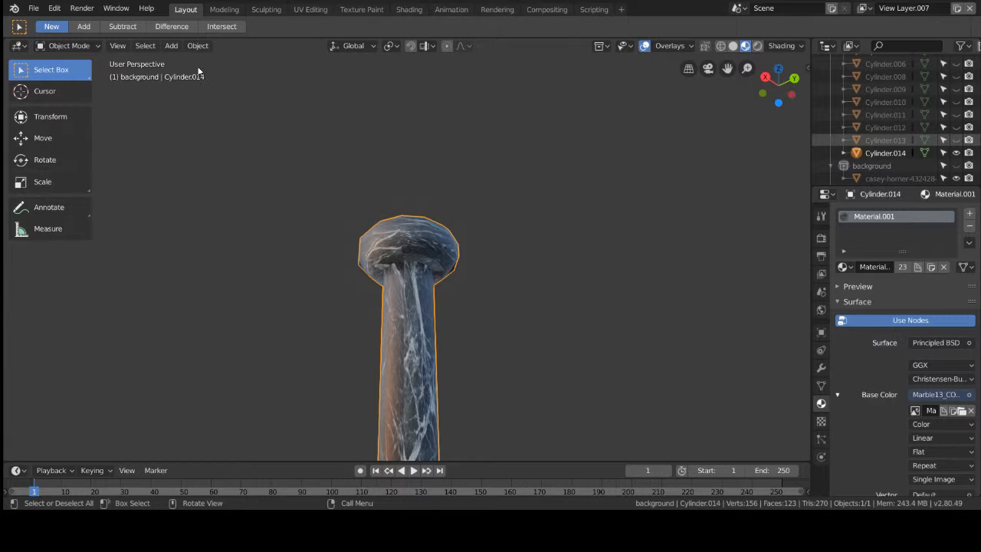
Switch to the UV Editing workspace and show the deselected column mesh in wireframe shading.
left_click(310, 9)
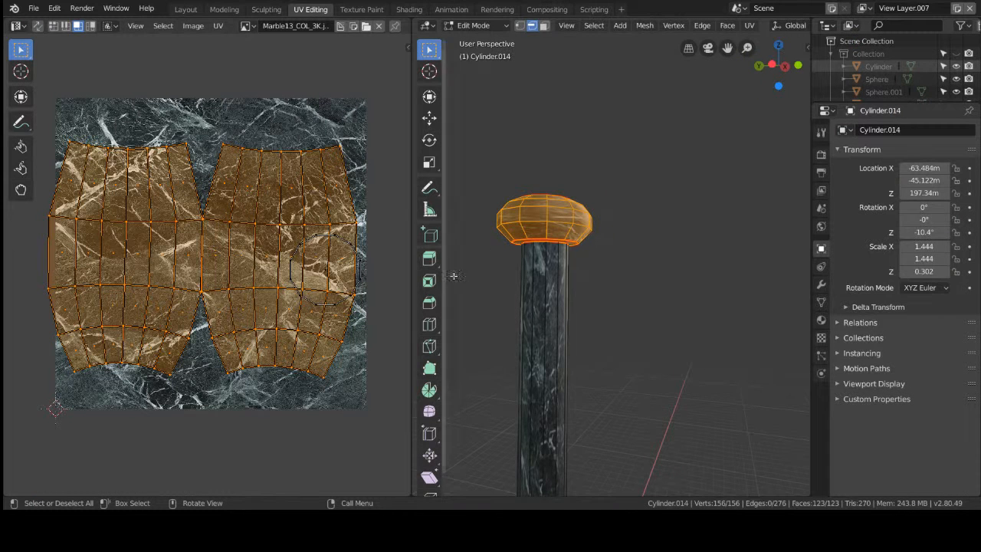
left_click(690, 272)
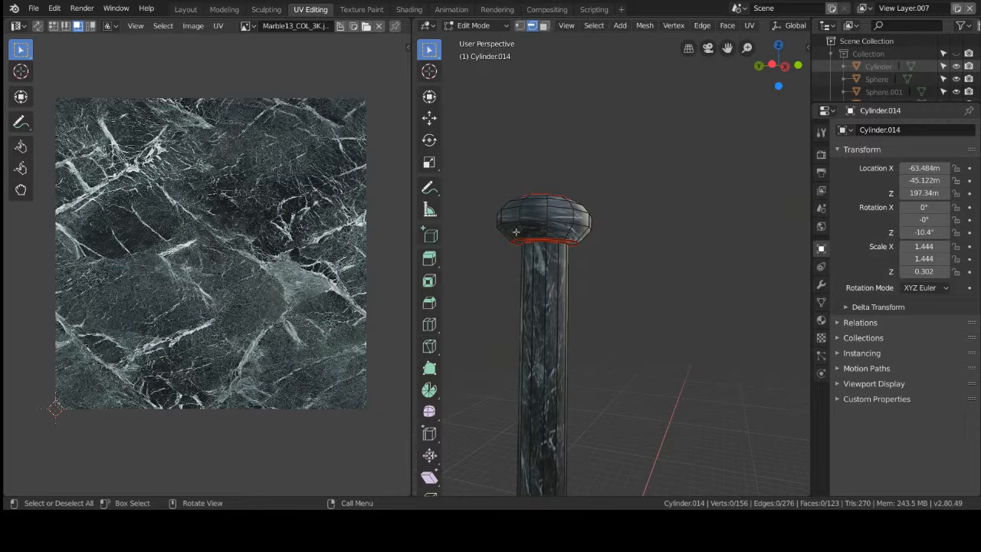
mouse_move(445, 178)
left_mouse_down()
mouse_move(469, 182)
mouse_move(432, 182)
left_mouse_up()
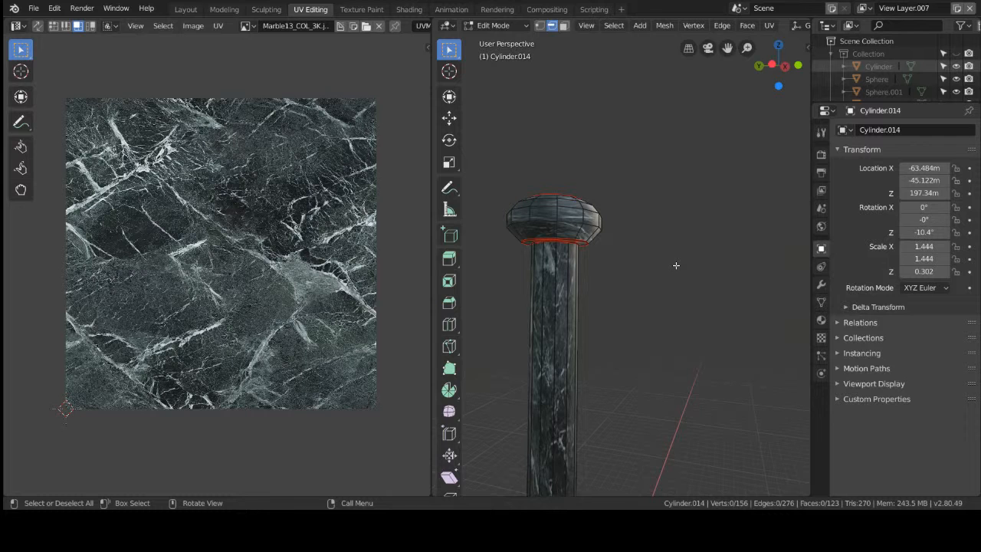
key("z")
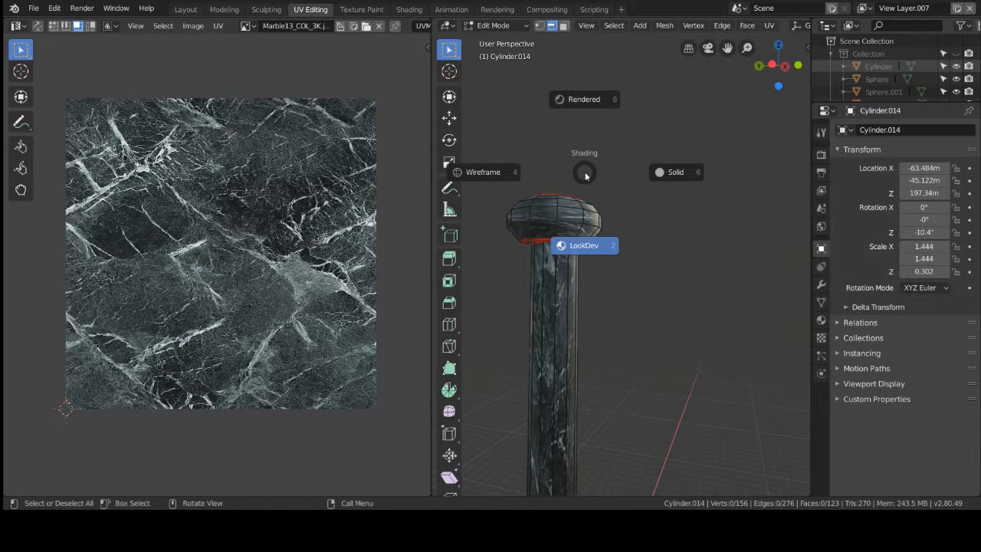
left_click(537, 170)
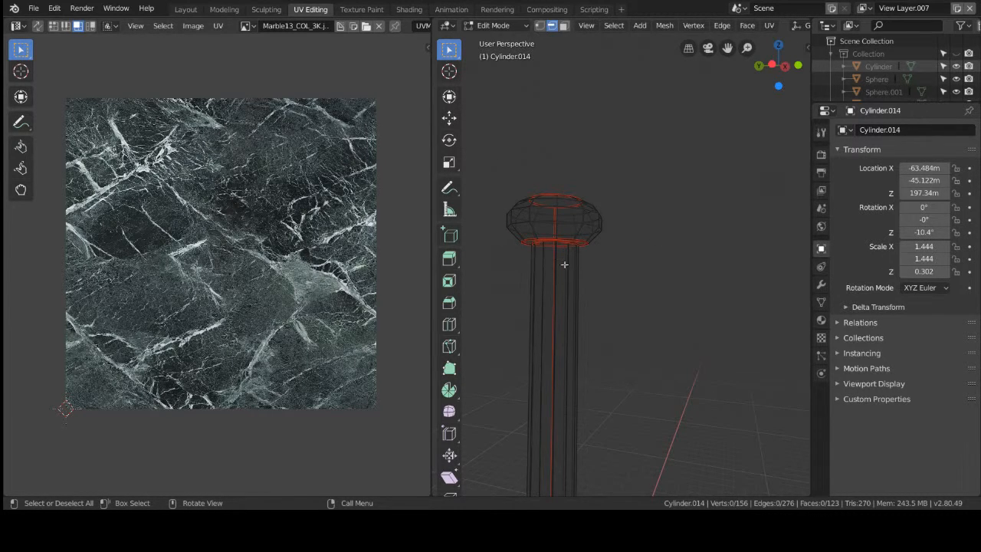
Clear the seam from the edge loop around the top of the column's cap.
middle_click_drag(564, 265, 593, 208)
scroll(694, 200, "up", 3)
middle_click_drag(639, 175, 716, 205, "shift")
left_click(633, 173)
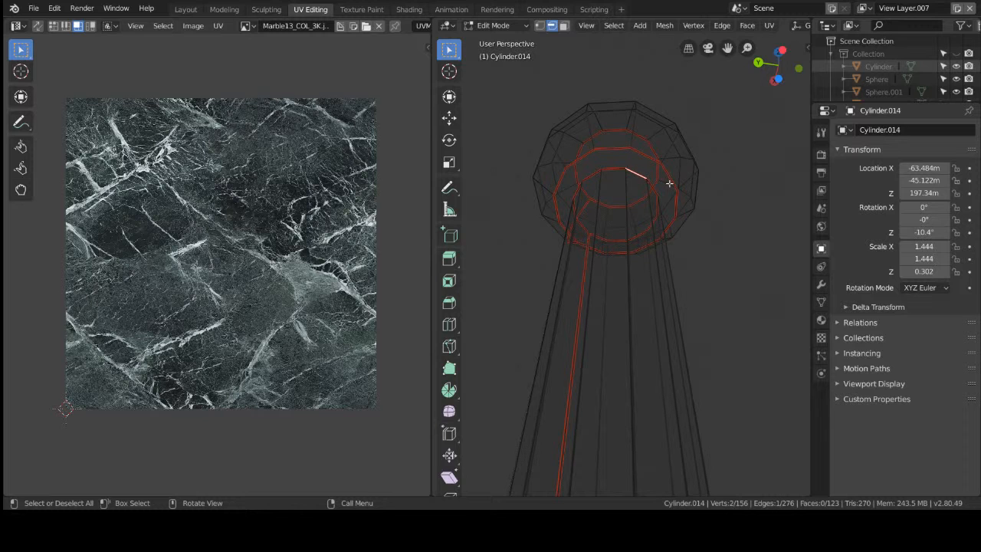
left_click(721, 195)
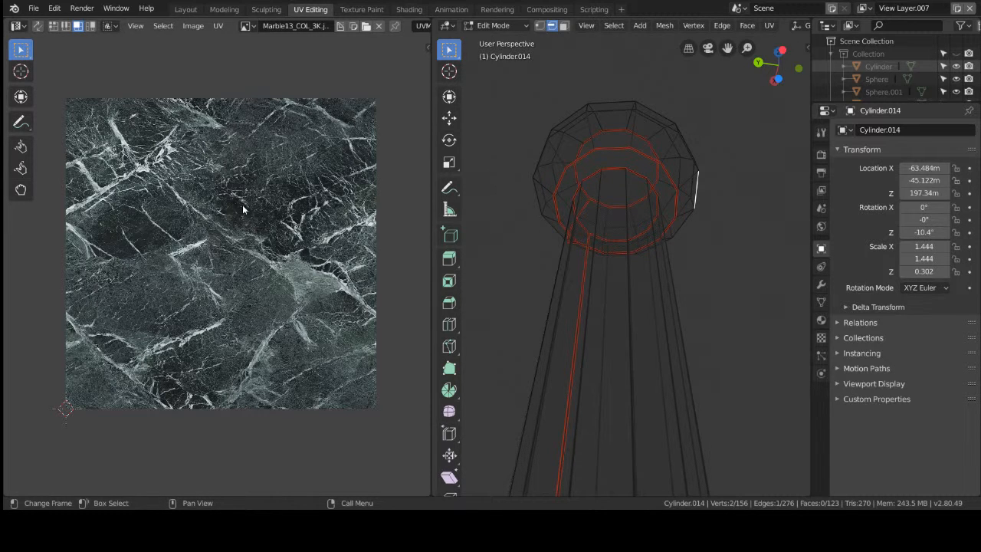
middle_click_drag(686, 207, 702, 254)
middle_click_drag(611, 214, 657, 201)
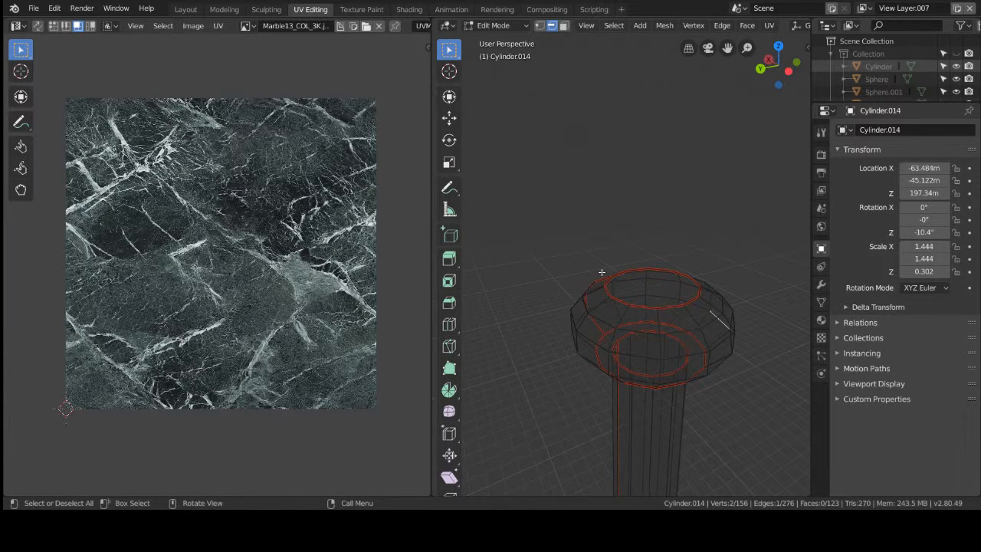
left_click(627, 305, "alt")
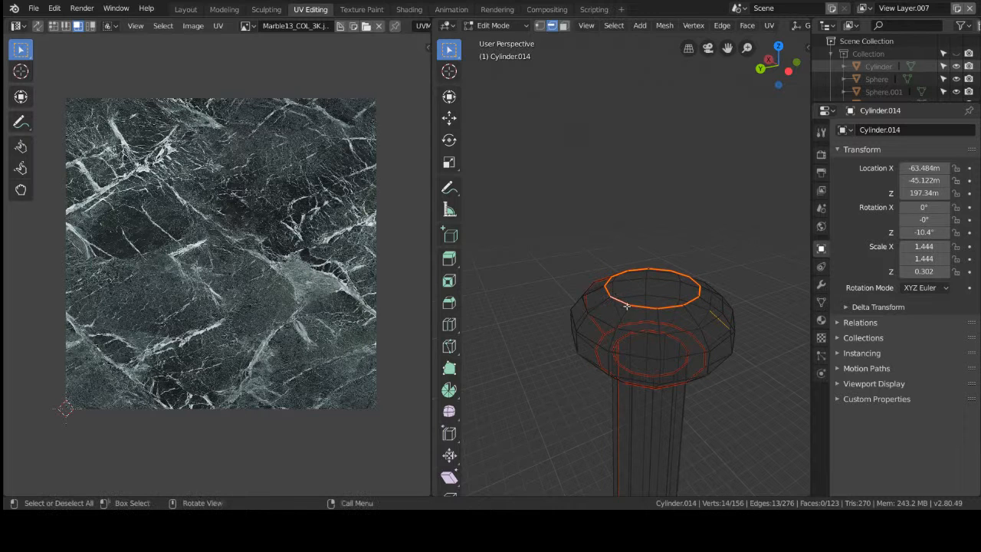
key("u")
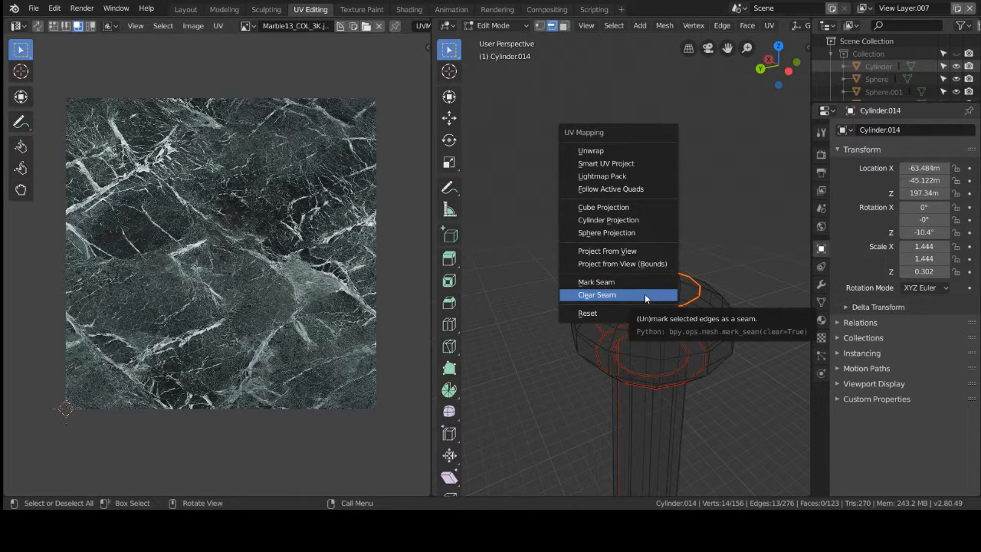
left_click(645, 293)
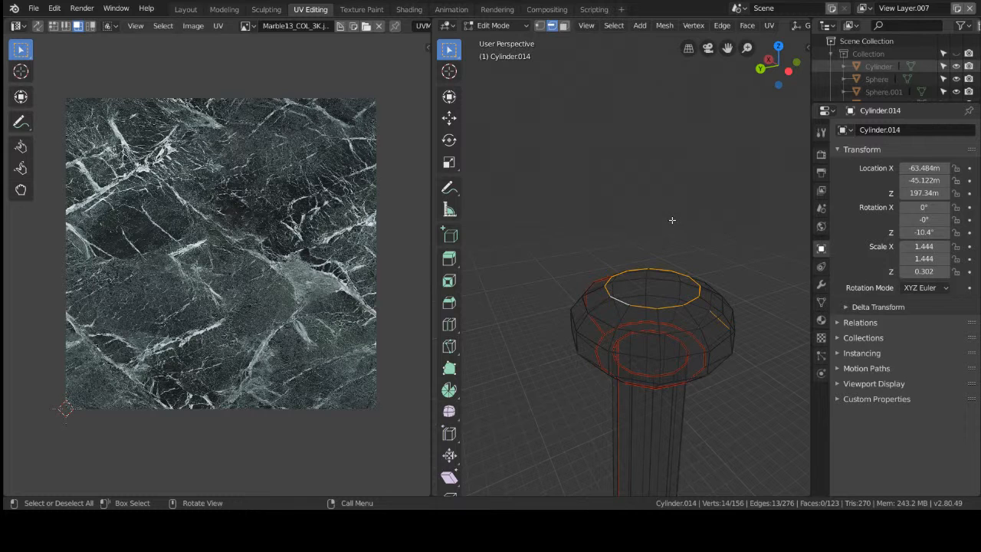
key("alt+a")
Clear the seam that runs vertically down the side of the column's cap.
middle_click_drag(666, 230, 698, 281)
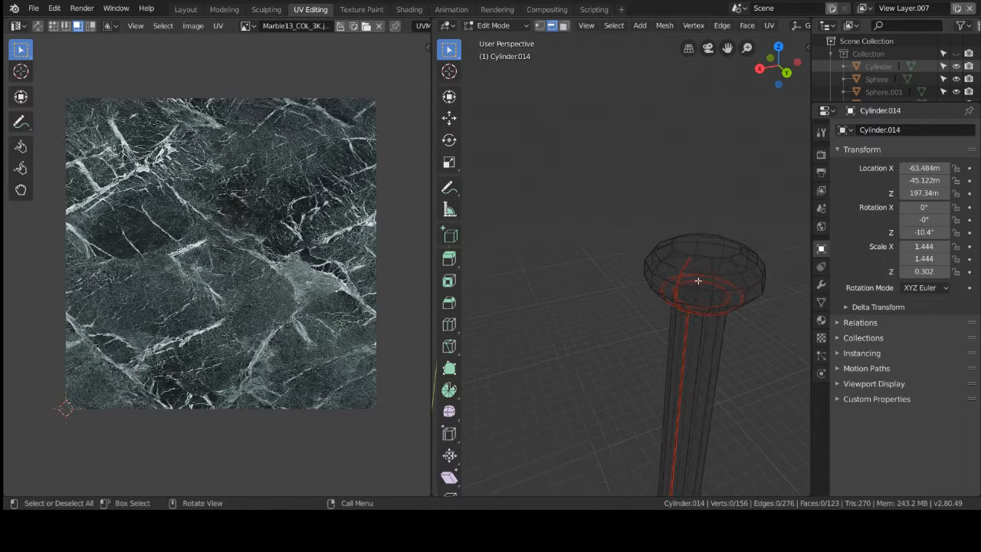
left_click(680, 268, "alt")
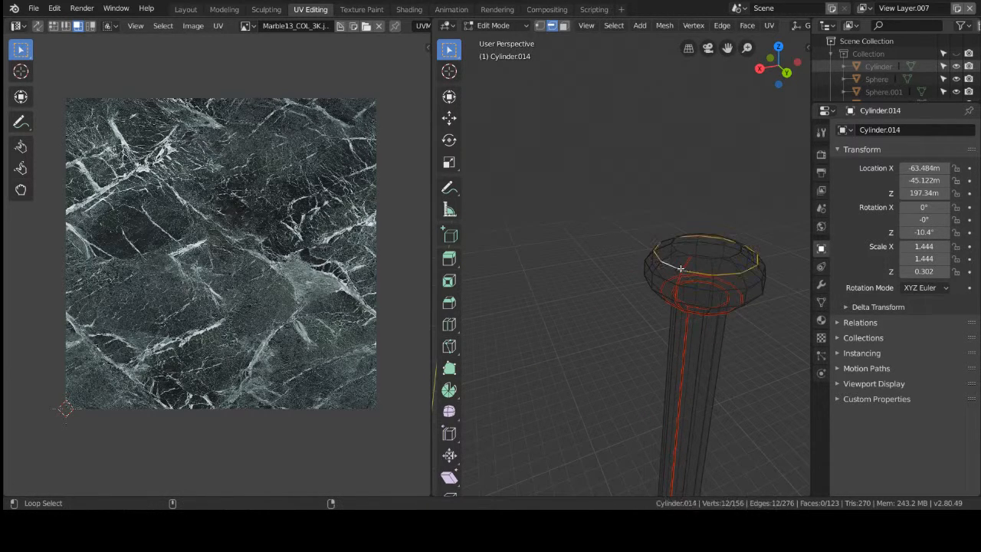
left_click(683, 267, "alt")
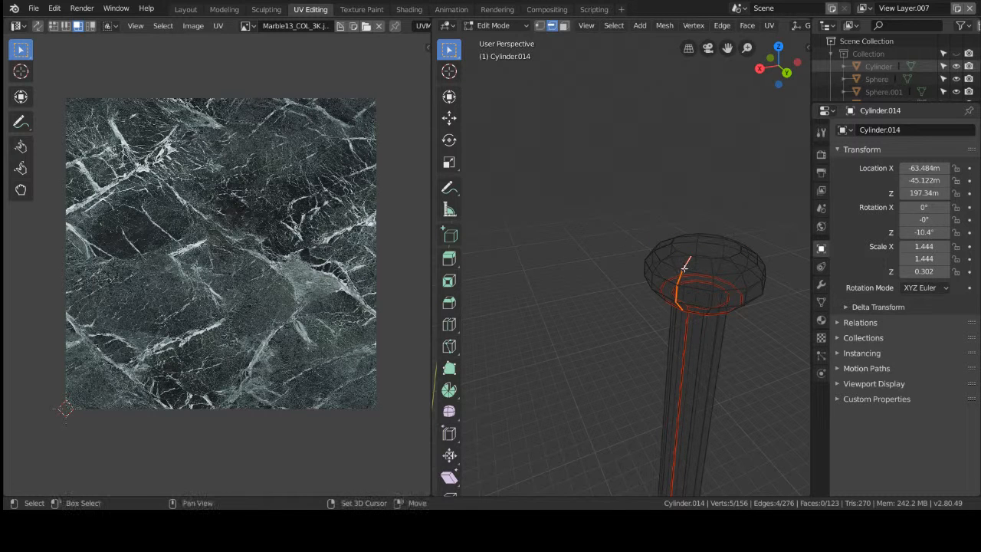
key("u")
left_click(681, 268)
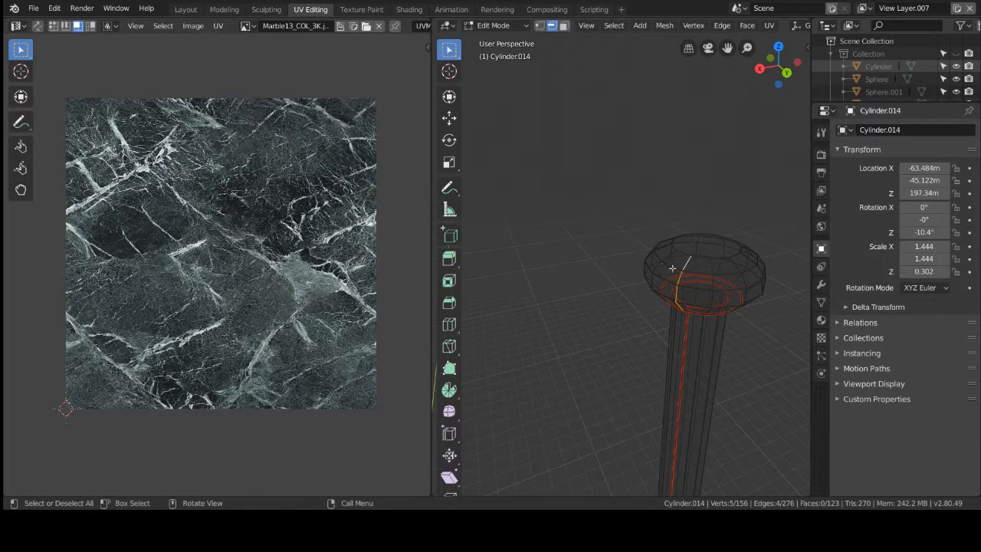
Select all geometry of the column's cap and set the viewport to LookDev shading.
left_click(780, 328)
middle_click_drag(781, 328, 685, 316)
left_click_drag(581, 154, 788, 314)
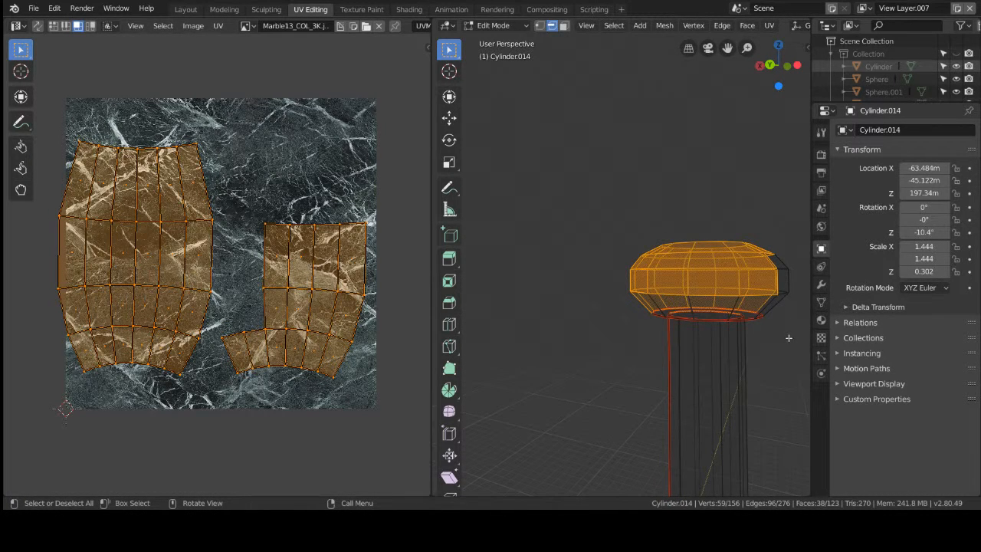
left_click_drag(625, 184, 797, 331)
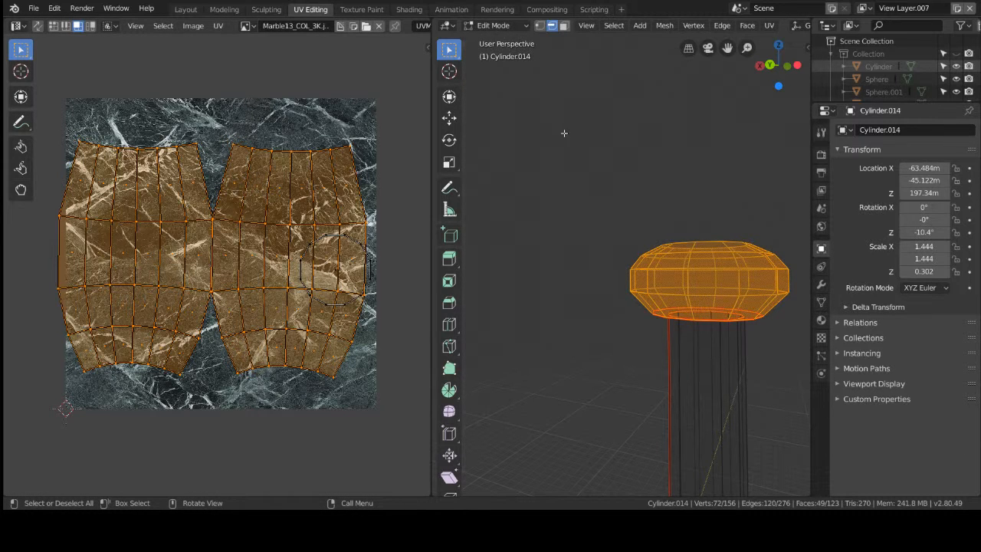
key("z")
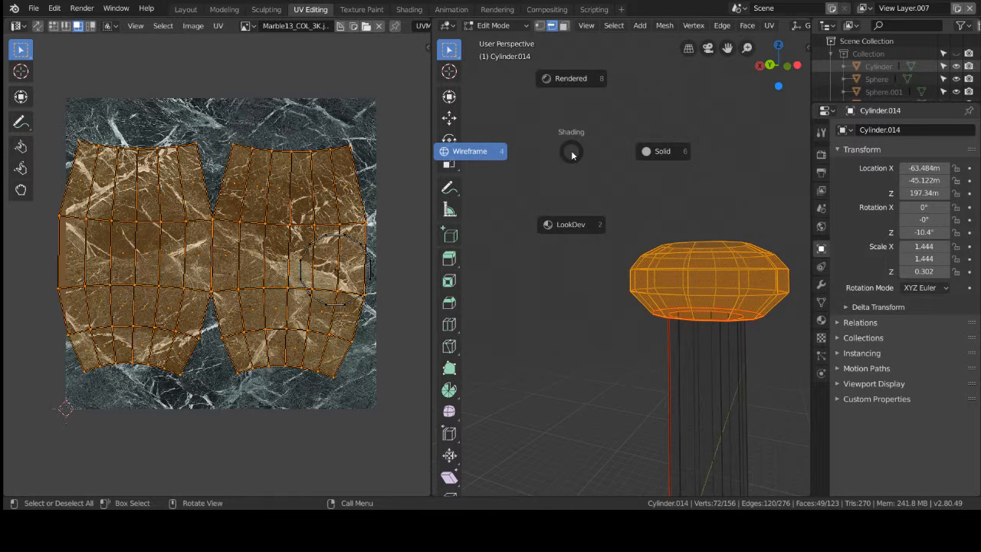
left_click(589, 228)
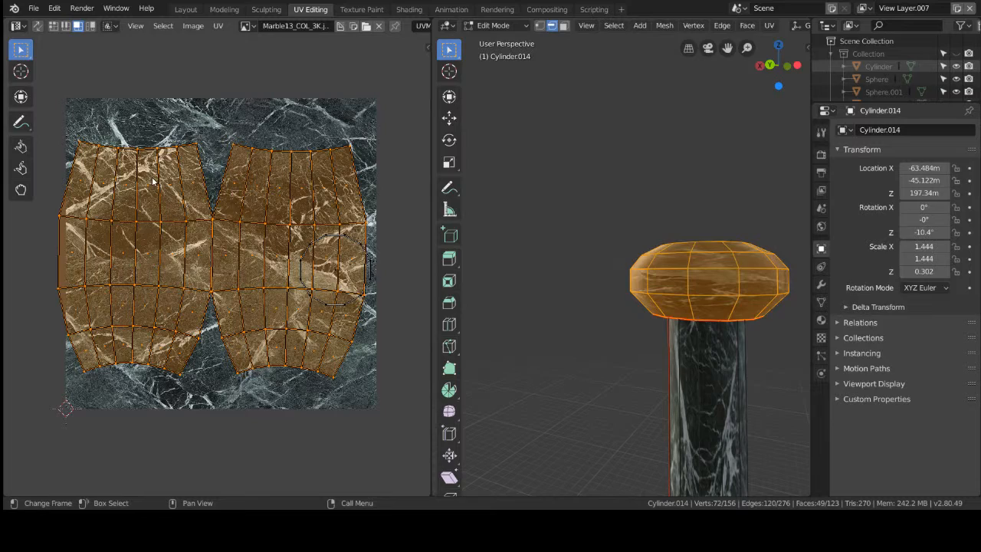
Scale the cap's UV islands down to about a fifth of their size and rotate them slightly.
key("s")
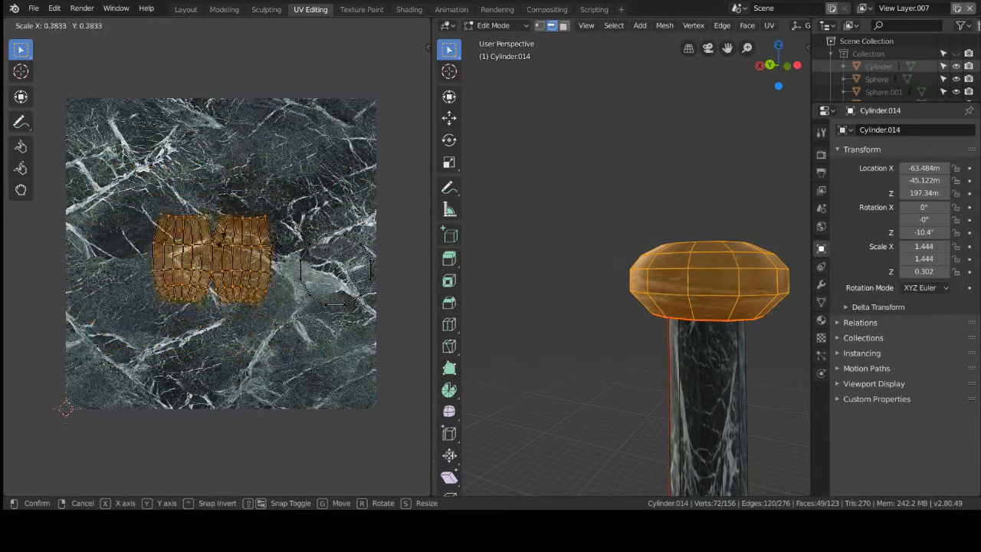
left_click(203, 265)
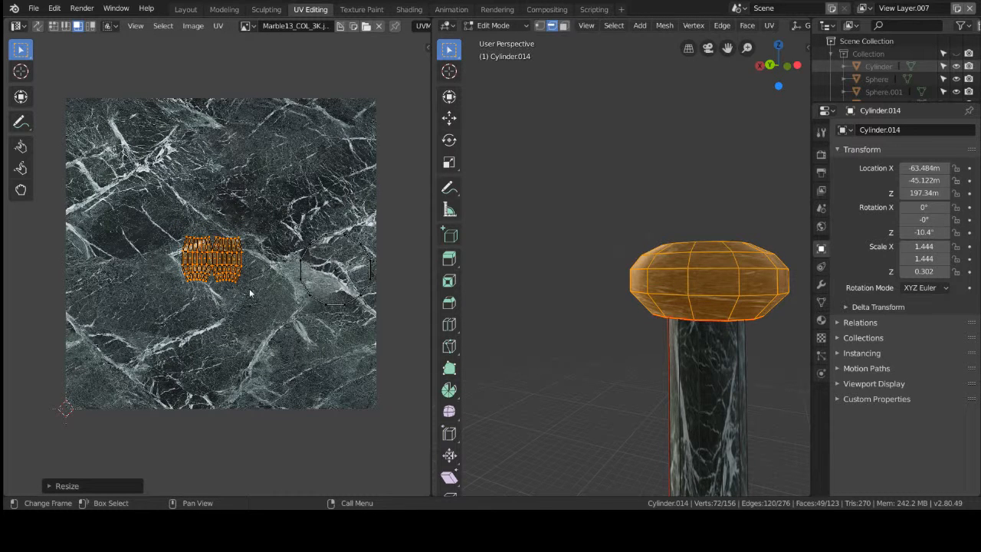
key("r")
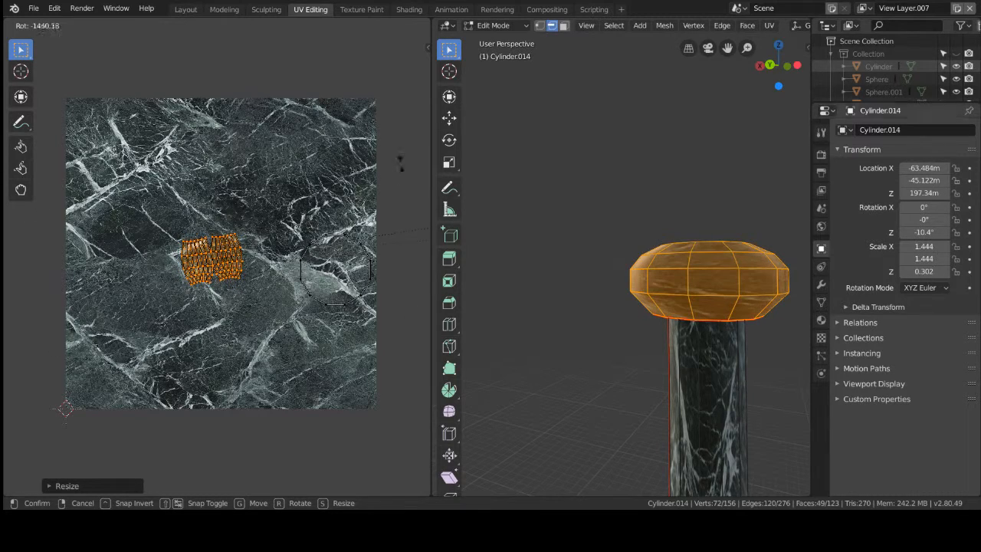
left_click(231, 168)
Enlarge the cap's UV islands to just under half the texture's width and rotate them about -20°.
key("s")
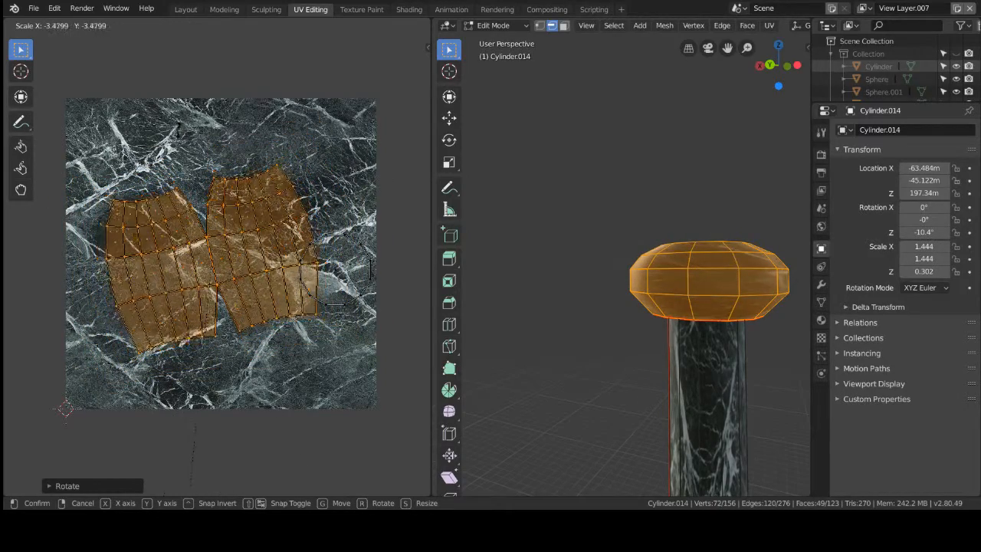
left_click(237, 474)
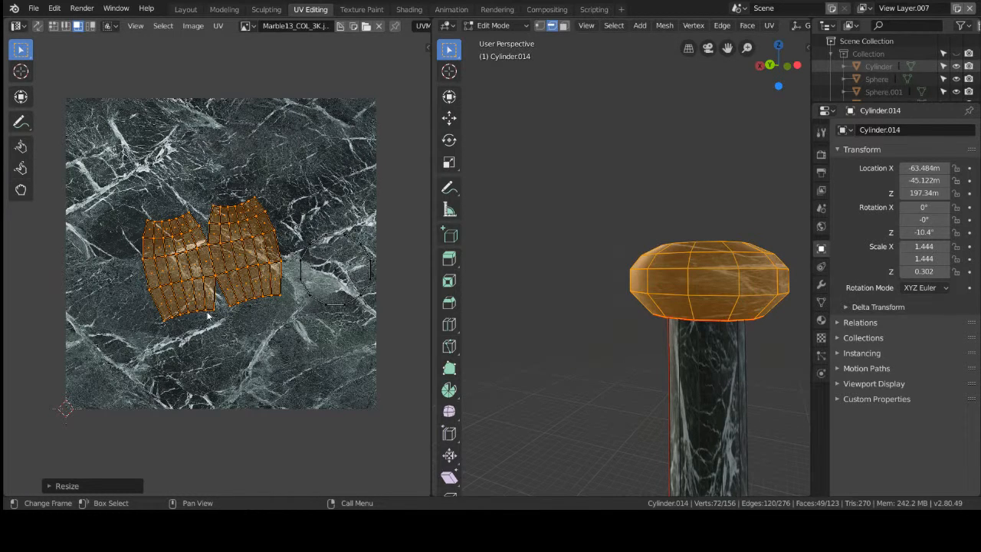
key("r")
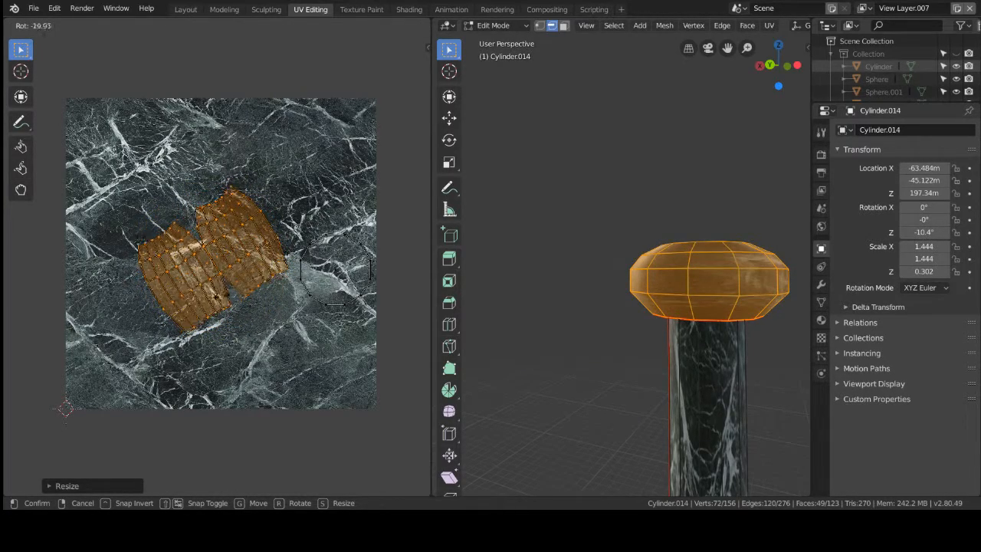
left_click(224, 305)
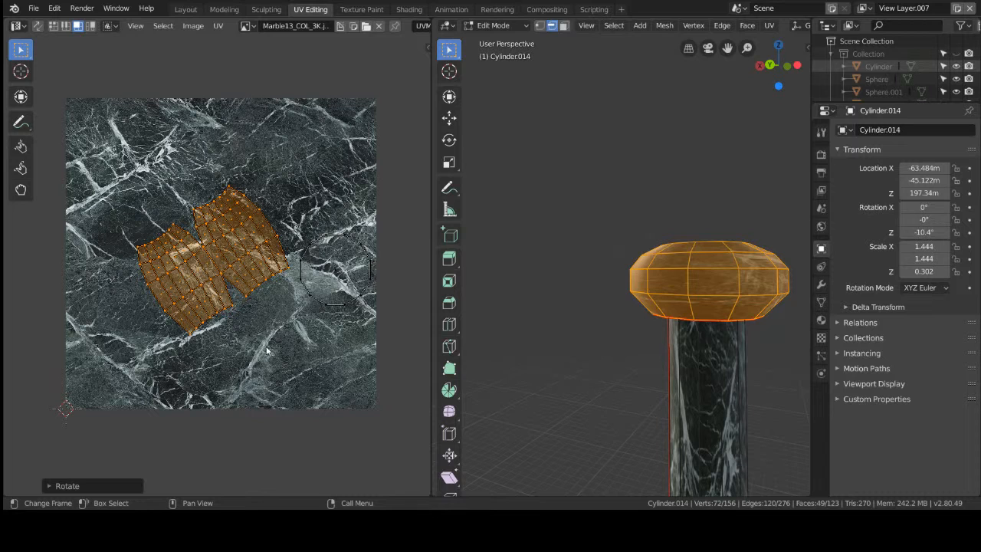
Scale the cap's UV islands down slightly and deselect the cap to check its marble texture.
key("s")
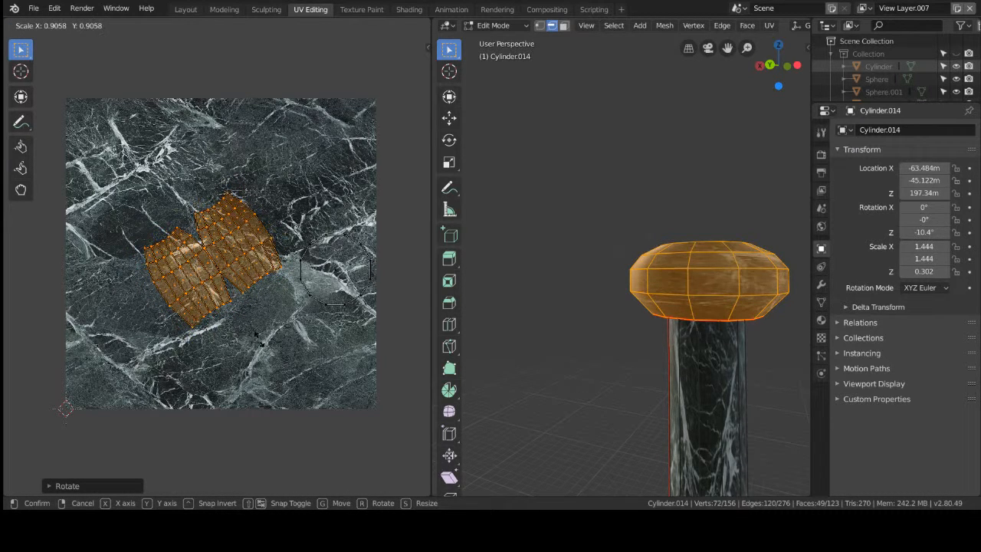
left_click(294, 378)
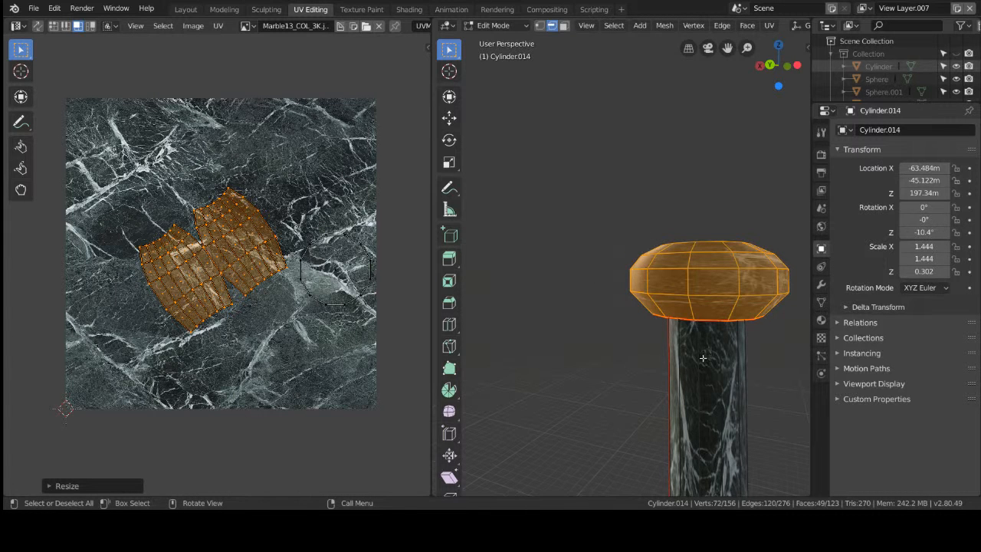
left_click(614, 224)
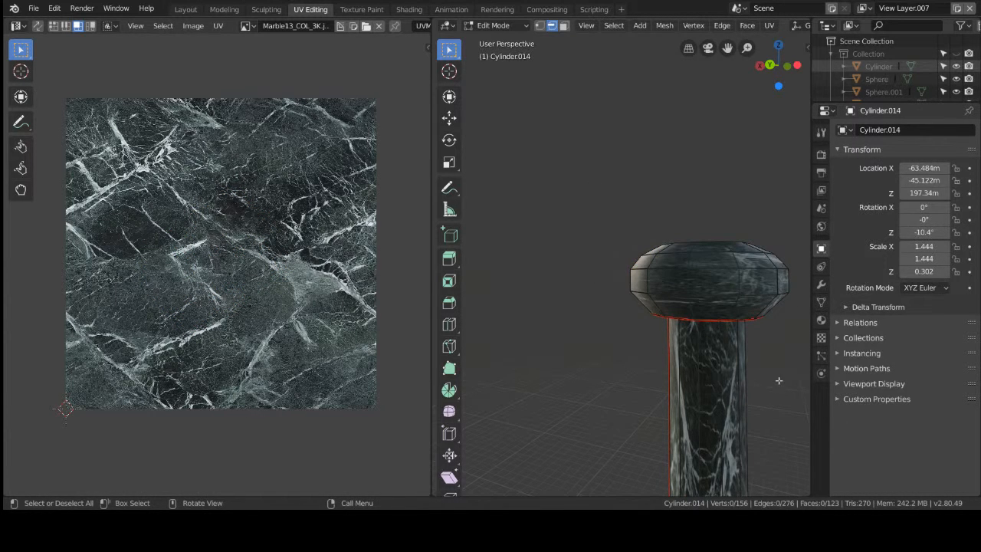
middle_click_drag(788, 397, 760, 368)
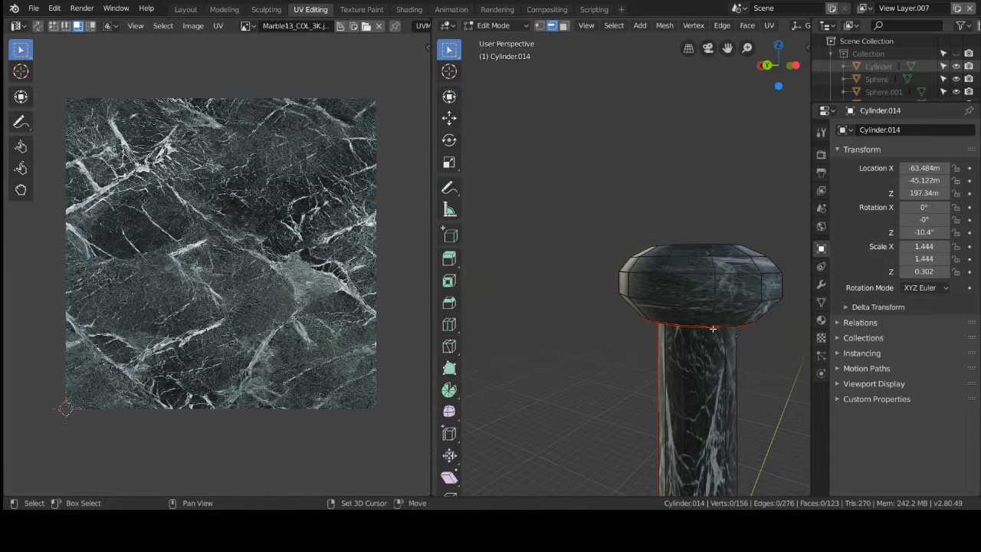
Mark the cap's vertical edge loop in line with the column's seam and its upper rim loop as seams.
middle_click_drag(588, 351, 690, 133)
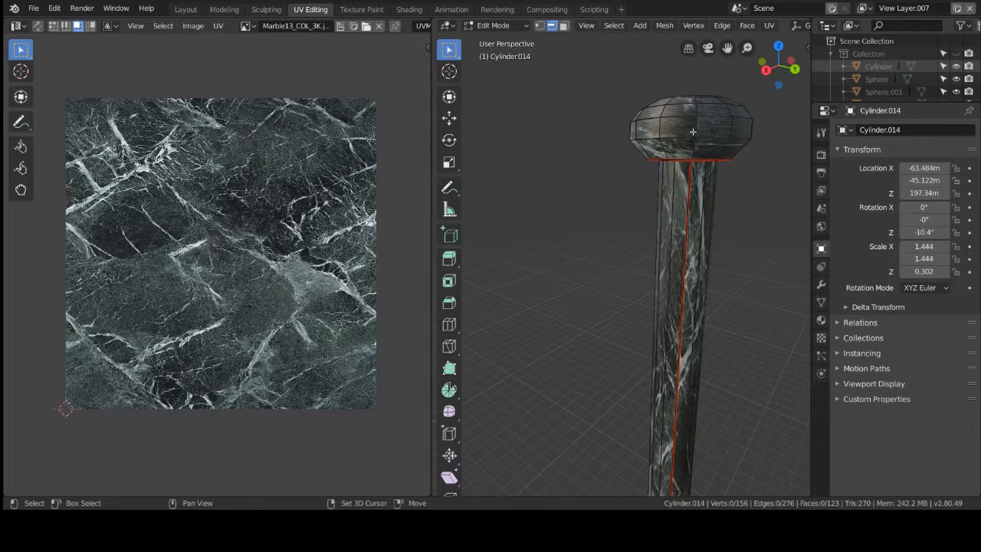
left_click(695, 128, "alt")
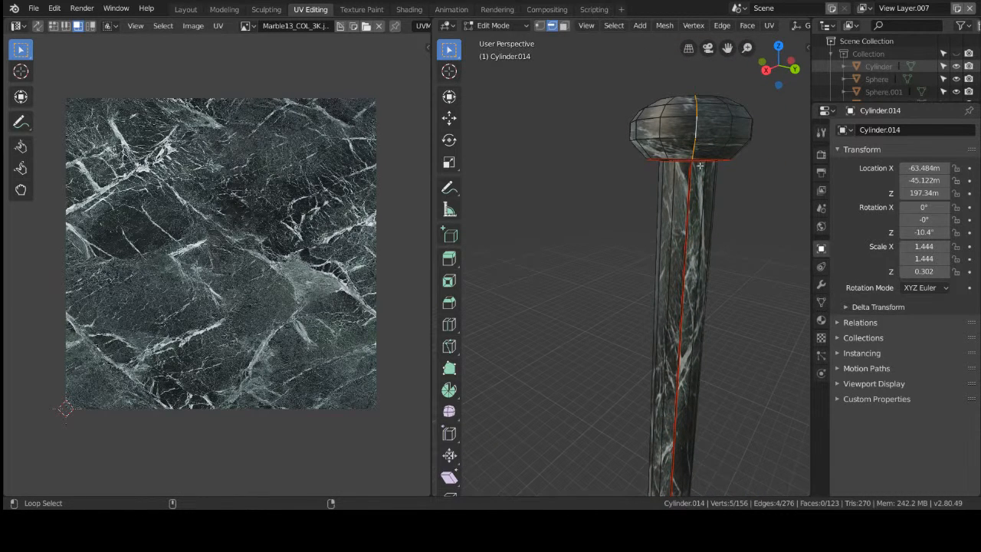
middle_click_drag(769, 245, 745, 264)
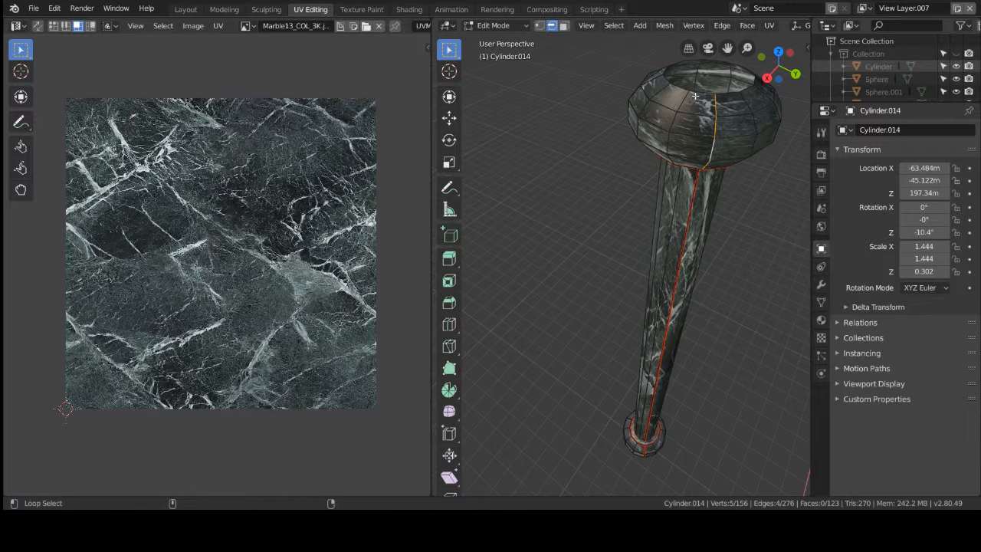
left_click(703, 96, "alt")
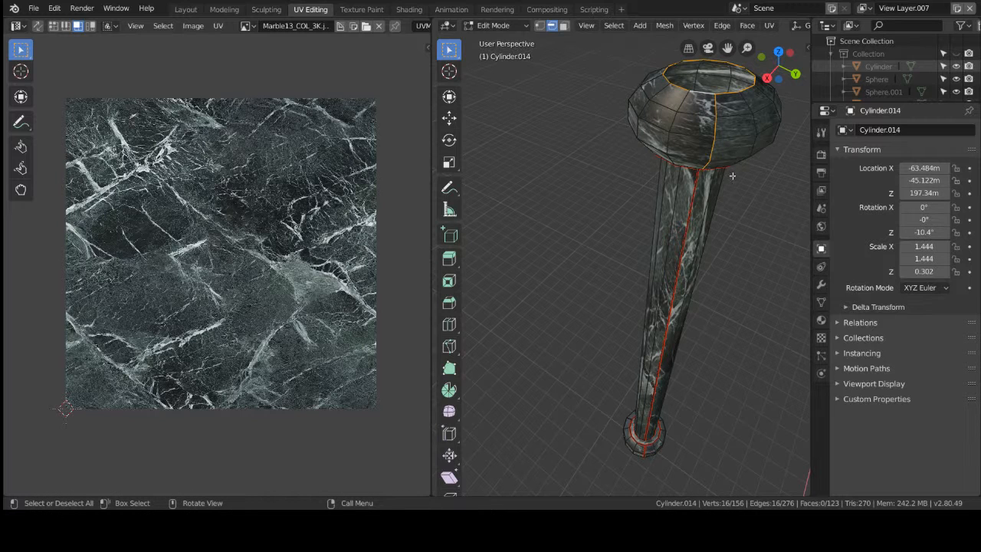
key("u")
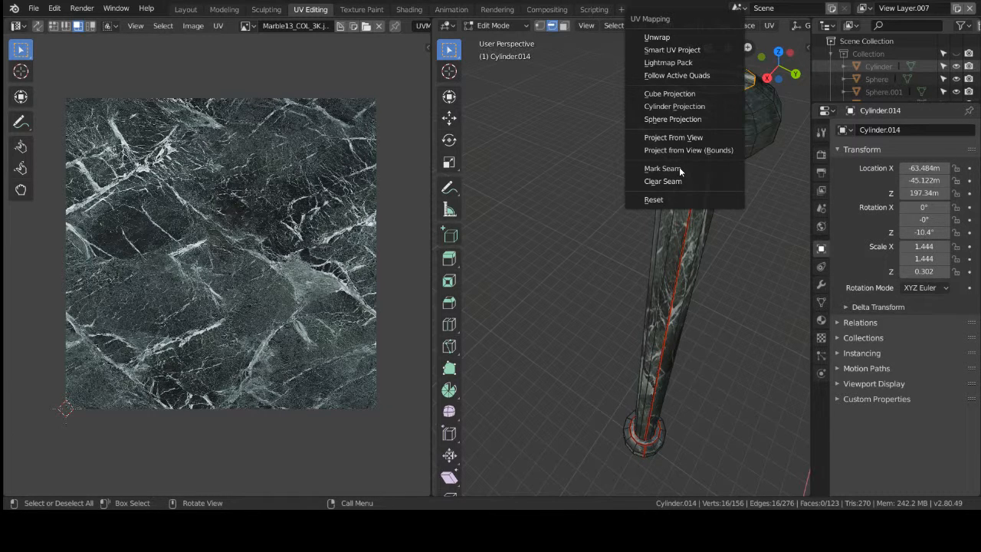
left_click(679, 170)
left_click(718, 293)
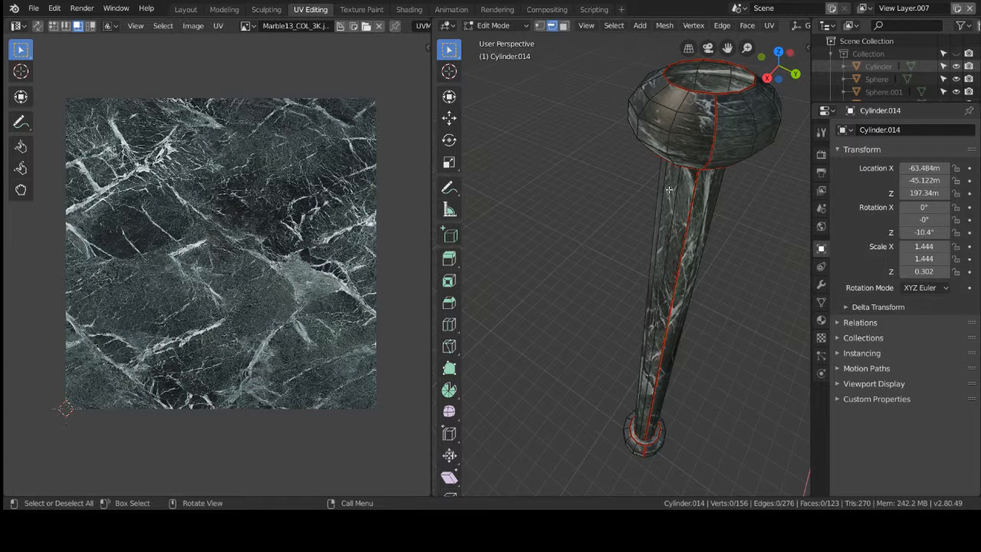
Set the viewport to wireframe shading and box-select the cap to check its UV islands, clearing the selection at the end.
key("z")
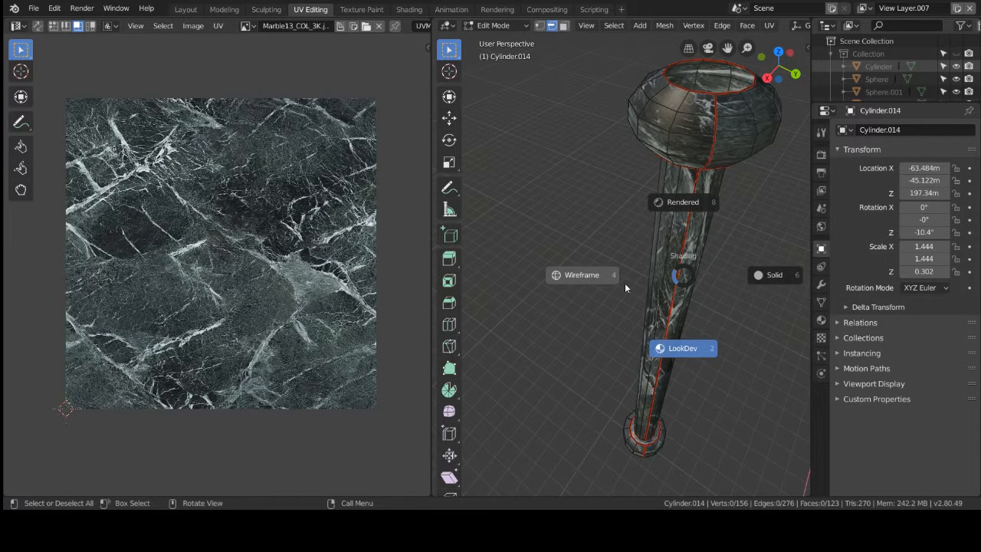
left_click(624, 282)
middle_click_drag(757, 273, 687, 245)
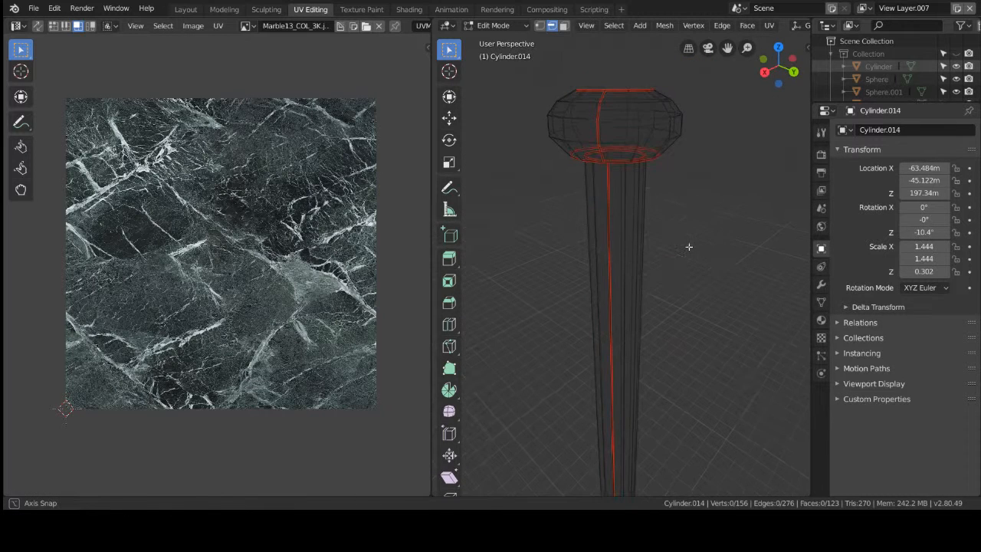
left_click_drag(523, 64, 704, 169)
left_click_drag(531, 89, 707, 164)
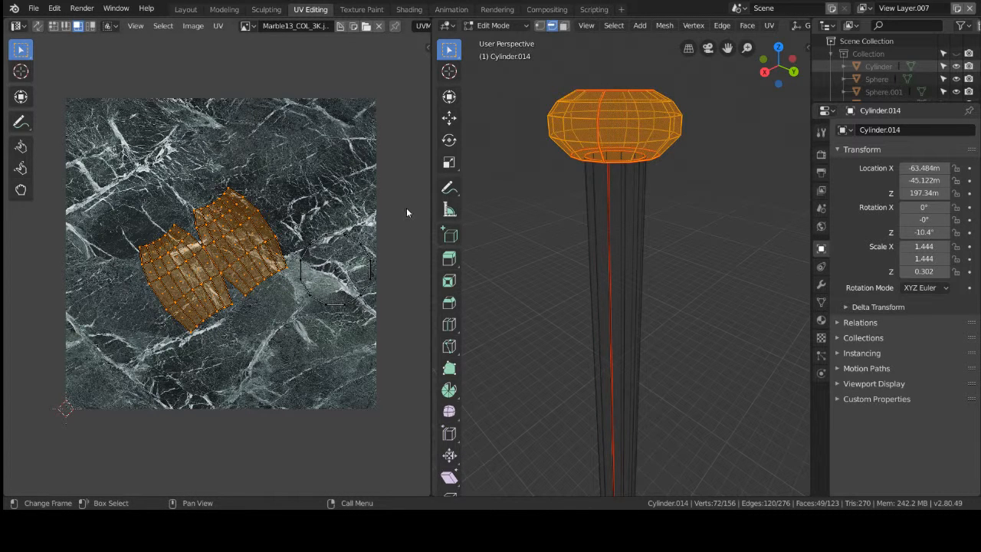
left_click(573, 226)
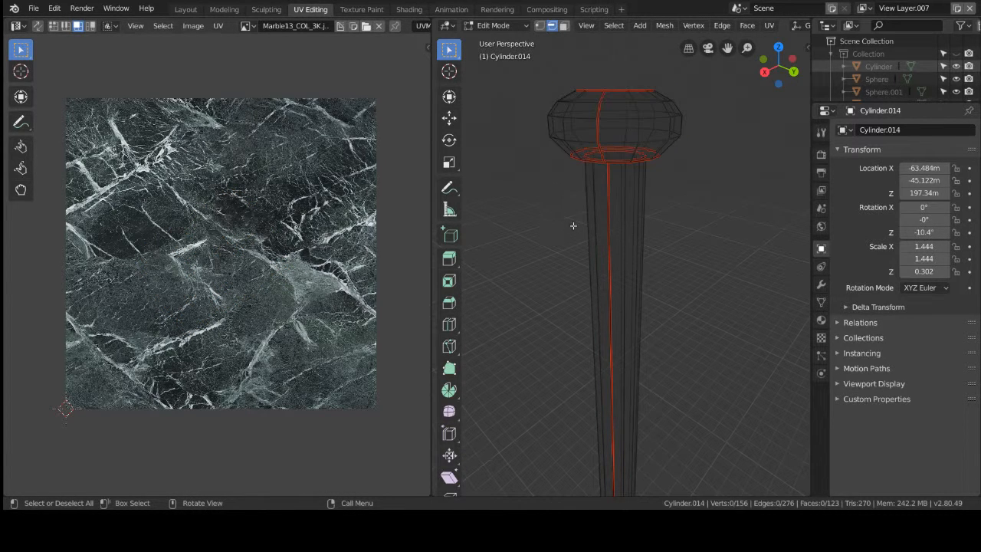
middle_click_drag(725, 203, 582, 203)
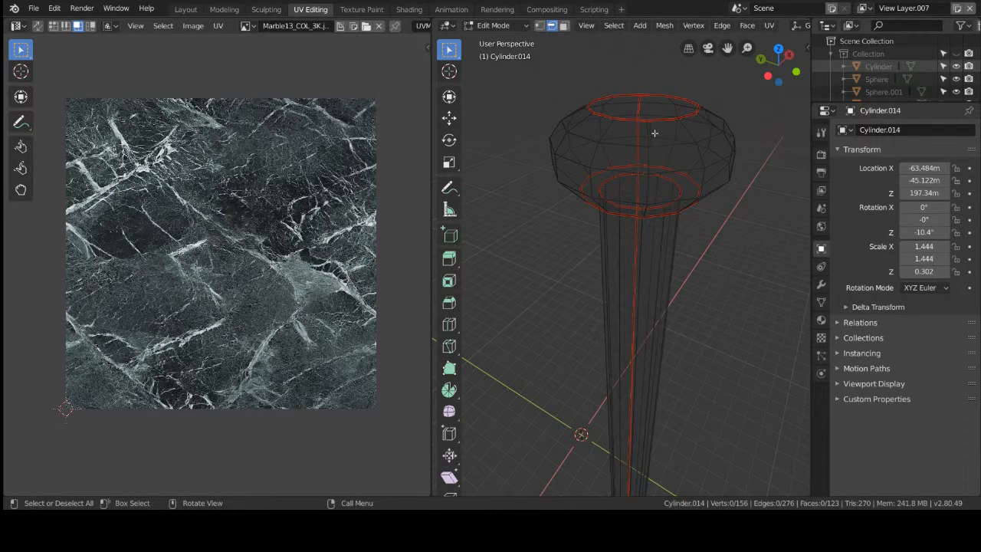
left_click(654, 133, "alt")
key("alt+a")
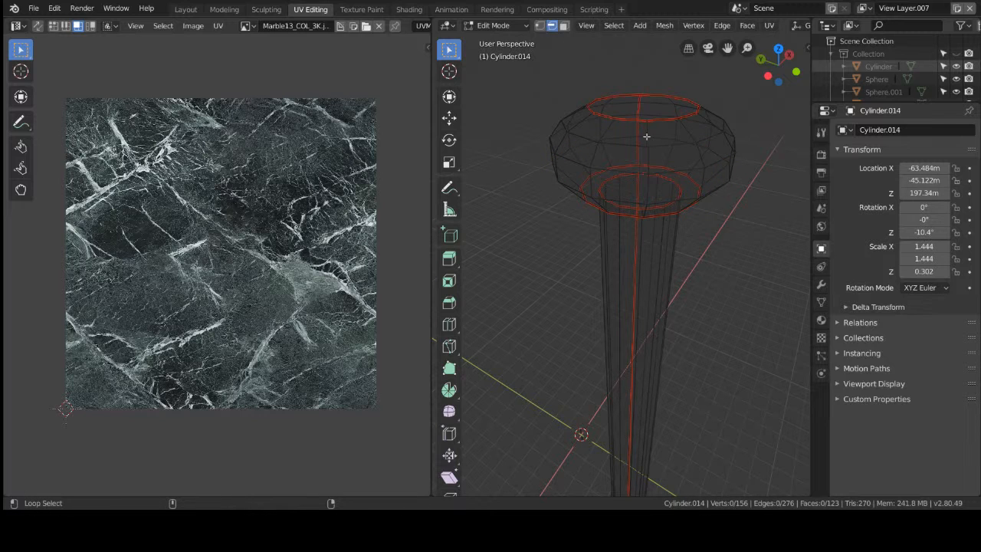
left_click(646, 137, "alt")
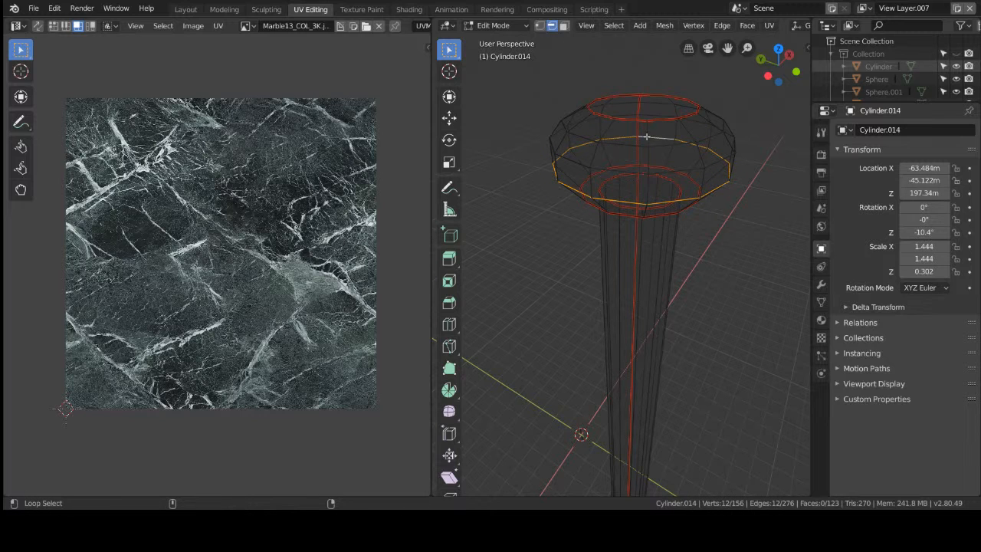
left_click(676, 199, "alt+shift")
left_click(678, 201, "alt+shift")
left_click(706, 194, "alt+shift")
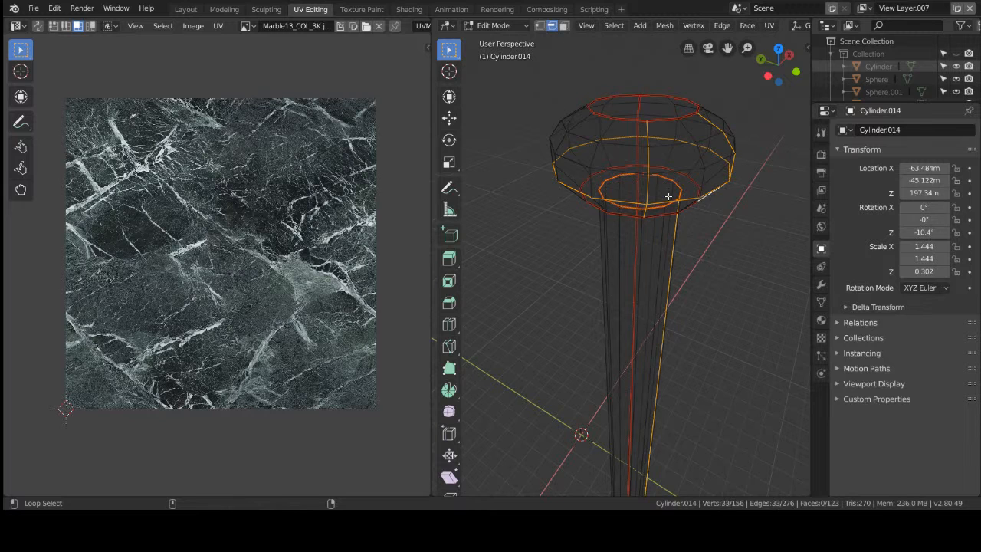
left_click(668, 195, "alt+shift")
left_click(682, 201, "alt+shift")
left_click(705, 236)
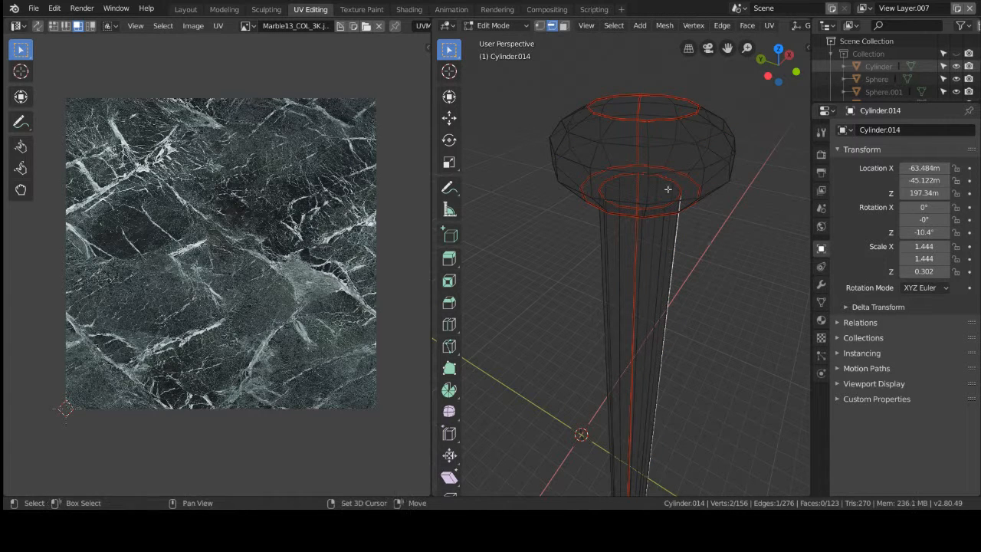
Mark a second vertical edge loop on the cap as a seam and clear the seam from the column shaft's side edge.
left_click(649, 154, "alt+shift")
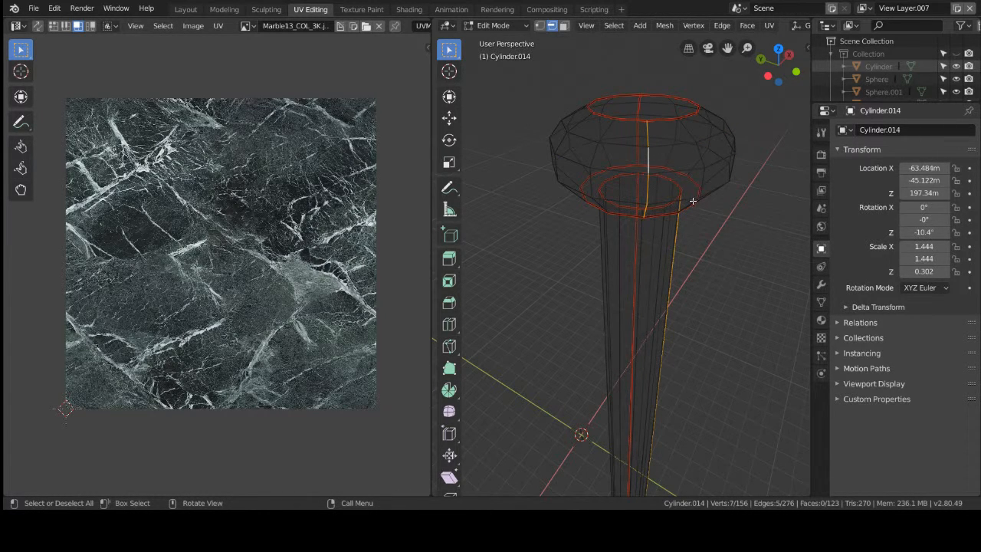
key("u")
left_click(695, 200)
left_click(738, 298)
left_click(674, 244)
key("u")
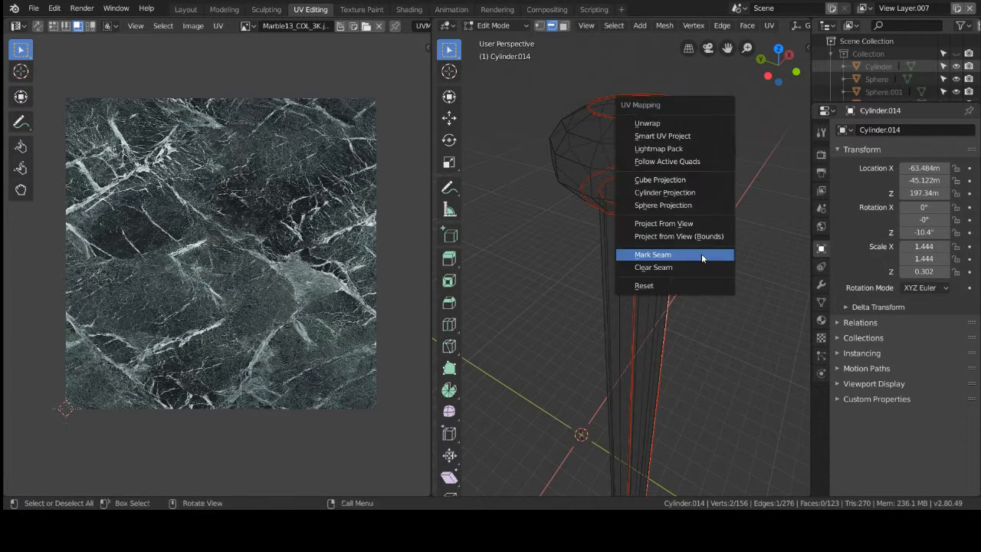
left_click(702, 255)
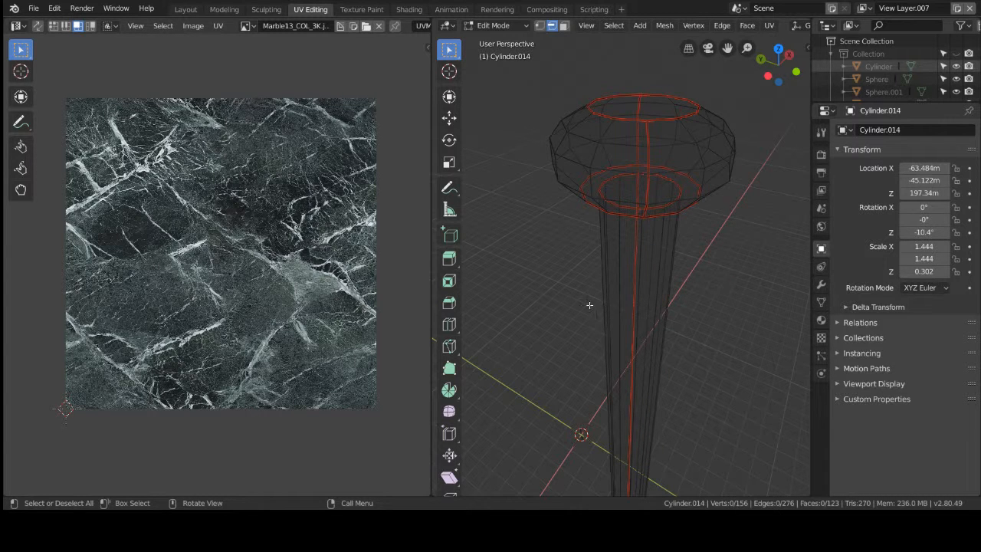
Box-select the whole cap and select only its circular UV island.
mouse_move(589, 305)
middle_mouse_down()
mouse_move(647, 321)
mouse_move(625, 288)
mouse_move(590, 302)
mouse_move(613, 306)
mouse_move(598, 299)
middle_mouse_up()
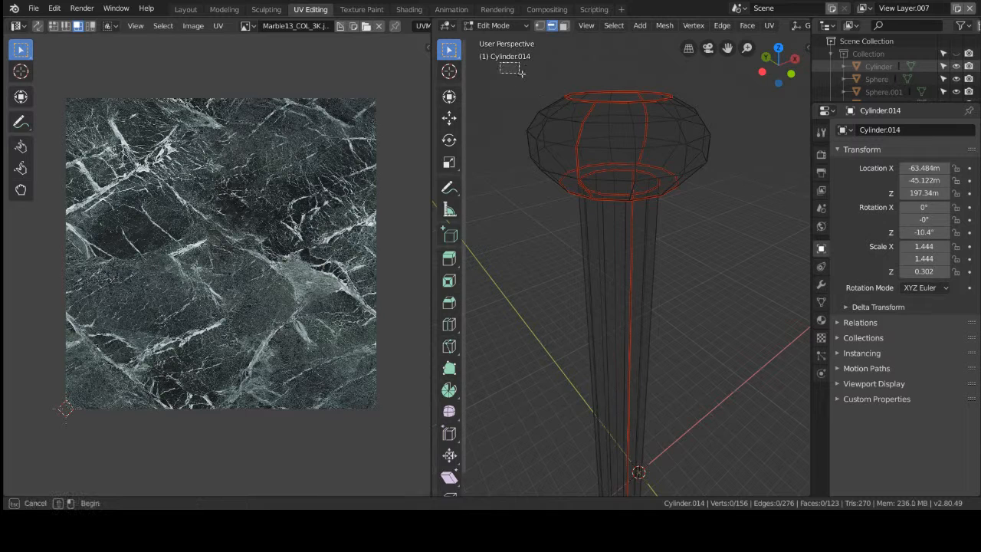
left_click_drag(521, 73, 725, 210)
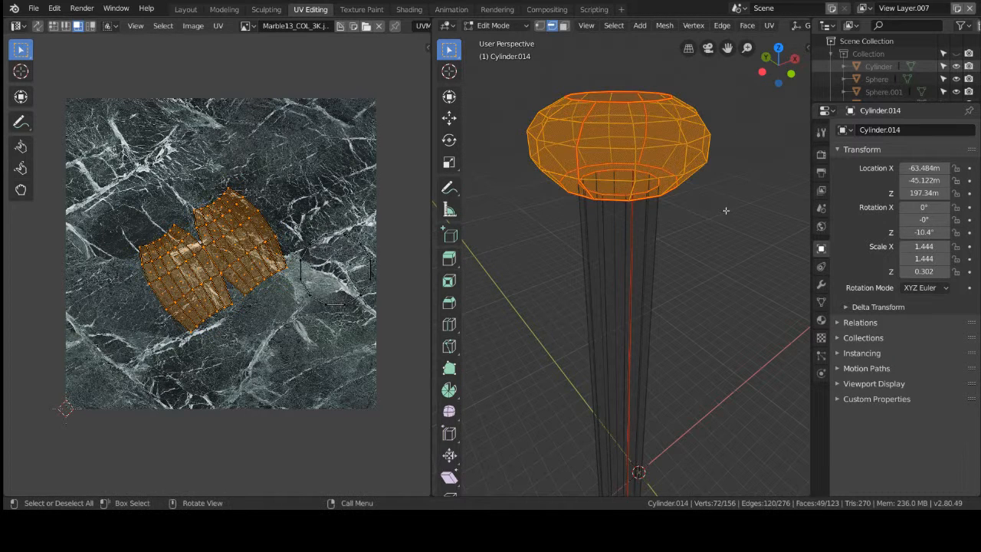
left_click(358, 263)
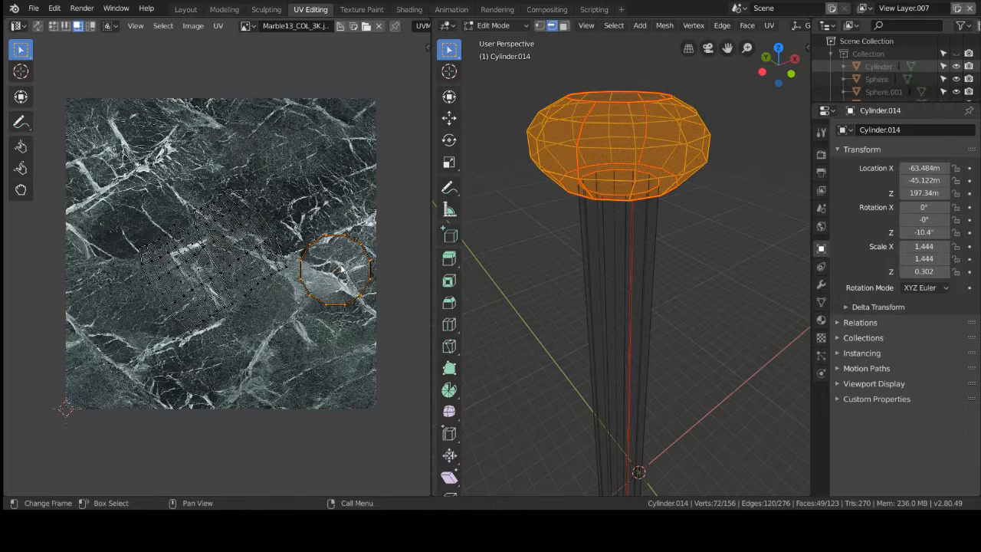
left_click(342, 265, "shift")
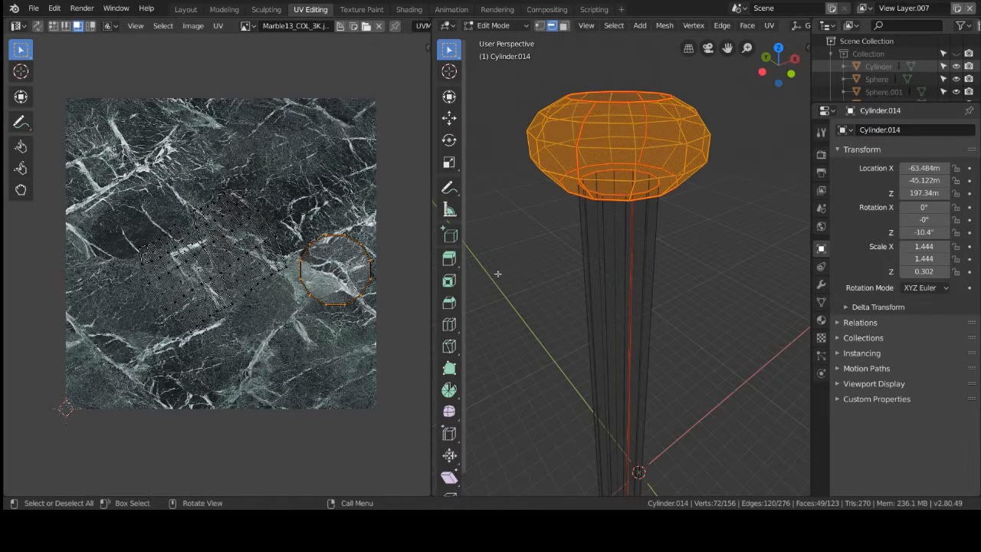
middle_click_drag(532, 238, 565, 169)
left_click(609, 128, "shift")
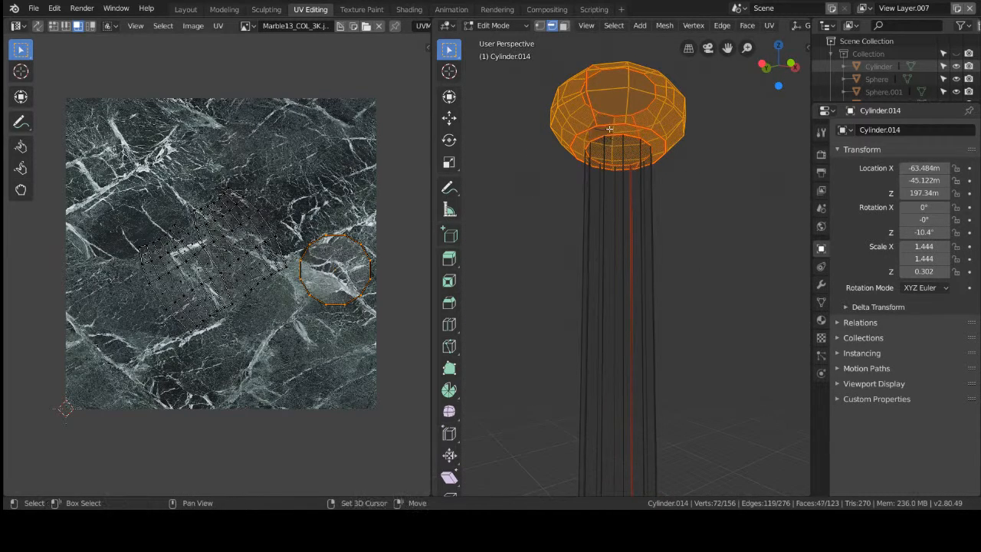
left_click(603, 132, "shift")
left_click(661, 145, "shift")
left_click(670, 140, "shift")
left_click(675, 141, "shift")
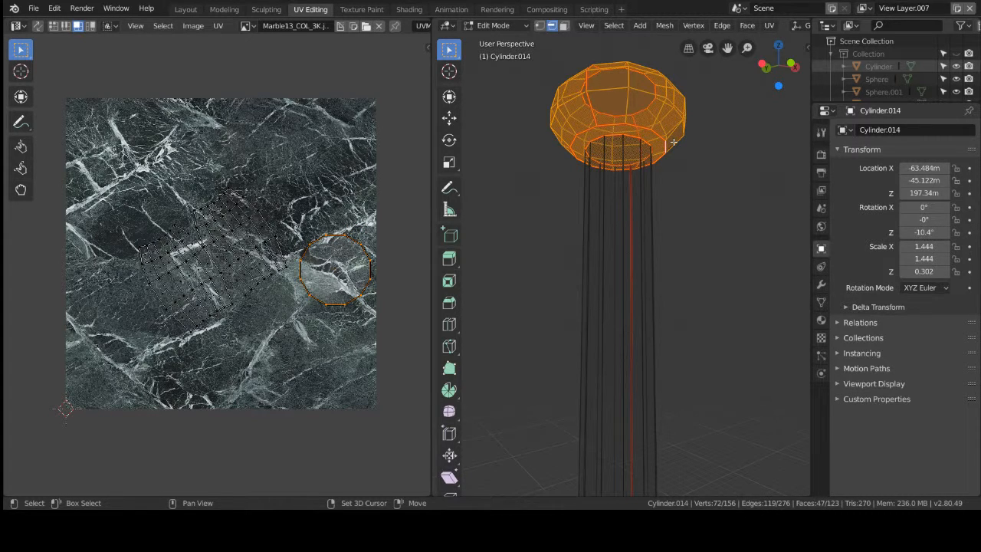
left_click(676, 132, "shift")
left_click(665, 127, "shift")
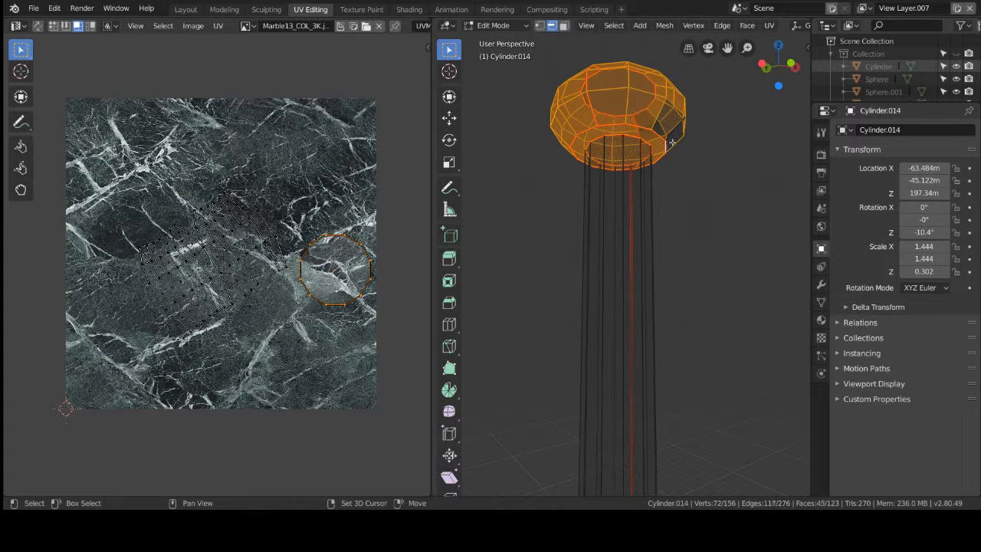
key("b")
left_click(577, 216)
middle_click_drag(529, 153, 554, 187)
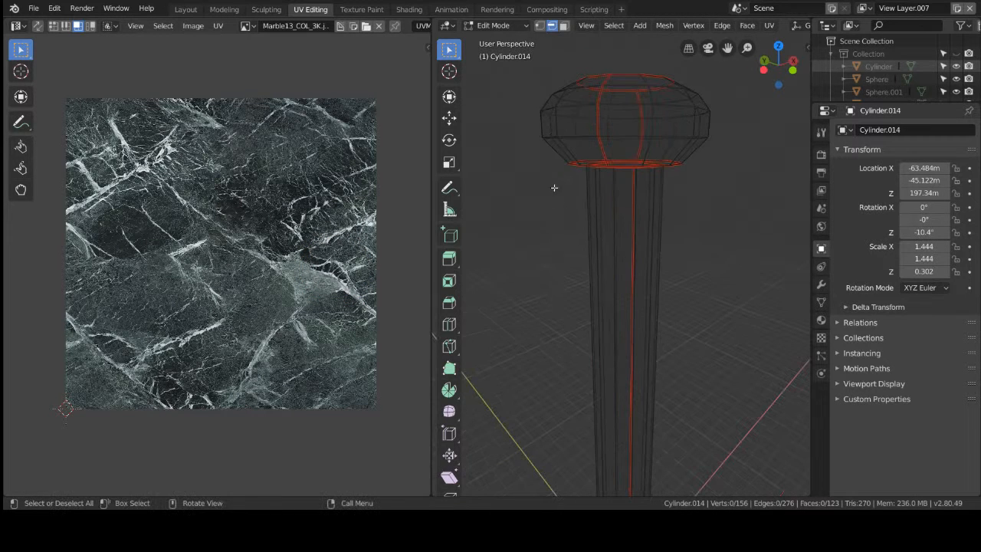
left_click_drag(527, 65, 727, 160)
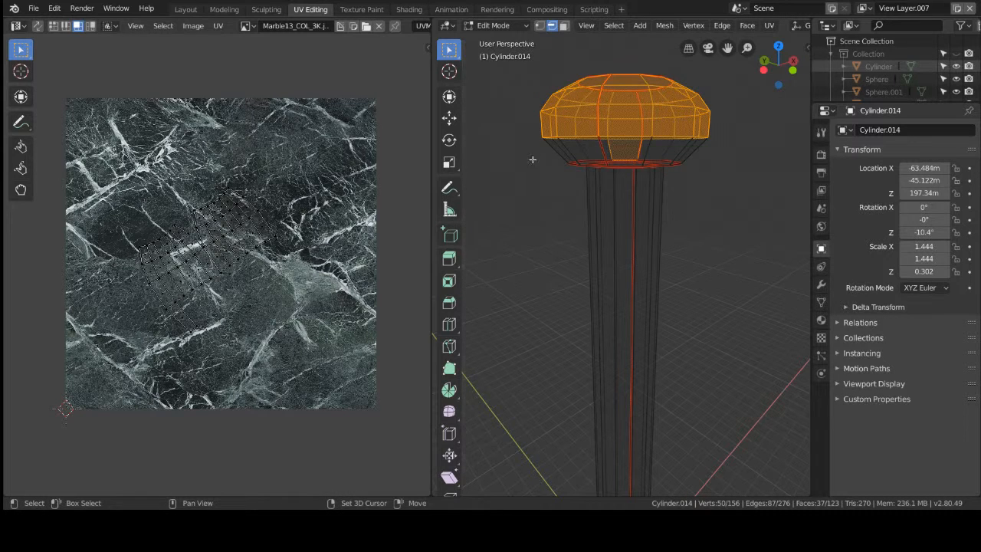
left_click_drag(527, 128, 731, 157, "shift")
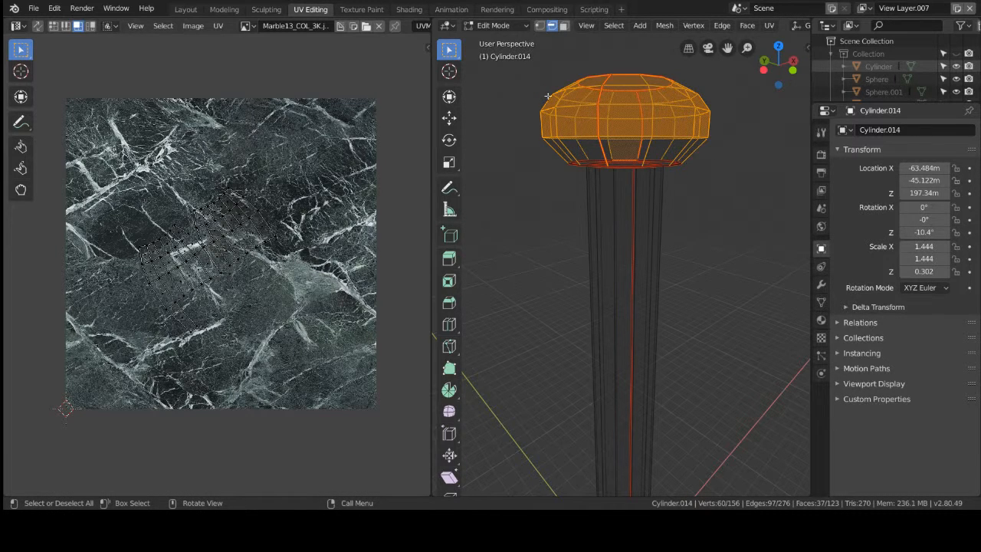
key("alt+a")
Switch to face selection and select all faces of the cap, including the missed face on its lower slope.
left_click(564, 27)
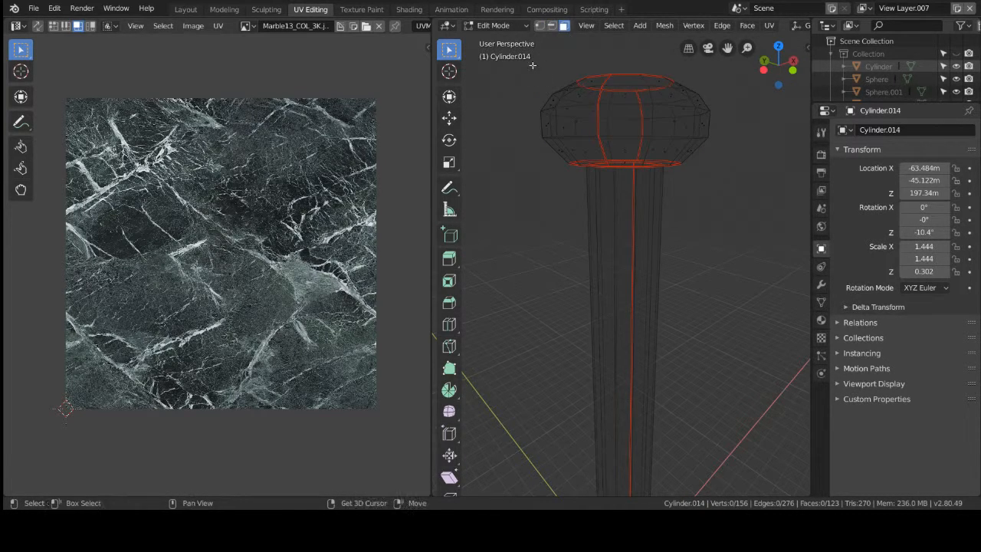
left_click_drag(532, 65, 694, 156)
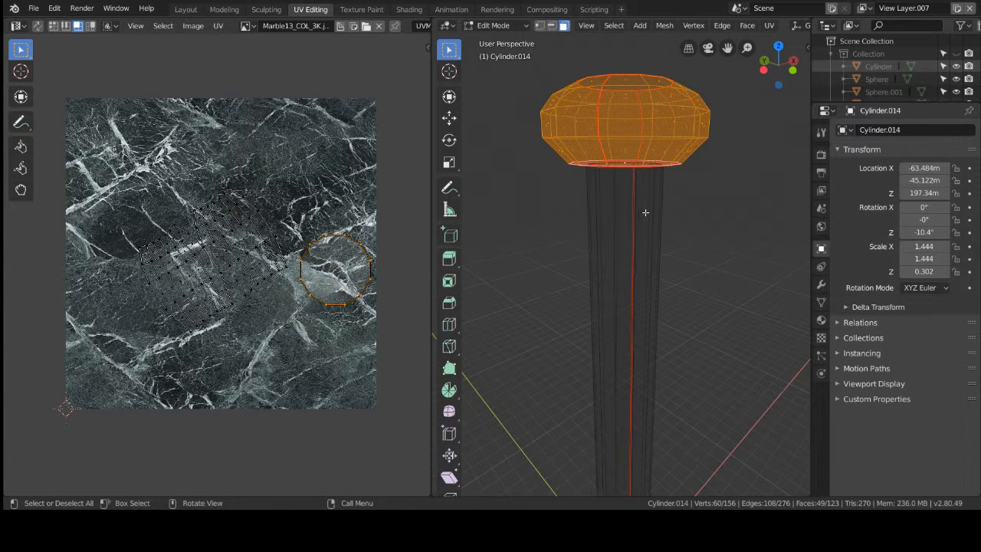
middle_click_drag(728, 205, 638, 127)
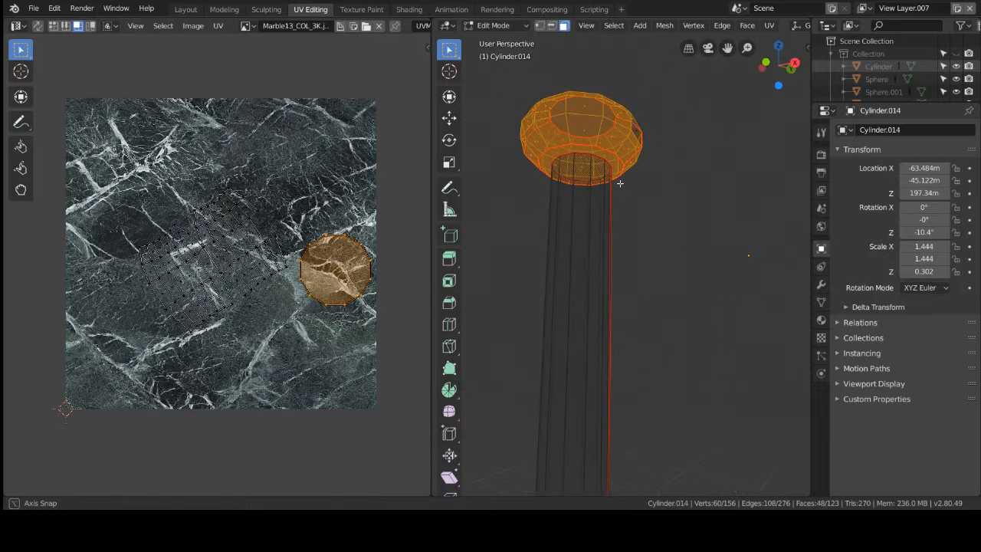
left_click(637, 128, "shift")
left_click(705, 195)
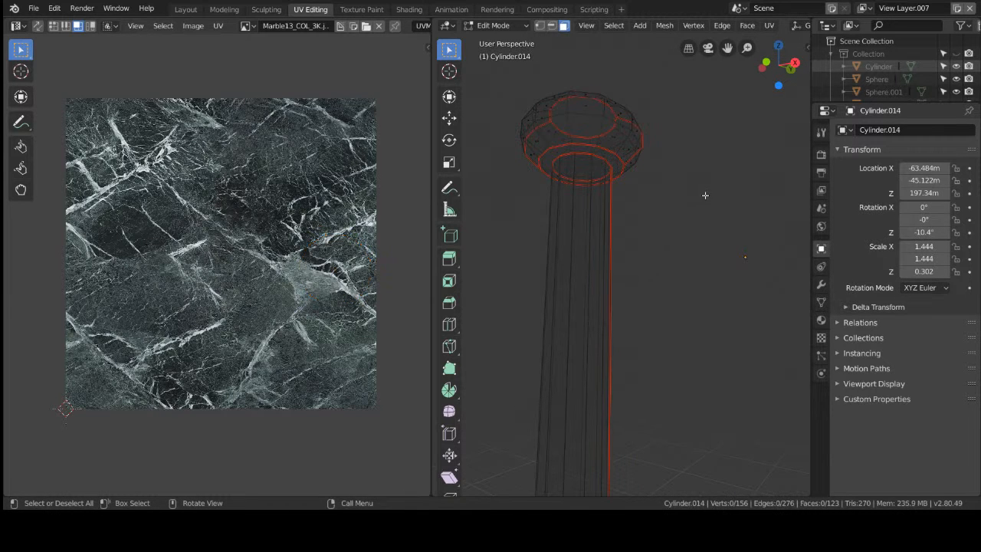
left_click_drag(500, 77, 656, 190)
middle_click_drag(666, 201, 616, 177)
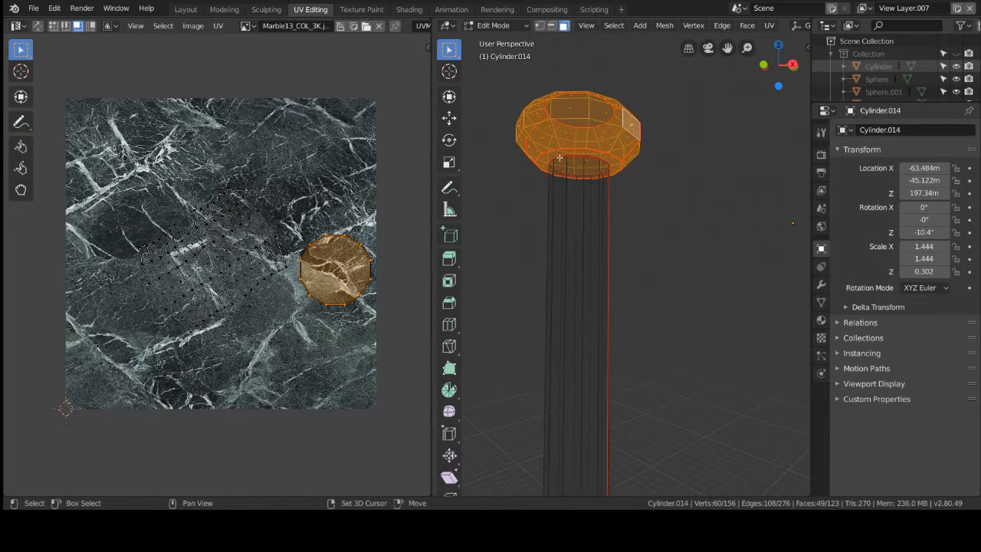
middle_click_drag(560, 157, 596, 153)
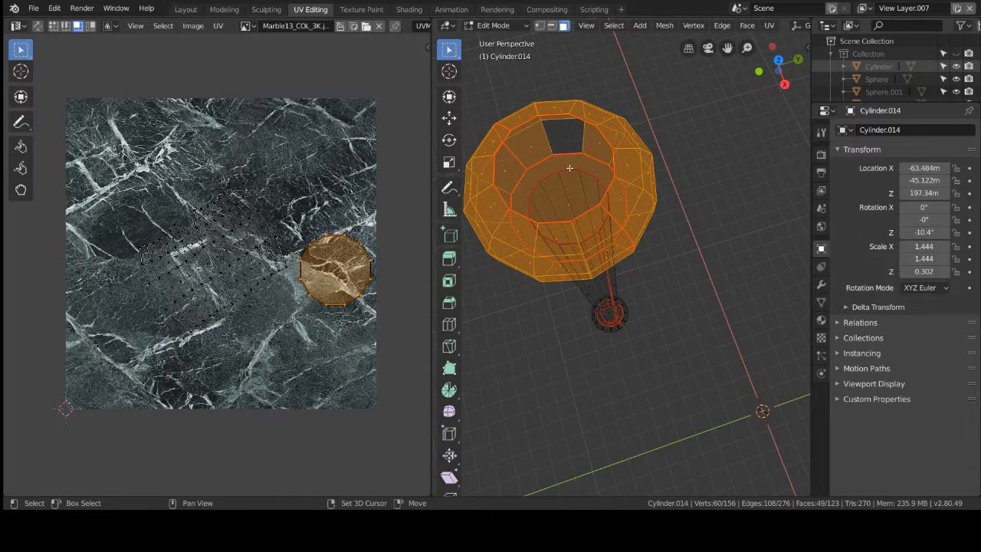
left_click(572, 165, "shift")
left_click(600, 150, "shift")
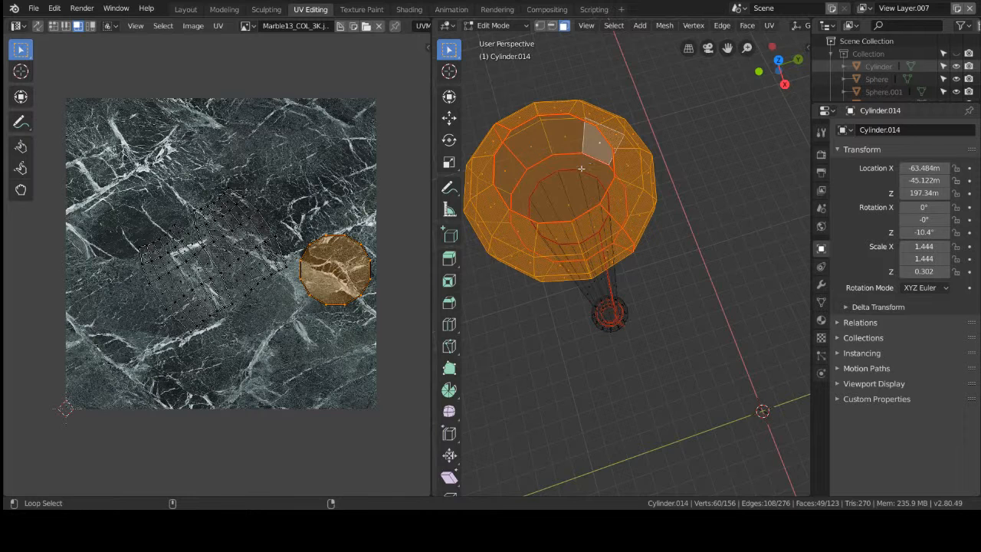
Set the viewport to LookDev shading and box-select the UV islands of the cap's side faces.
middle_click_drag(581, 168, 559, 222)
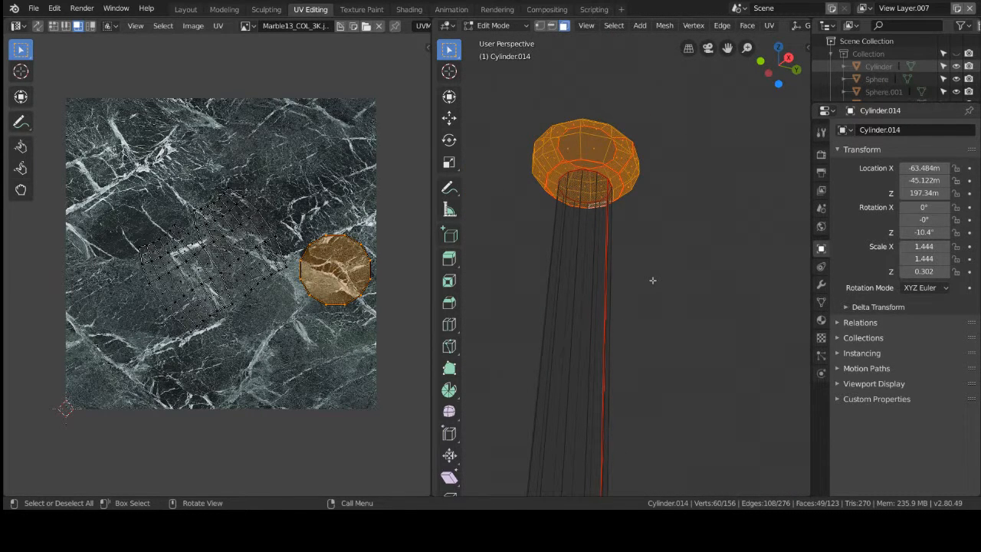
key("z")
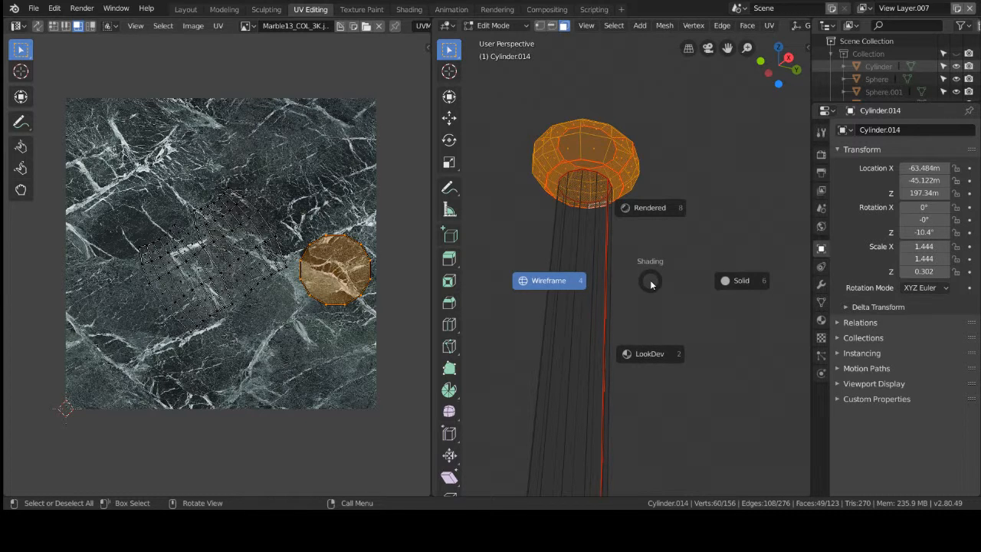
left_click(668, 350)
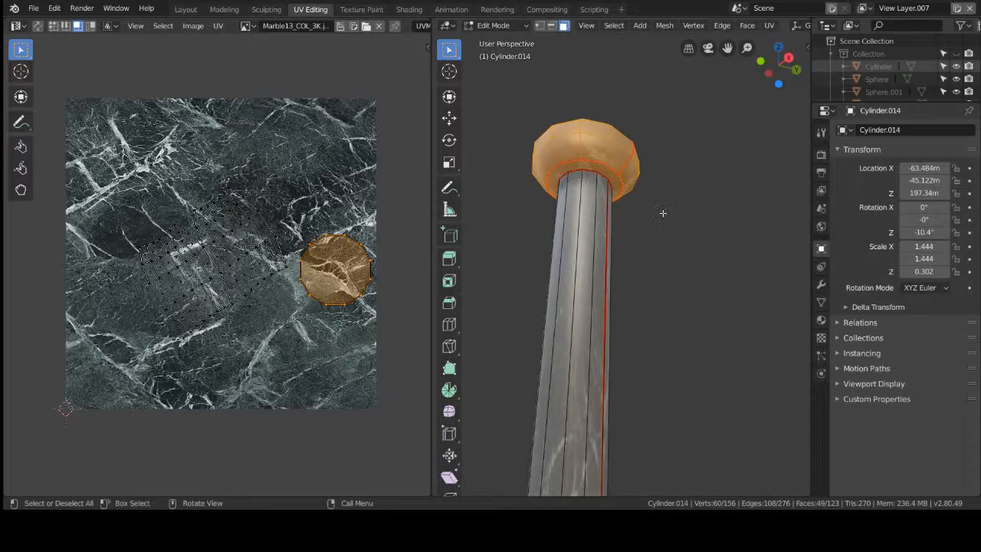
mouse_move(669, 327)
middle_mouse_down()
mouse_move(692, 251)
mouse_move(668, 242)
middle_mouse_up()
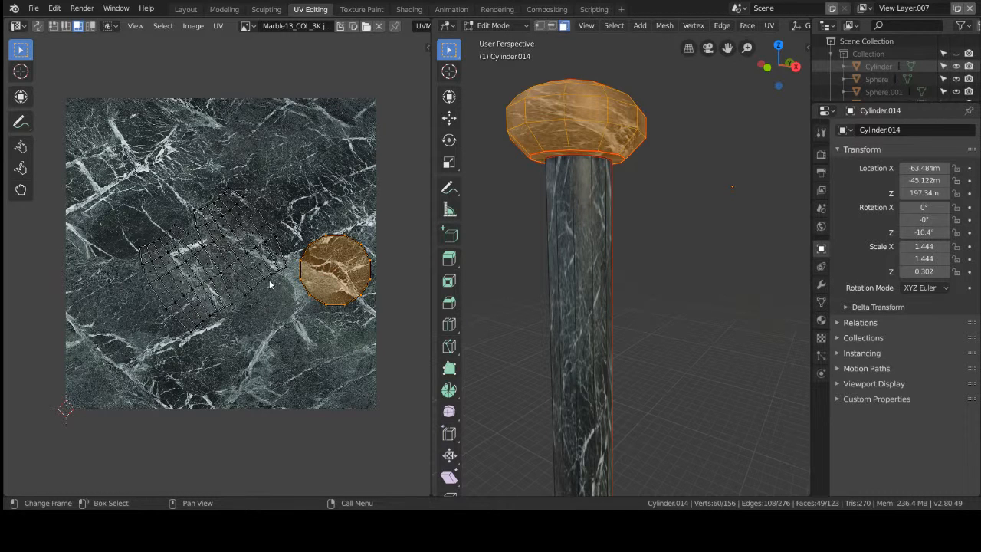
left_click_drag(95, 141, 318, 377)
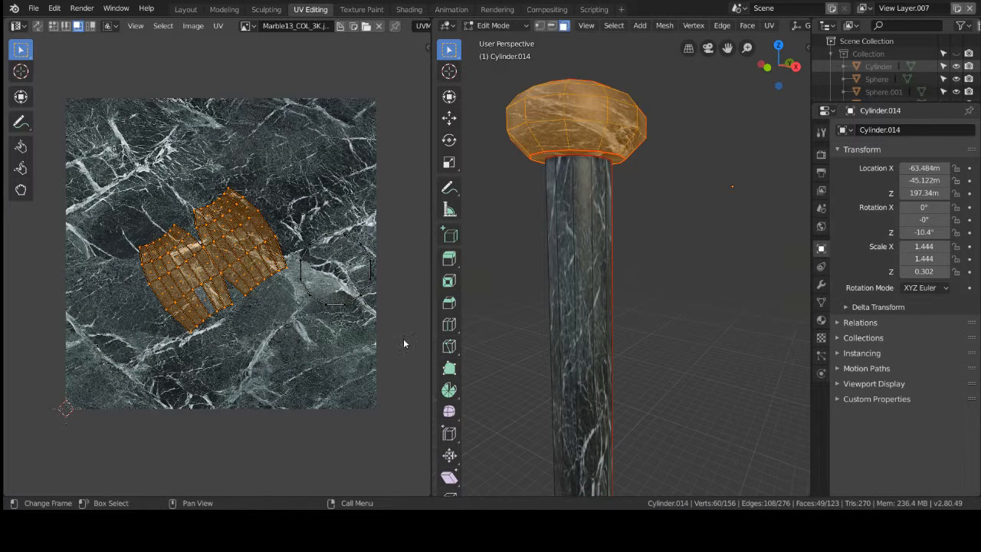
Deselect and reselect neighbouring faces on the cap's lower slope to find where they lie in the UV islands.
middle_click_drag(648, 134, 731, 161)
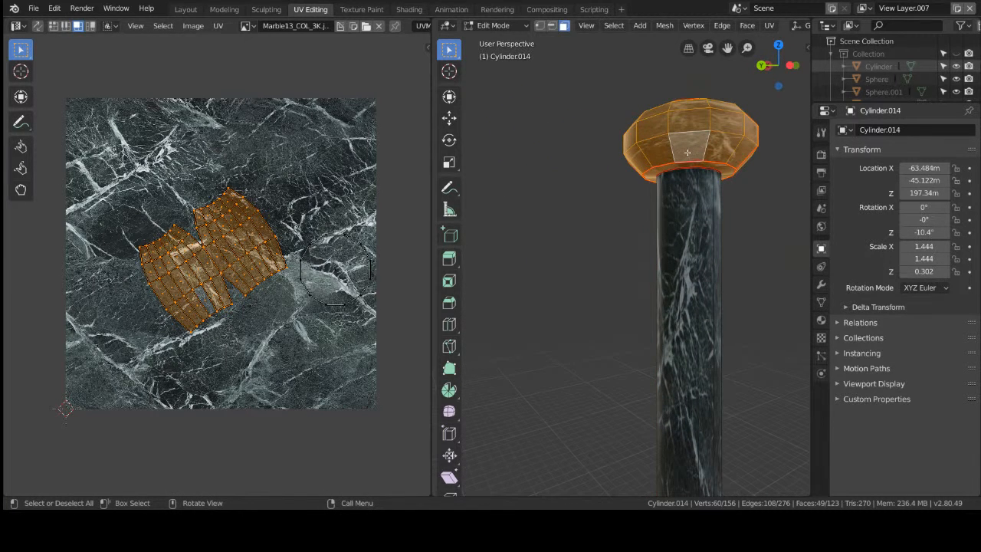
left_click(208, 304)
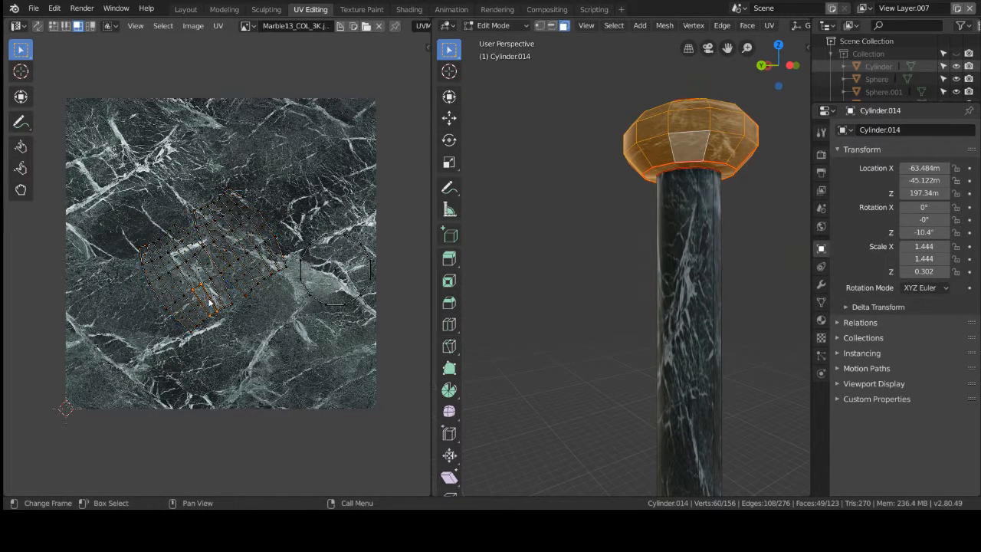
left_click_drag(114, 152, 292, 363)
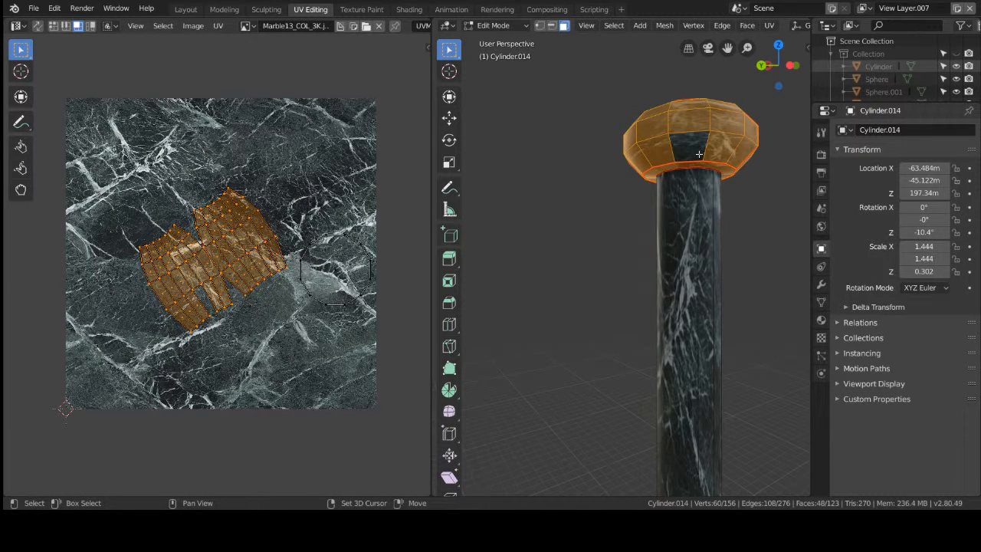
left_click(664, 153, "shift")
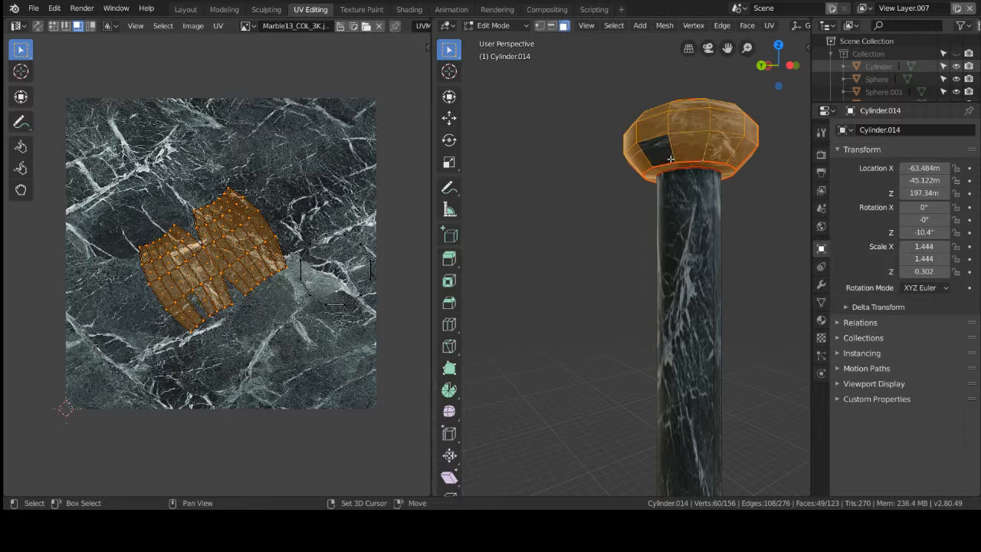
left_click(667, 165, "shift")
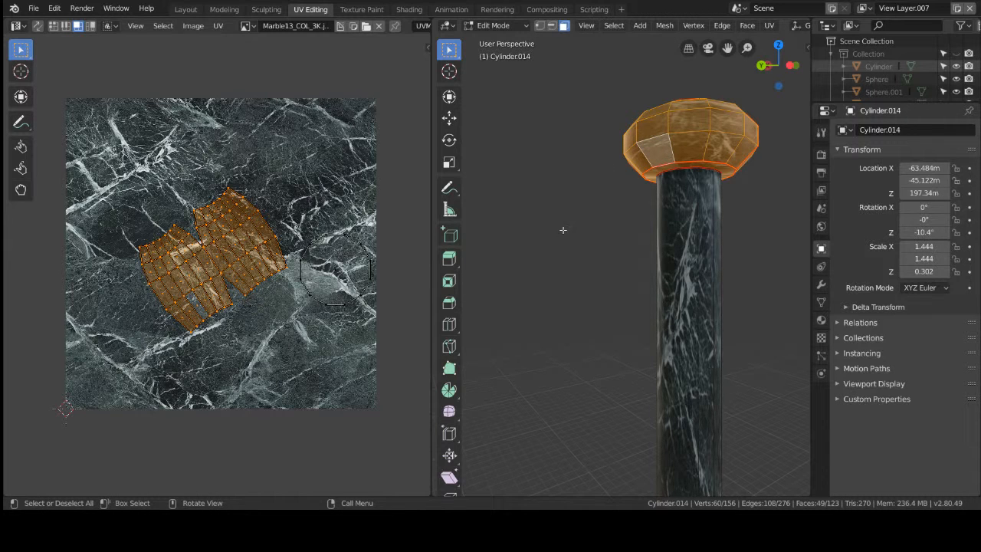
Select the UV islands of the cap's side faces, scale them slightly and rotate them a little over a quarter turn.
left_click_drag(94, 150, 286, 368)
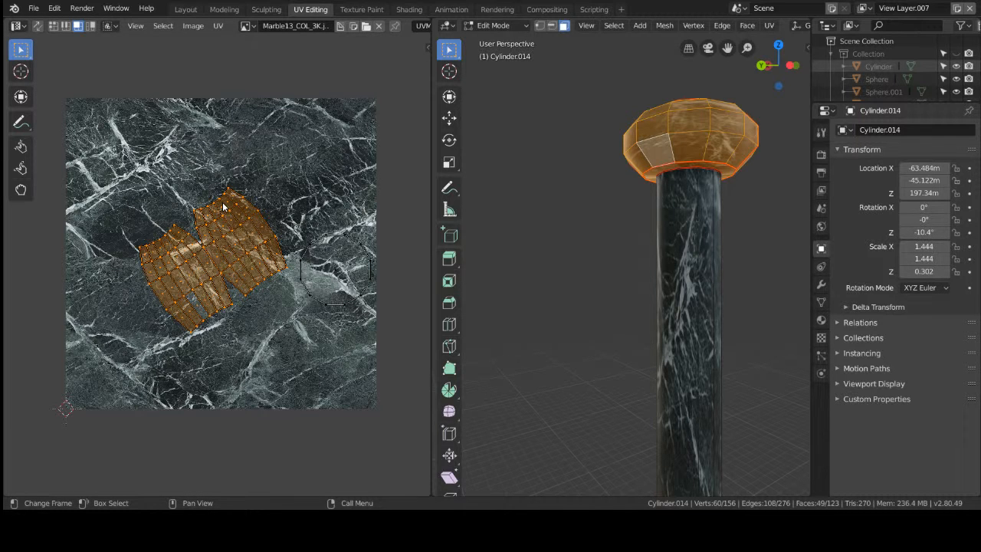
key("s")
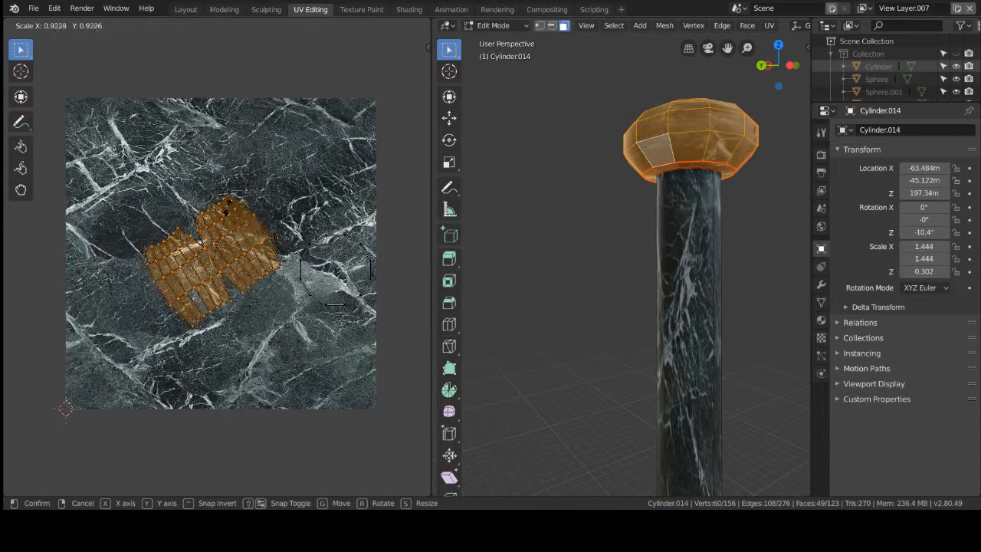
left_click(230, 207)
key("r")
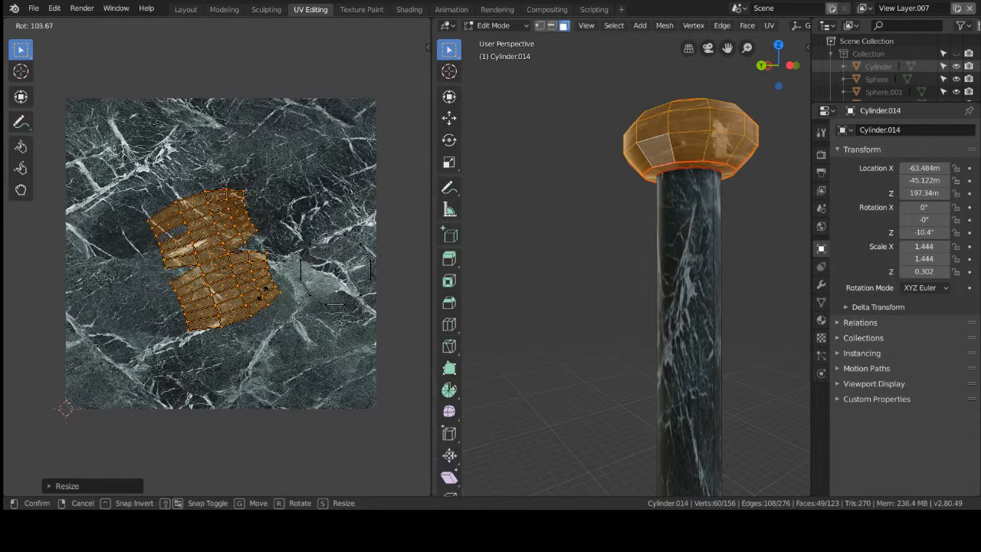
left_click(281, 297)
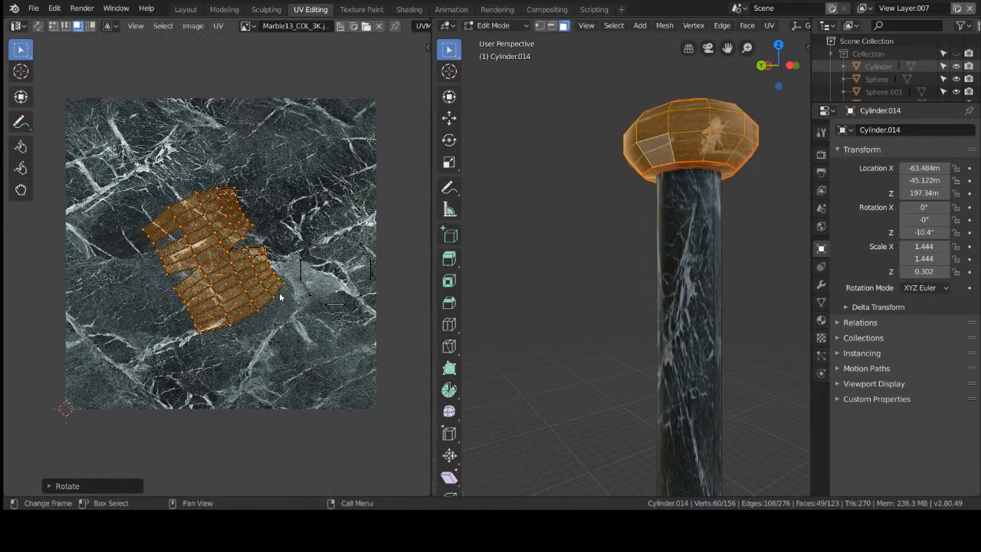
Select the cap's circular UV island and enlarge it slightly.
left_click(331, 277)
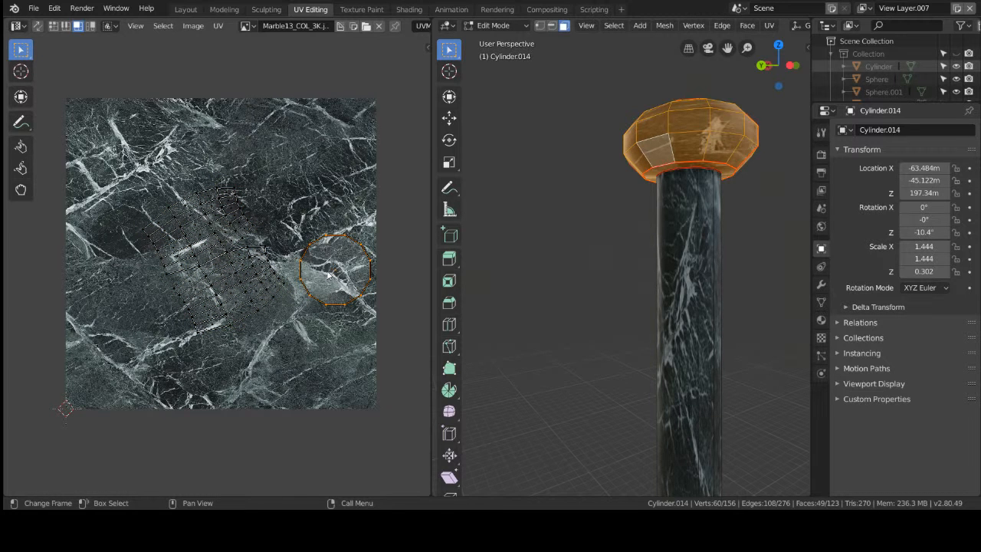
key("s")
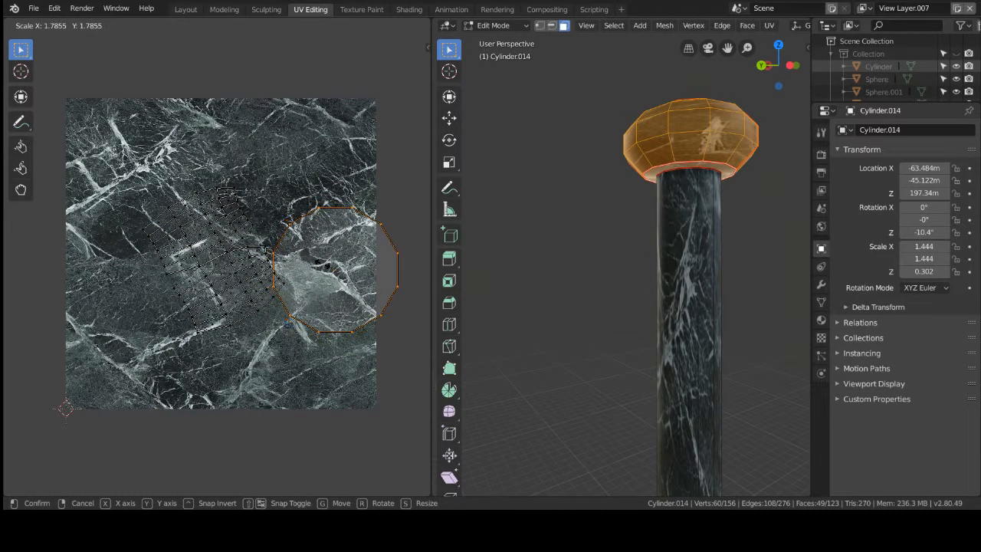
left_click(330, 277)
Move the circular UV island a little higher on the marble texture and rotate it slightly.
middle_click_drag(587, 269, 553, 201)
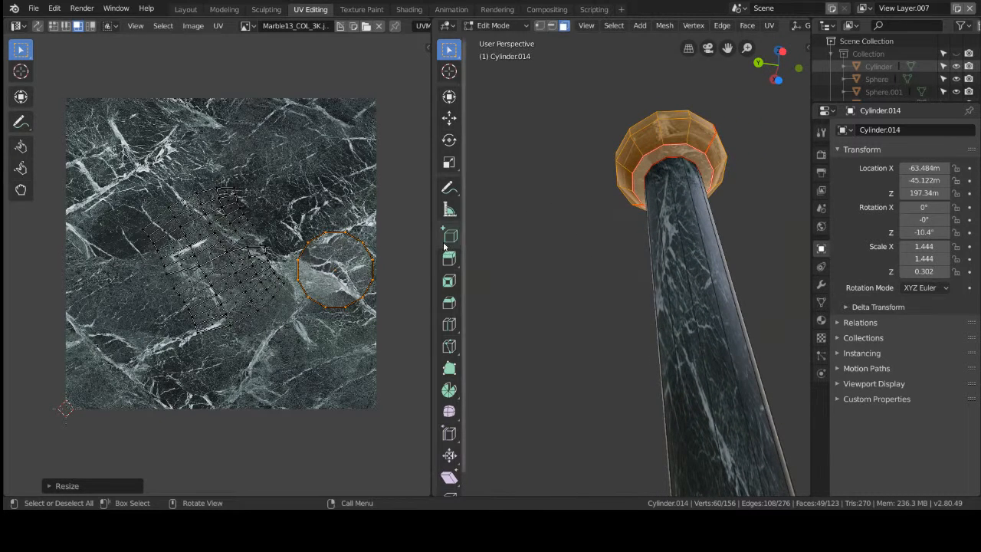
key("g")
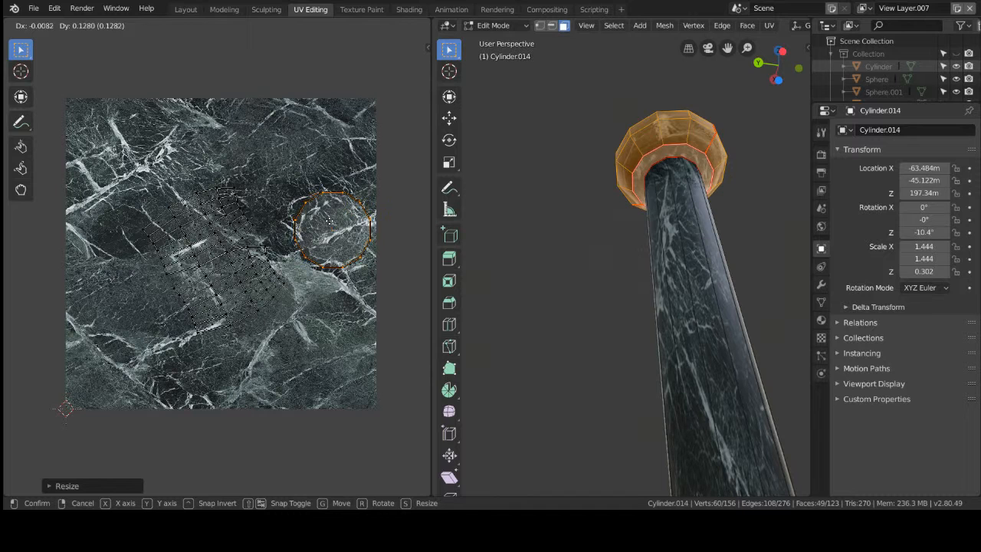
left_click(333, 224)
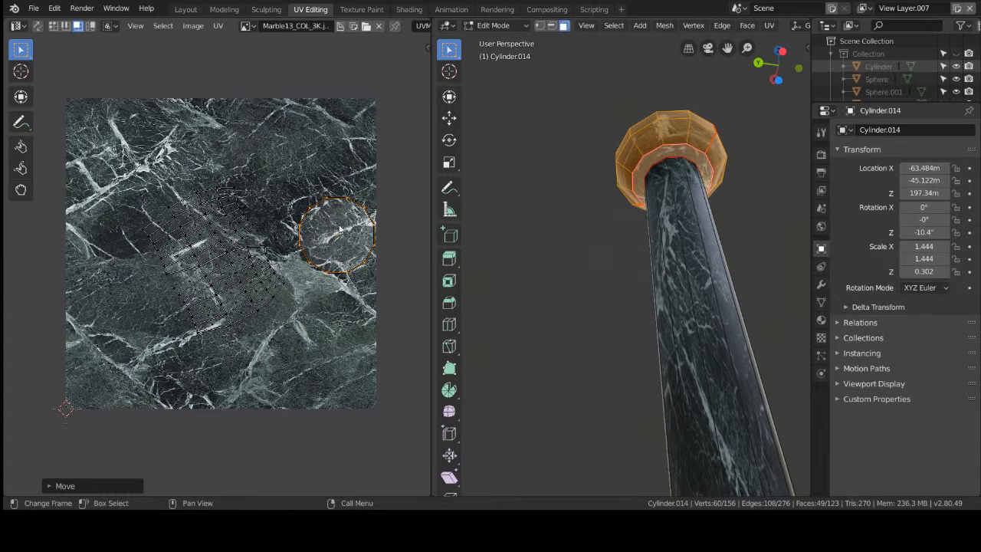
key("r")
left_click(350, 230)
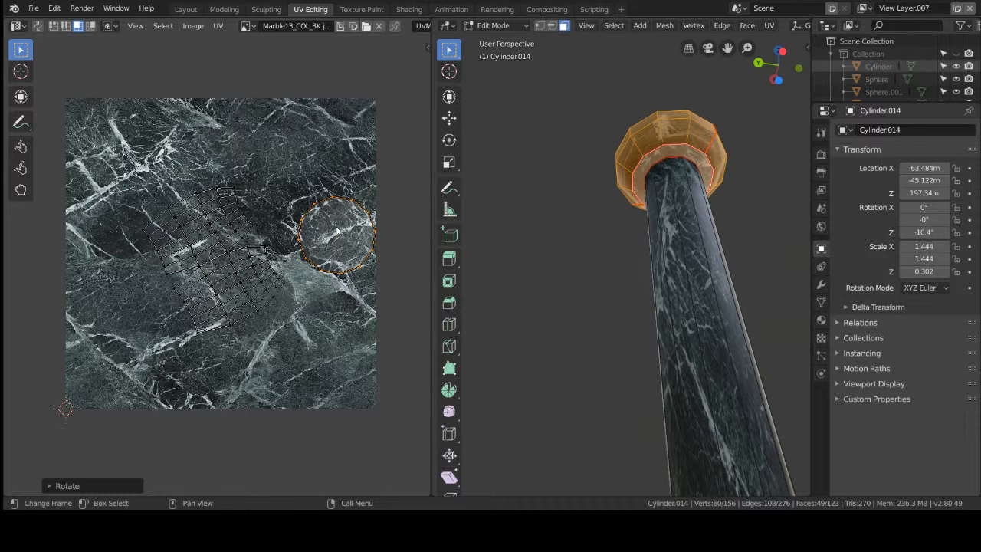
Enlarge the circular UV island about 1.5 times and move it onto the finely veined upper area of the marble texture.
key("s")
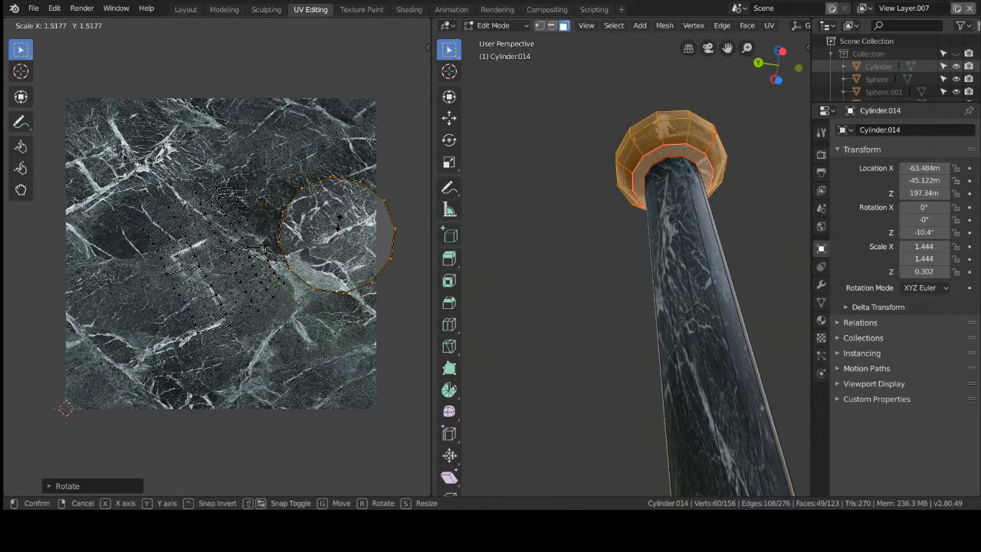
left_click(341, 225)
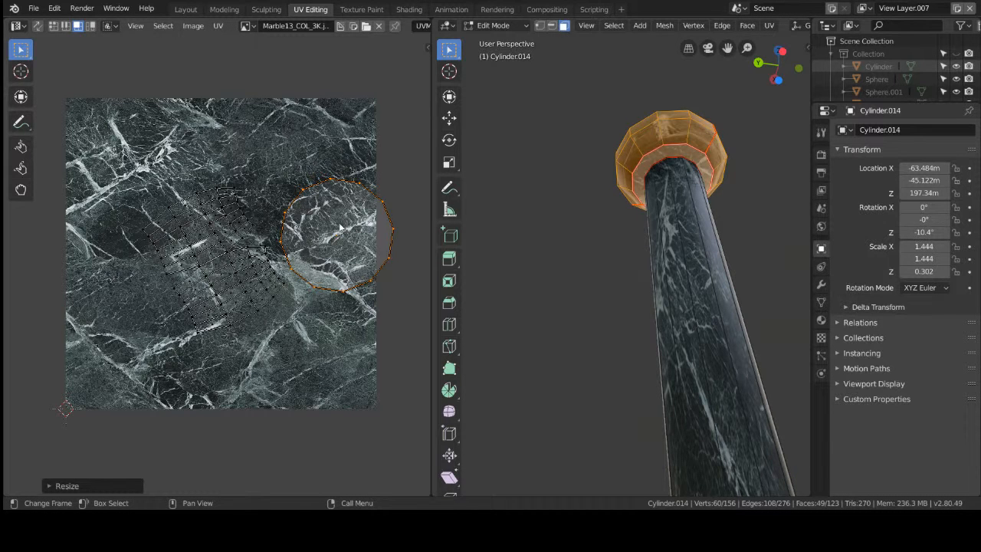
key("g")
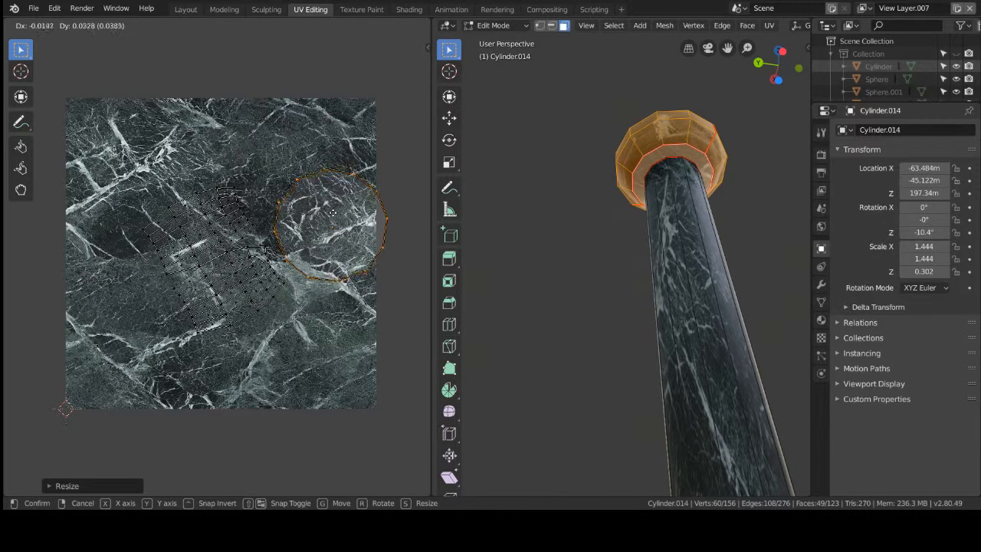
left_click(287, 160)
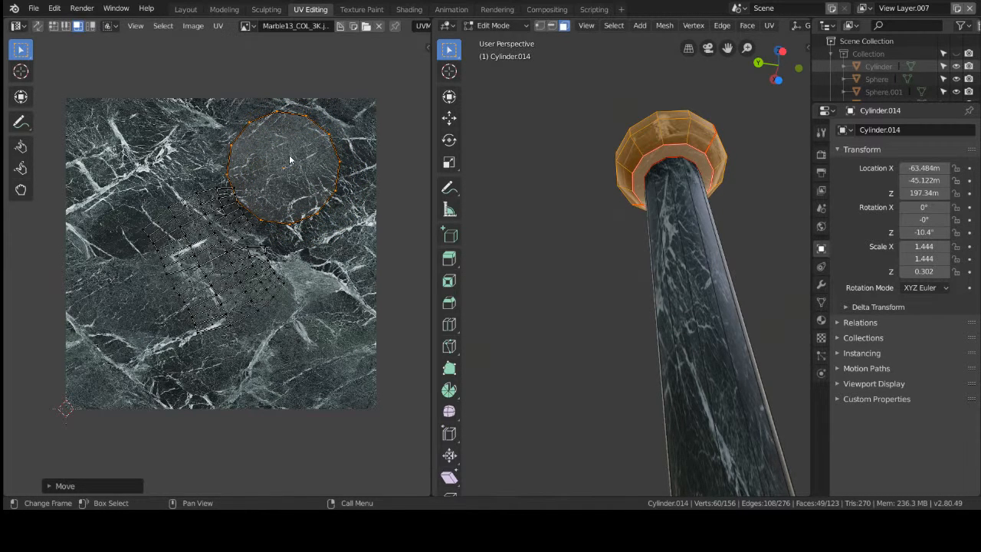
Shrink the circular UV island to a little over half its size and clear the mesh selection to inspect the cap.
key("s")
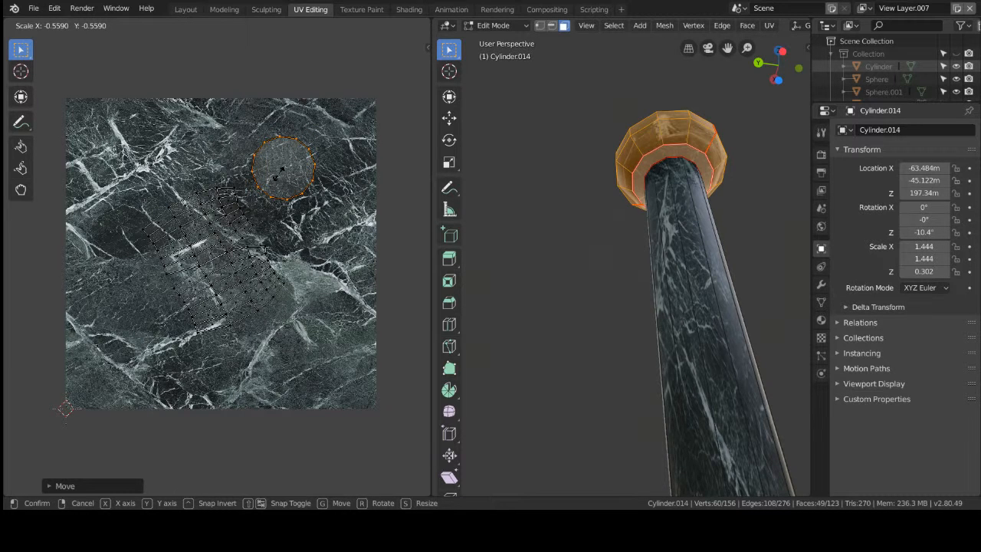
left_click(280, 174)
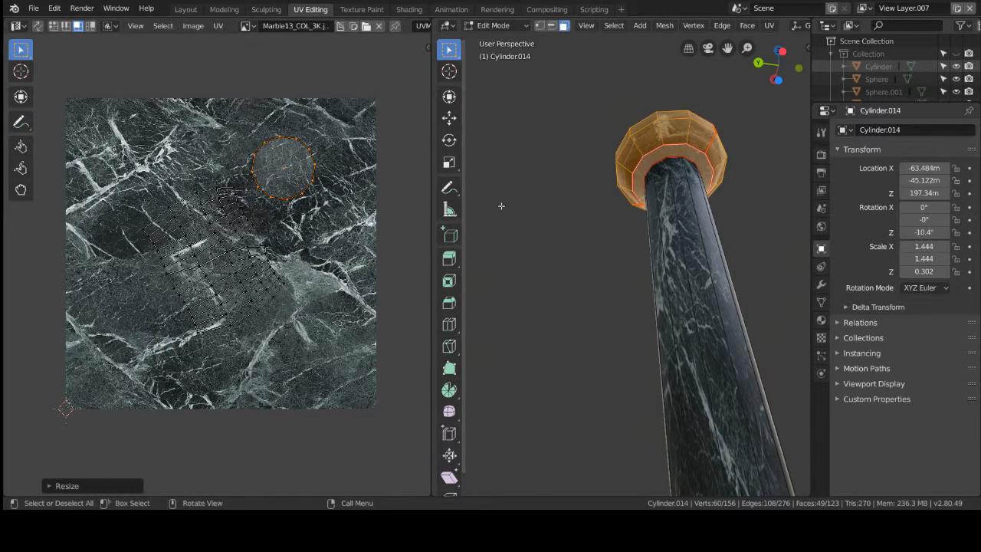
left_click(502, 234)
middle_click_drag(565, 225, 569, 139)
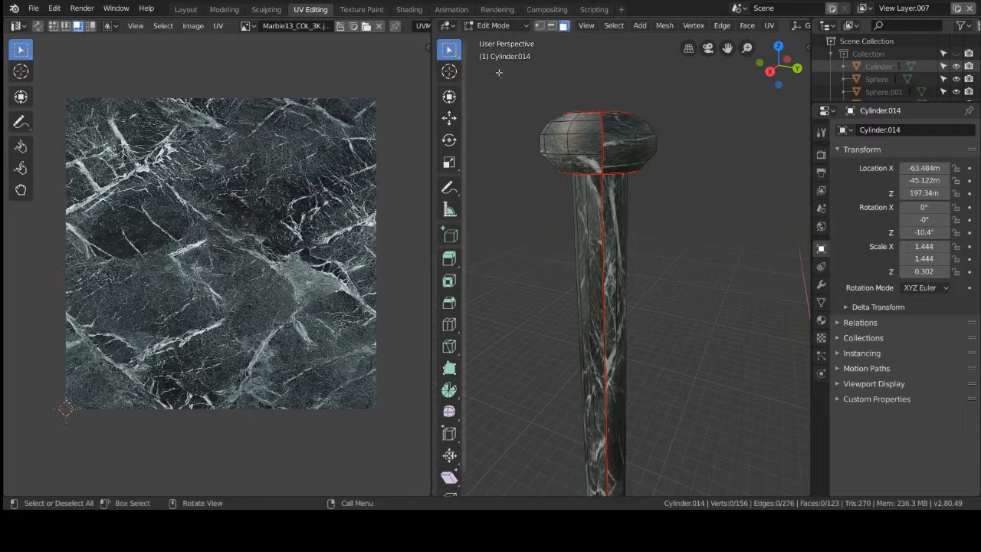
Box-select the whole cap in wireframe shading and return the viewport to LookDev shading.
key("z")
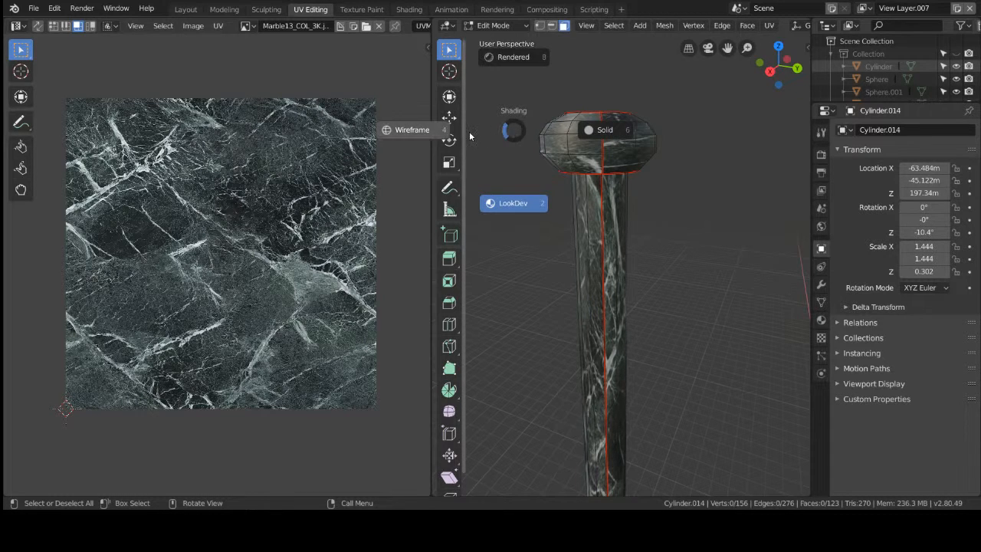
left_click(469, 131)
left_click_drag(515, 92, 690, 178)
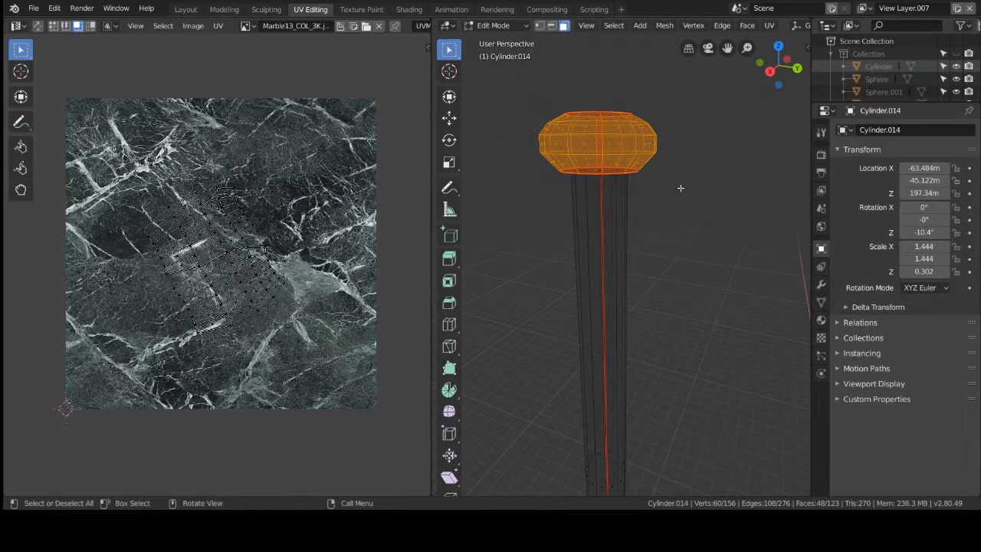
middle_click_drag(680, 188, 636, 192)
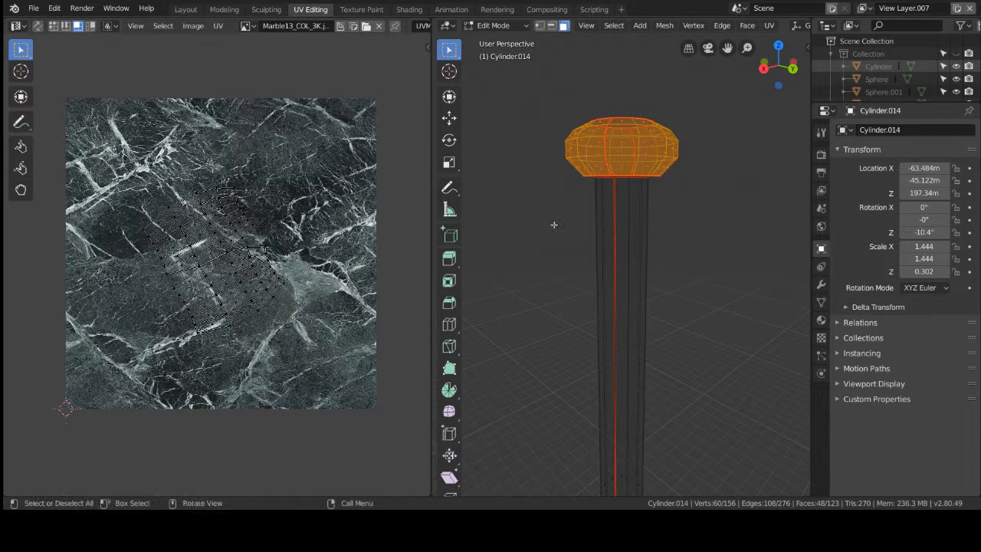
key("z")
left_click(553, 292)
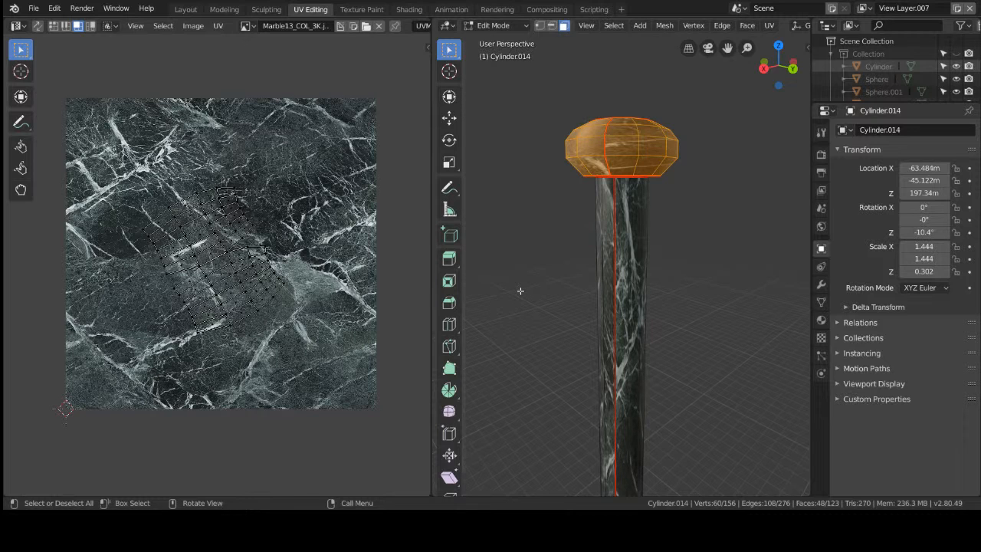
key("z")
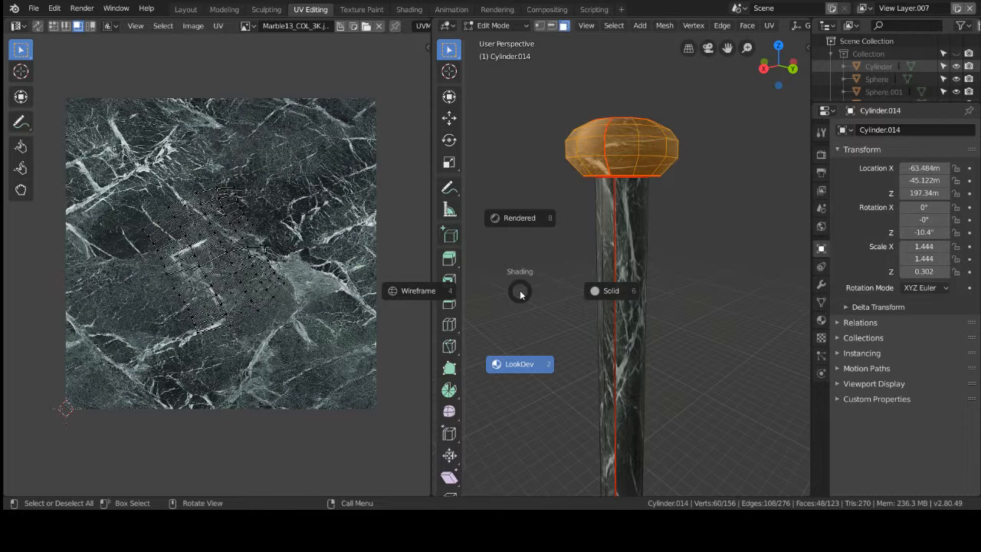
left_click(518, 412)
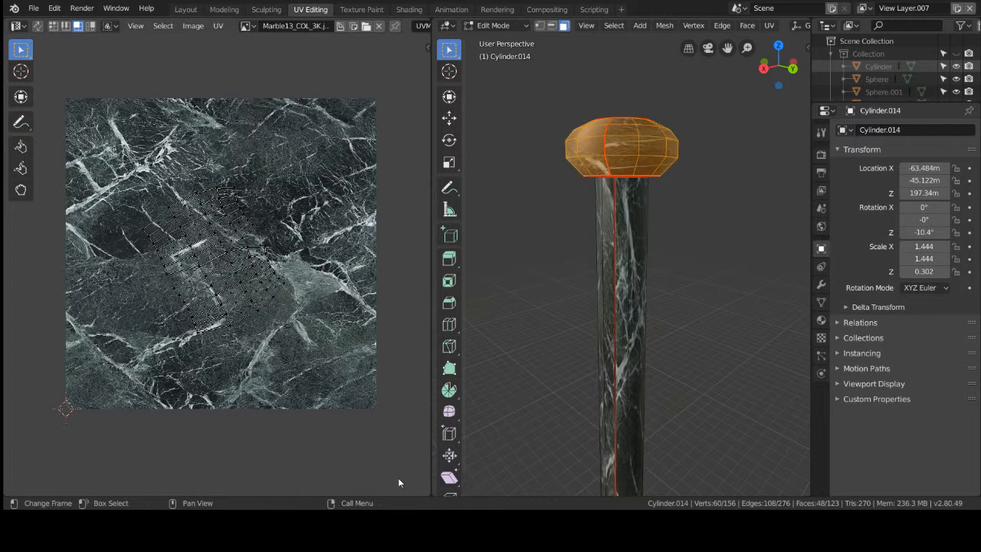
left_click_drag(146, 129, 356, 383)
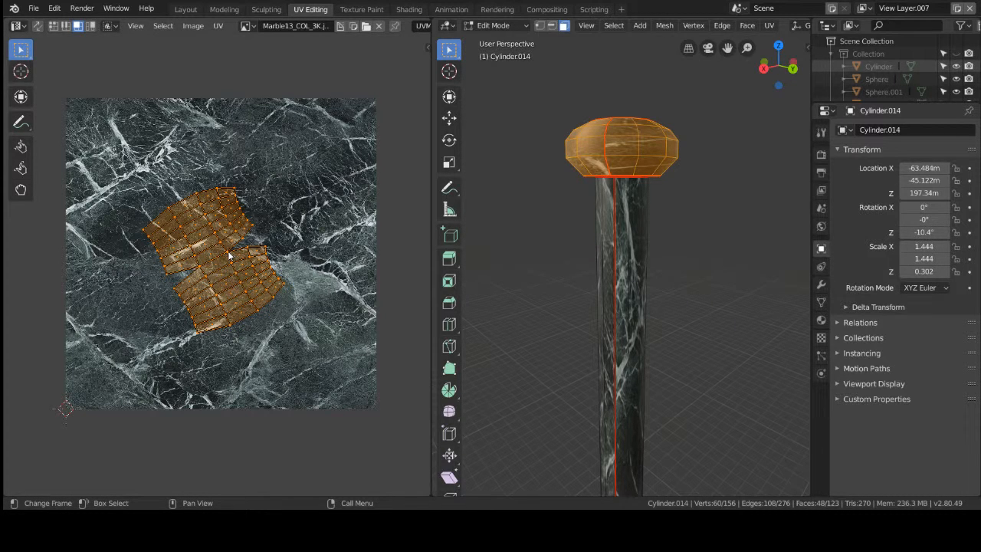
key("s")
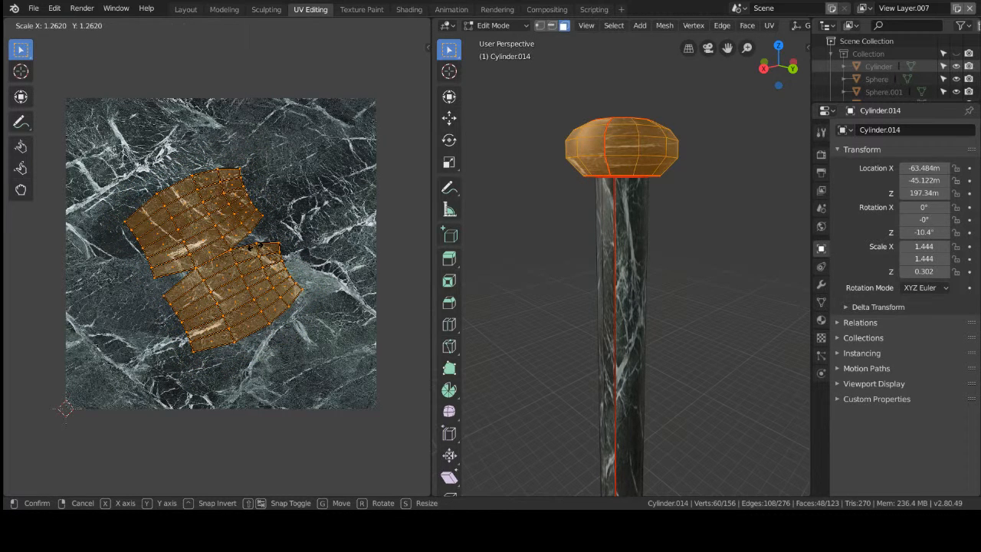
left_click(258, 250)
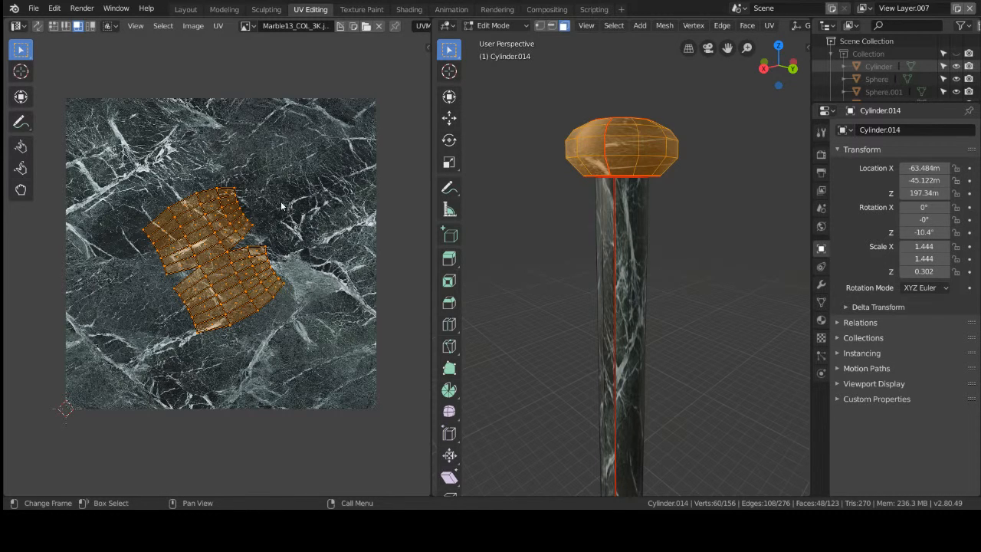
Select all faces of the upper half of the cap's UV layout, adding the faces missed by the box selection.
left_click(251, 233)
left_click_drag(100, 145, 310, 253)
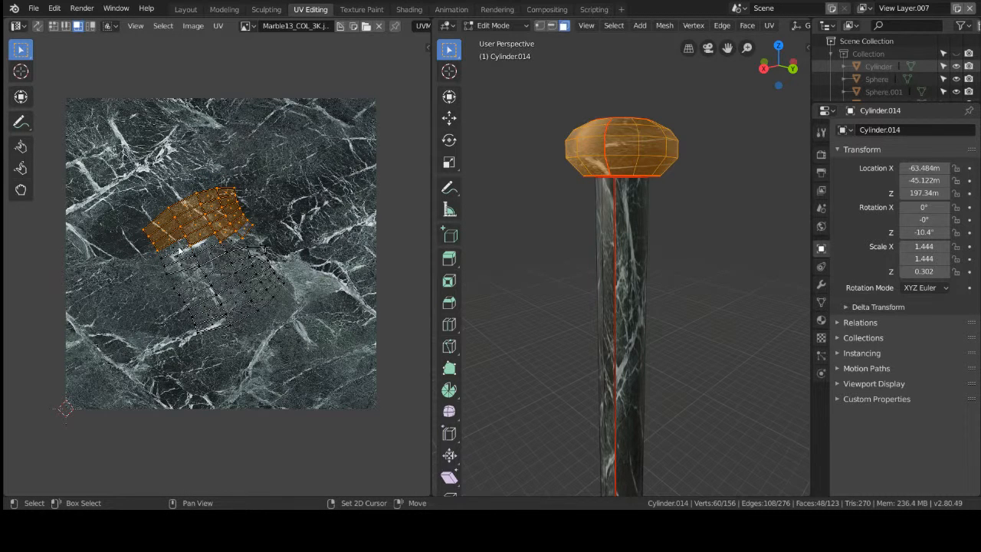
left_click(179, 247, "shift")
left_click(184, 256, "shift")
left_click(183, 256, "shift")
left_click(201, 258, "shift")
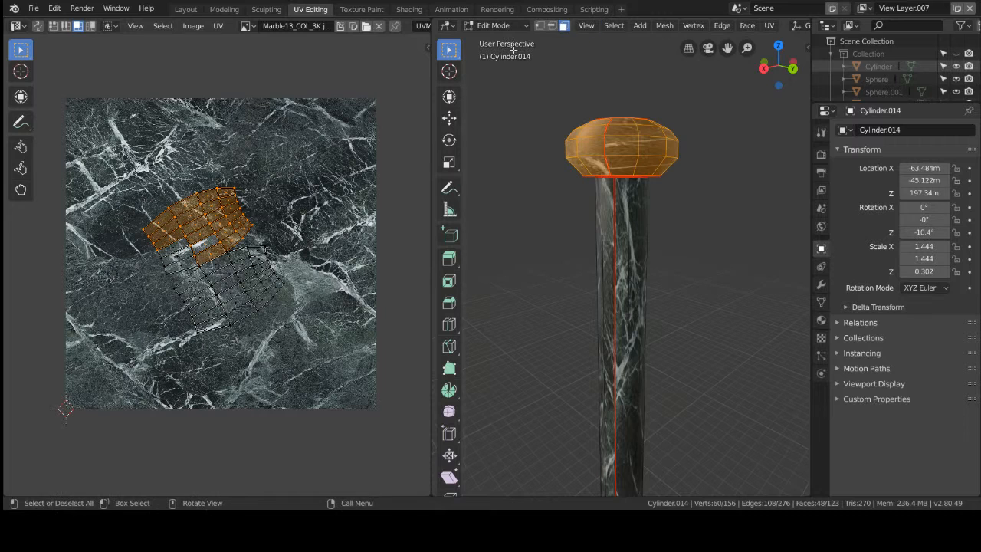
left_click(176, 244, "shift")
left_click(178, 255, "shift")
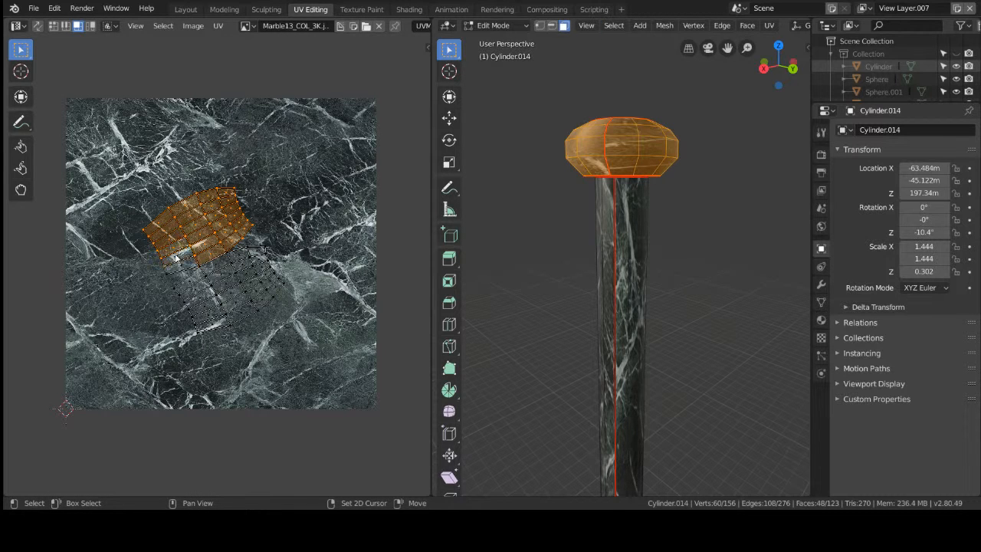
left_click(180, 266, "shift")
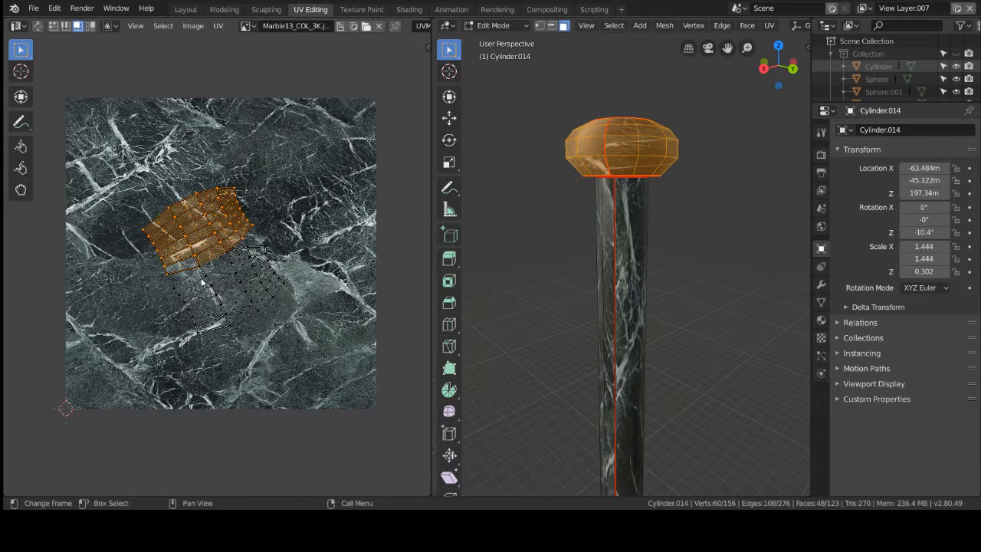
Rotate the upper UV island about half a turn on the marble texture and clear the mesh selection.
key("g")
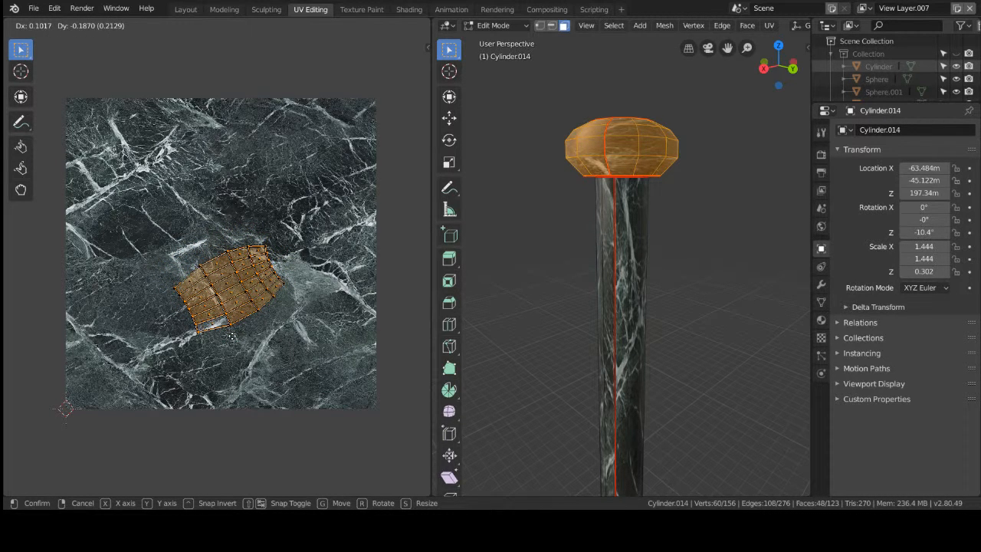
key("r")
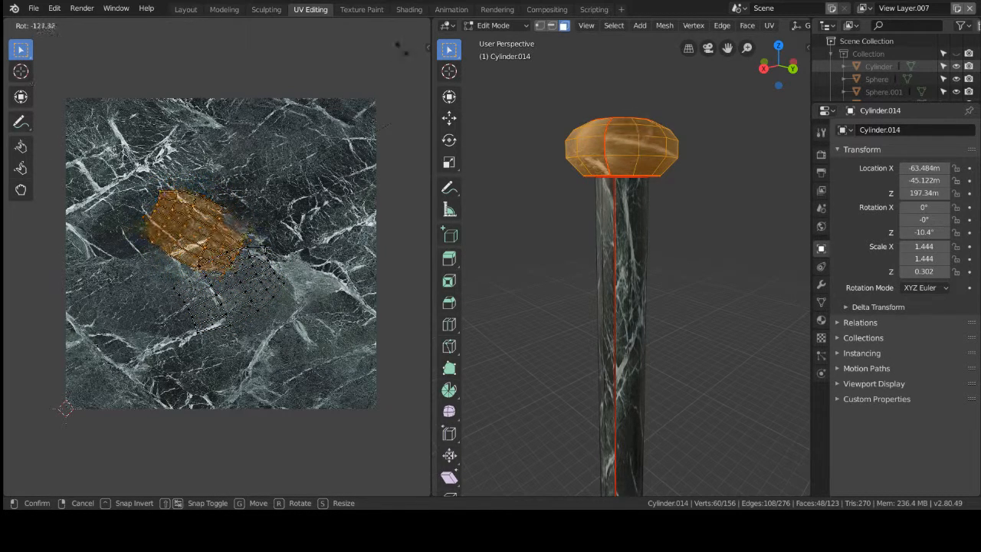
left_click(189, 462)
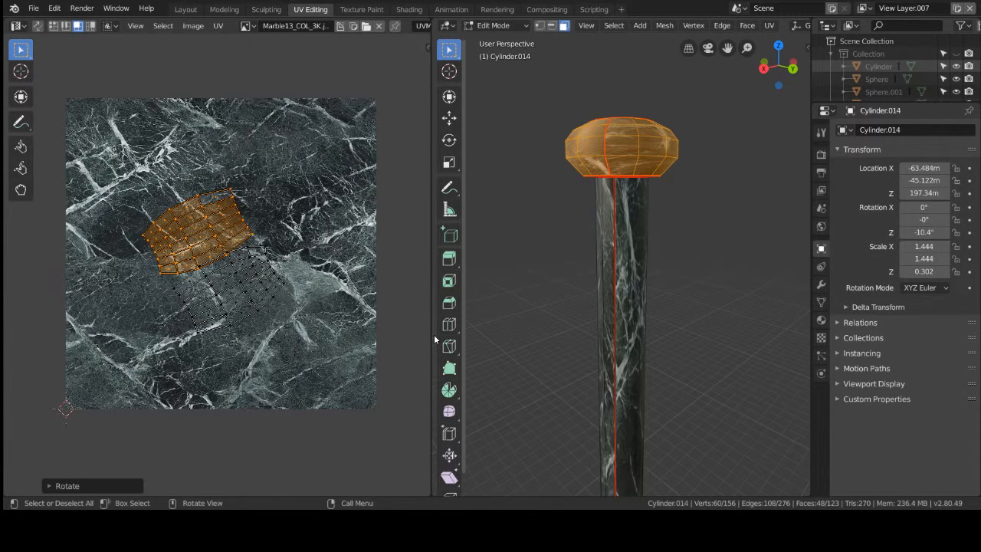
key("alt+a")
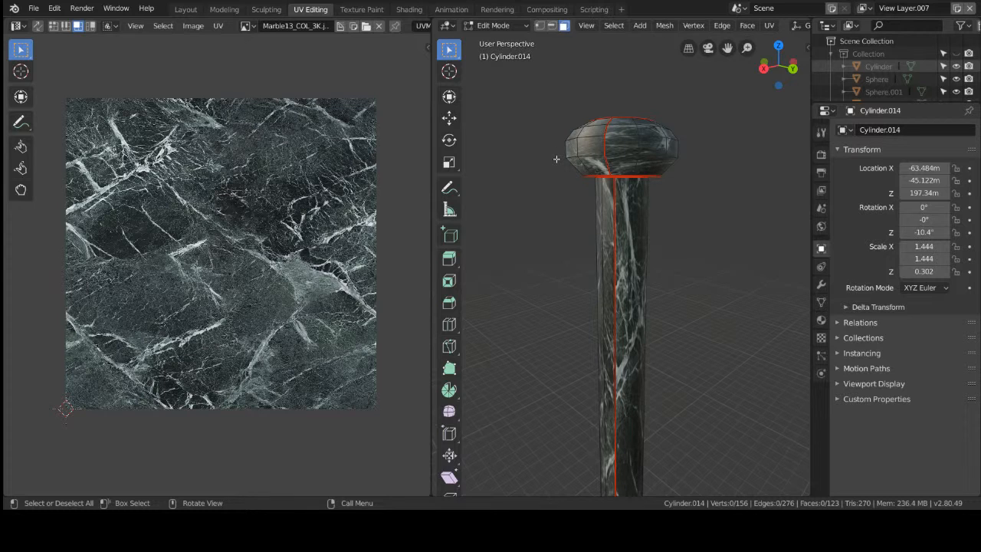
Clear the seam from the cap's vertical edge loop using edge selection, leaving no edges selected.
left_click(602, 146, "alt")
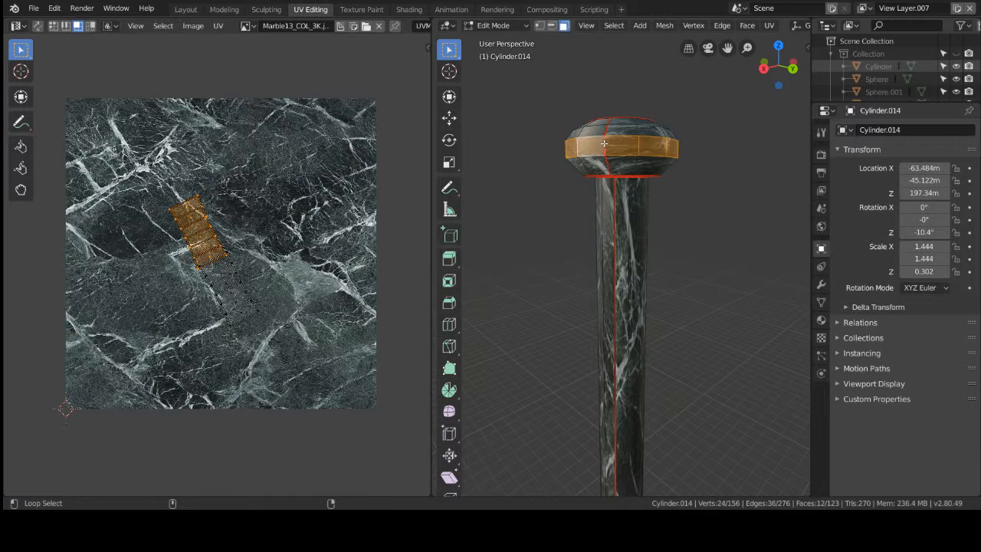
key("alt+a")
left_click(551, 26)
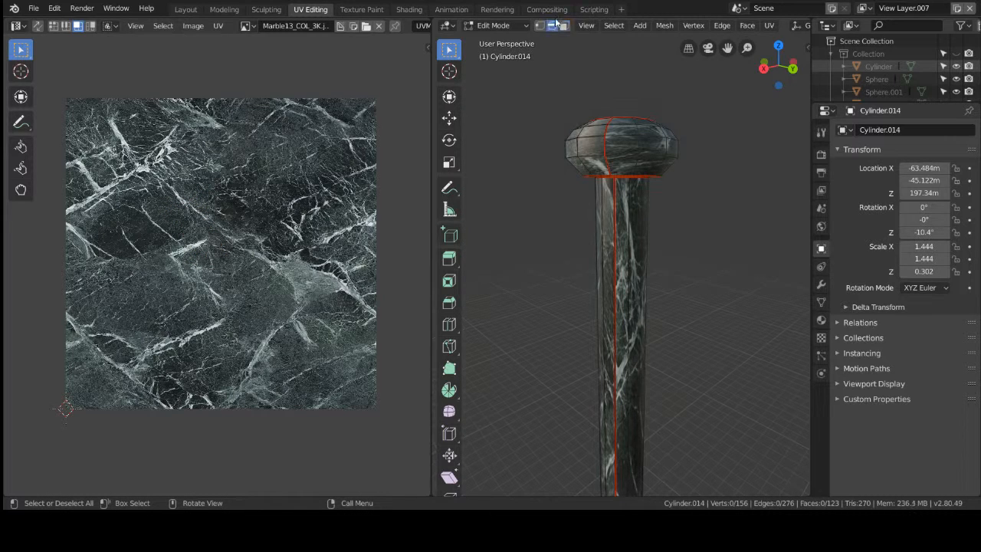
left_click(613, 160, "alt")
key("u")
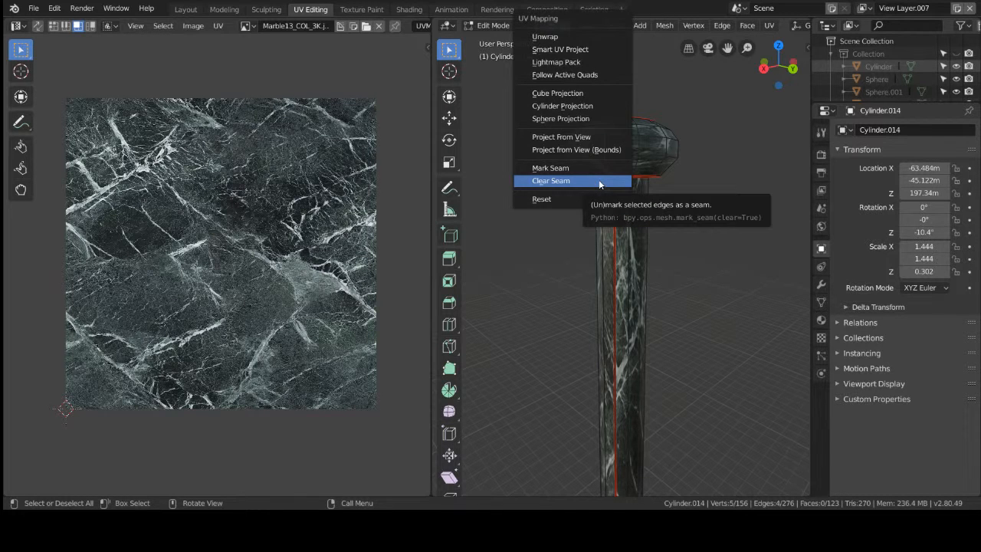
left_click(599, 179)
left_click(646, 200)
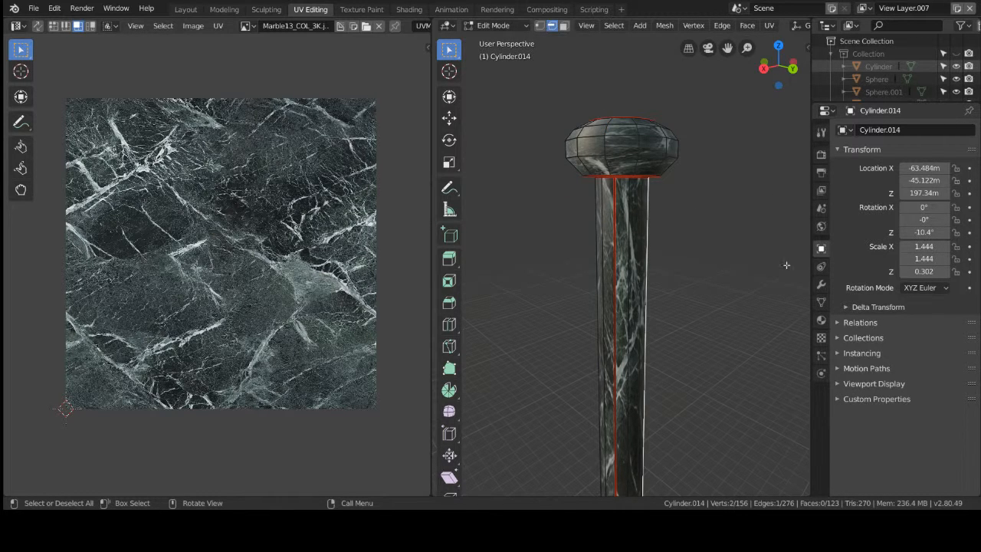
left_click(698, 277)
Try to box-select the whole cap in edge selection mode with wireframe shading.
middle_click_drag(708, 269, 659, 240)
left_click_drag(534, 88, 694, 166)
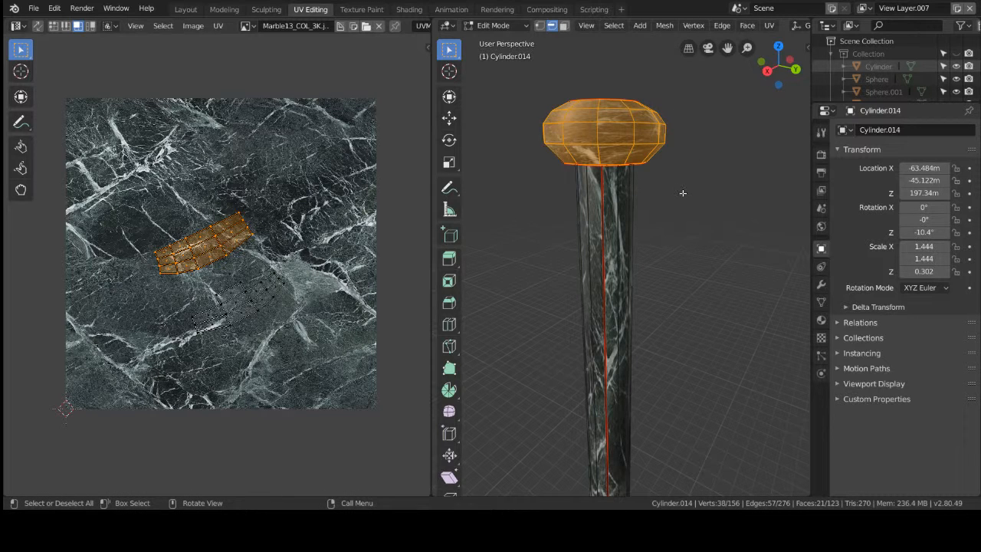
key("z")
left_click(625, 183)
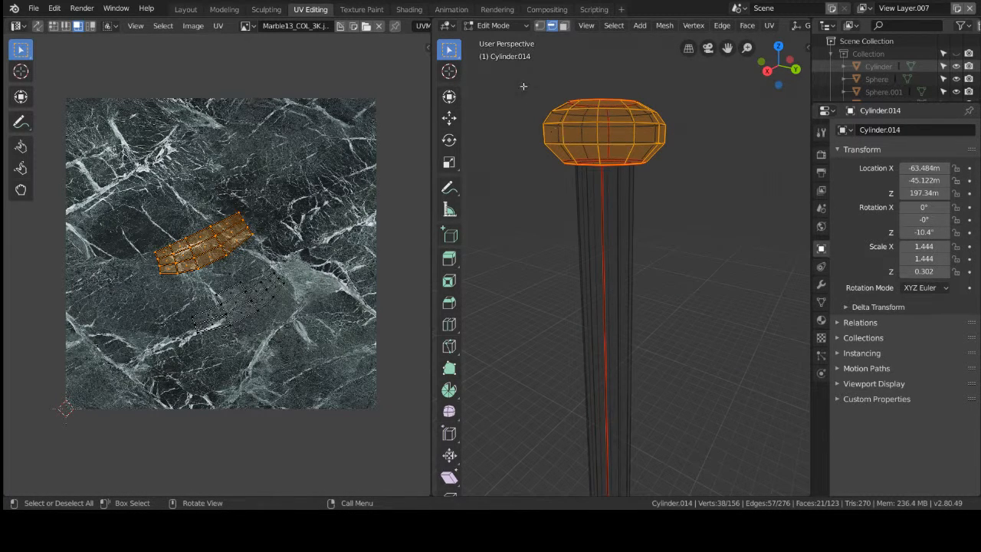
left_click_drag(513, 67, 720, 158)
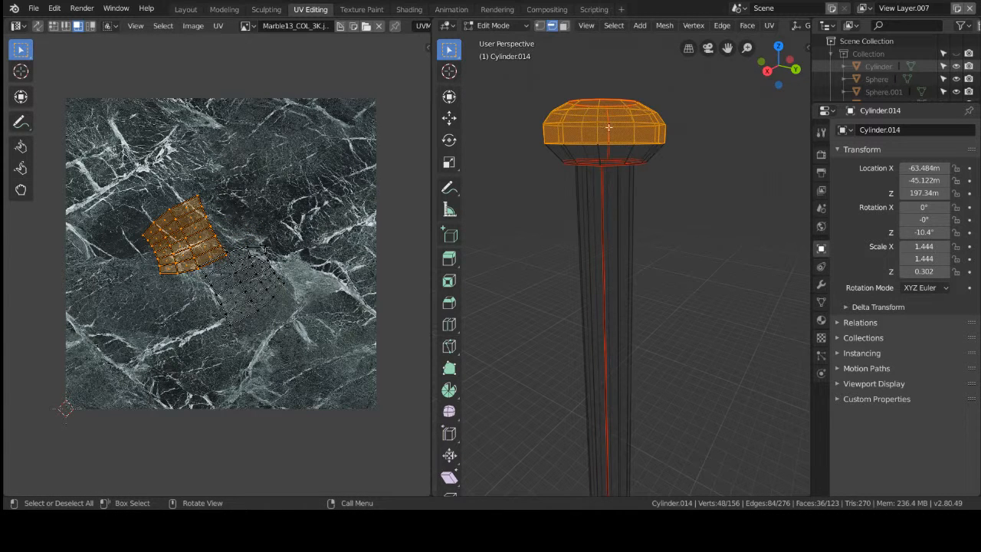
left_click_drag(530, 109, 710, 154)
left_click_drag(497, 93, 711, 162, "shift")
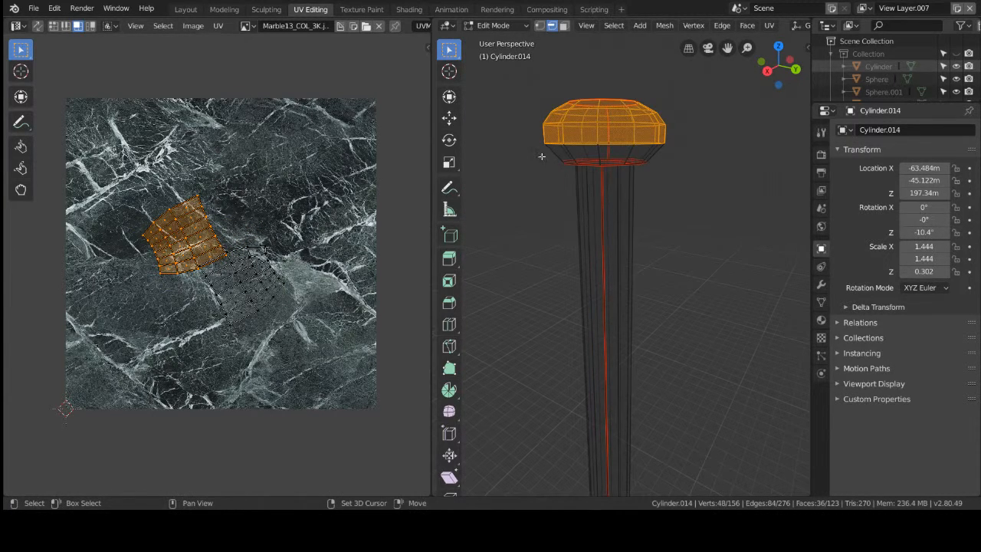
left_click_drag(541, 156, 693, 153, "shift")
middle_click_drag(716, 169, 722, 155)
key("alt+a")
Box-select the cap in face selection mode and inspect its marble in LookDev shading with the selection cleared.
left_click(565, 25)
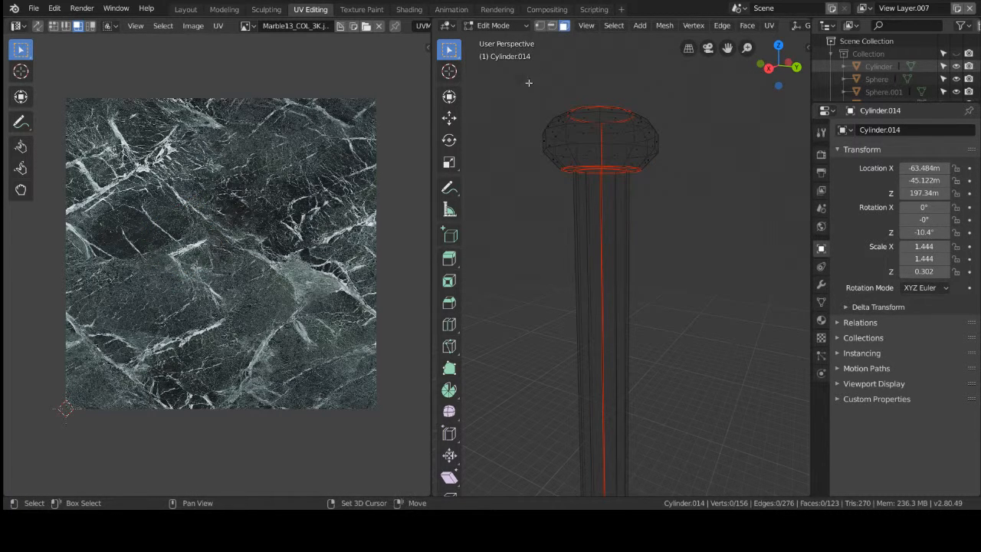
left_click_drag(527, 82, 682, 173)
middle_click_drag(682, 174, 706, 149)
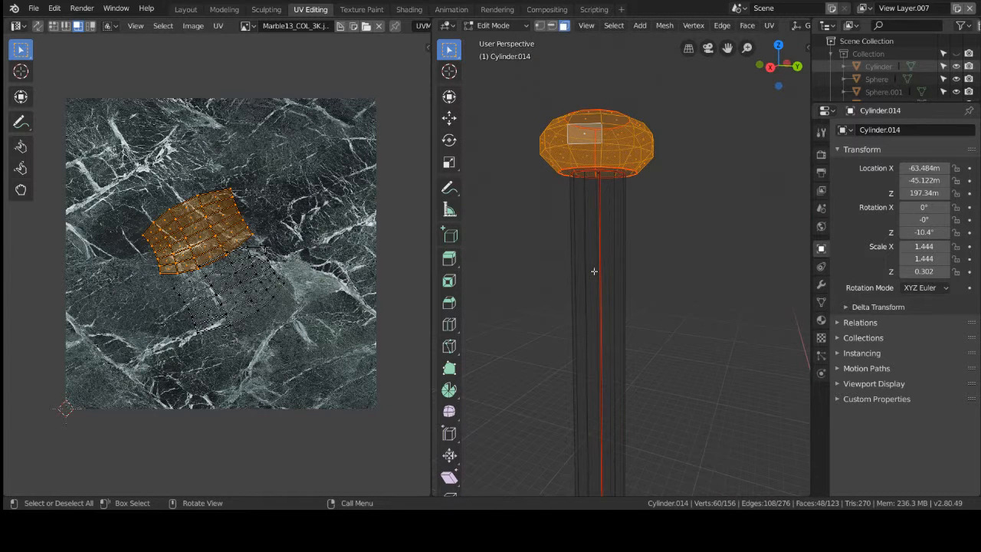
key("z")
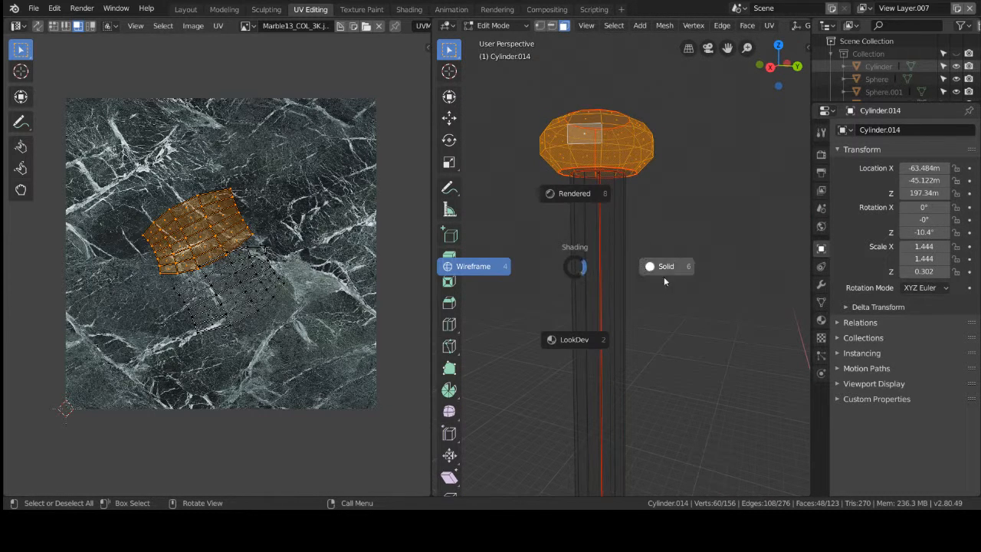
left_click(615, 315)
left_click(701, 194)
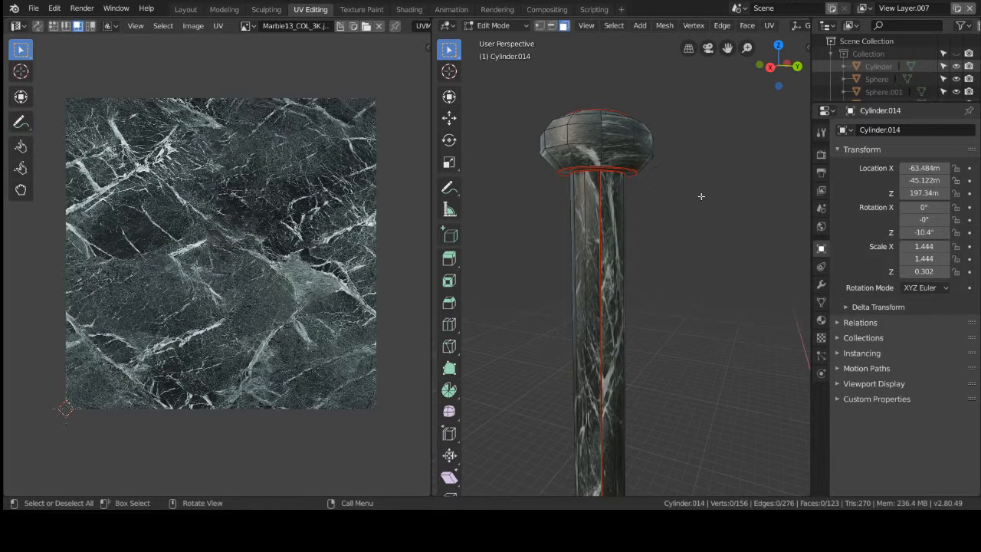
Box-select every face of the cap in wireframe shading and return the viewport to LookDev shading.
key("z")
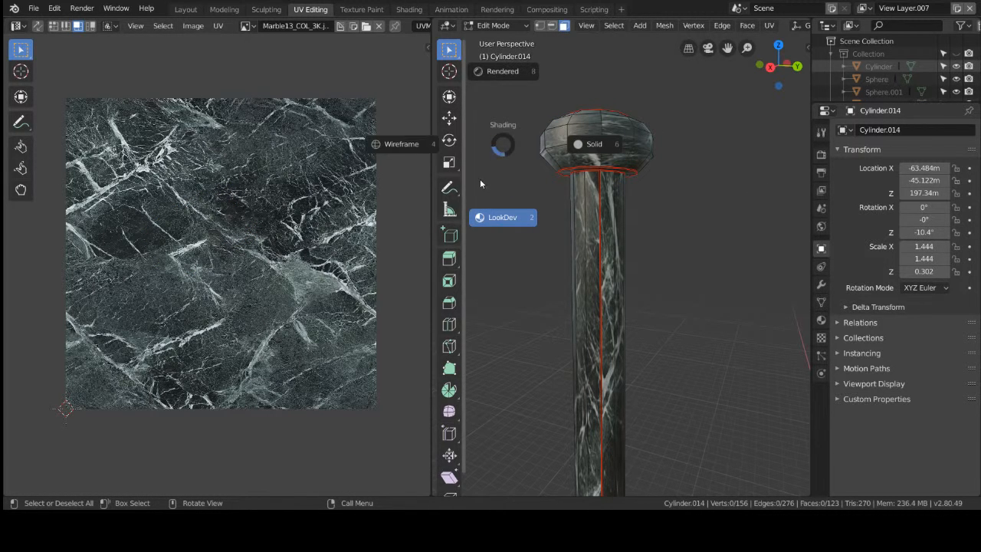
left_click(454, 167)
left_click_drag(519, 95, 714, 167)
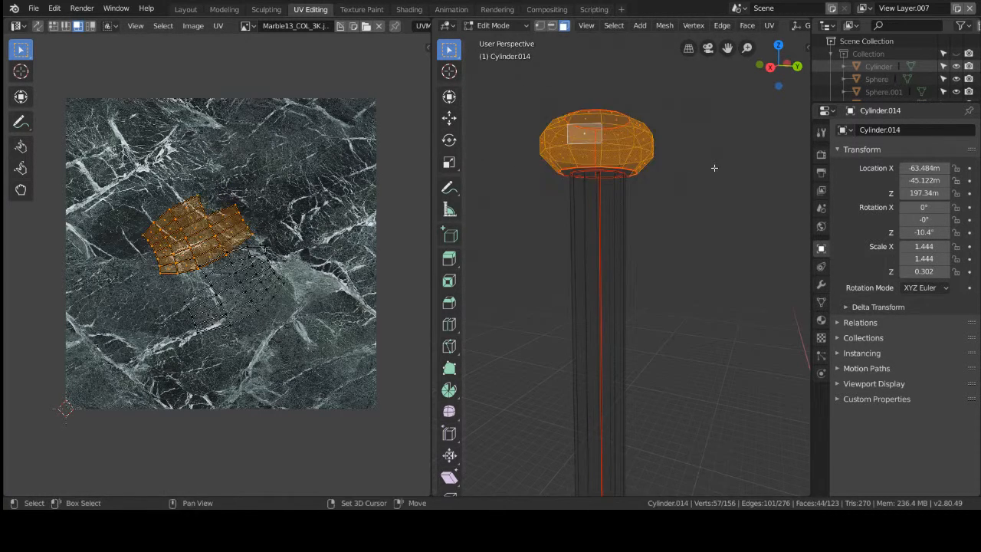
left_click_drag(519, 108, 679, 166)
middle_click_drag(694, 154, 703, 150)
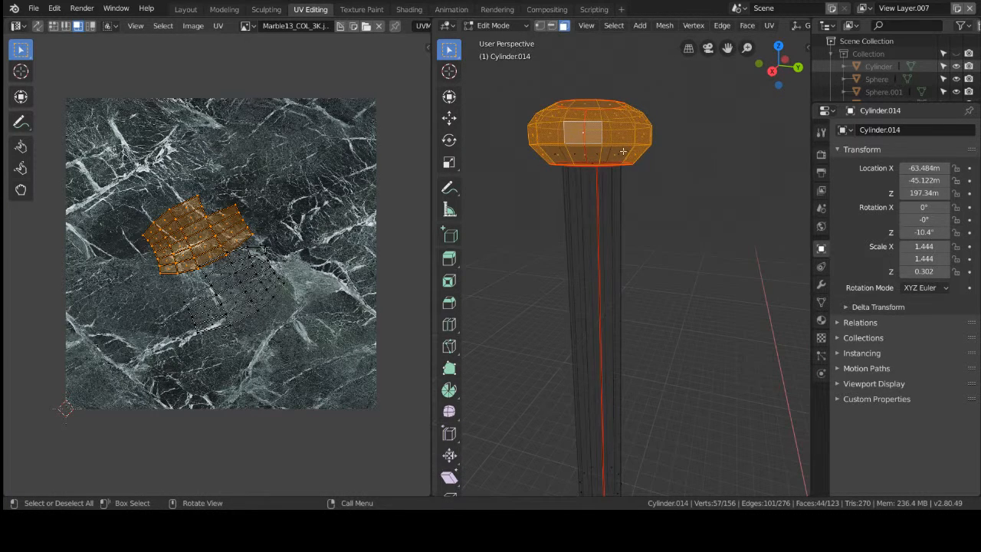
left_click_drag(522, 108, 696, 150)
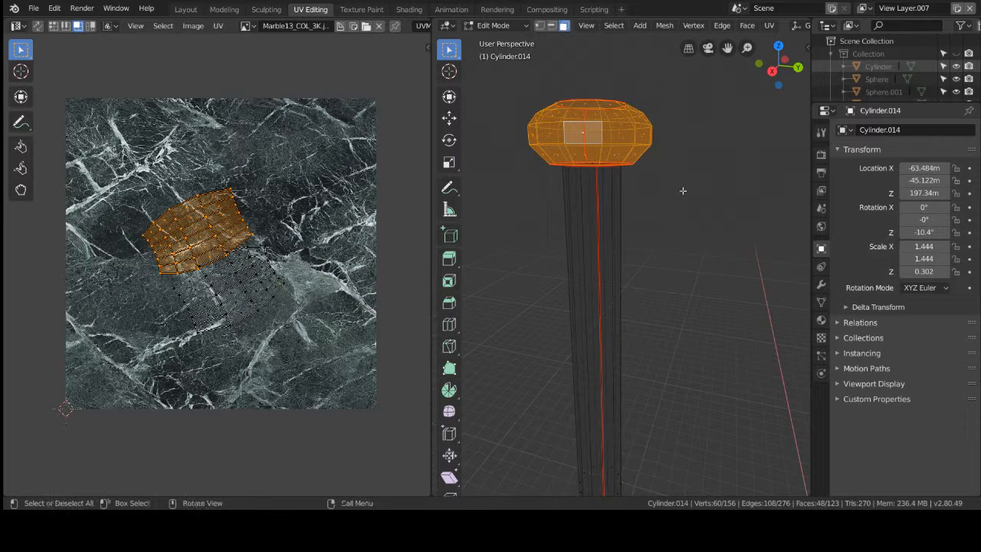
key("z")
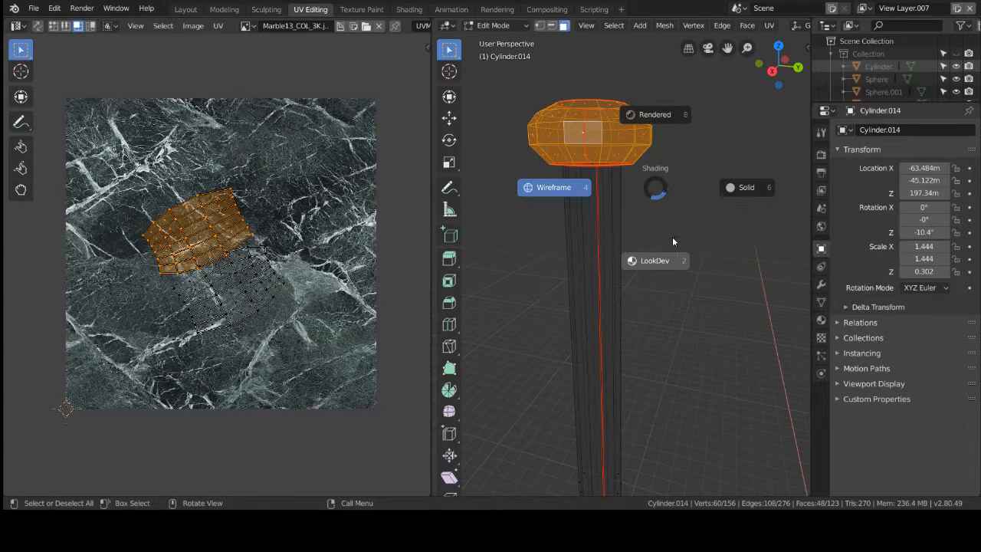
left_click(655, 261)
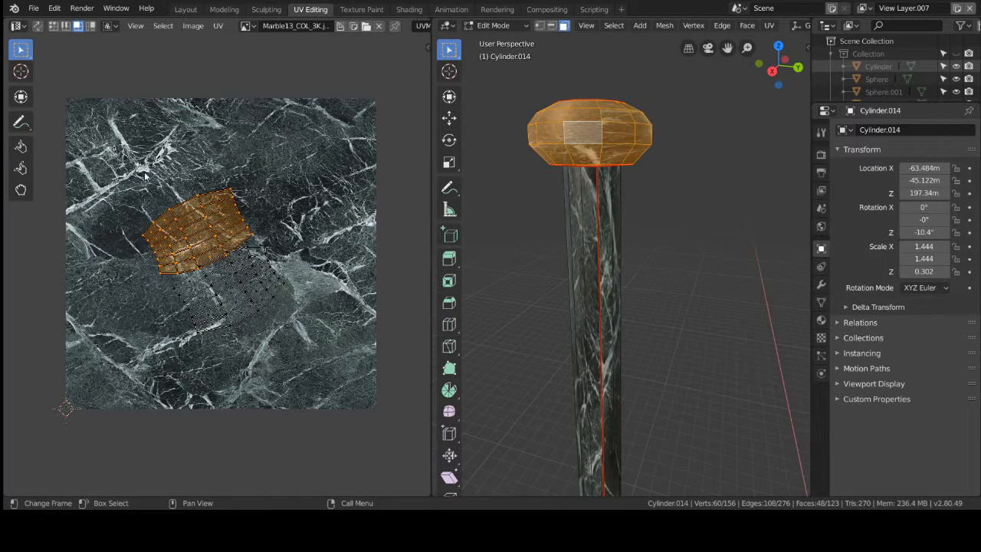
left_click_drag(97, 160, 306, 364)
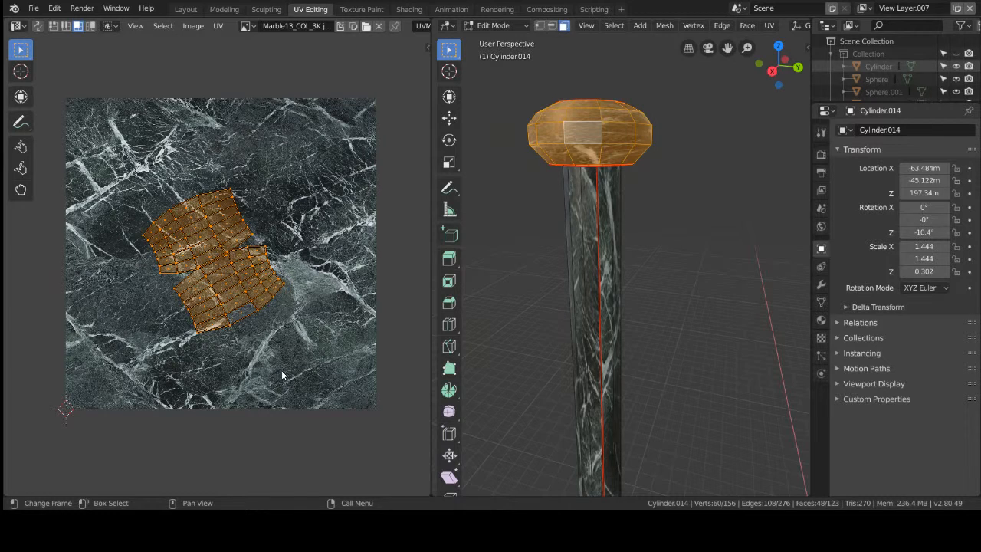
key("r")
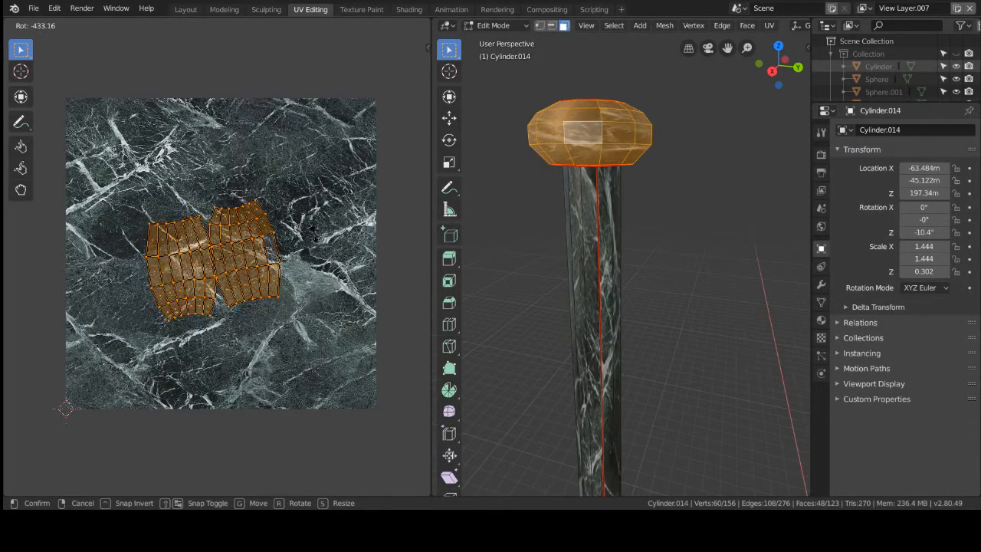
left_click(322, 239)
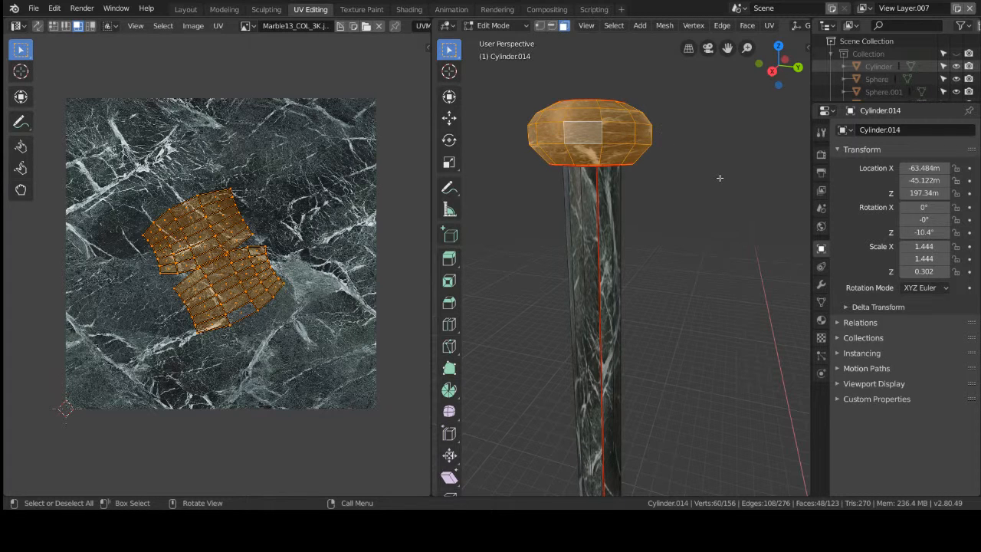
Unwrap the selected cap faces and clear the selection to inspect the marble on the cap.
key("u")
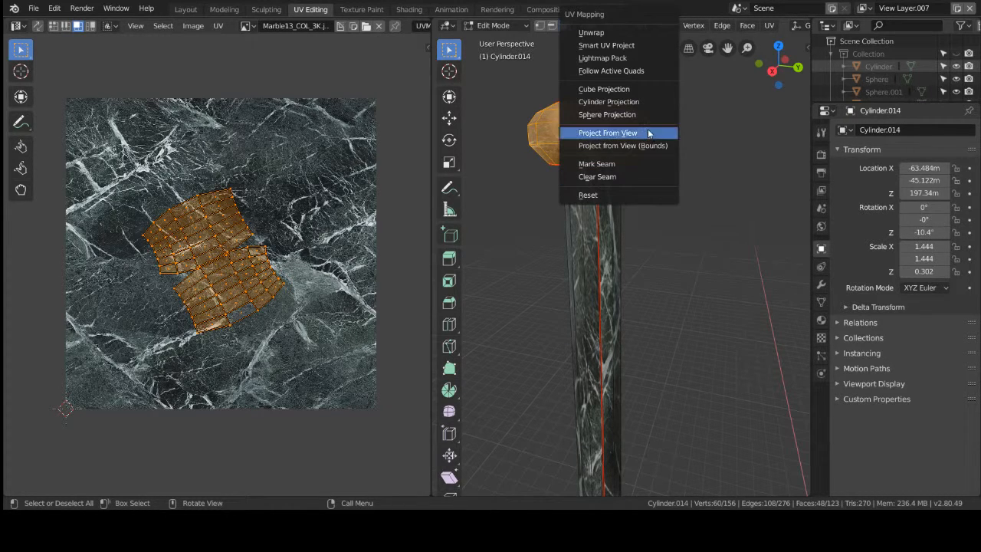
left_click(642, 33)
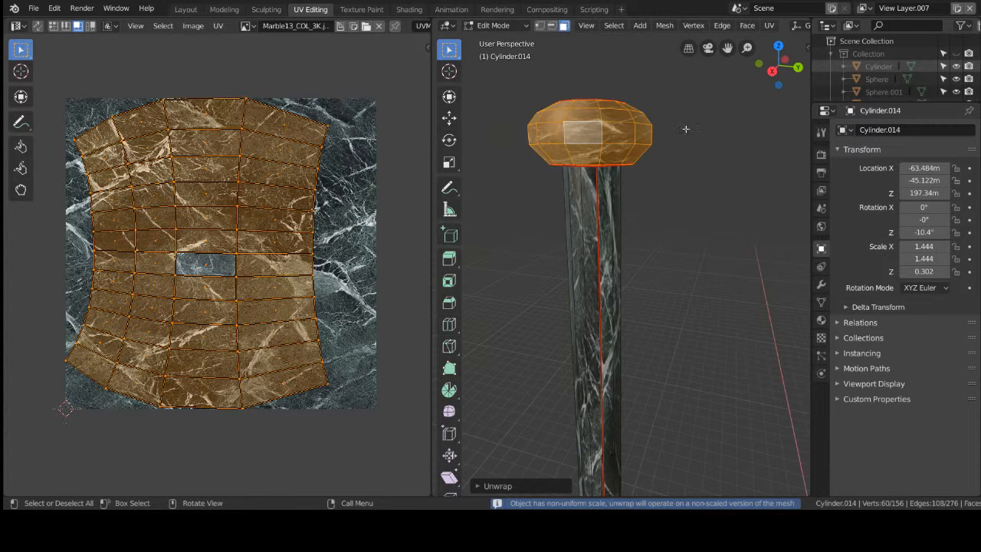
left_click(511, 243)
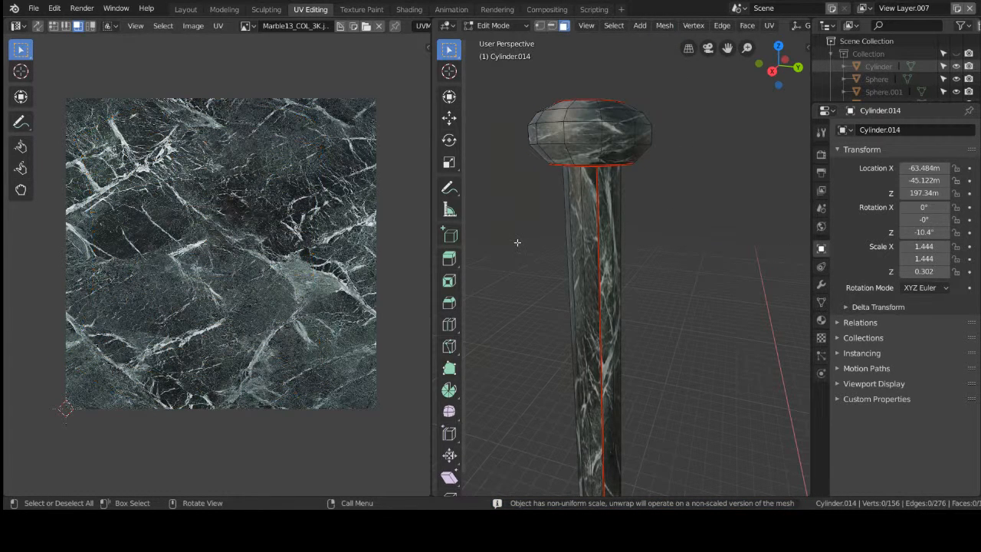
Box-select all the cap faces in wireframe shading and return the viewport to LookDev shading.
key("z")
left_click(514, 134)
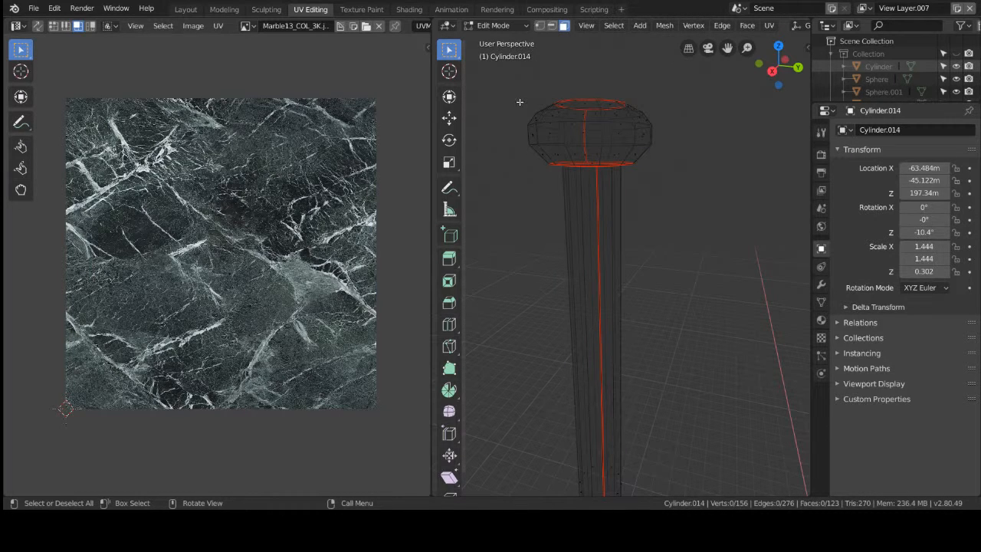
left_click_drag(507, 87, 703, 161)
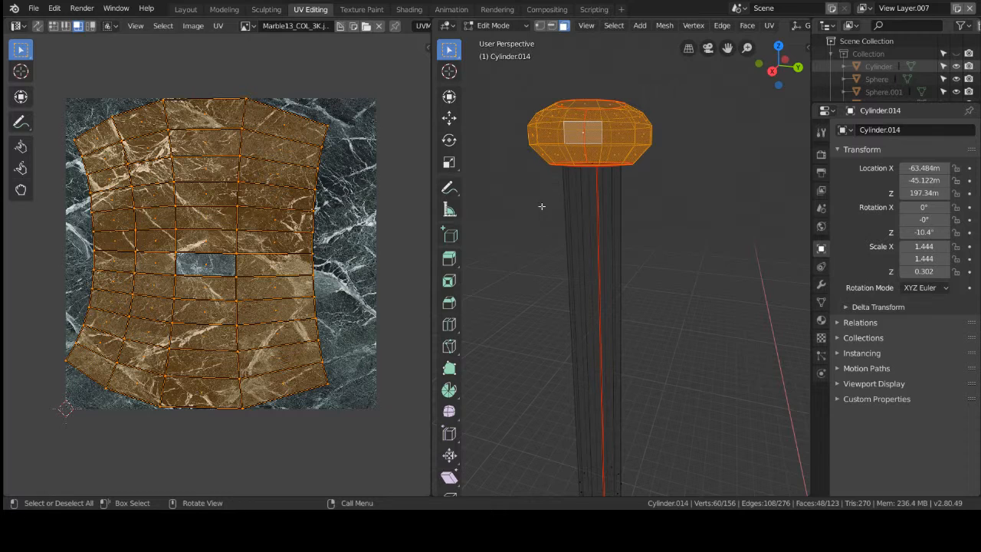
key("z")
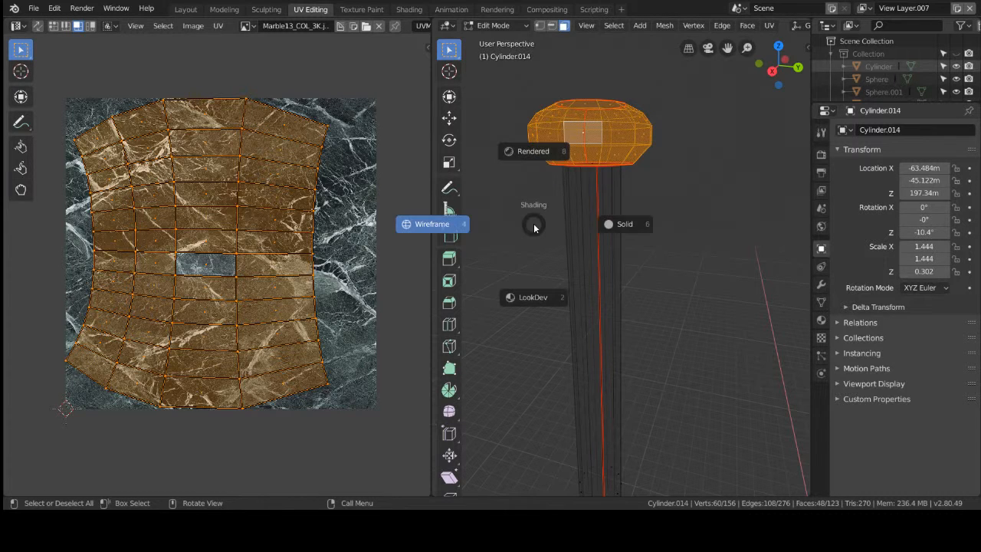
left_click(528, 273)
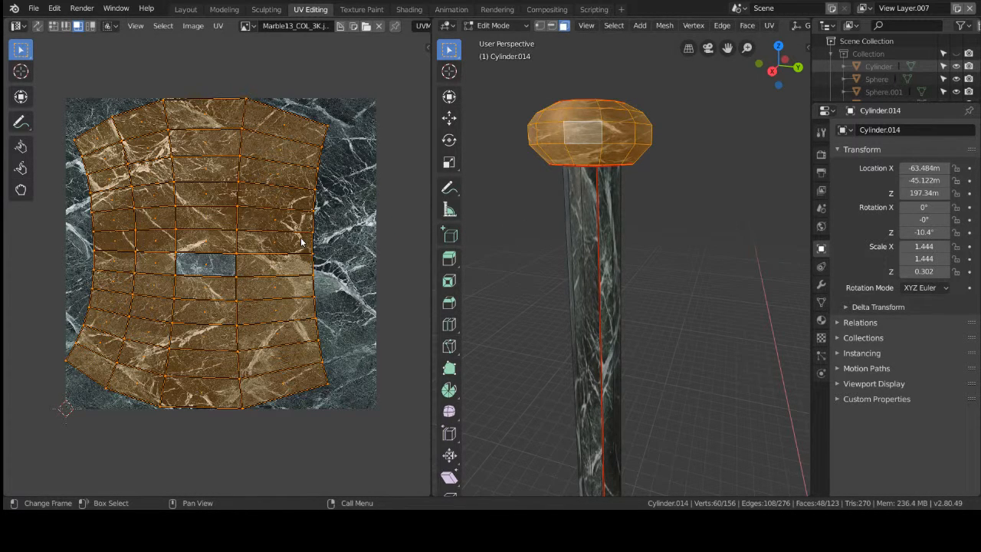
Rotate the cap's UV island to a diagonal angle and enlarge it by about 2.96 beyond the texture edges.
key("r")
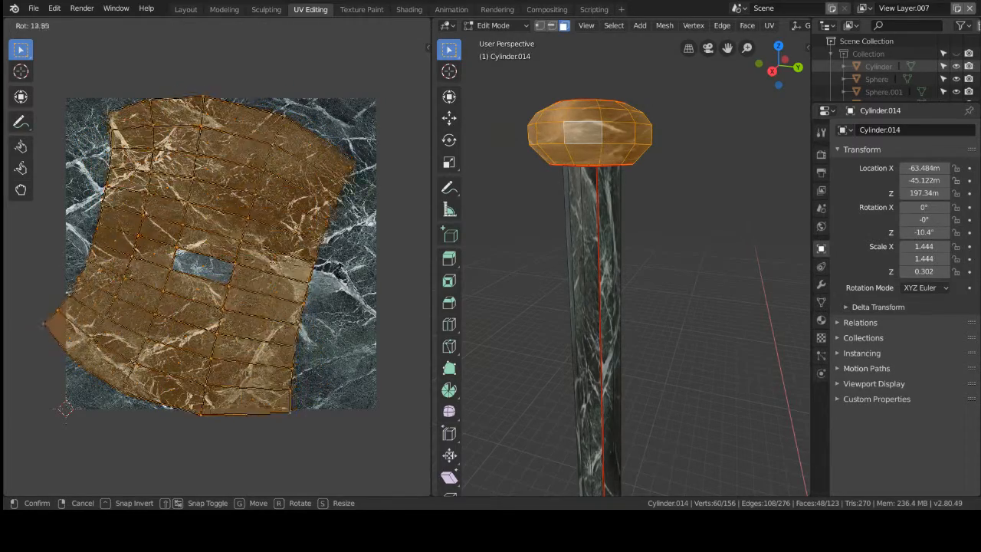
left_click(374, 353)
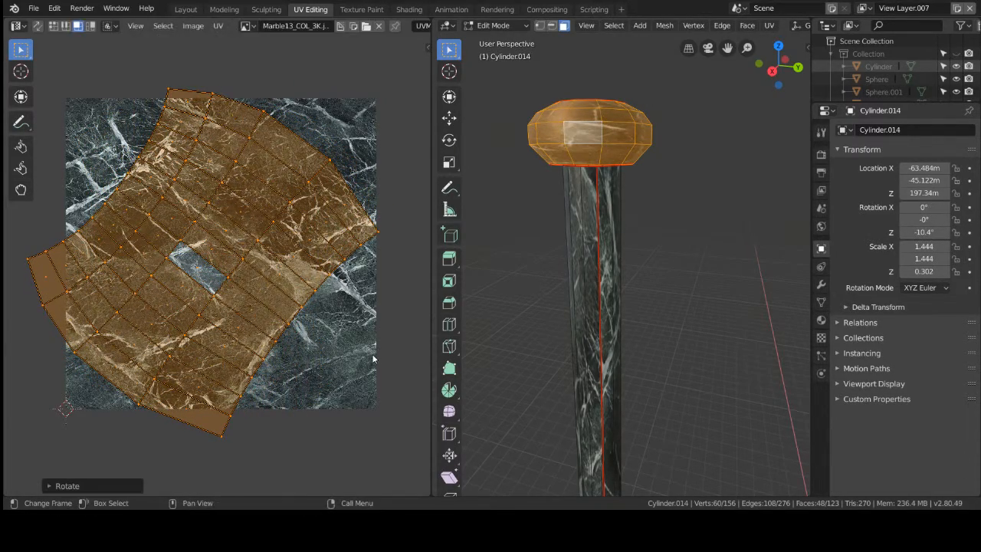
key("s")
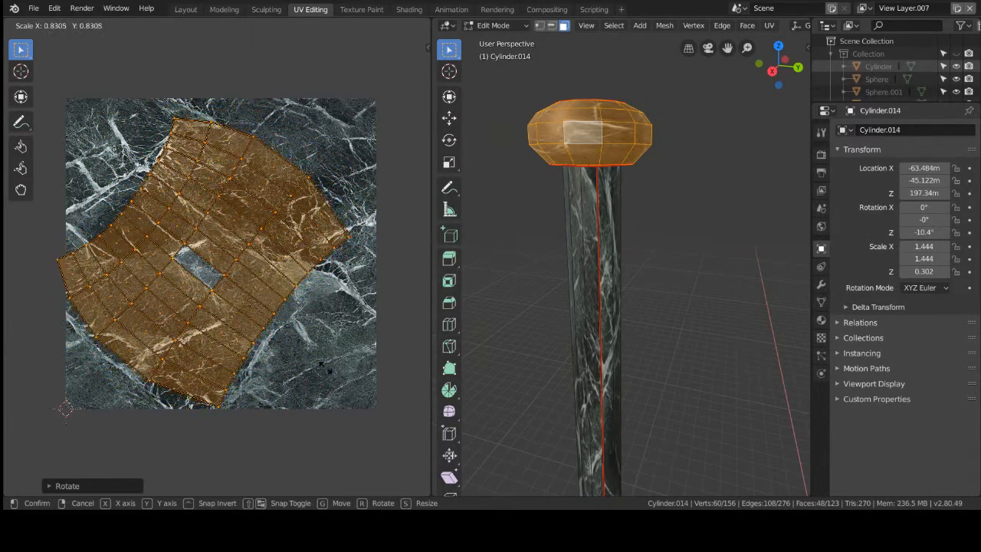
left_click(373, 338)
key("s")
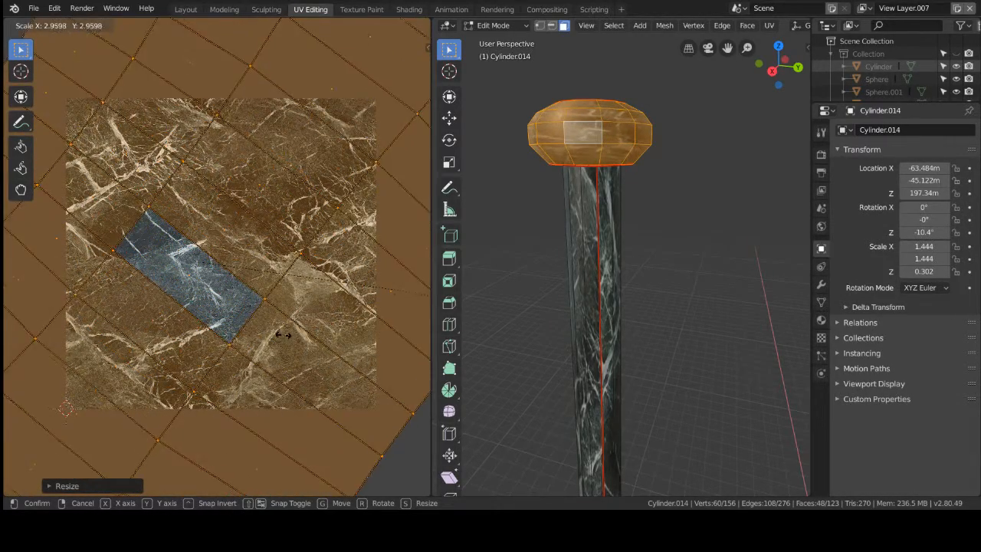
left_click(283, 342)
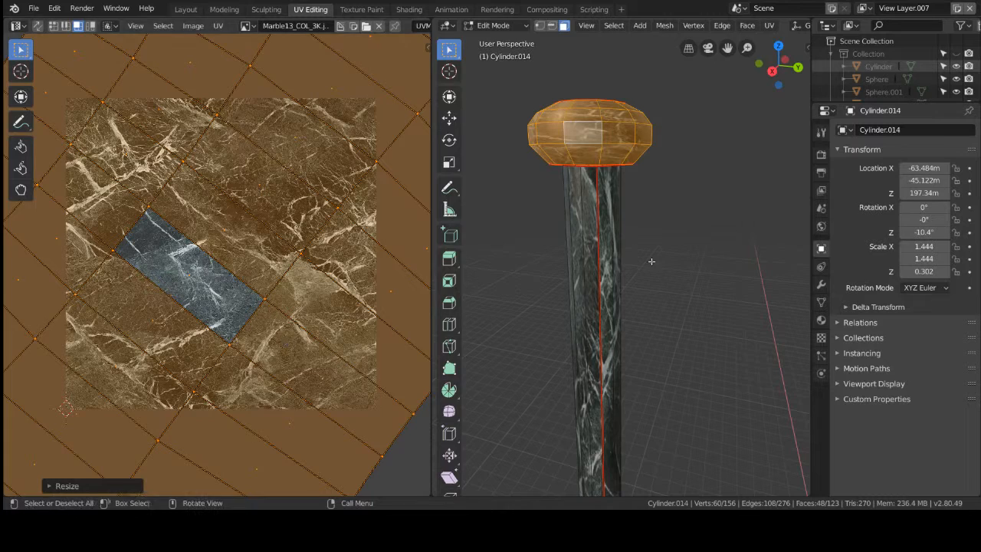
Clear the selection and inspect the rescaled marble on the cap and shaft from another side.
key("alt+a")
middle_click_drag(704, 285, 479, 259)
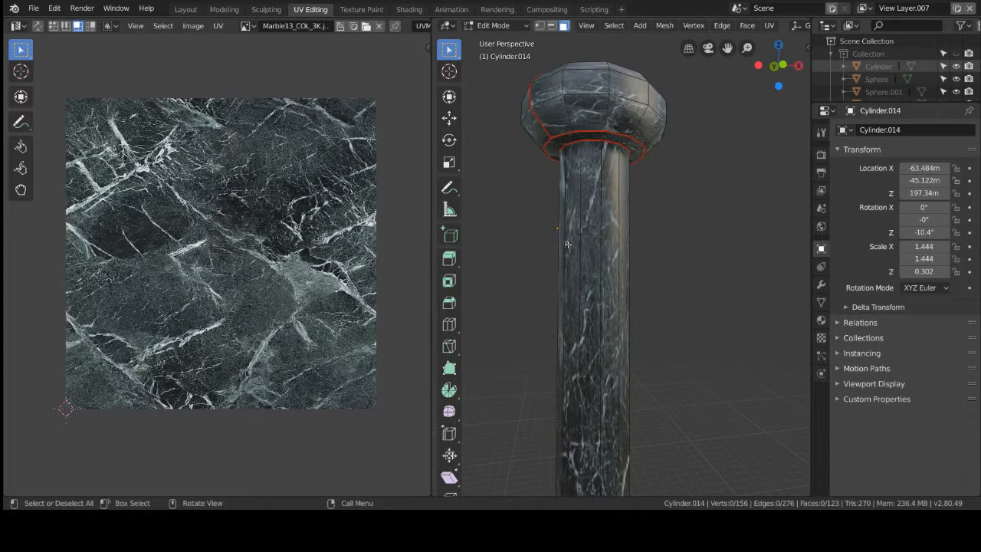
scroll(662, 262, "down", 4)
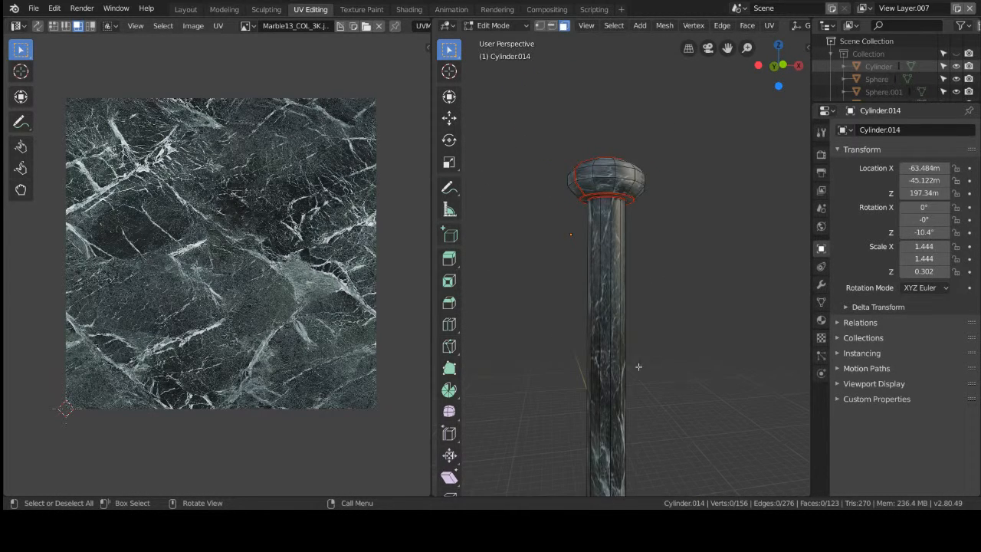
middle_click_drag(613, 356, 683, 367)
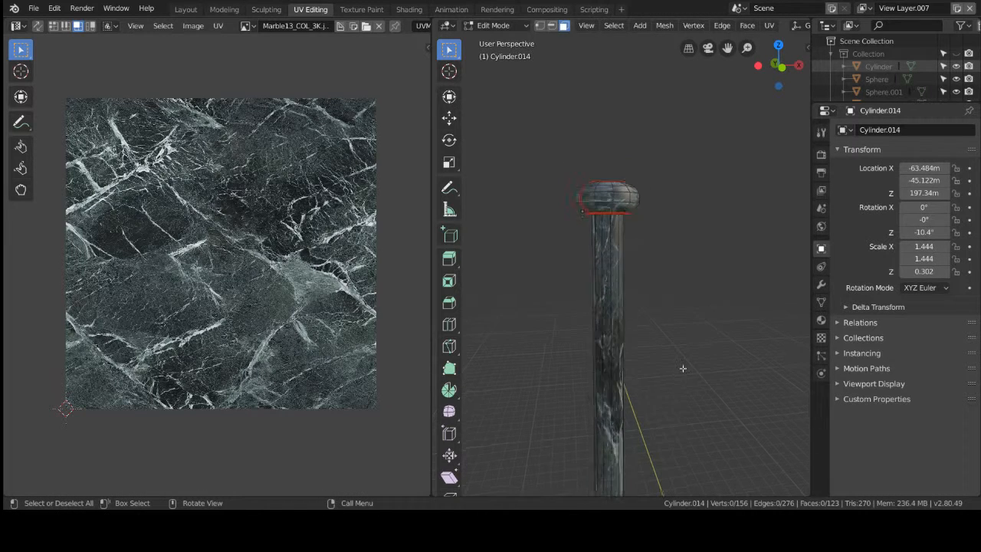
Compare the column in Solid, Rendered and LookDev shading, orbiting around it and checking the front view.
key("z")
left_click(697, 311)
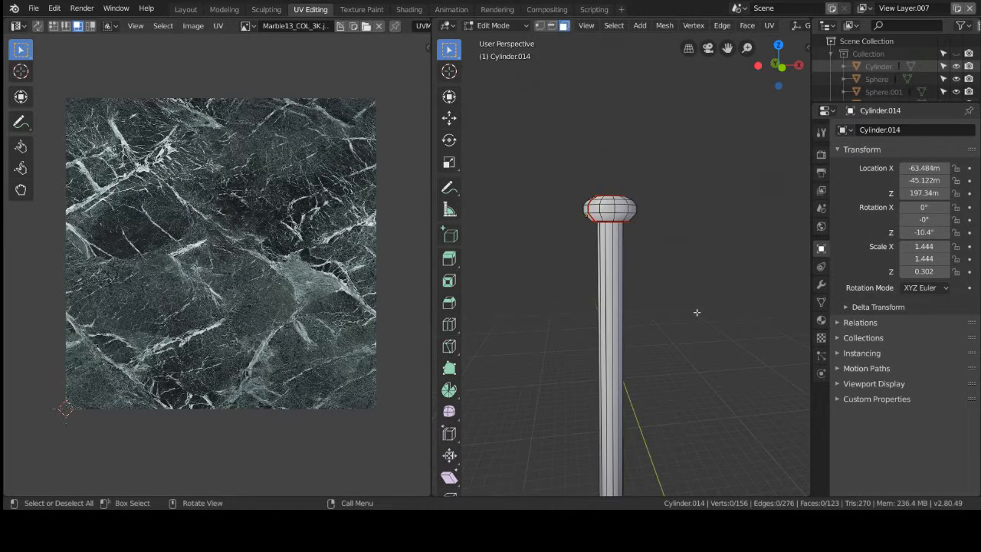
key("z")
left_click(706, 267)
scroll(620, 335, "up", 4)
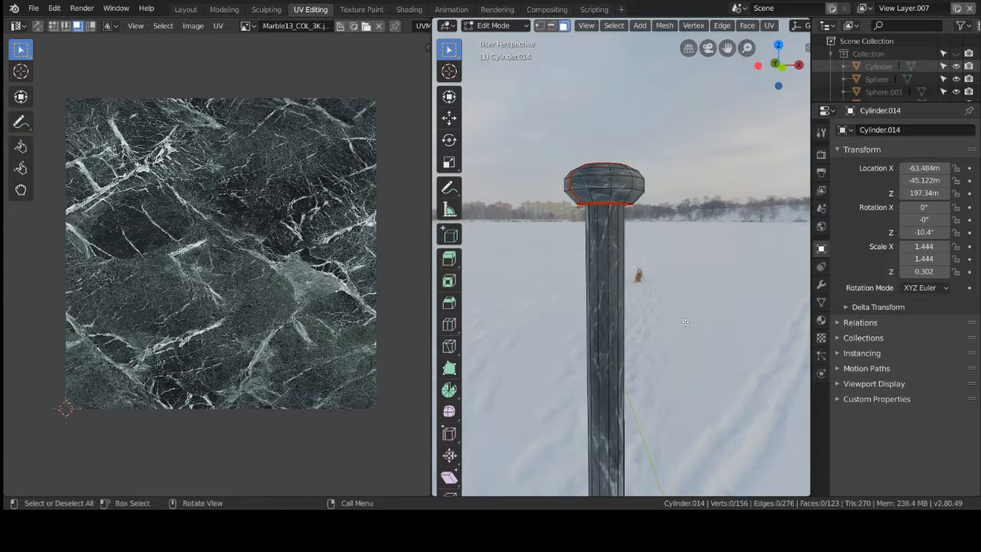
middle_click_drag(682, 316, 553, 310)
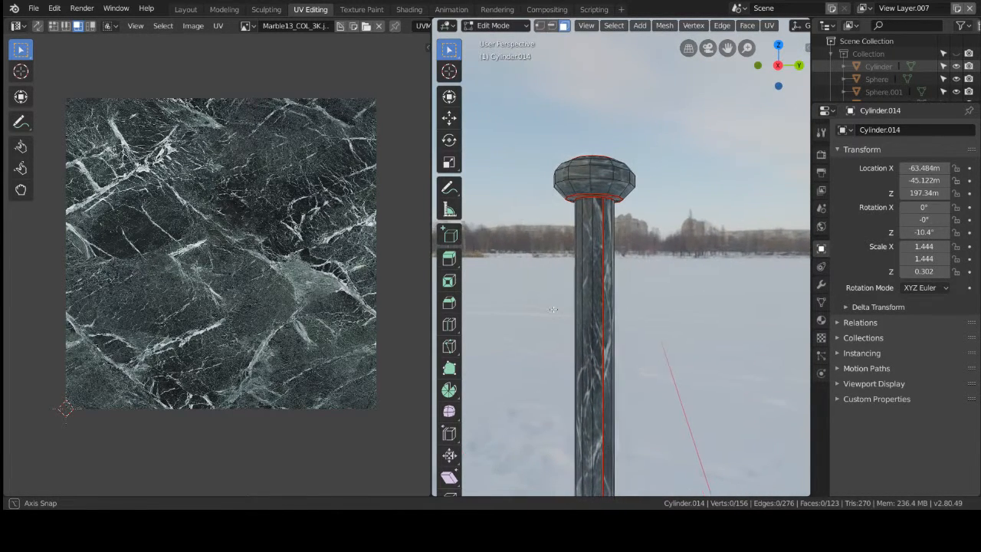
left_click(757, 65)
key("z")
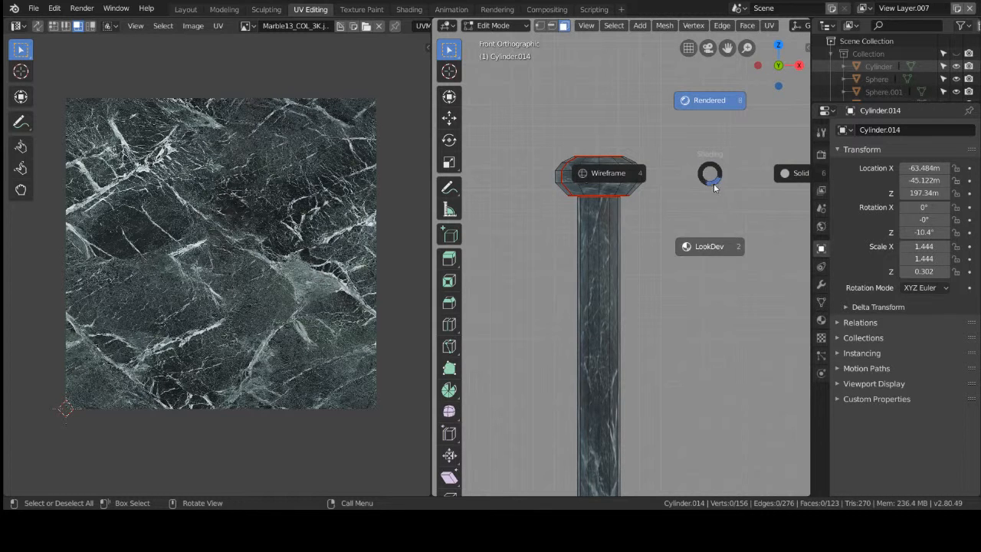
left_click(767, 180)
key("z")
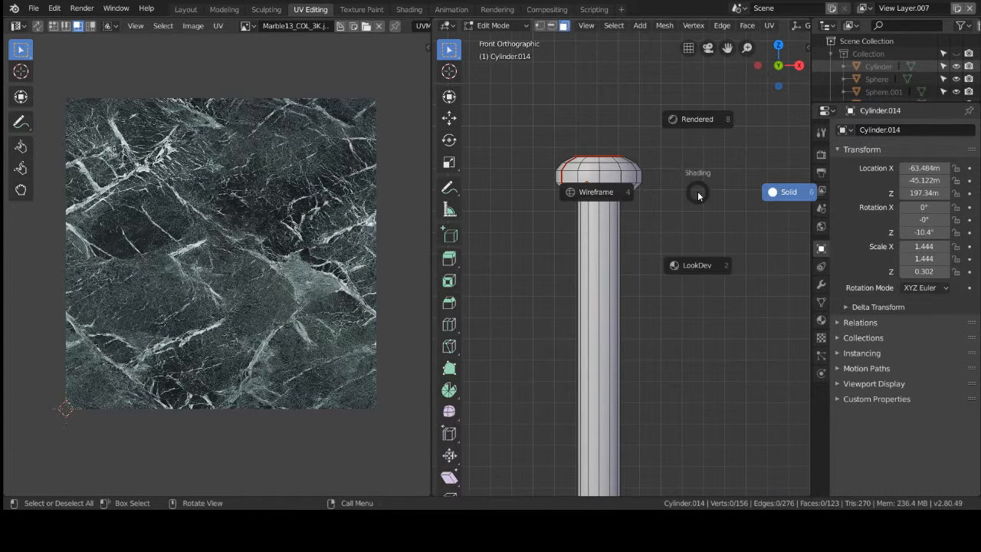
left_click(697, 276)
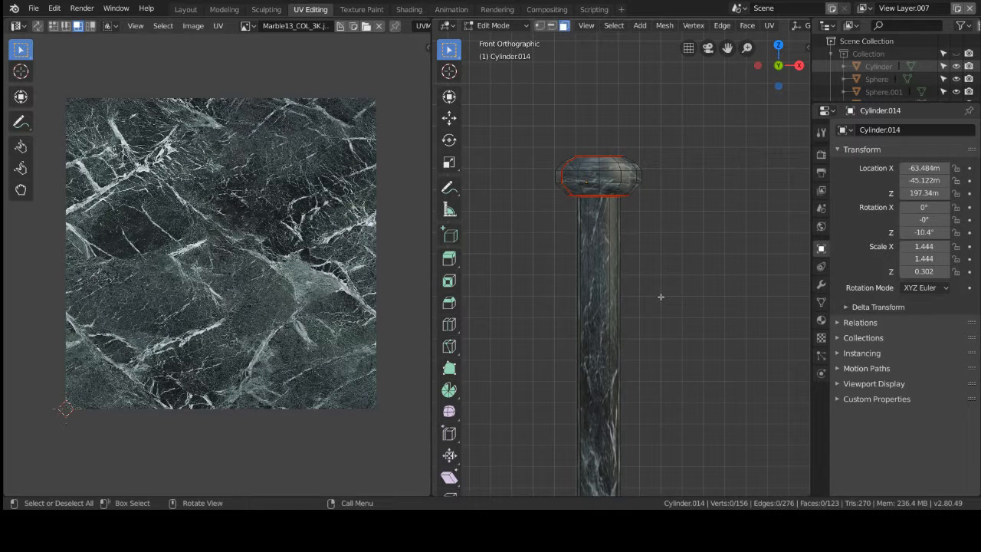
Select the whole column in the Layout workspace and set its geometry to its origin.
left_click(195, 9)
scroll(577, 334, "down", 5)
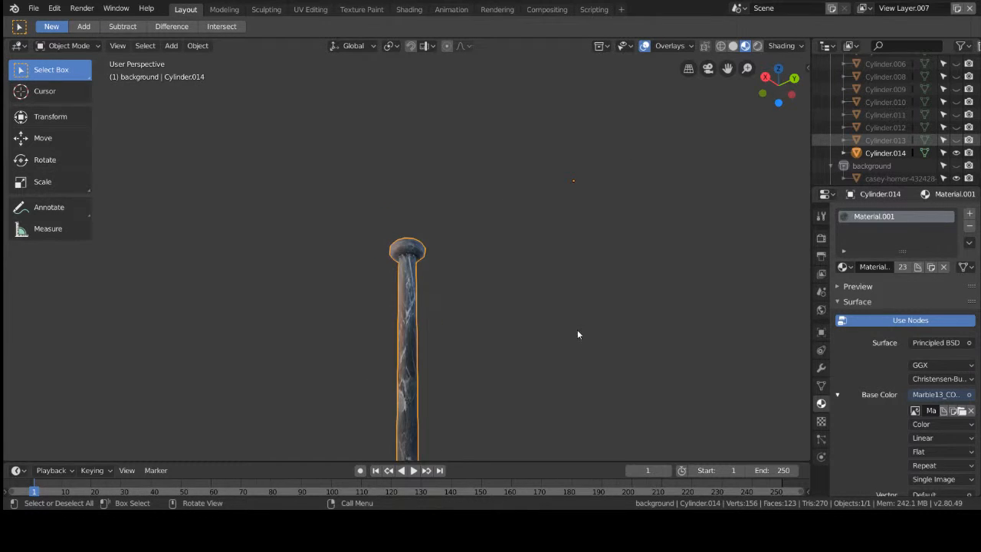
middle_click_drag(535, 321, 536, 344)
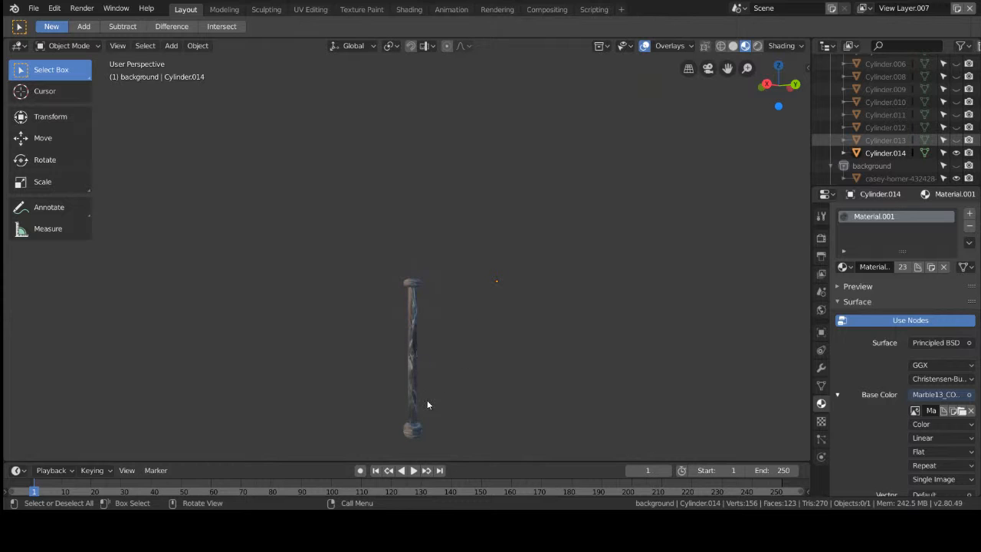
right_click(416, 370)
left_click_drag(357, 229, 468, 442)
right_click(410, 386)
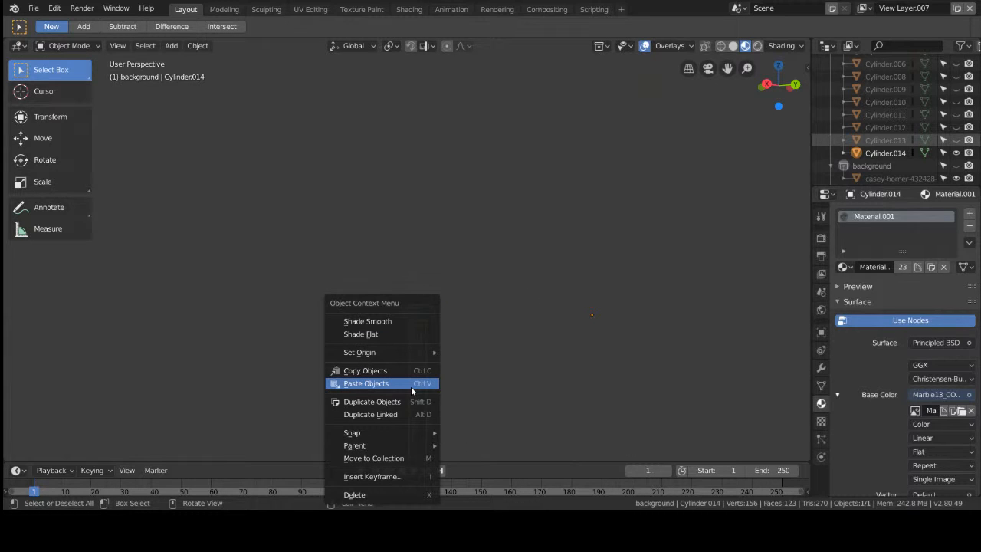
mouse_move(413, 352)
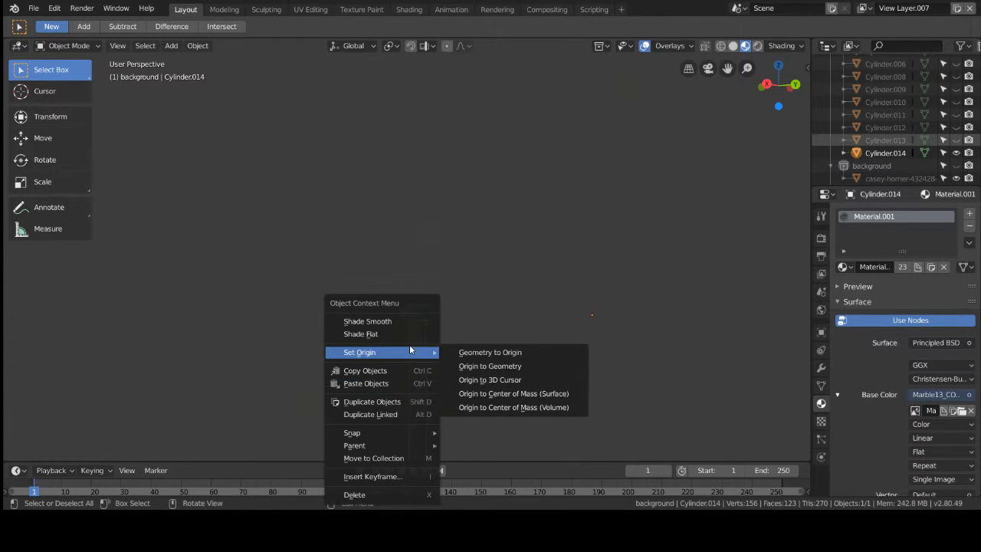
left_click(472, 351)
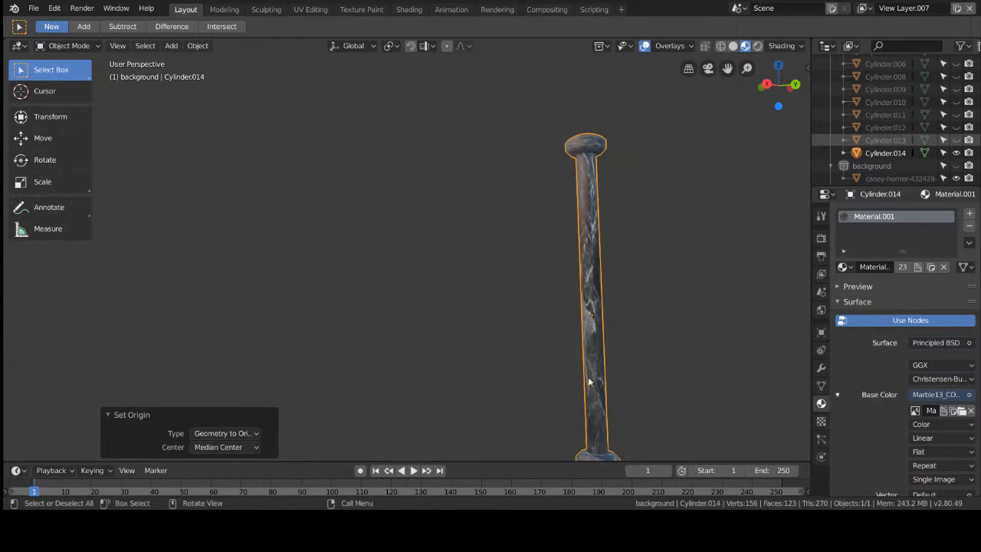
Test a free rotation of the column about its origin, cancel it and save the file.
key("r")
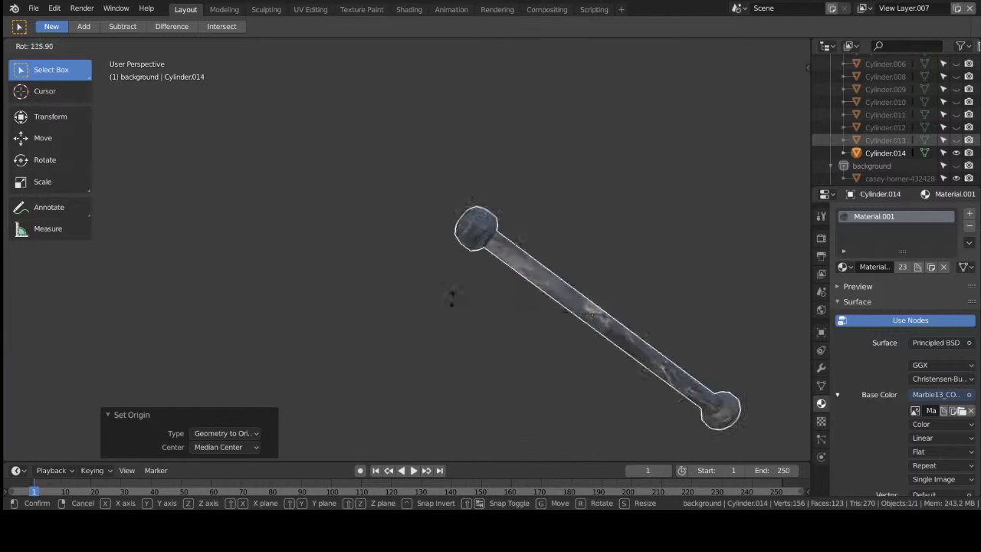
right_click(443, 397)
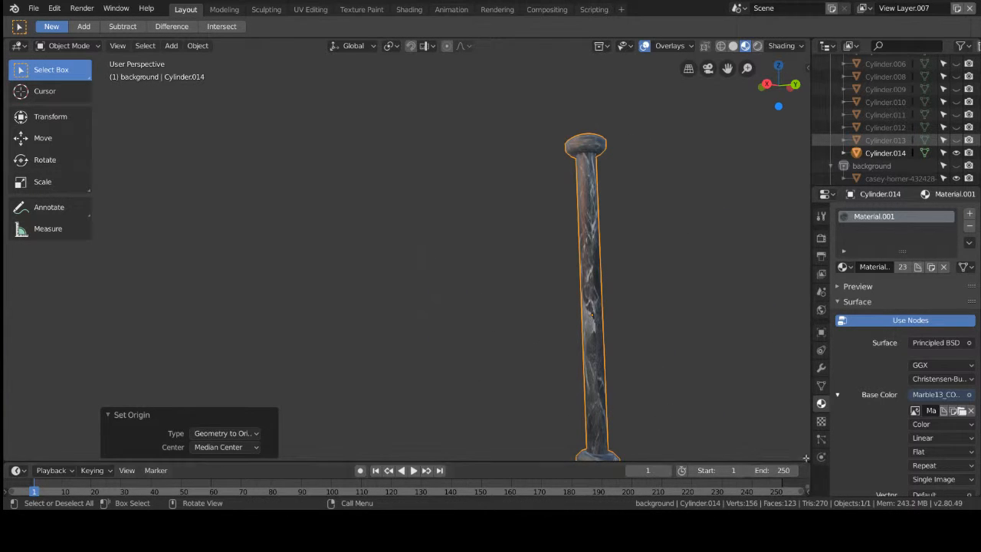
middle_click_drag(698, 287, 652, 234, "shift")
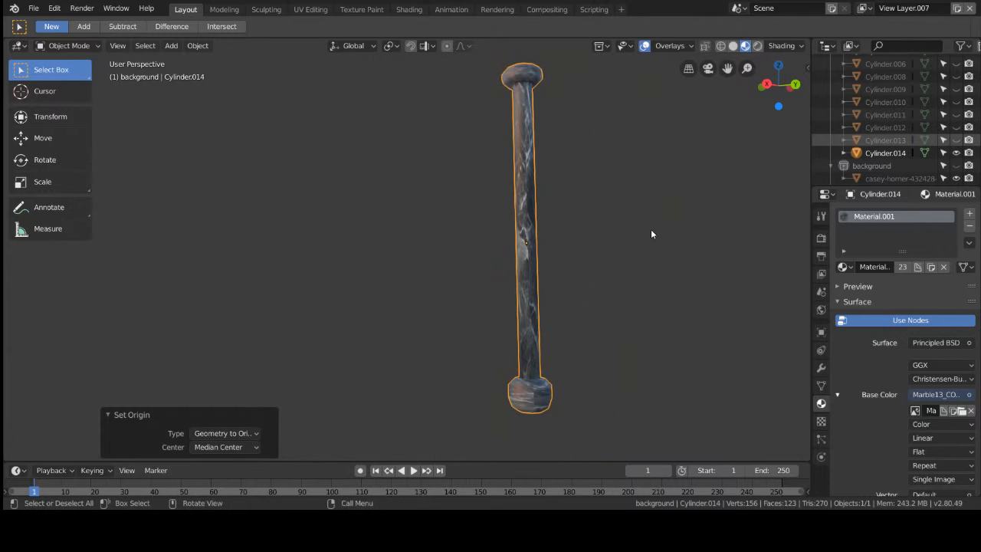
key("ctrl+s")
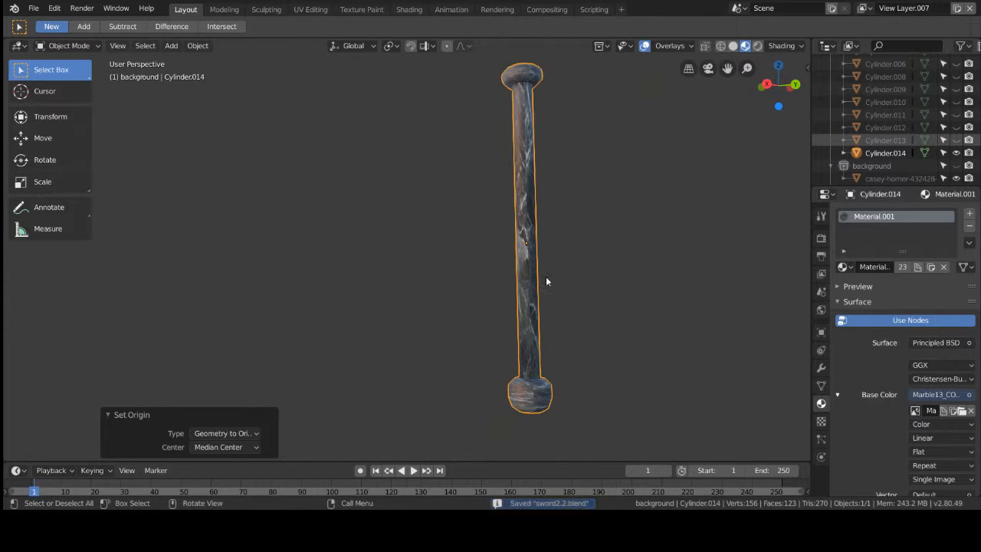
Inspect the marble along the column from the shaft and cap down to the base knob.
scroll(594, 273, "up", 2)
scroll(600, 275, "up", 4)
scroll(628, 314, "down", 4)
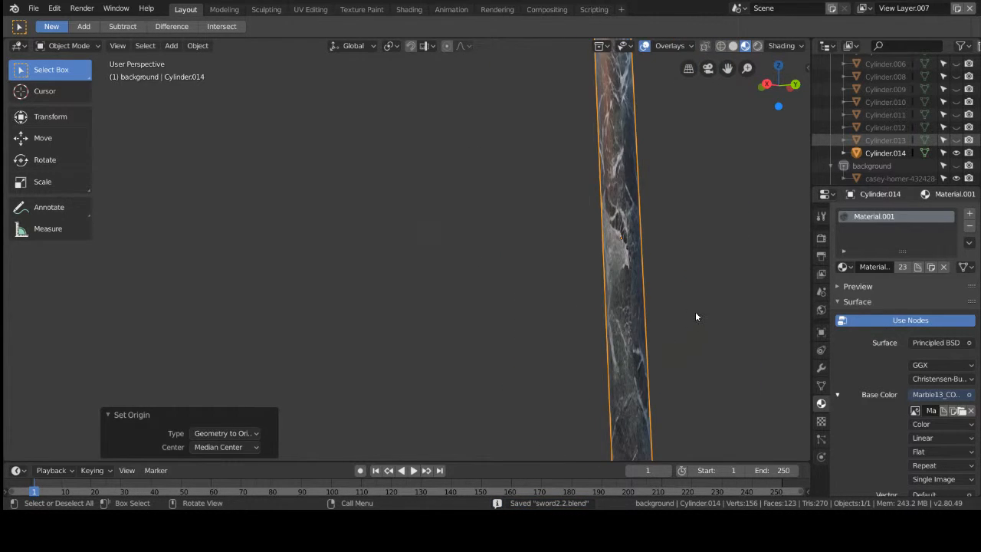
middle_click_drag(690, 306, 666, 328)
middle_click_drag(643, 157, 590, 172, "shift")
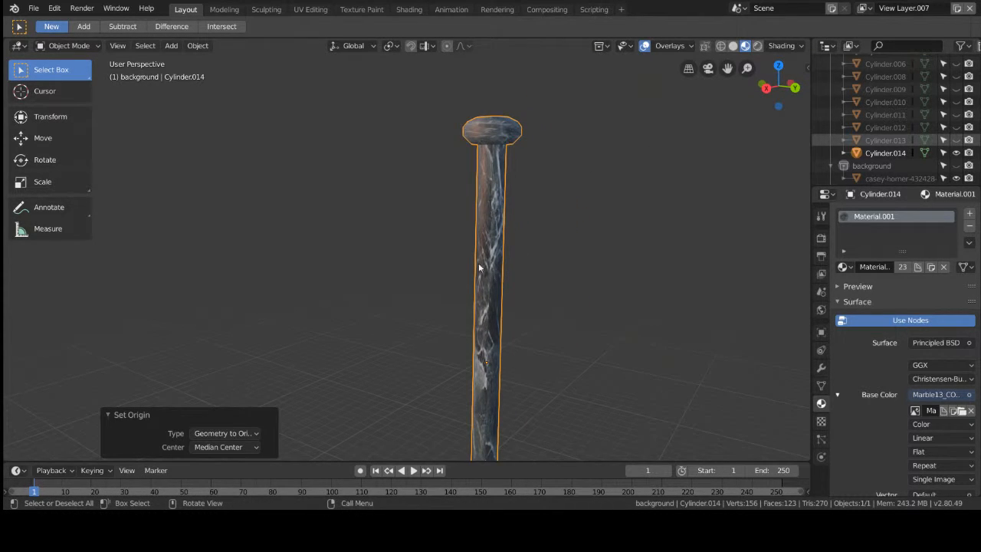
middle_click_drag(643, 373, 643, 267, "shift")
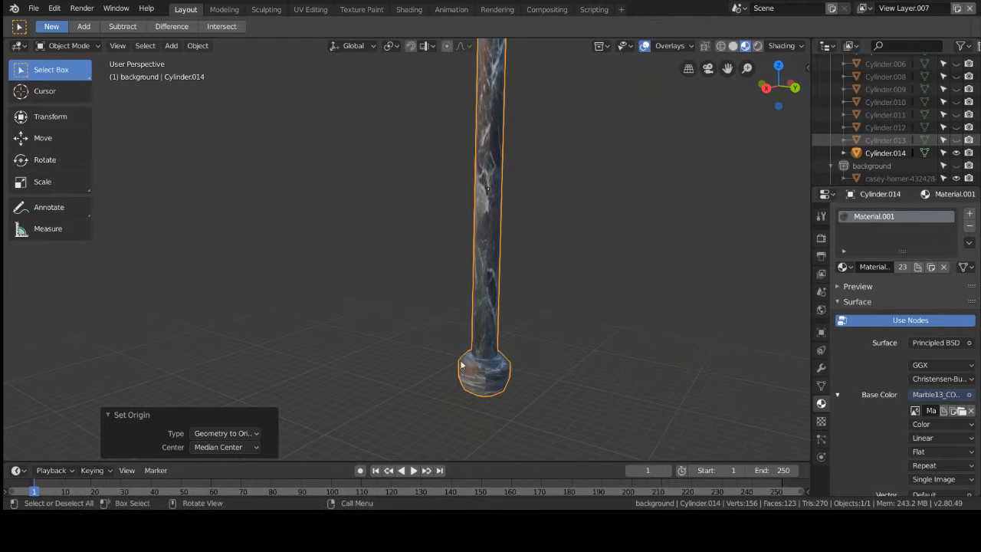
scroll(504, 367, "up", 1)
middle_click_drag(624, 389, 625, 230, "shift")
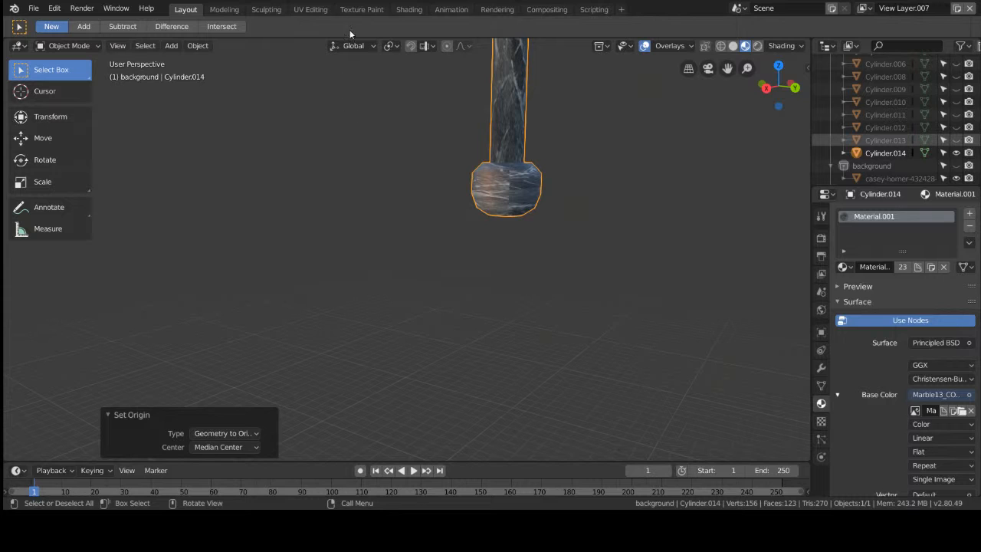
Box-select the column's base knob in the UV Editing workspace using wireframe shading, and return to LookDev shading.
left_click(311, 10)
middle_click_drag(694, 411, 653, 367)
key("z")
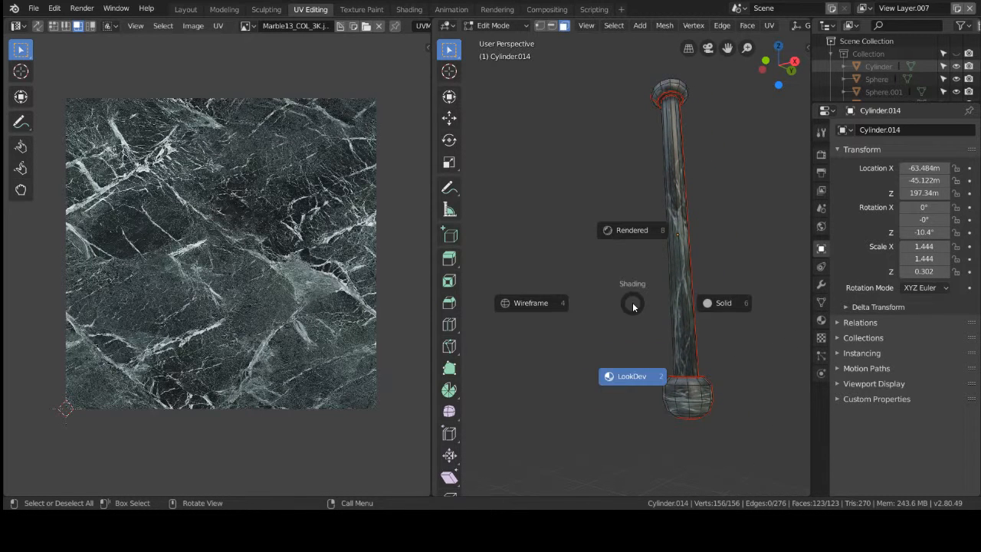
left_click(553, 304)
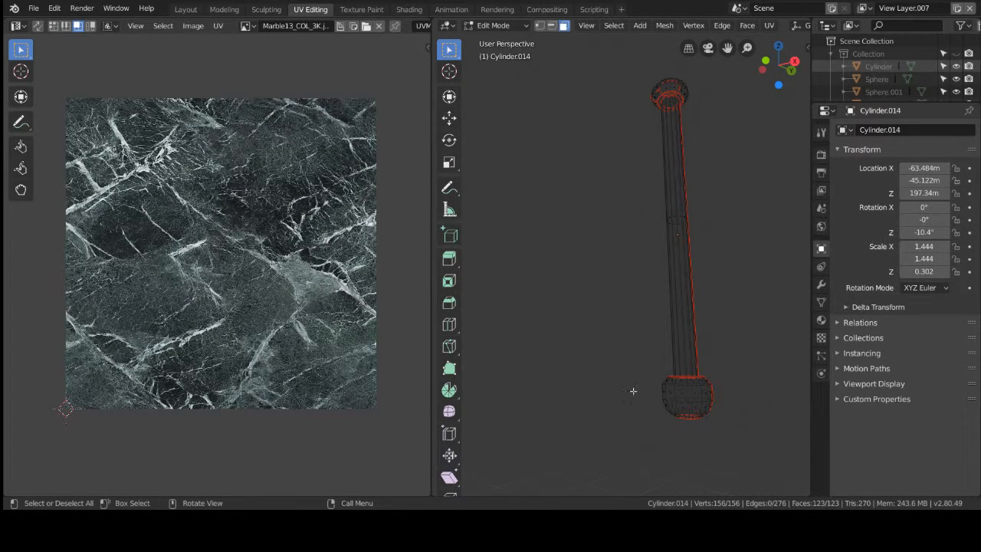
left_click_drag(615, 377, 763, 441)
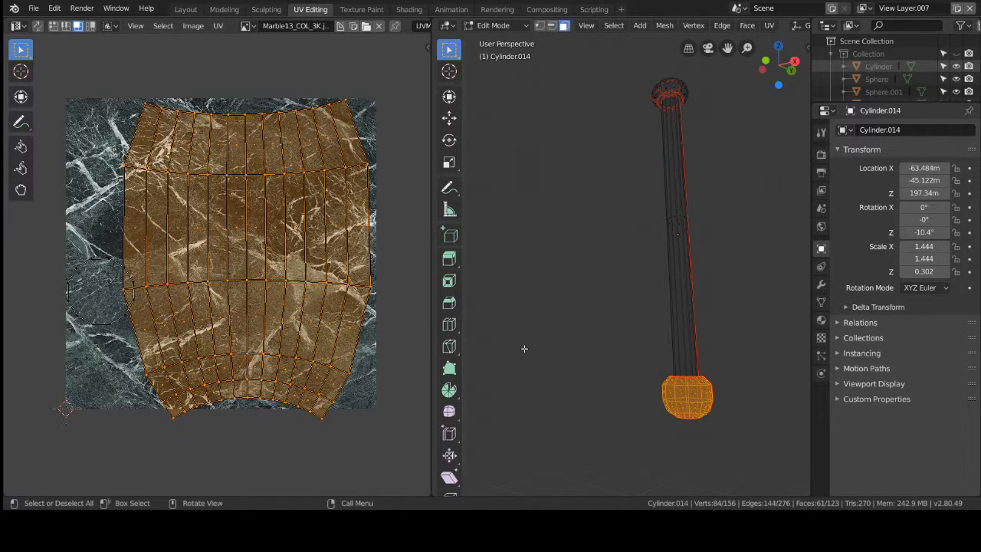
key("z")
left_click(523, 421)
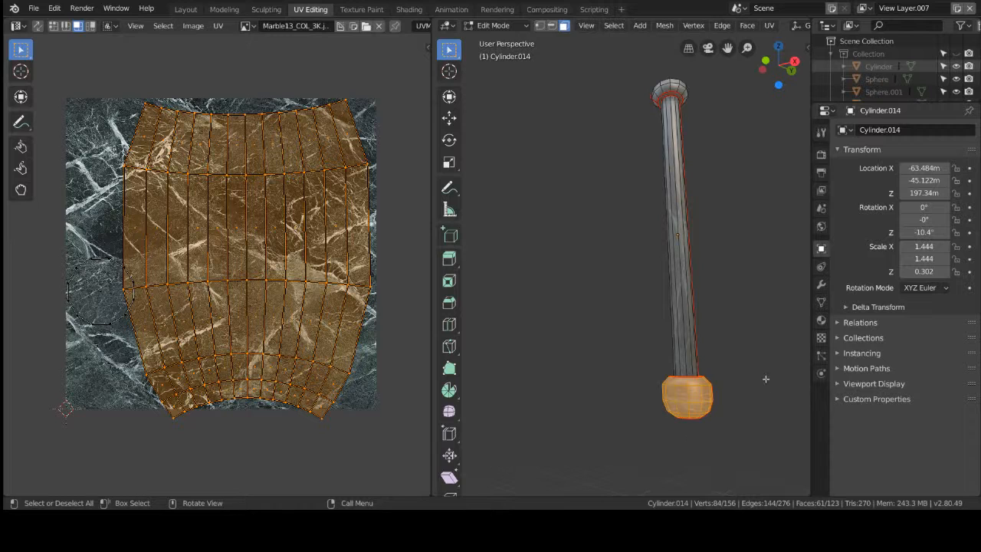
Resize the base knob's UV island and rotate it so it lies diagonally across the marble image.
middle_click_drag(764, 378, 715, 246)
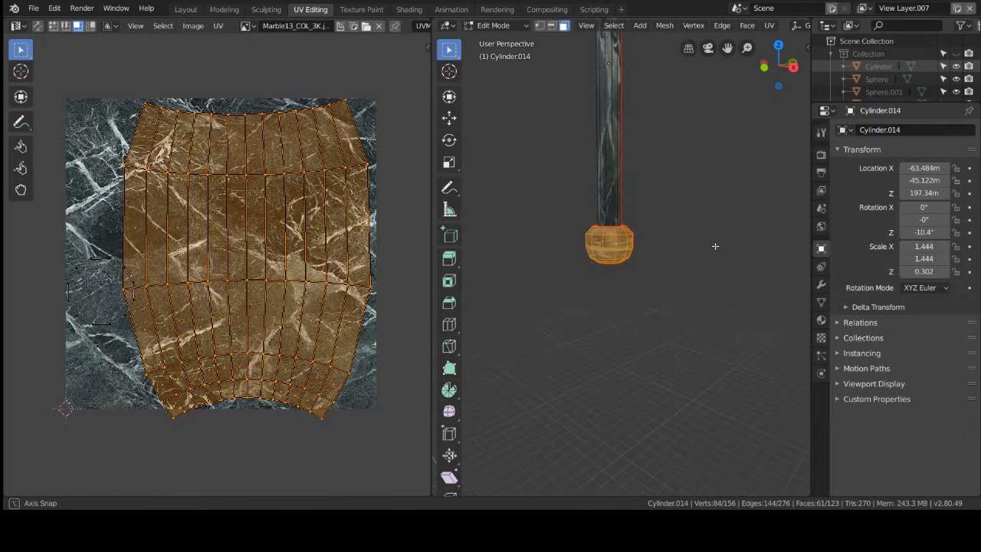
scroll(682, 280, "up", 3)
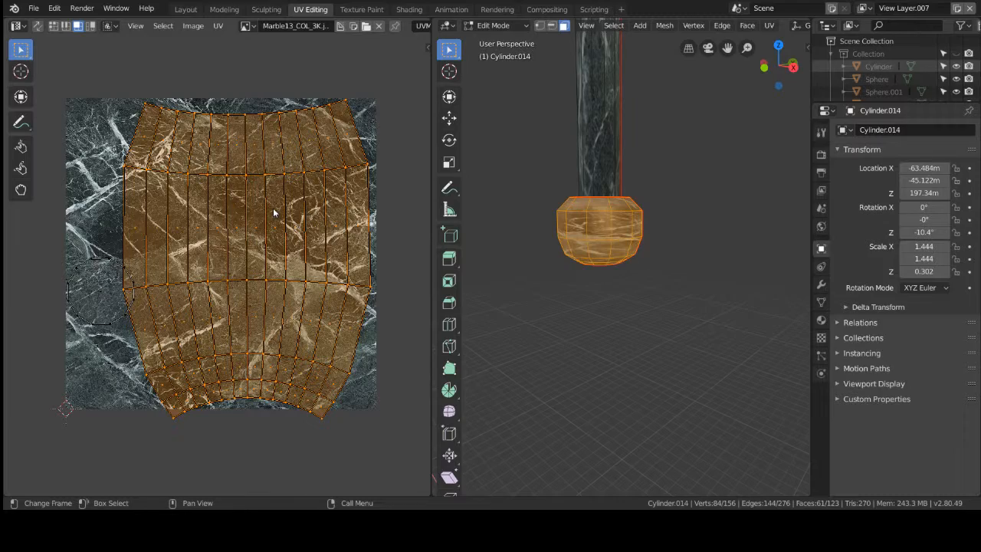
key("s")
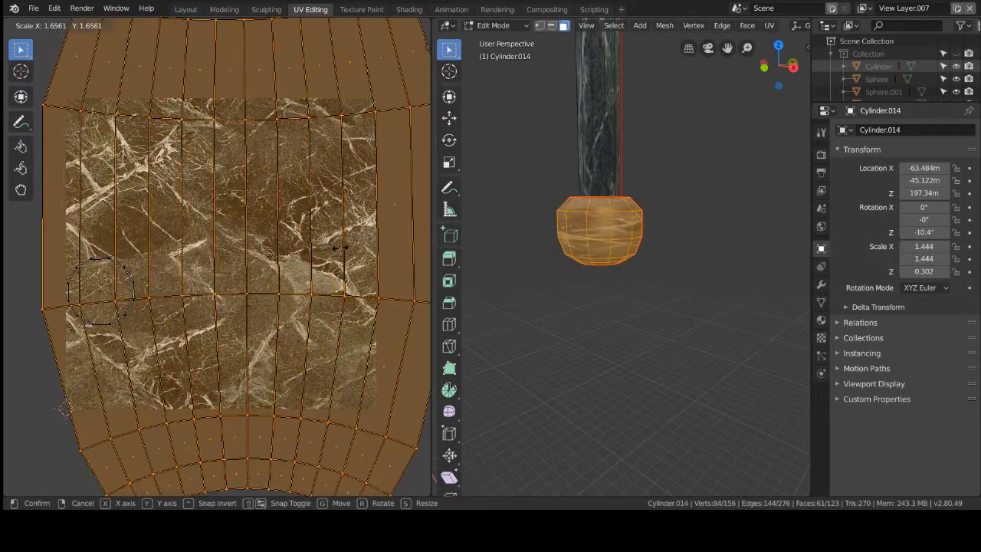
left_click(300, 242)
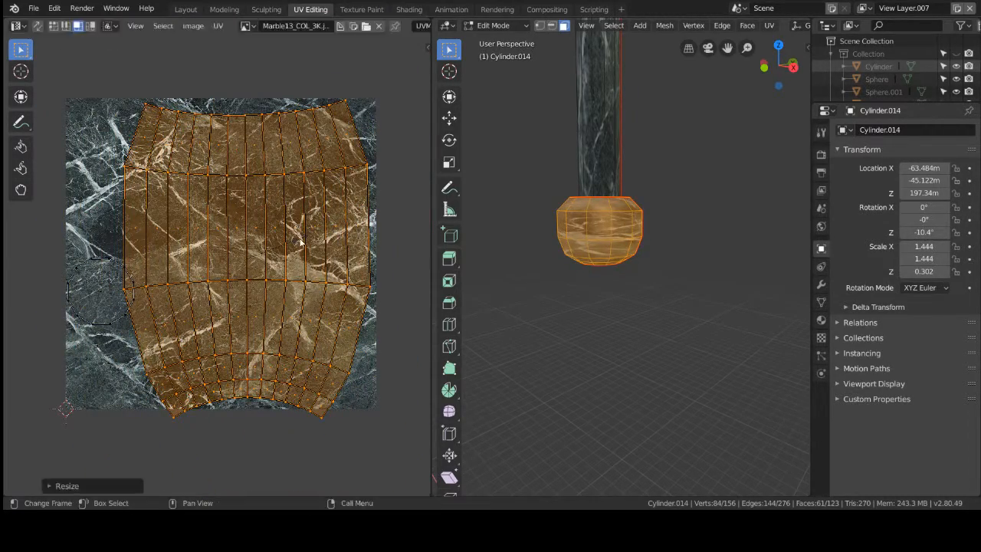
key("r")
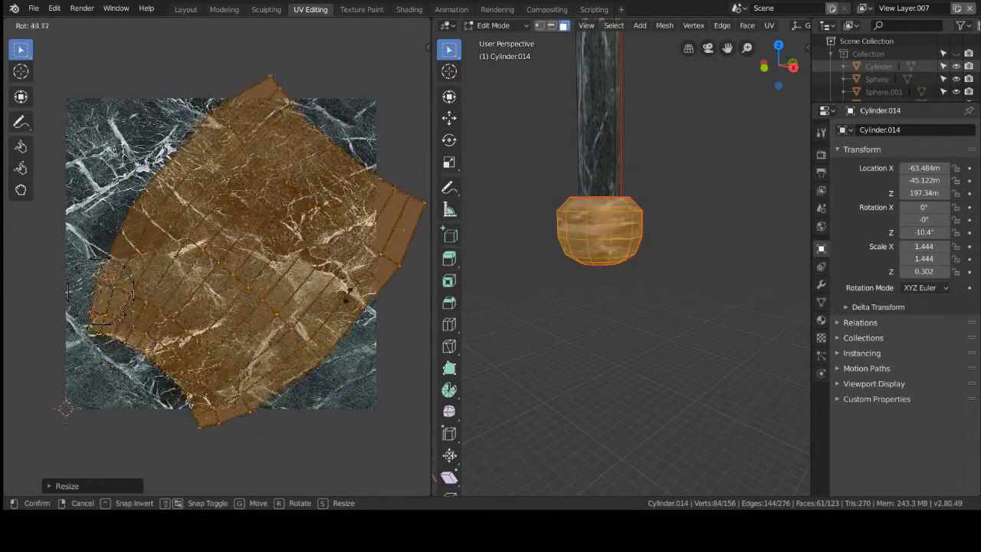
left_click(361, 341)
Enlarge the base knob's UV island about 1.5 times and rotate it further over the marble image.
key("s")
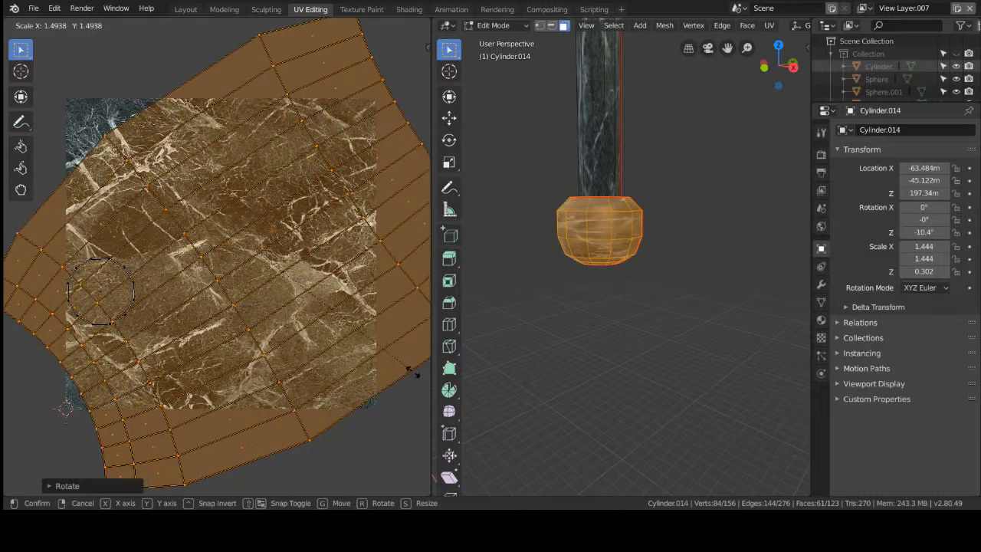
left_click(410, 373)
key("r")
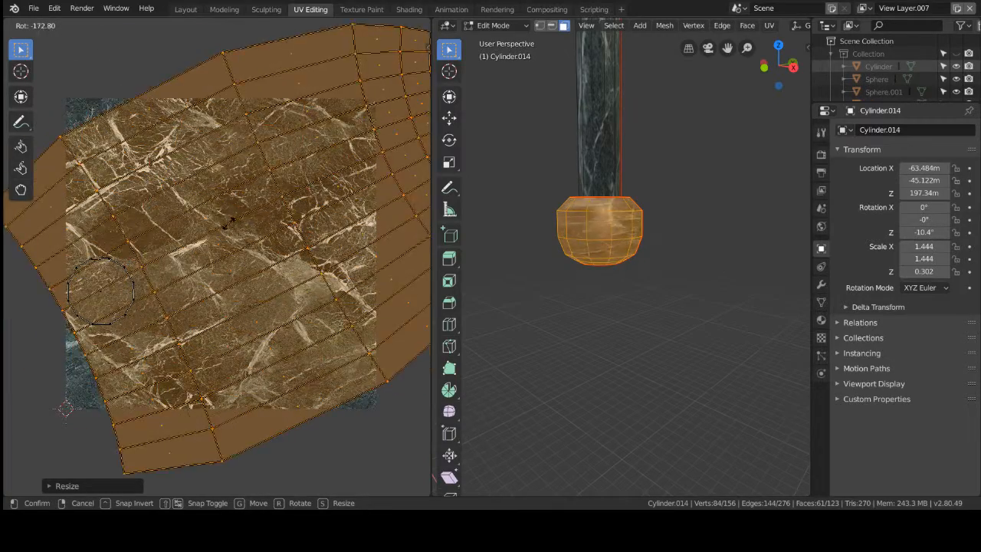
left_click(253, 235)
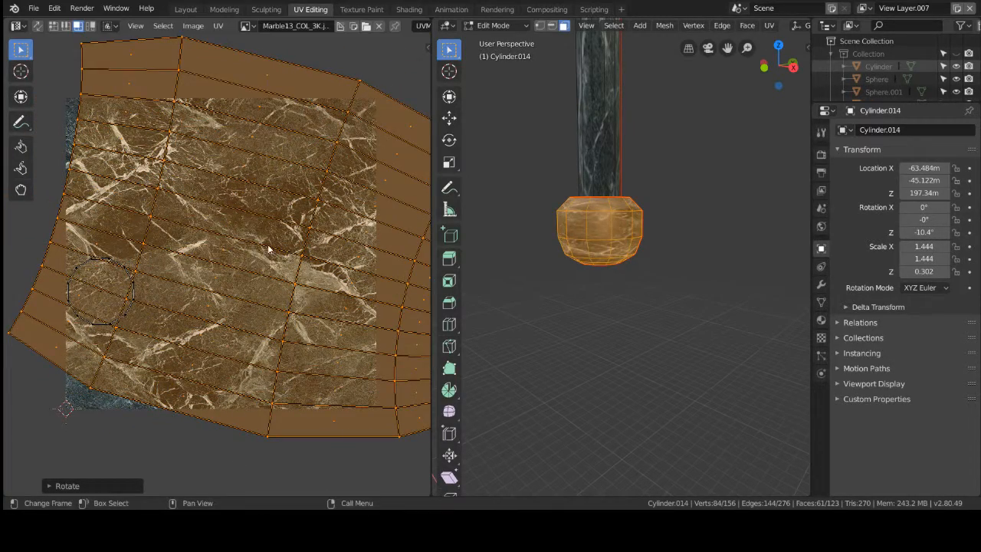
middle_click_drag(491, 267, 534, 255)
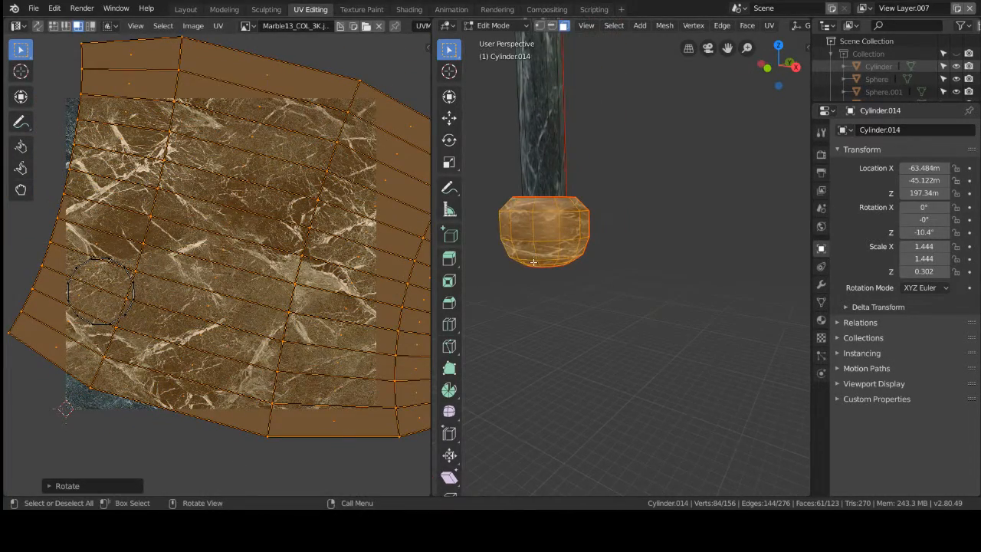
middle_click_drag(532, 311, 526, 340)
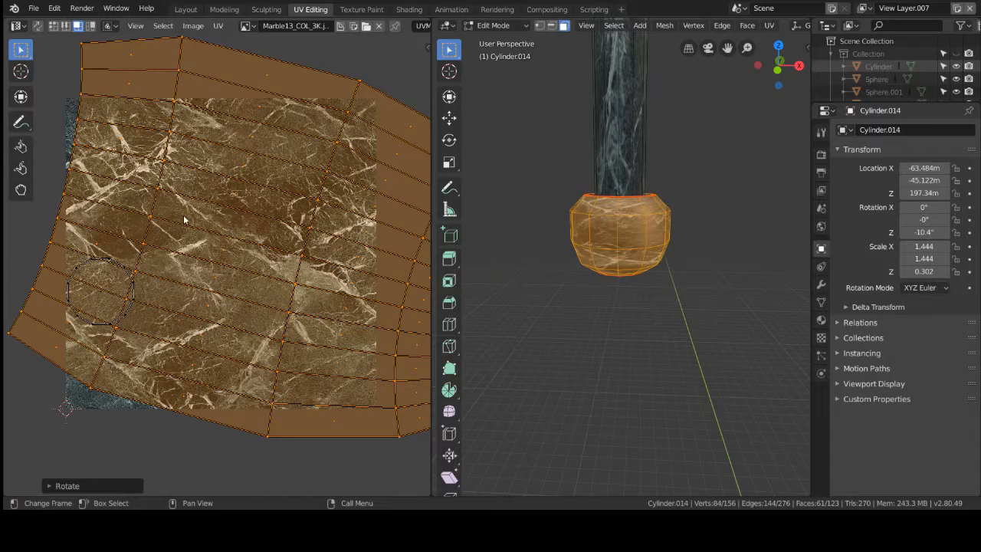
Enlarge the knob's UV island well beyond the marble image's edges and rotate it again, finishing with everything deselected.
key("s")
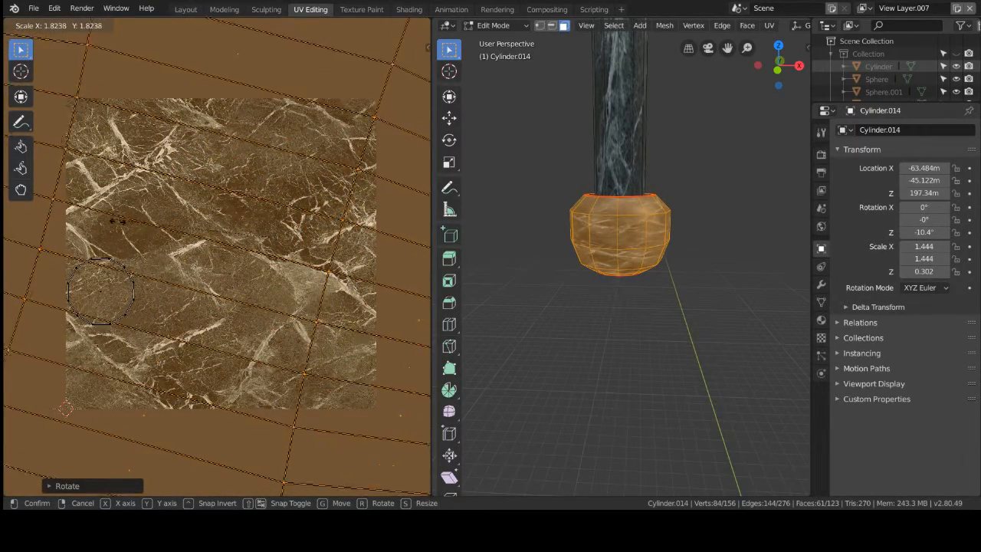
left_click(137, 230)
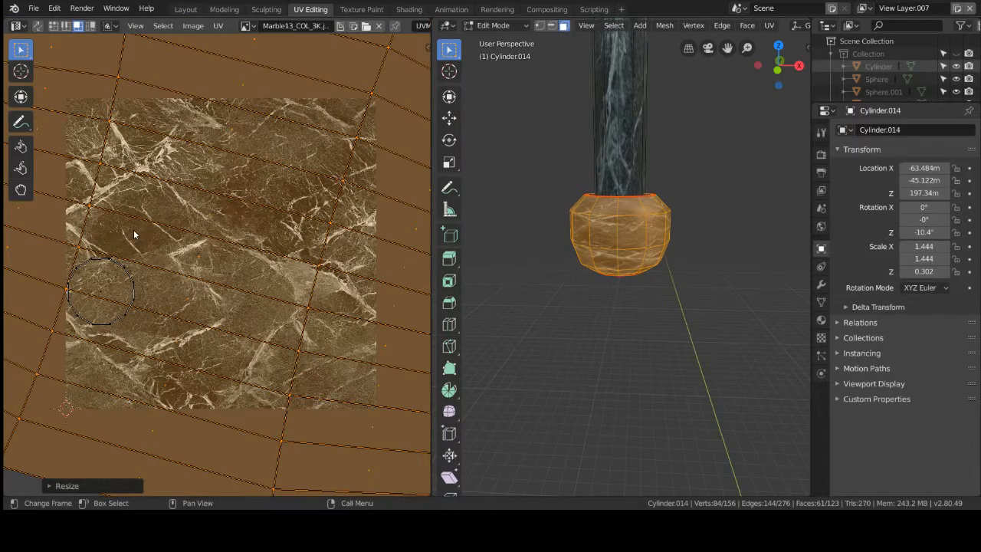
key("r")
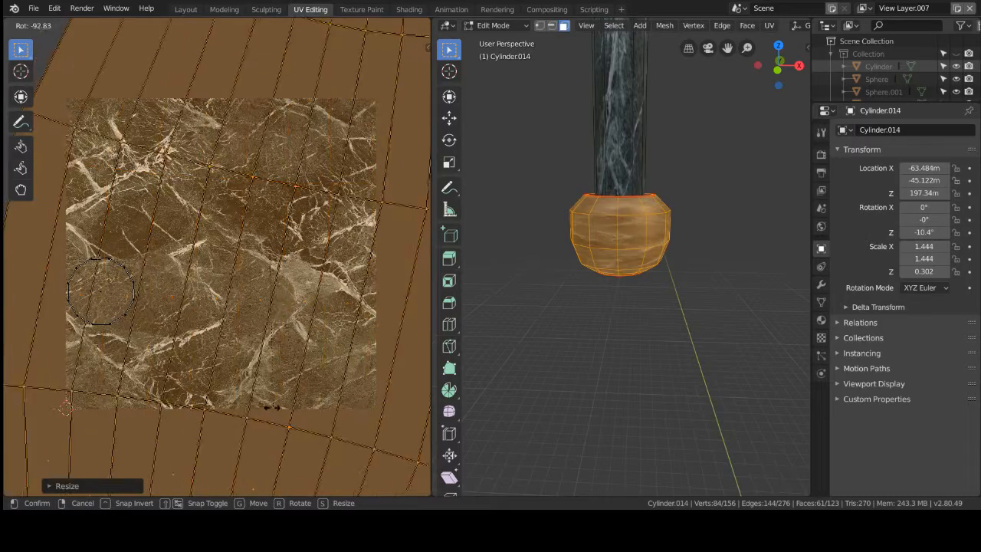
left_click(171, 298)
key("s")
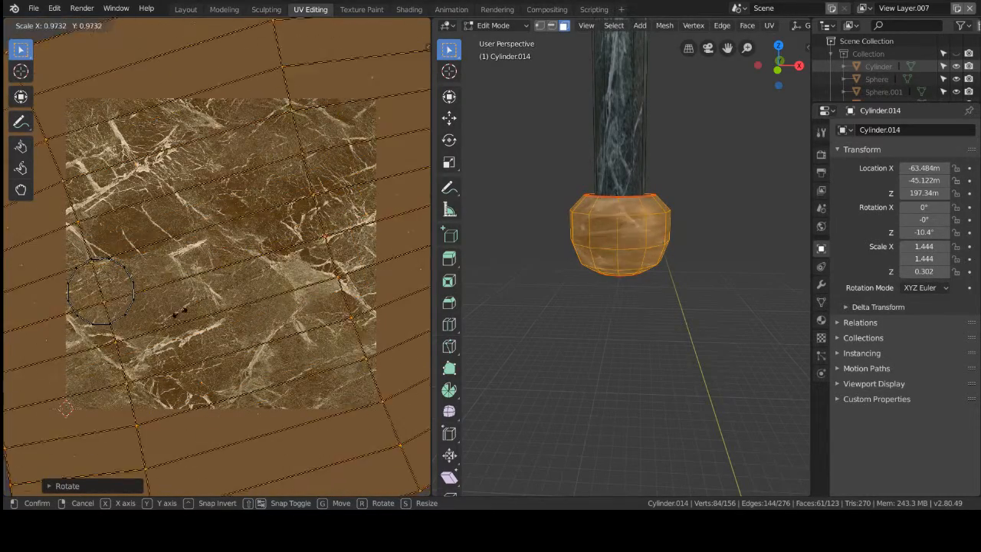
left_click(228, 326)
key("alt+a")
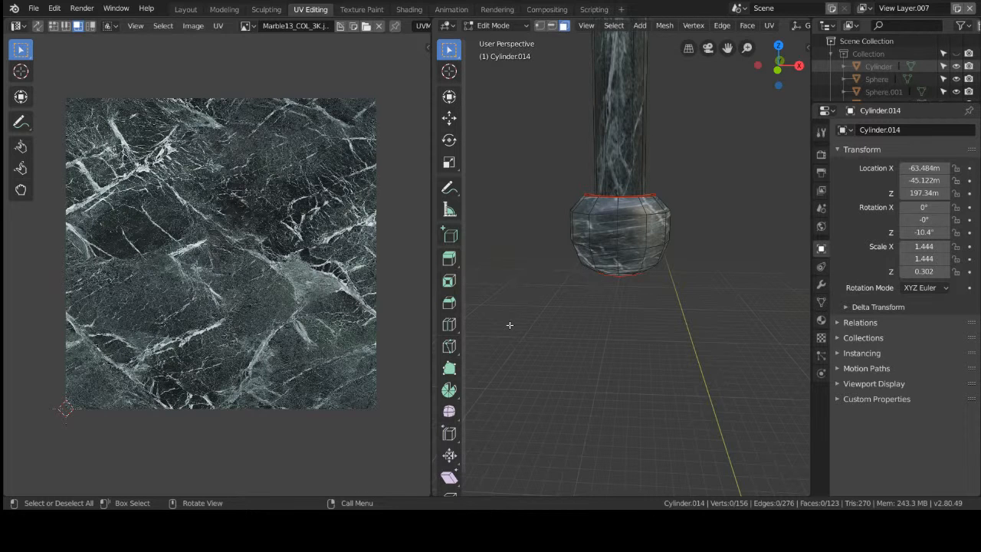
Inspect the marble on the column's base knob and along its shaft in the Layout workspace.
middle_click_drag(510, 325, 649, 361)
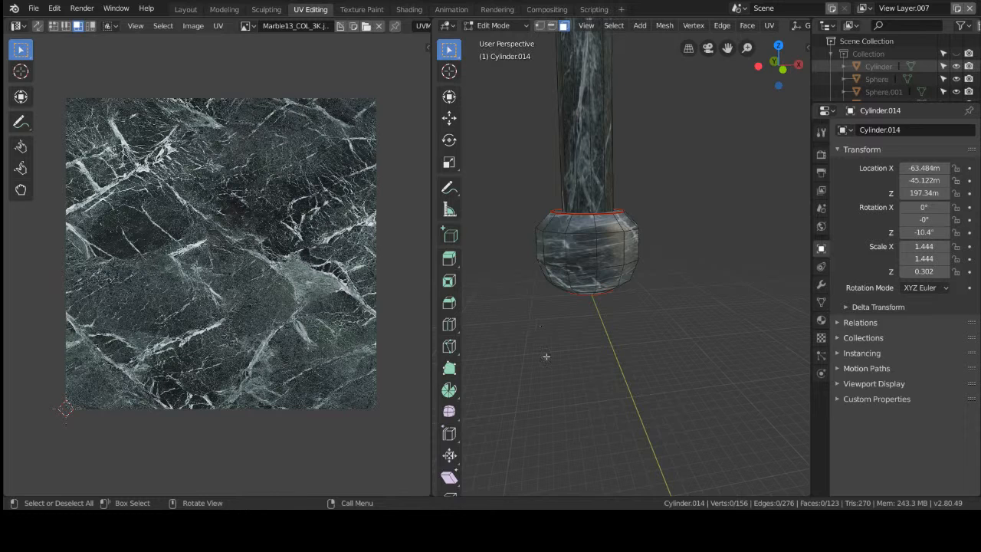
left_click(185, 9)
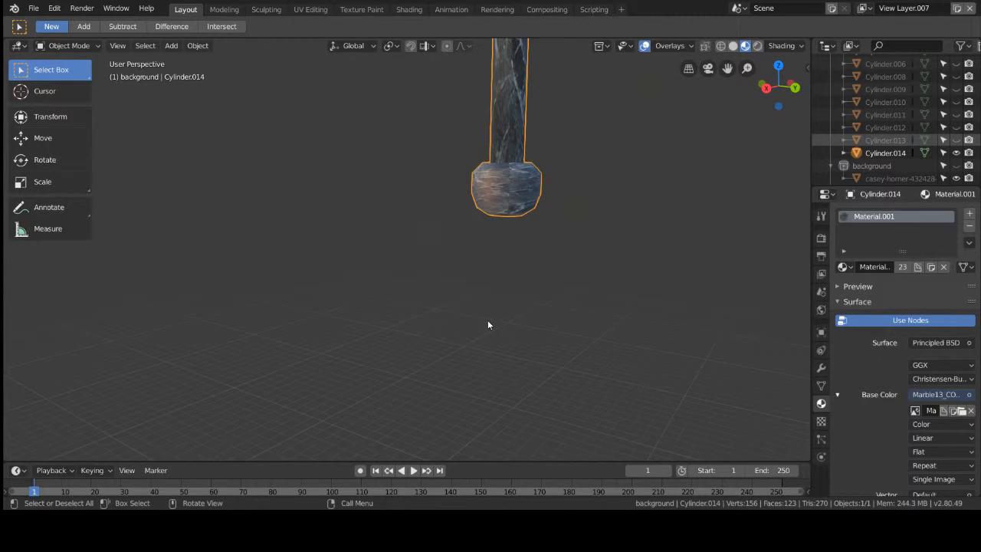
scroll(487, 320, "up", 5)
scroll(512, 314, "down", 2)
middle_click_drag(581, 262, 516, 307, "shift")
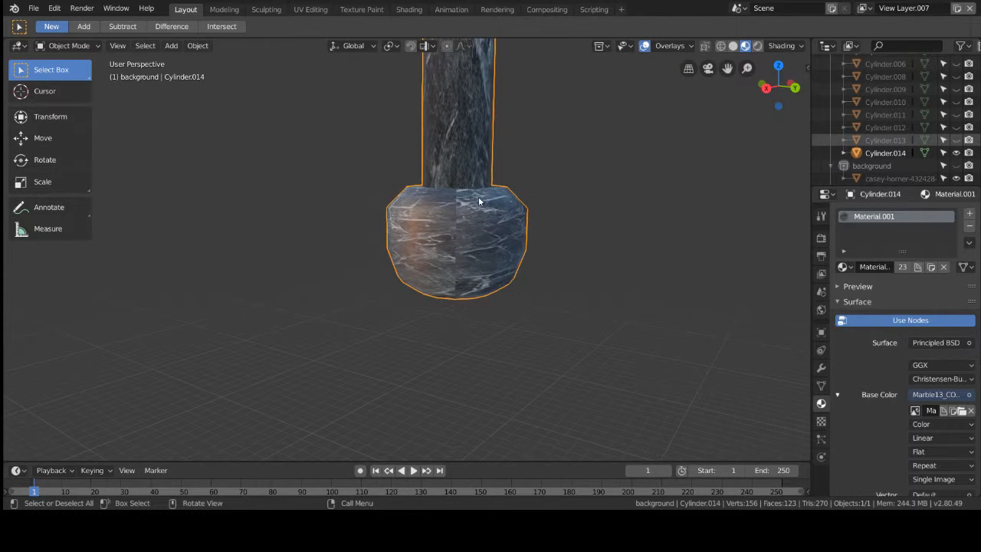
middle_click_drag(426, 257, 487, 284)
scroll(490, 283, "down", 8)
middle_click_drag(525, 208, 502, 283, "shift")
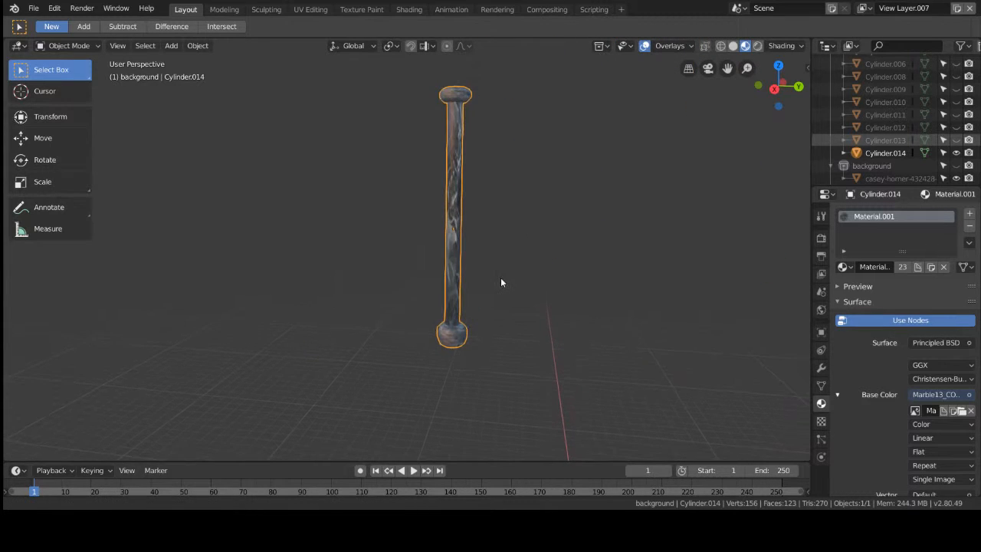
scroll(483, 275, "up", 6)
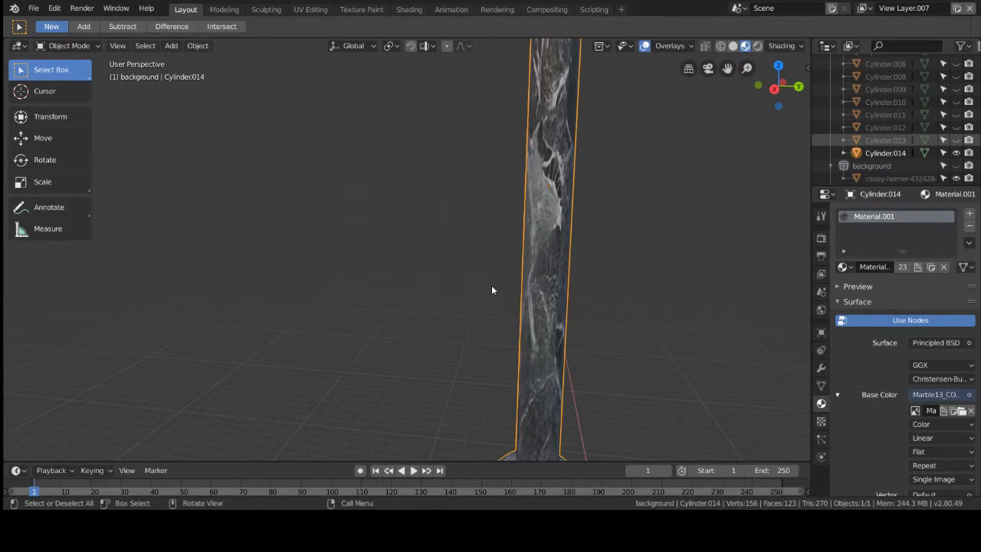
scroll(491, 287, "down", 2)
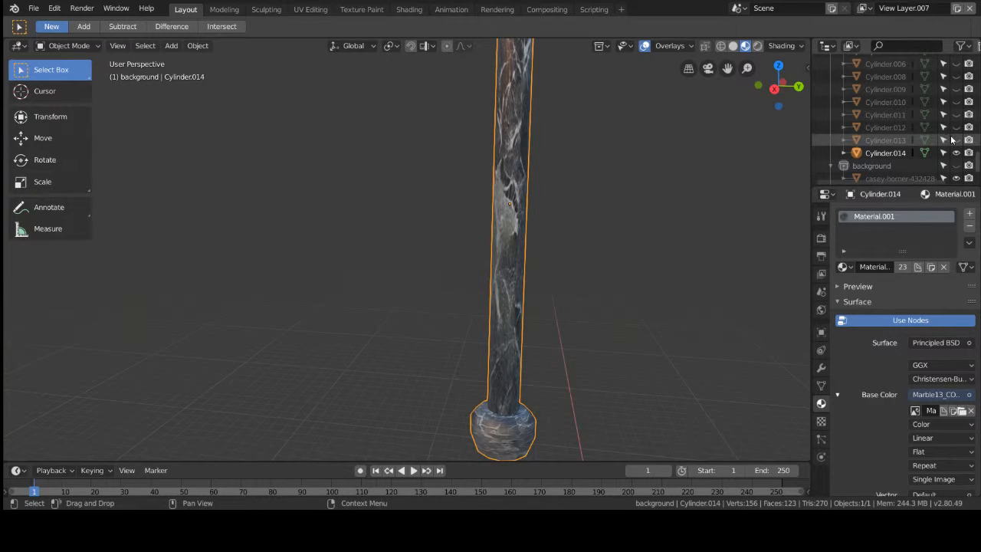
scroll(803, 219, "down", 2)
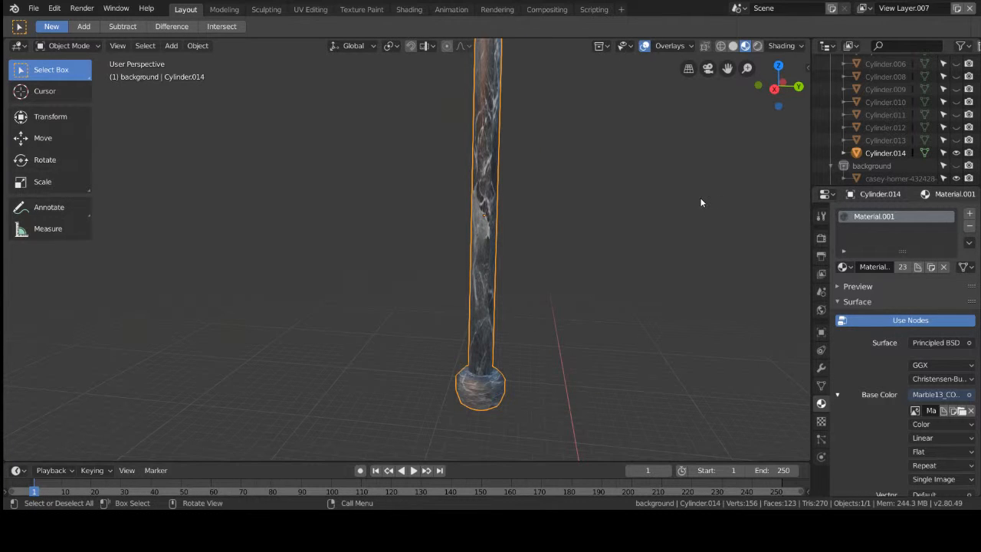
Save the file and unhide Cylinder.013 so that it shows together with Cylinder.014.
key("ctrl+s")
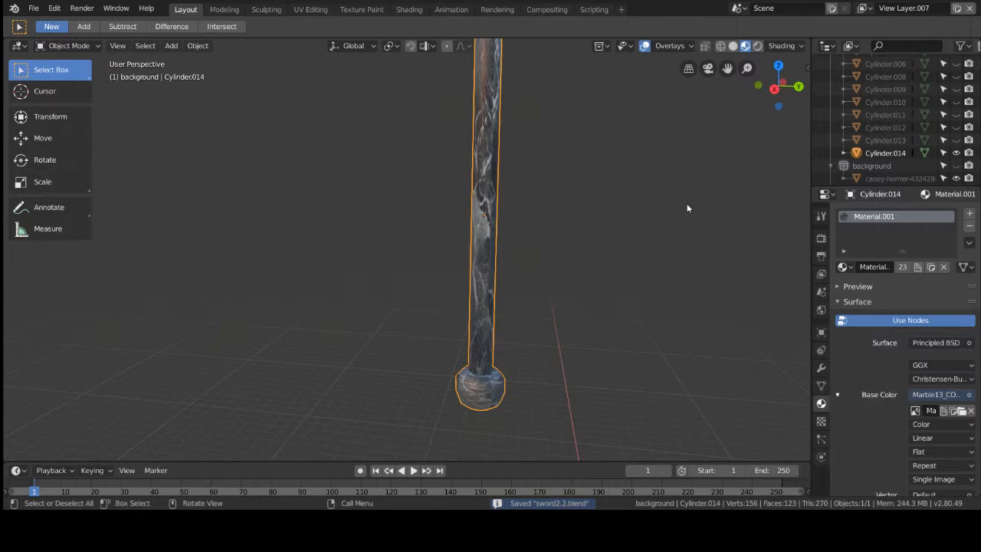
left_click(956, 152)
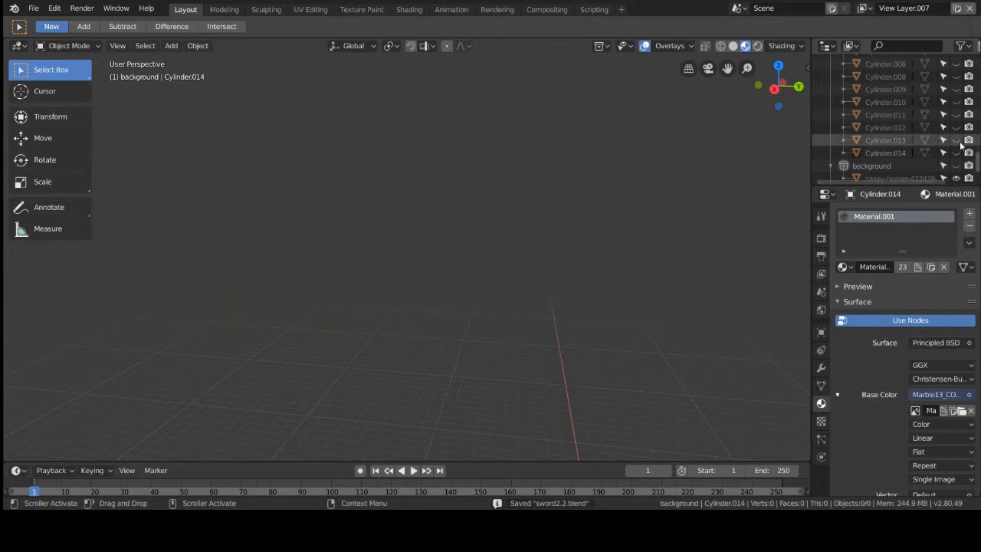
left_click(956, 140)
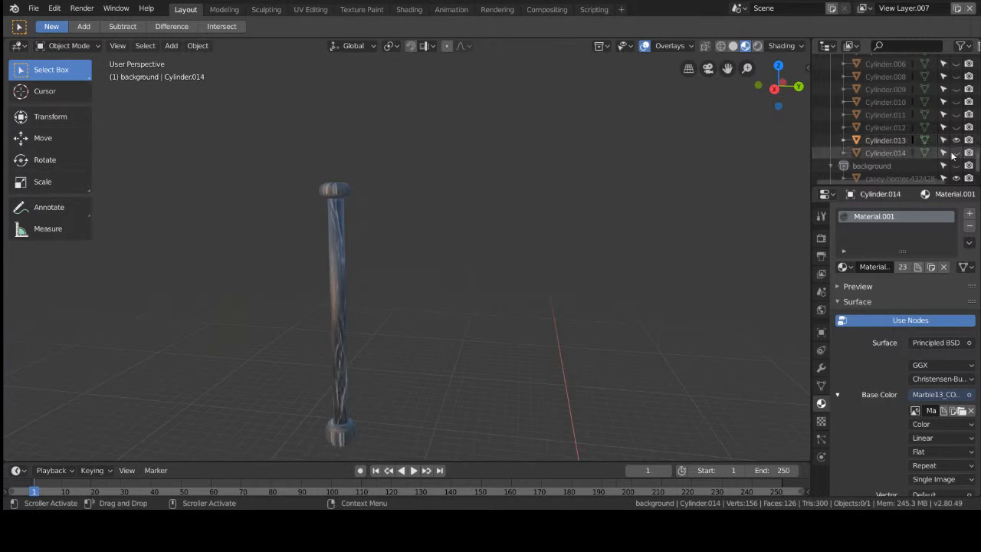
left_click(956, 152)
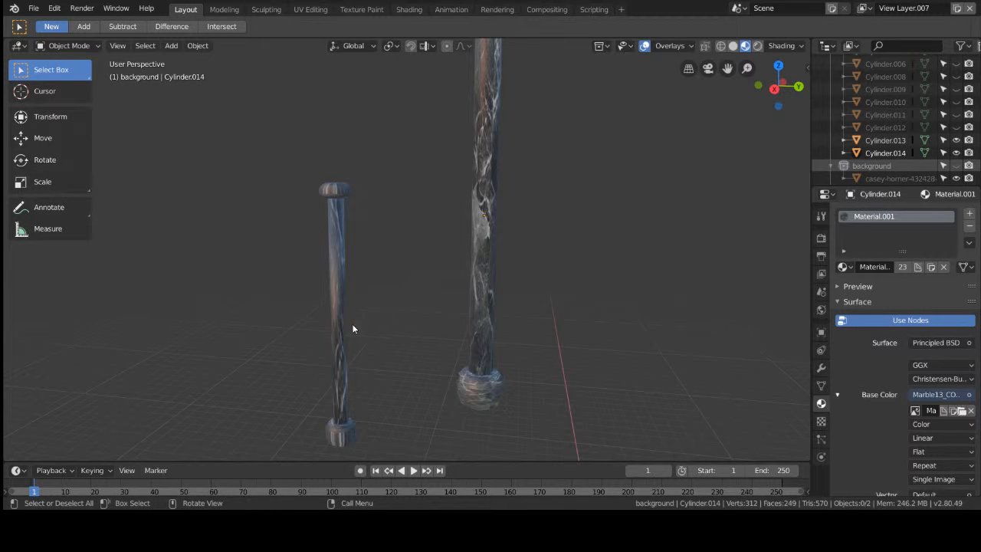
Move the old column Cylinder.013 up beside Cylinder.014 and bring it 21.6 m forward along global X.
left_click(344, 305)
key("g")
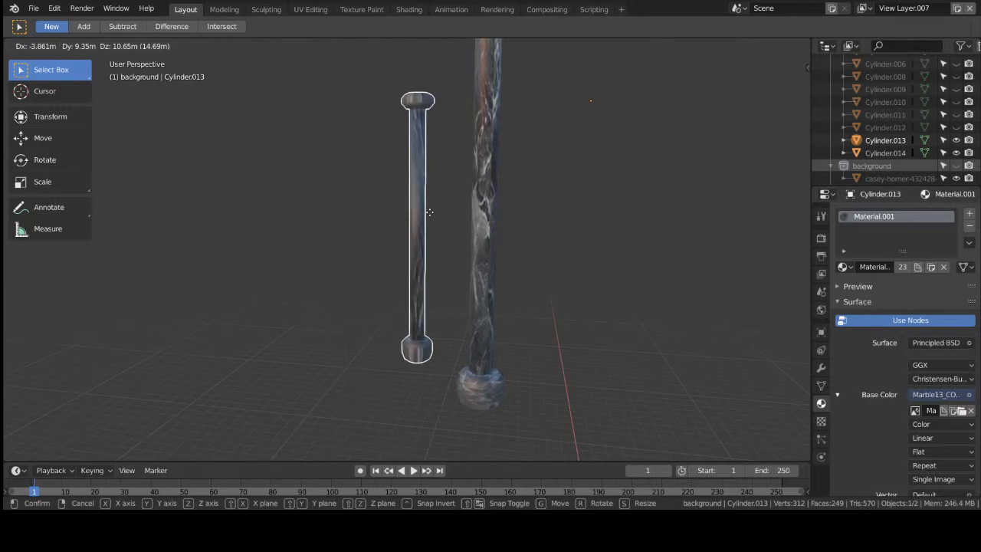
left_click(424, 197)
key("g")
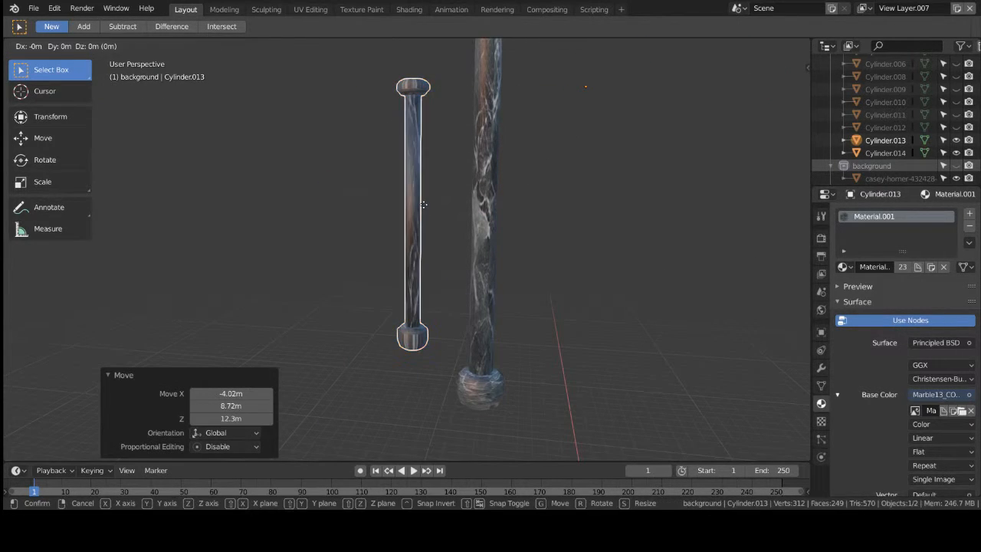
key("y")
left_click(414, 220)
key("g")
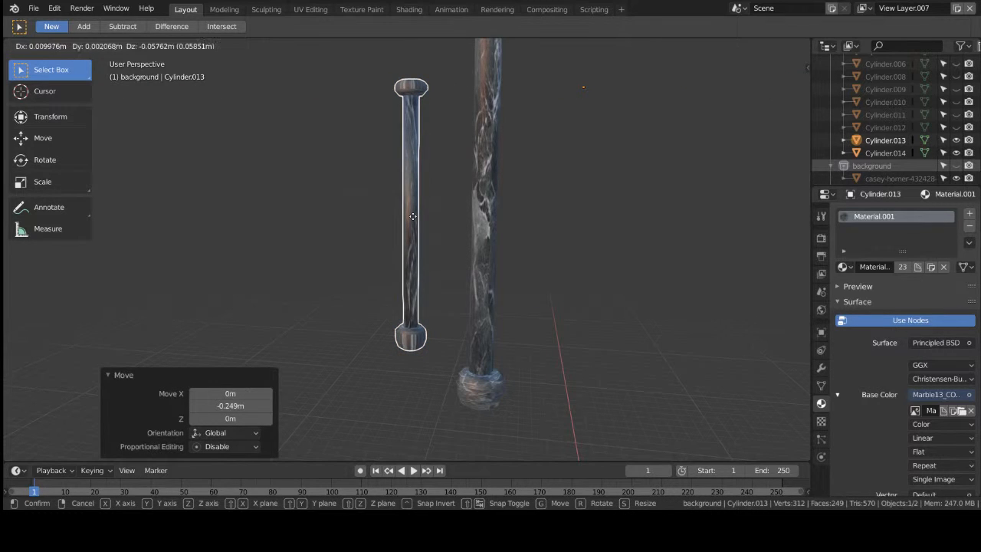
key("x")
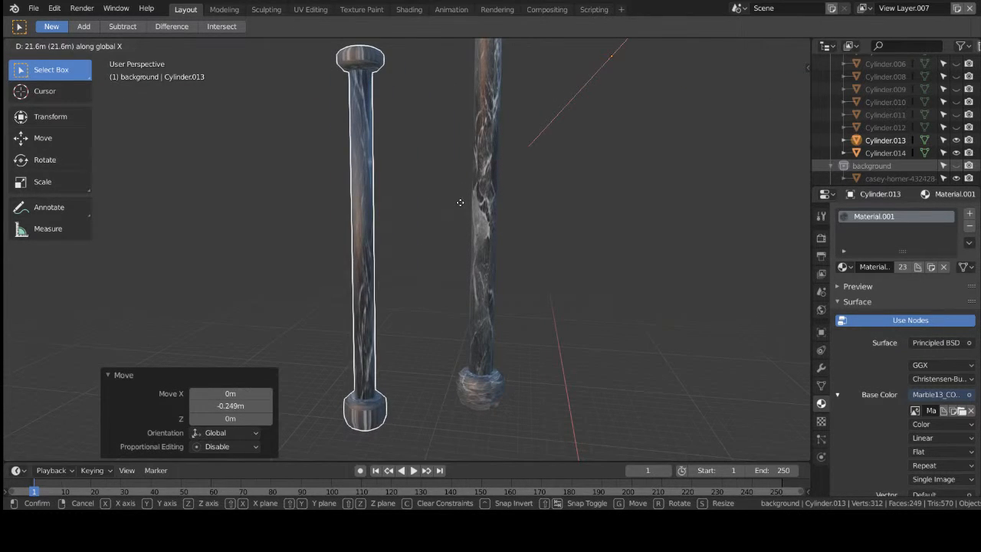
left_click(460, 202)
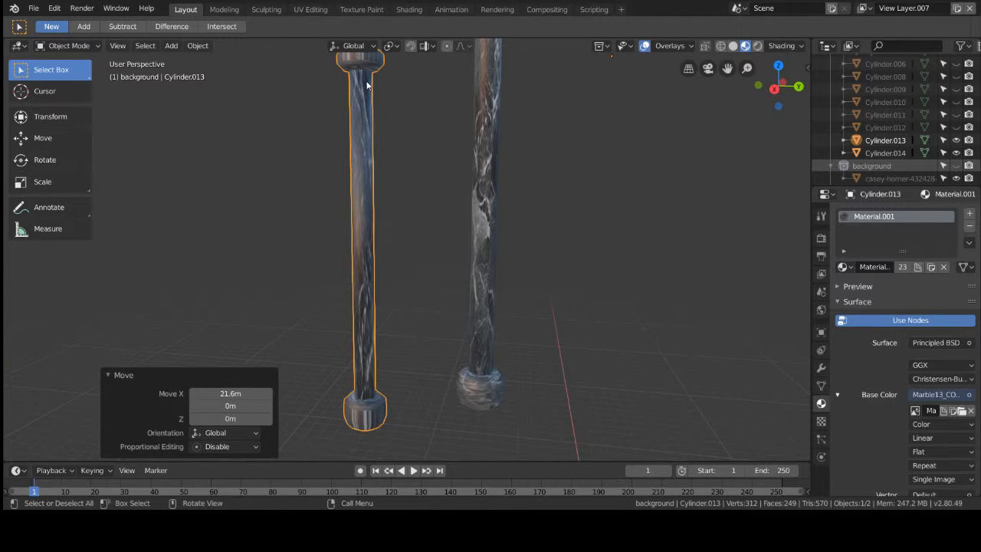
Delete the old column Cylinder.013 and hide the retextured column Cylinder.014.
left_click(485, 205)
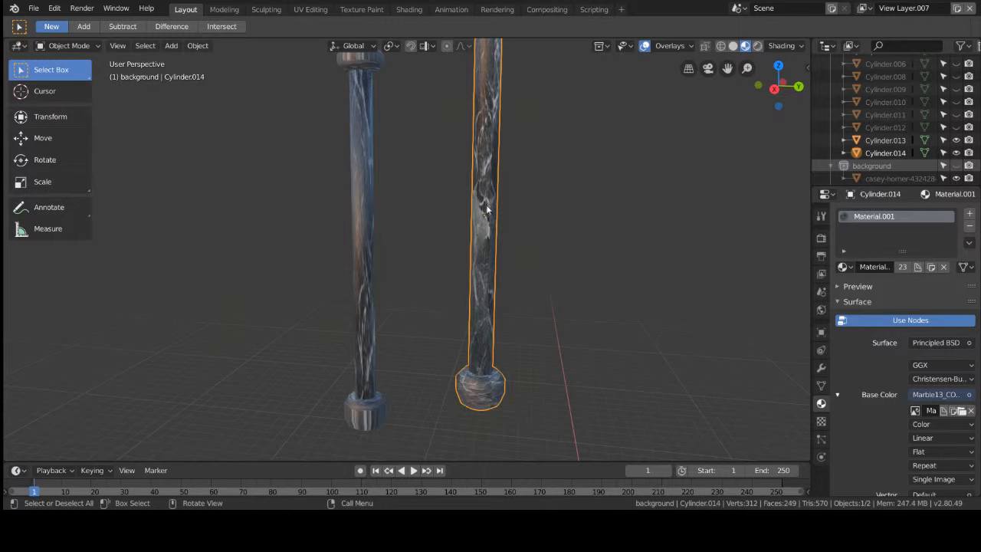
left_click(373, 250)
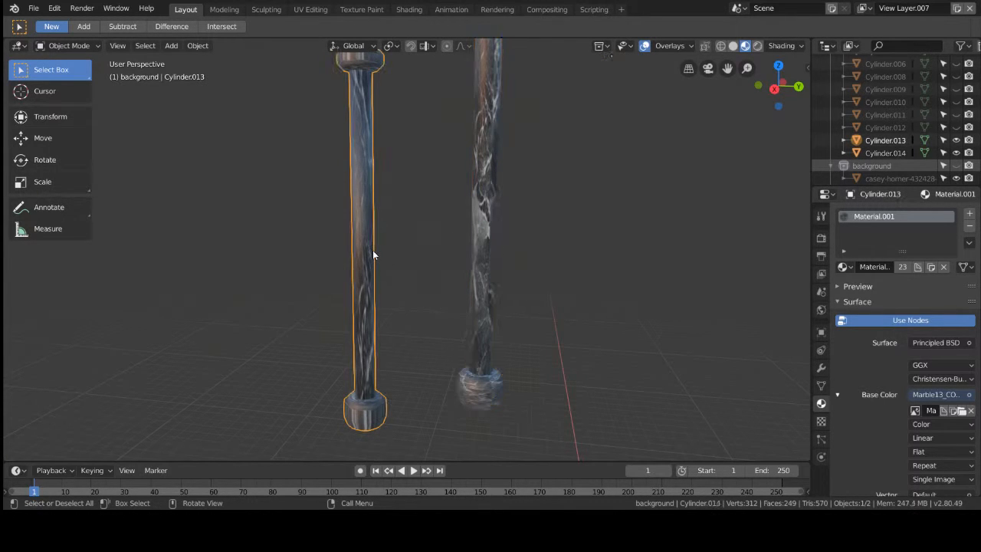
key("x")
left_click(361, 253)
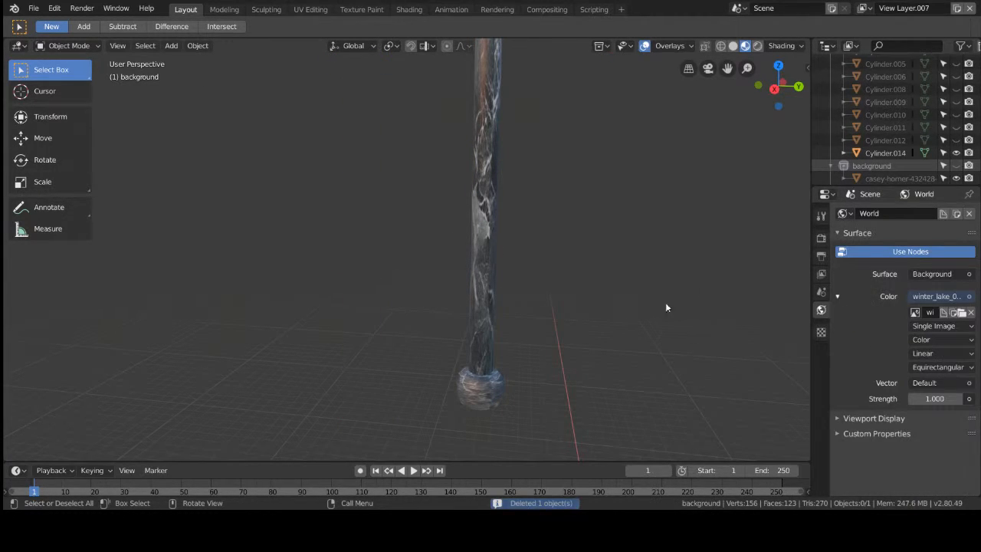
left_click(956, 152)
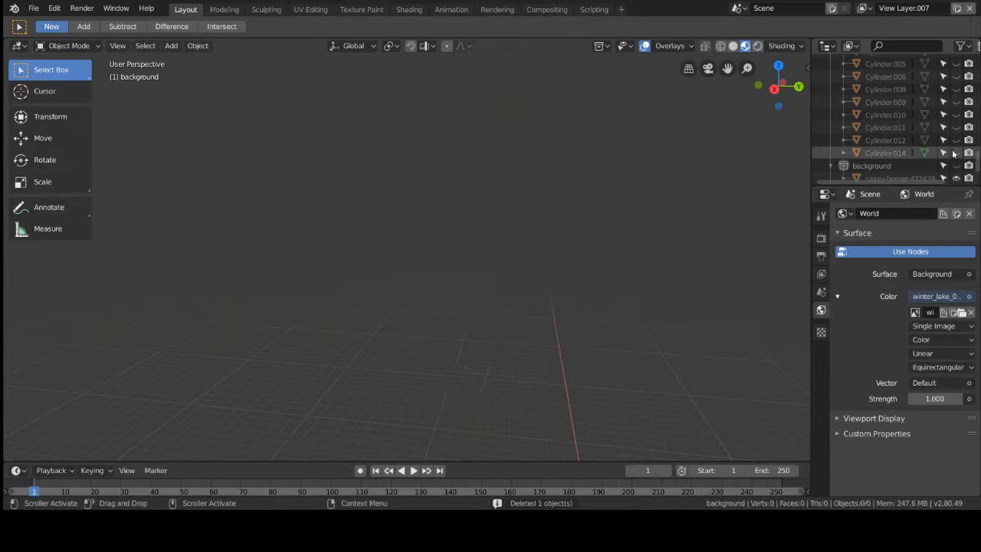
Unhide the temple parts Cylinder.012, Cylinder.011, Cylinder.010, Cylinder.009, Cylinder.008 and Cylinder.006.
left_click(955, 140)
left_click(956, 127)
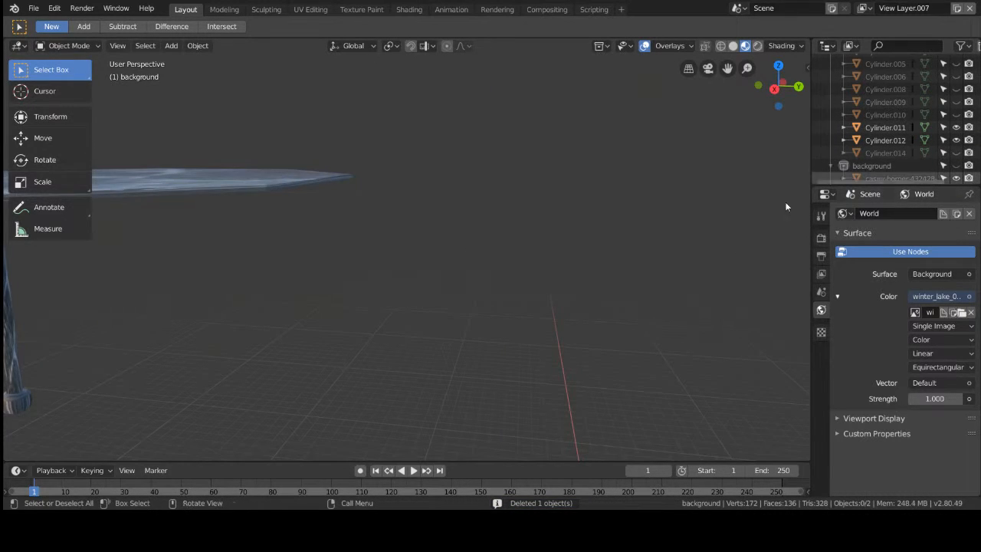
scroll(556, 271, "down", 2)
left_click(956, 114)
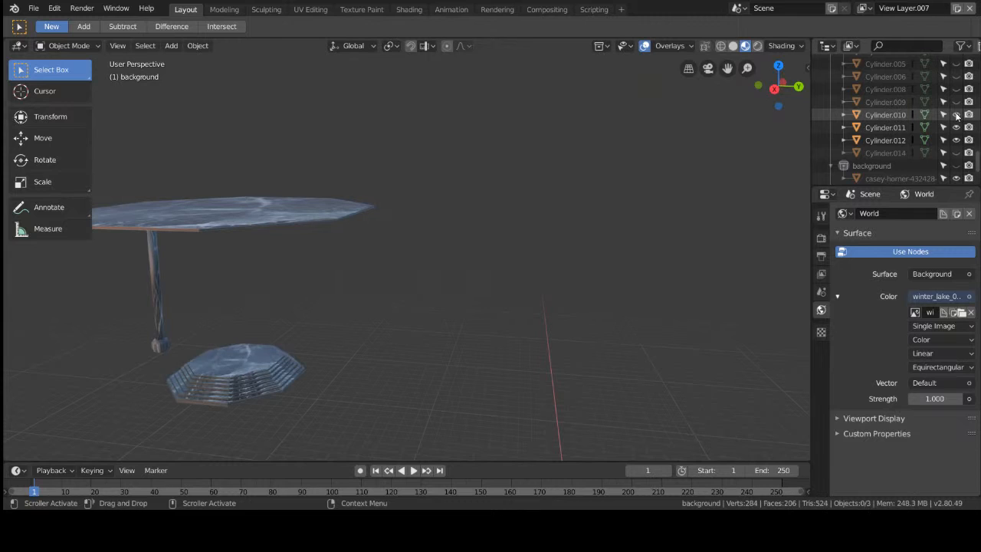
left_click(955, 102)
left_click(955, 89)
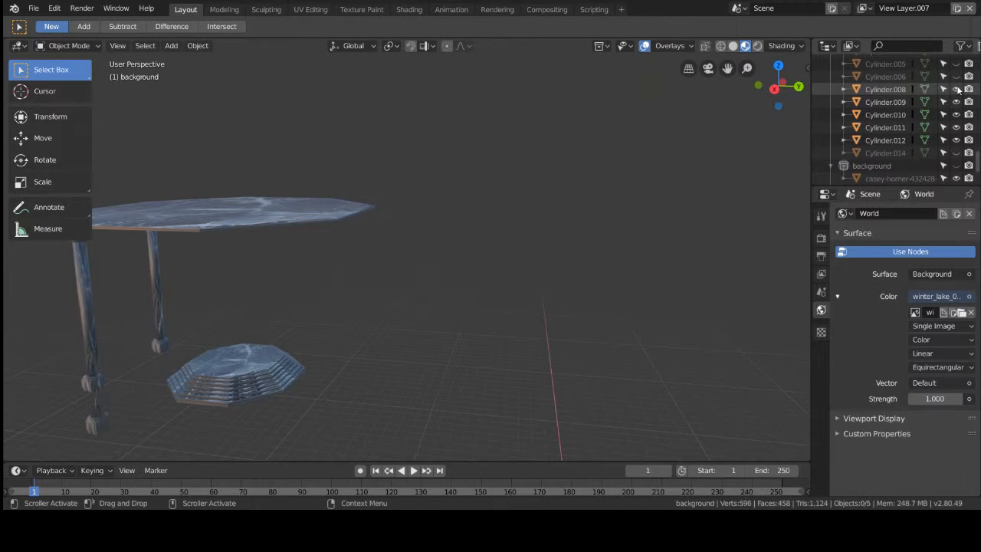
left_click(955, 77)
Unhide the remaining templefloor parts Cylinder.005, Cylinder.004, Cylinder.003, Cylinder.002 and Cylinder.001.
scroll(870, 152, "up", 1)
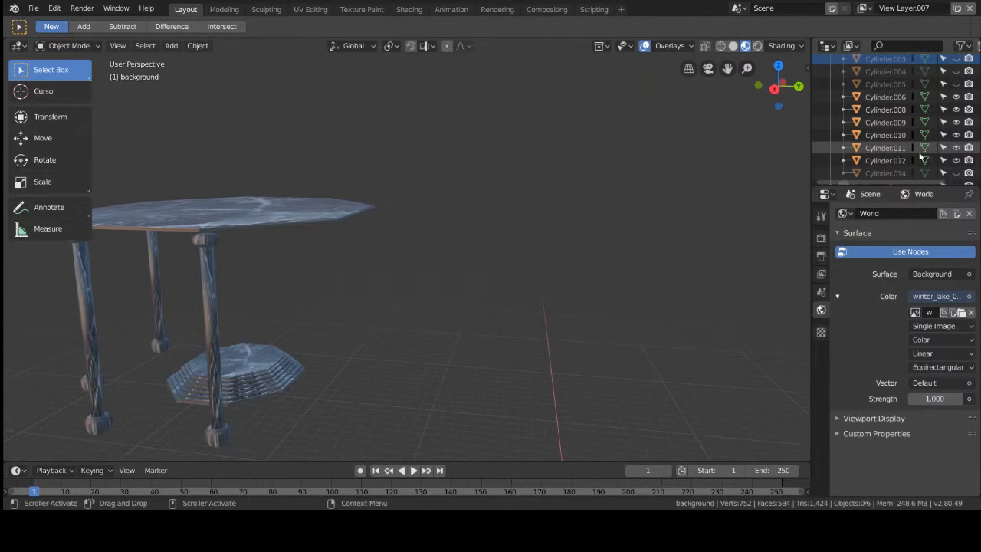
left_click(955, 85)
left_click(955, 85)
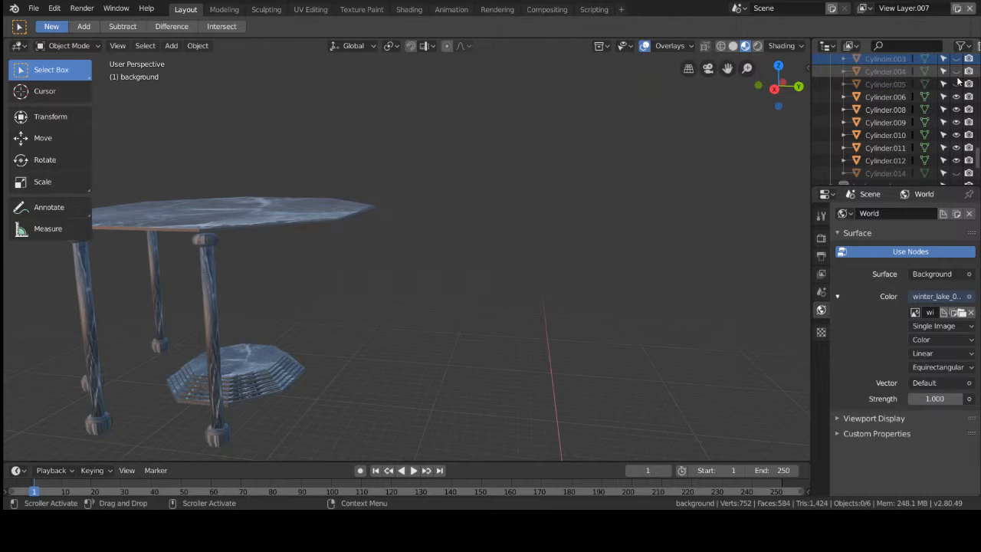
left_click(955, 72)
left_click(955, 84)
scroll(958, 88, "up", 1)
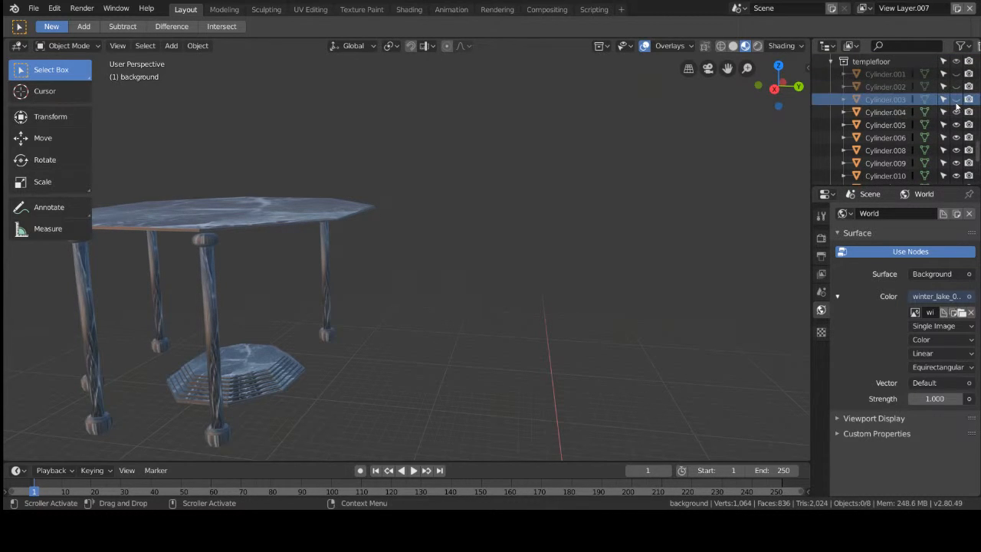
left_click(956, 99)
left_click(956, 86)
left_click(955, 73)
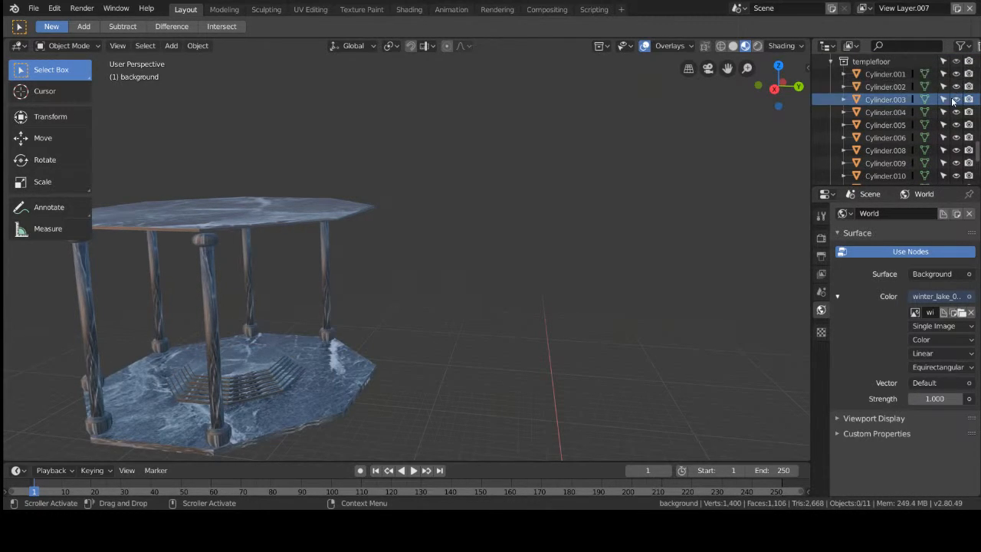
Hide Cylinder.002 and toggle the visibility of Cylinder.001 to check which temple part it is.
left_click(956, 87)
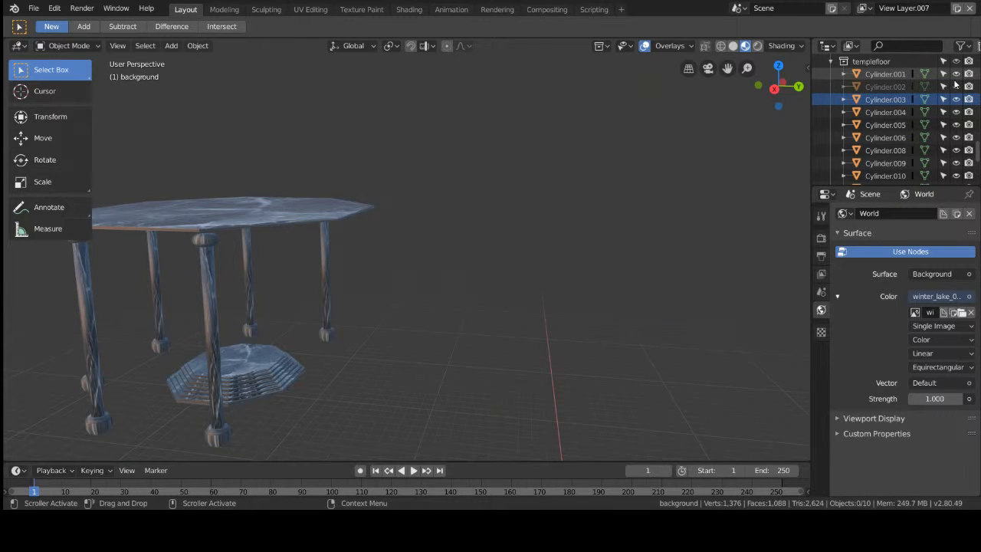
left_click(956, 74)
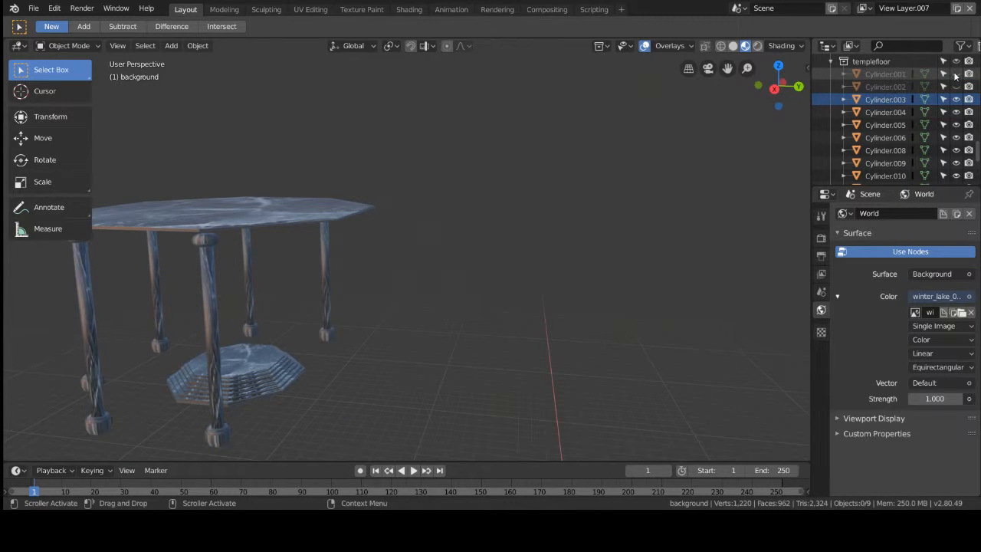
left_click(956, 74)
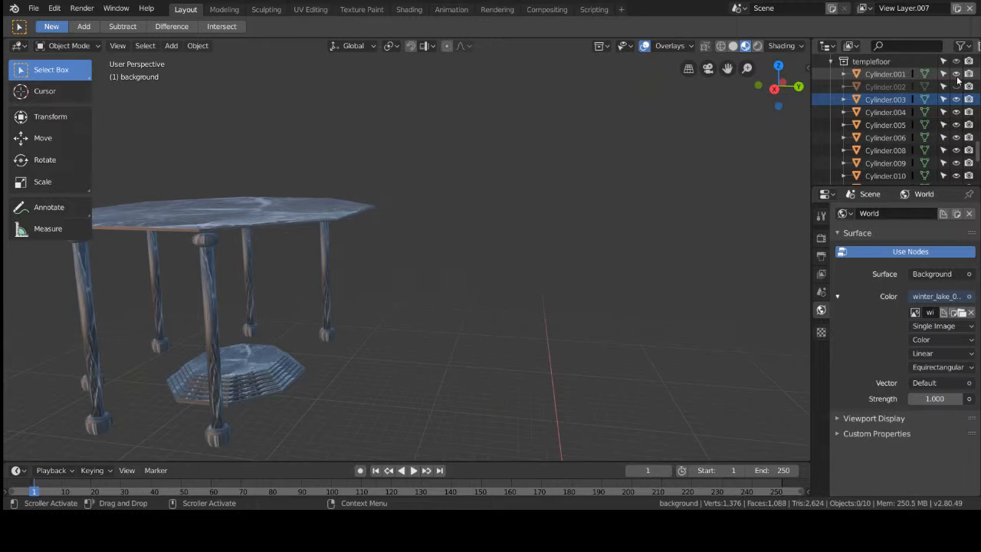
scroll(633, 344, "down", 6)
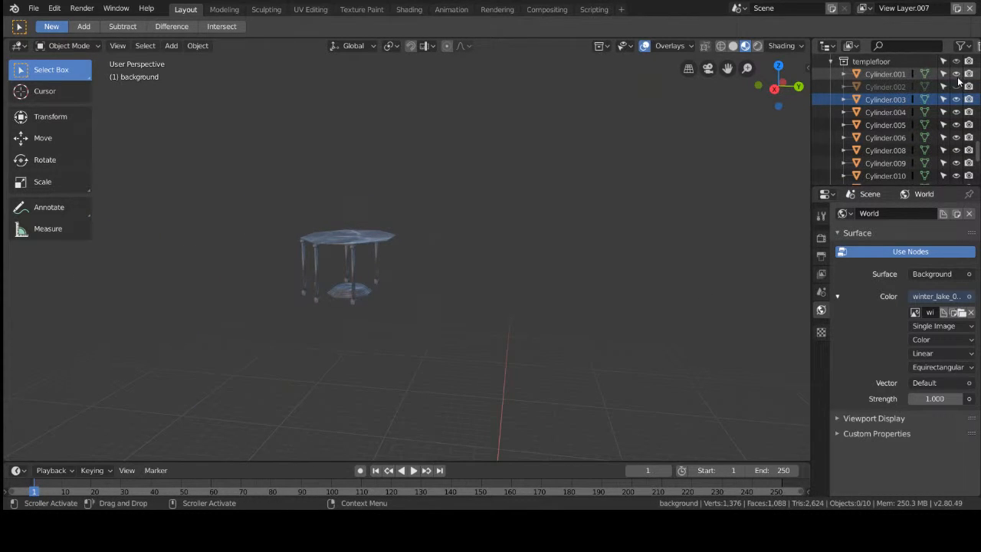
scroll(659, 235, "down", 4)
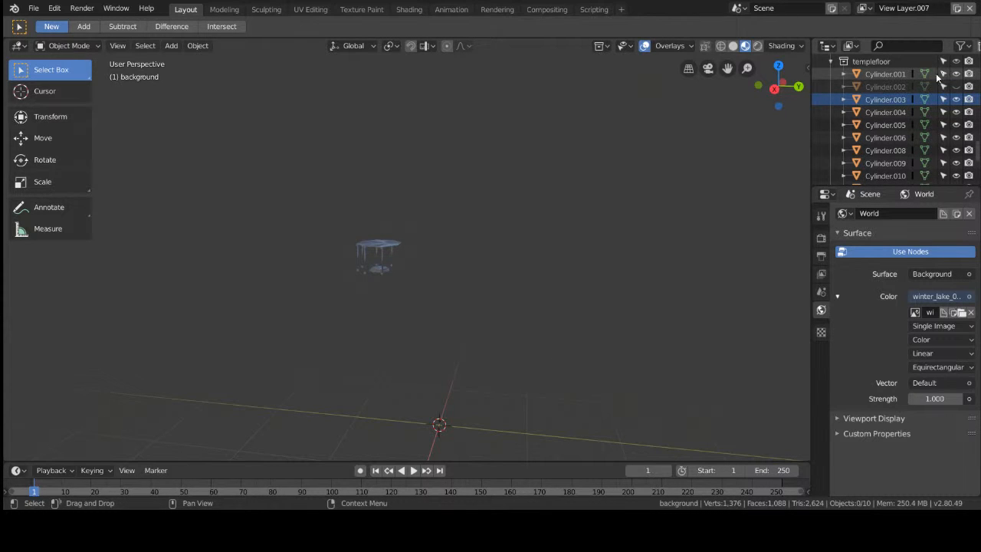
Select the column Cylinder.001 and move it out of the temple by -10.2 m in X, 43.7 m in Y and 6.13 m in Z.
left_click(861, 73)
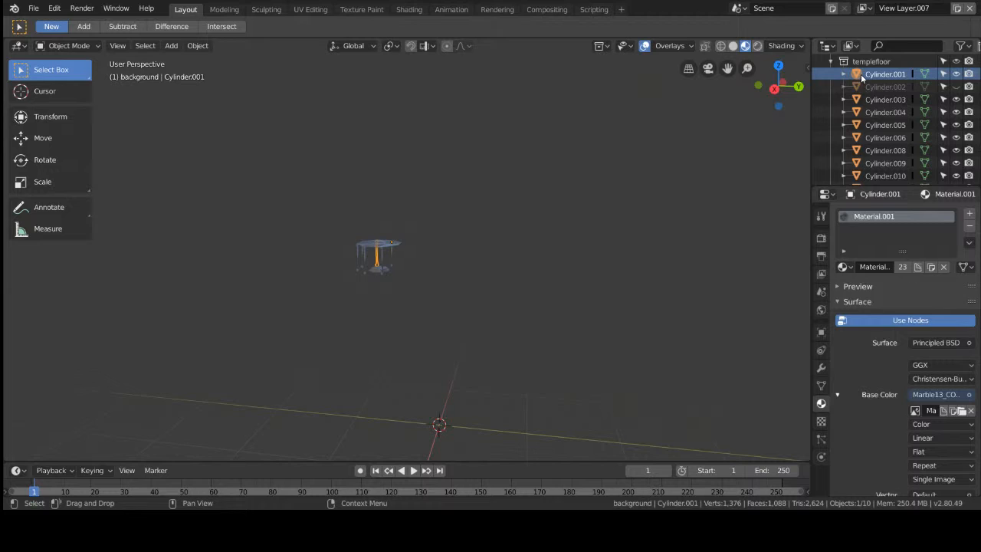
scroll(411, 290, "up", 3)
scroll(411, 290, "up", 5)
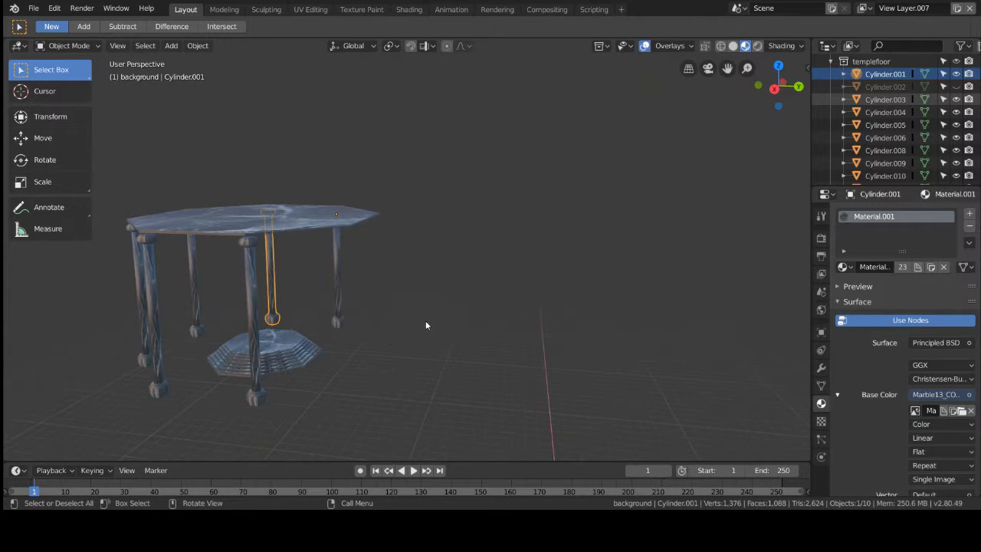
left_click(956, 74)
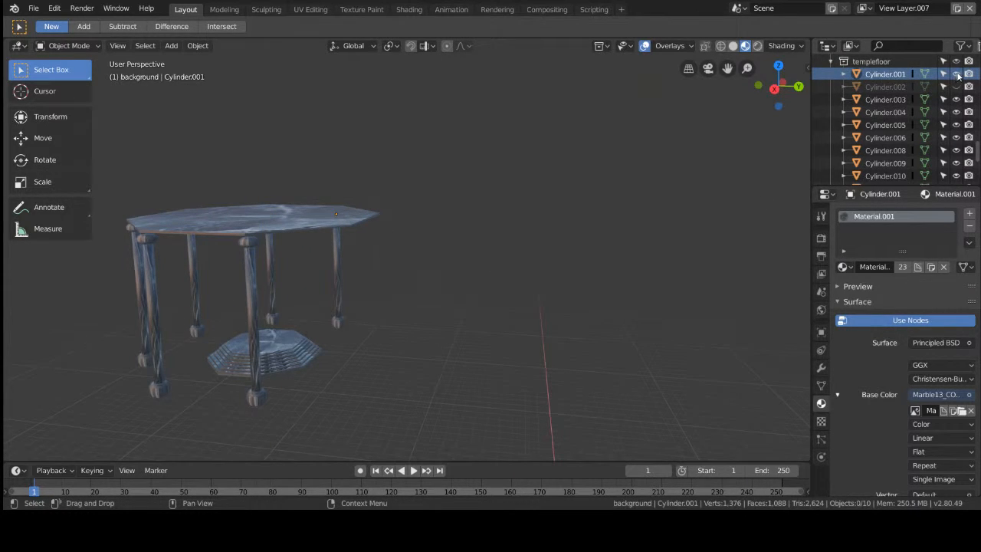
left_click(956, 75)
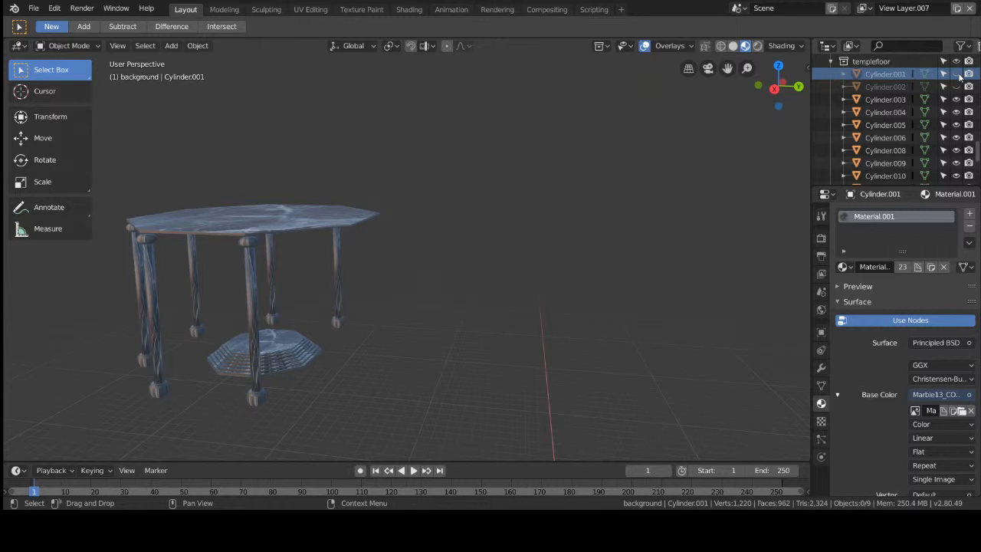
left_click(926, 75)
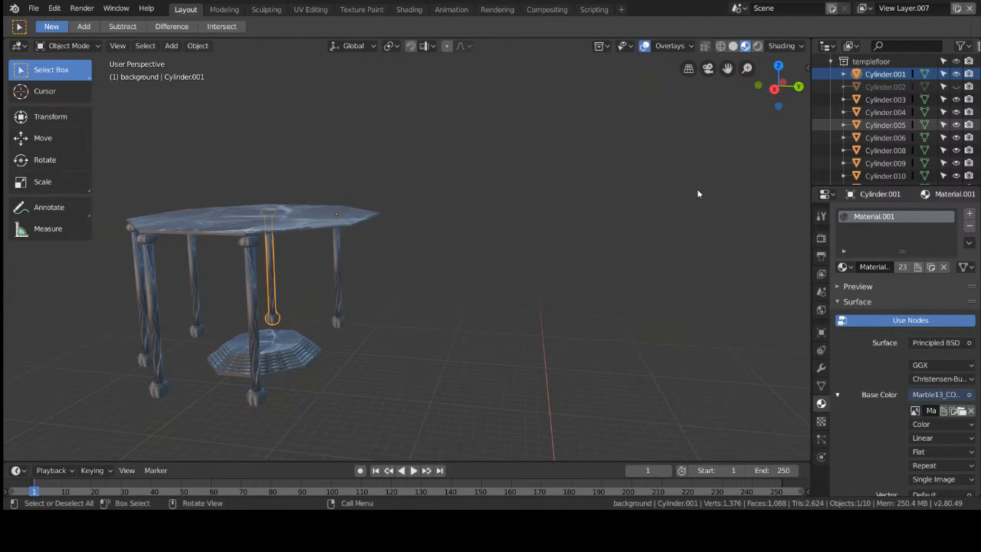
key("g")
left_click(53, 167)
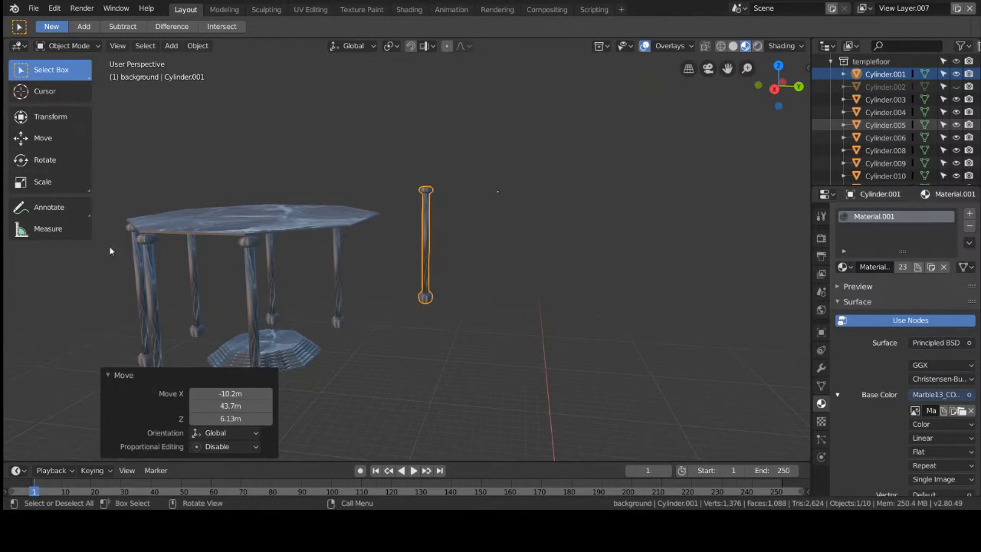
Switch the viewport to Solid shading and delete the duplicate column Cylinder.001.
key("z")
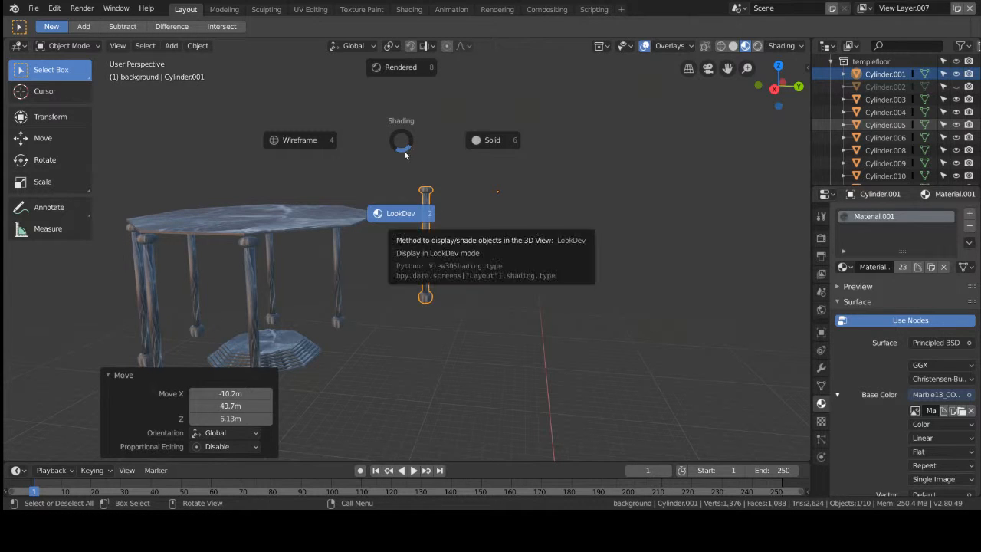
left_click(587, 243)
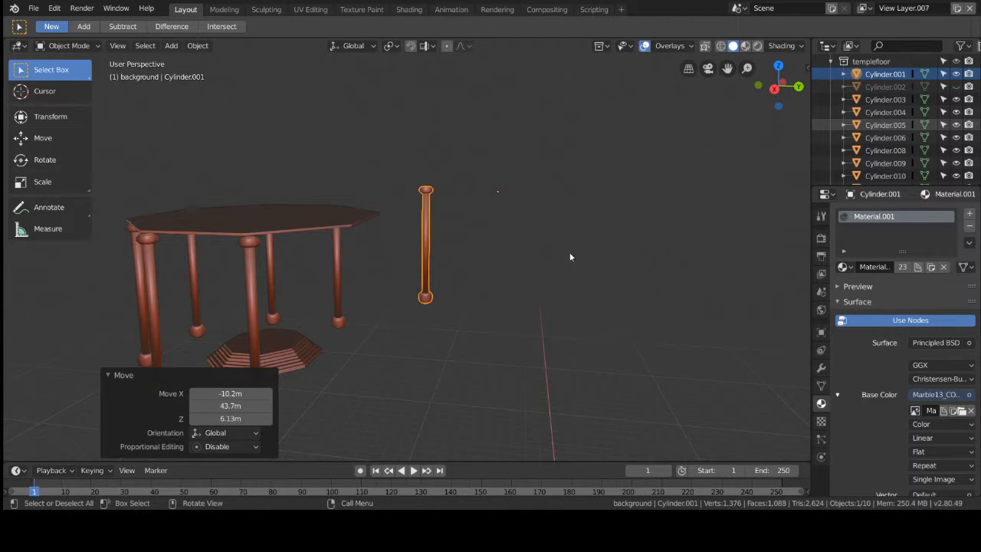
key("x")
left_click(431, 243)
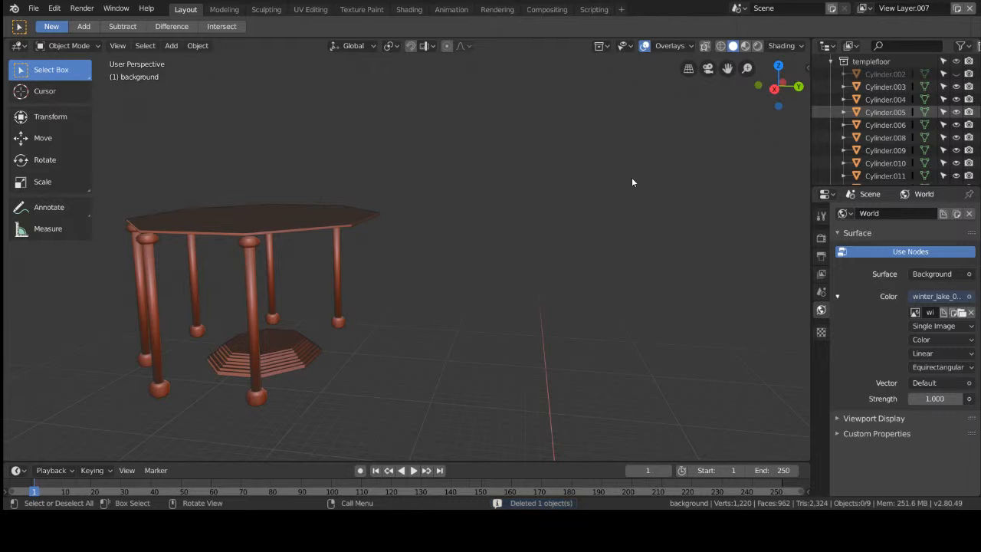
Toggle the visibility of Cylinder.002 to identify the part and leave it shown.
left_click(956, 75)
left_click(956, 74)
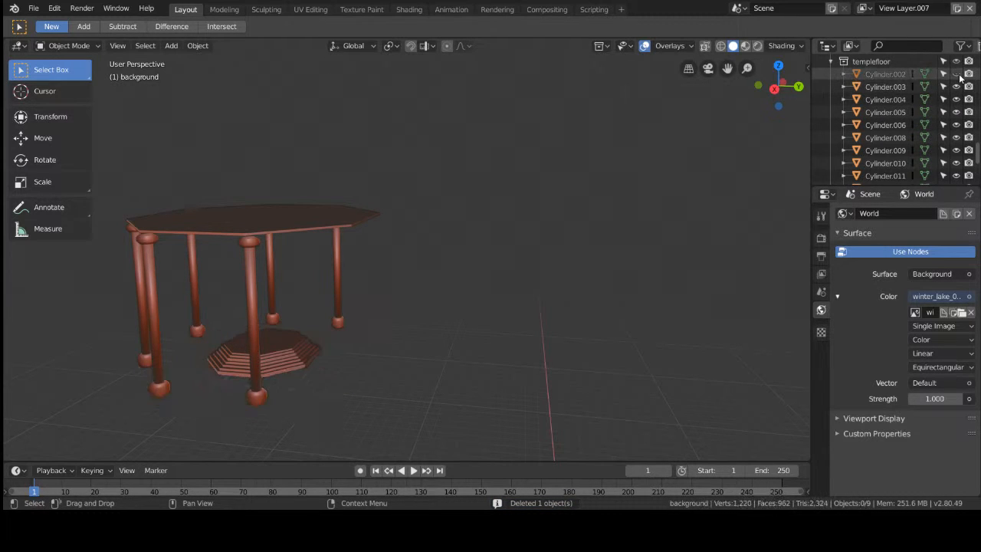
left_click(956, 74)
left_click(956, 74)
left_click(956, 74)
left_click(956, 75)
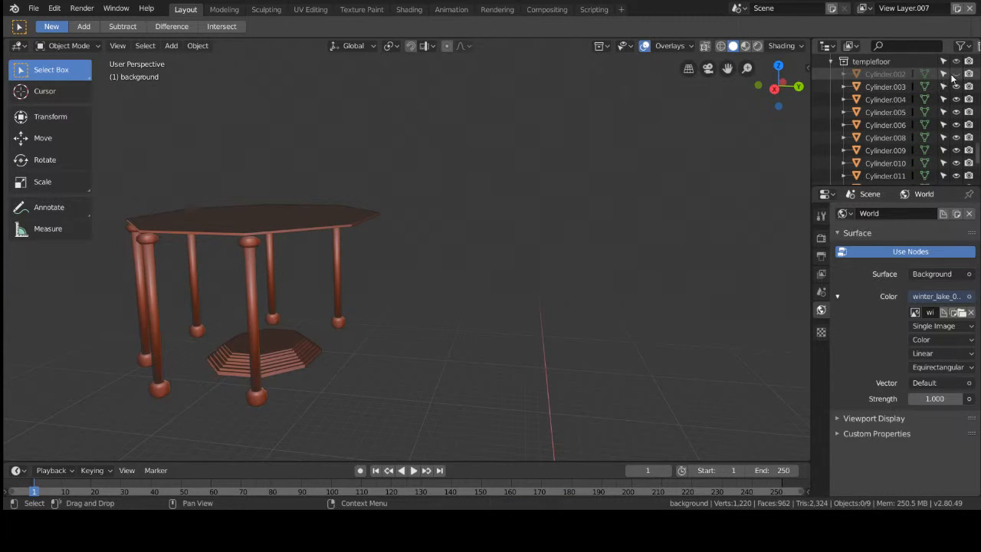
left_click(955, 75)
Rename the temple's base slab Cylinder.002 as floor.
left_click(898, 77)
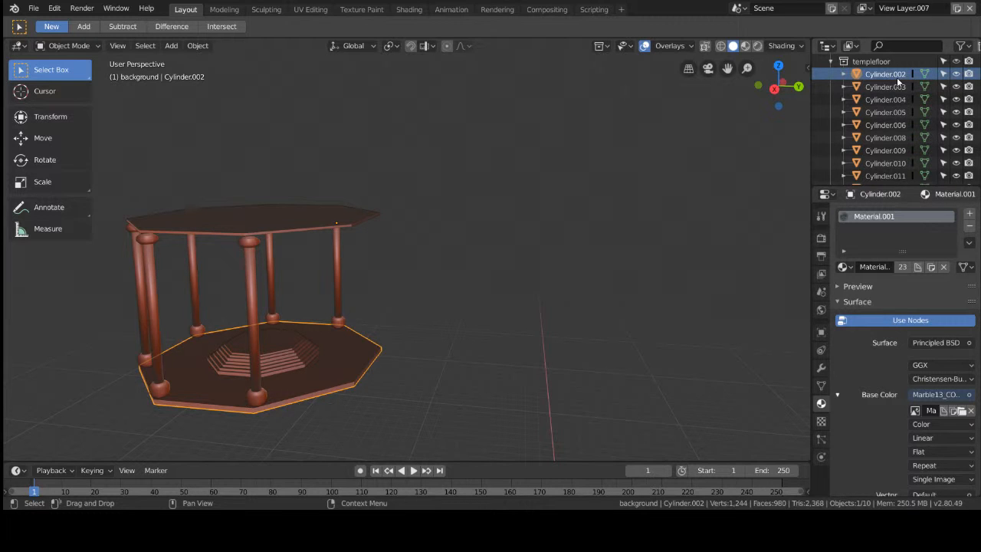
right_click(897, 77)
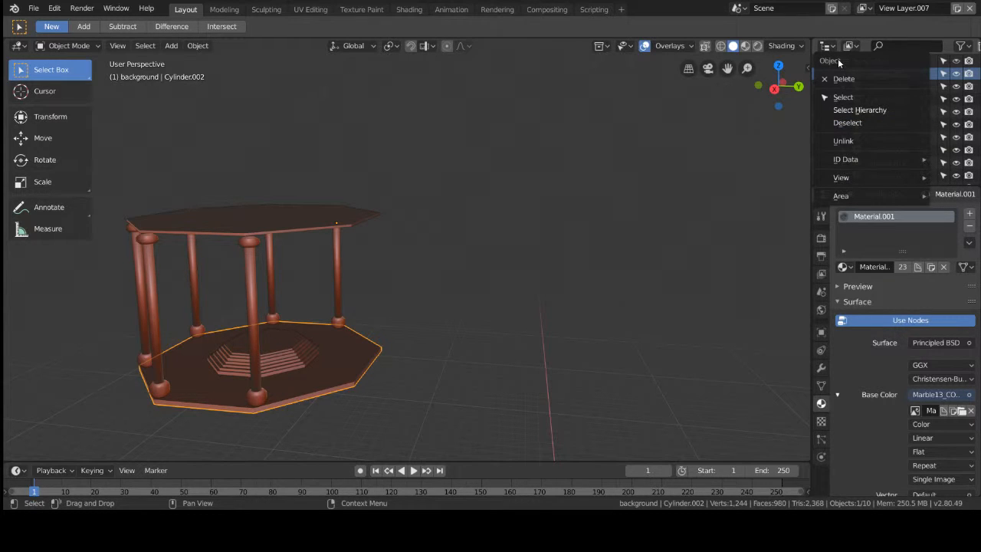
mouse_move(885, 160)
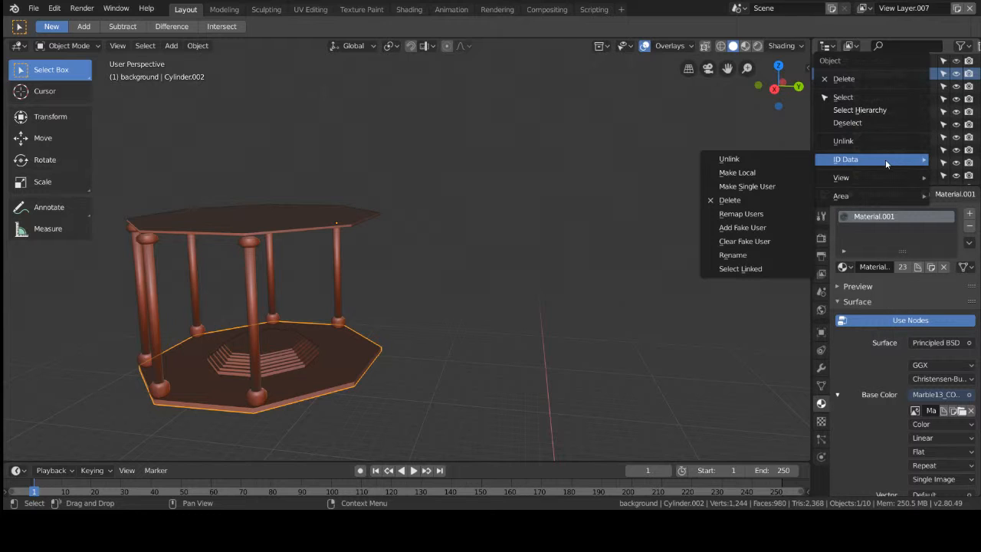
left_click(720, 256)
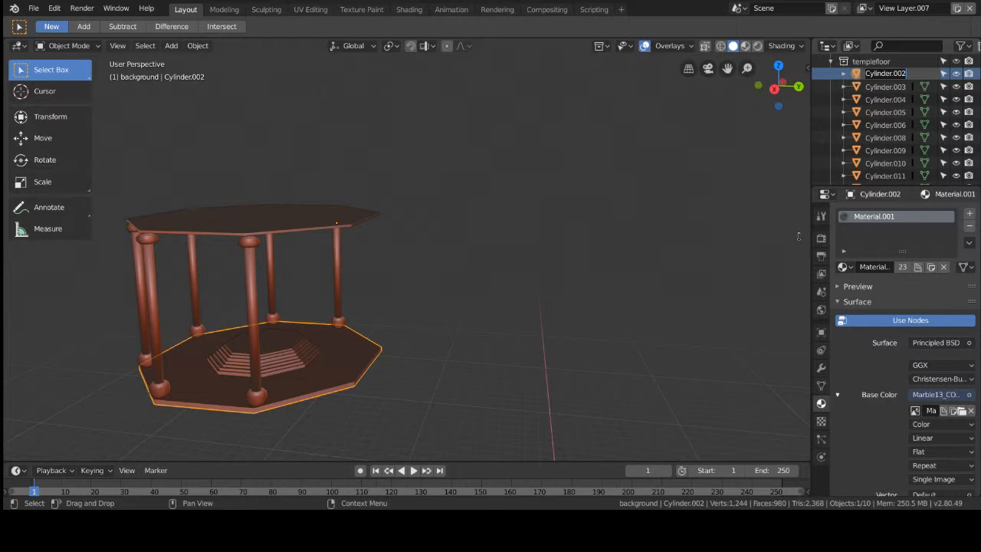
type("floor")
key("Return")
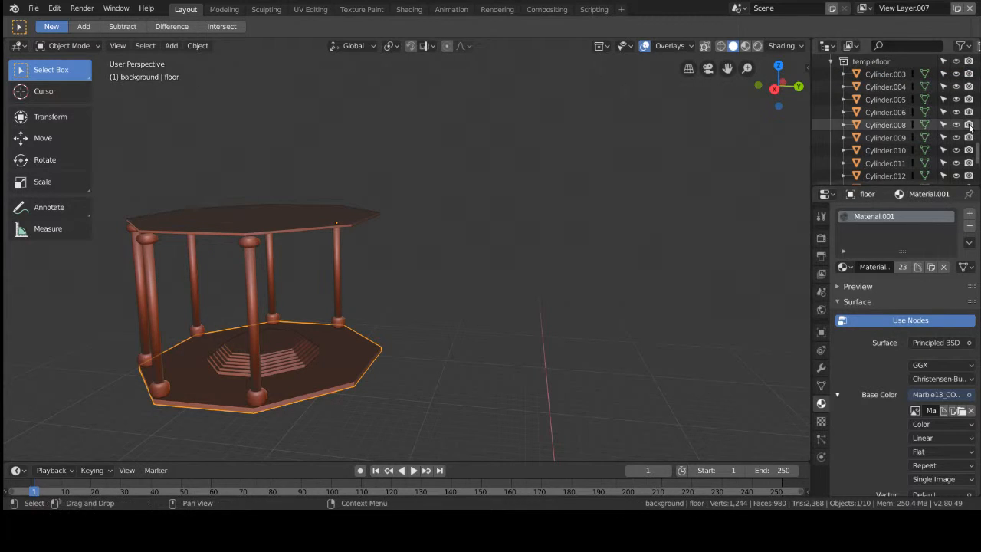
Find the floor object in the object list and toggle its visibility off and on to check it.
scroll(880, 123, "down", 2)
scroll(964, 122, "up", 1)
scroll(964, 123, "down", 1)
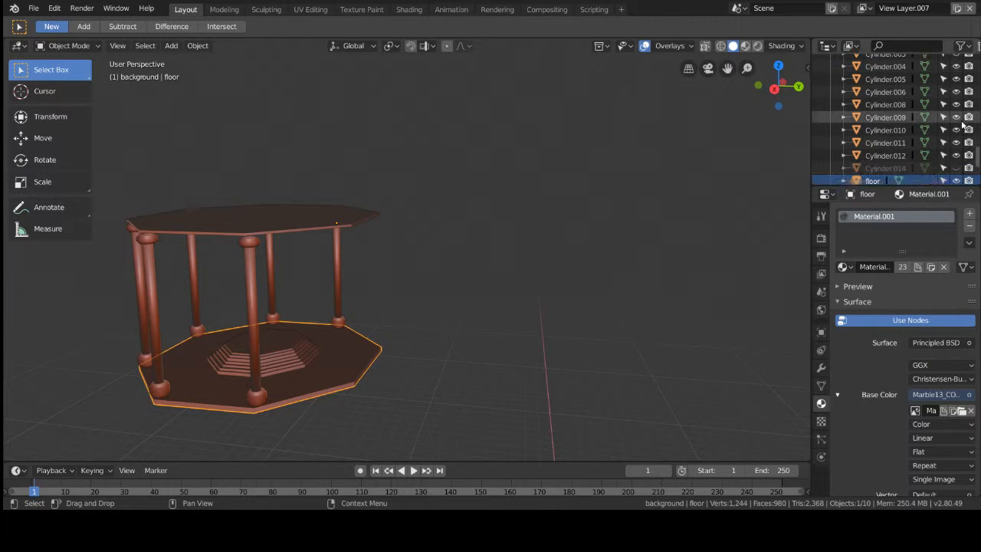
scroll(860, 156, "down", 3)
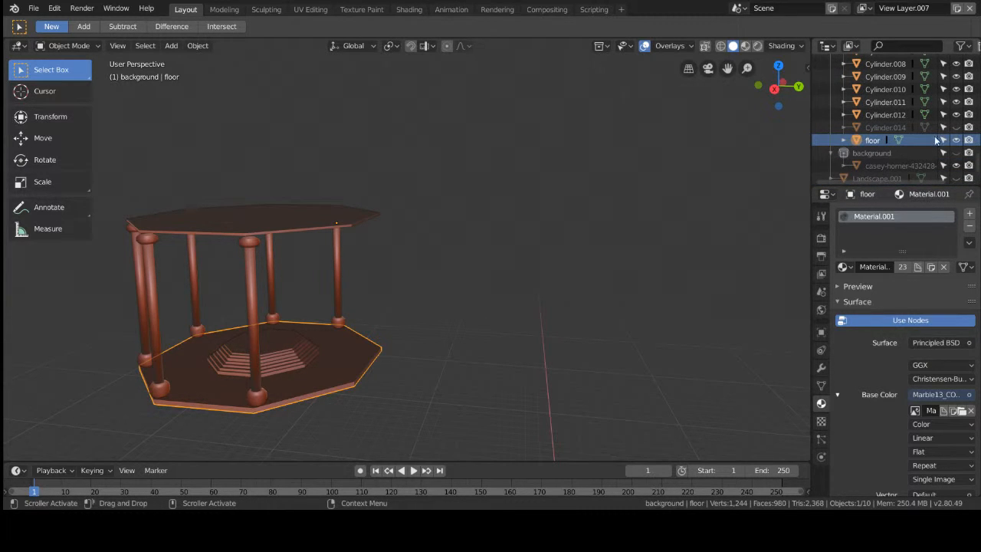
left_click(959, 141)
left_click(959, 140)
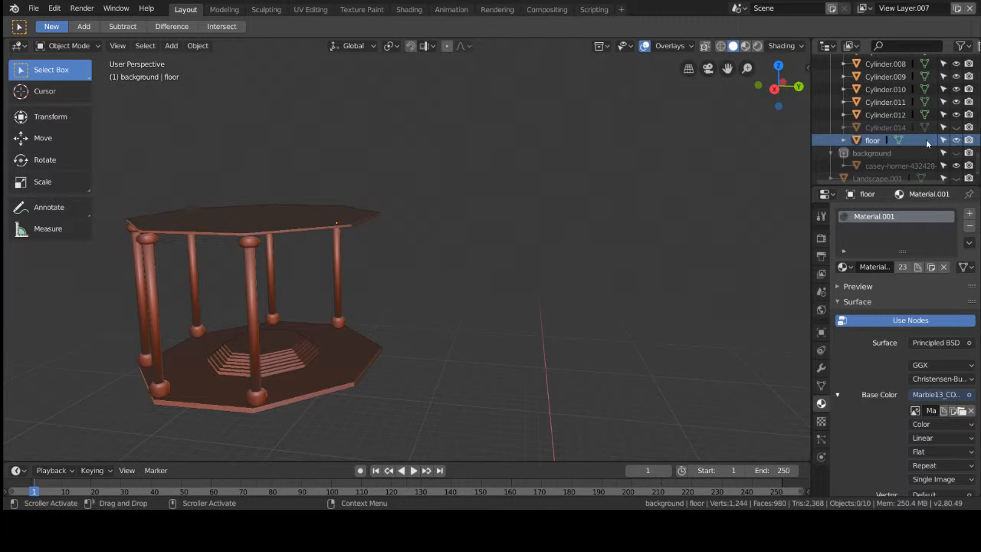
Unhide the retextured column Cylinder.014, toggling its visibility to confirm which part it is, and leave it shown.
scroll(905, 162, "up", 2)
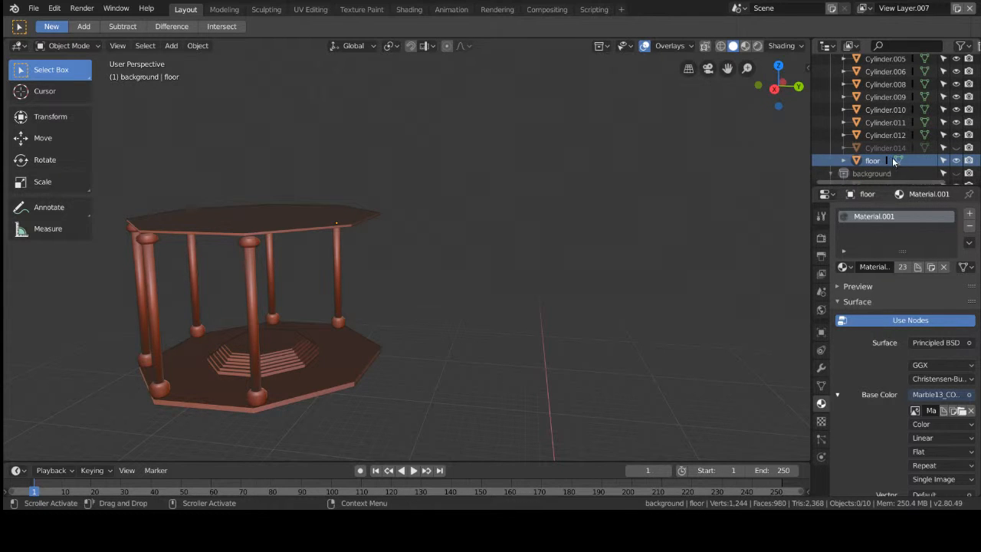
left_click(956, 148)
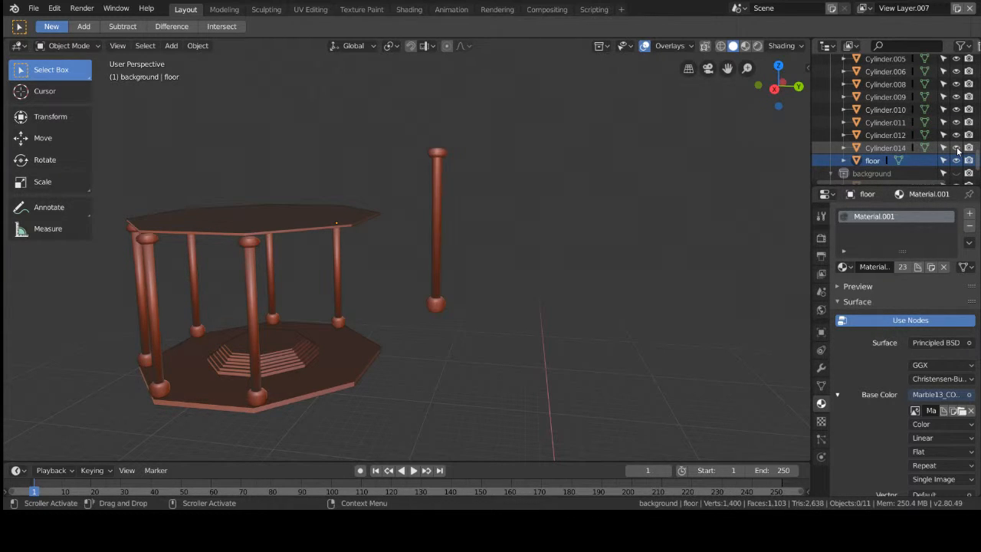
left_click(955, 148)
left_click(956, 148)
left_click(955, 148)
left_click(955, 147)
left_click(955, 147)
left_click(955, 148)
Switch the viewport to LookDev shading to view the marble on the new column beside the temple.
key("z")
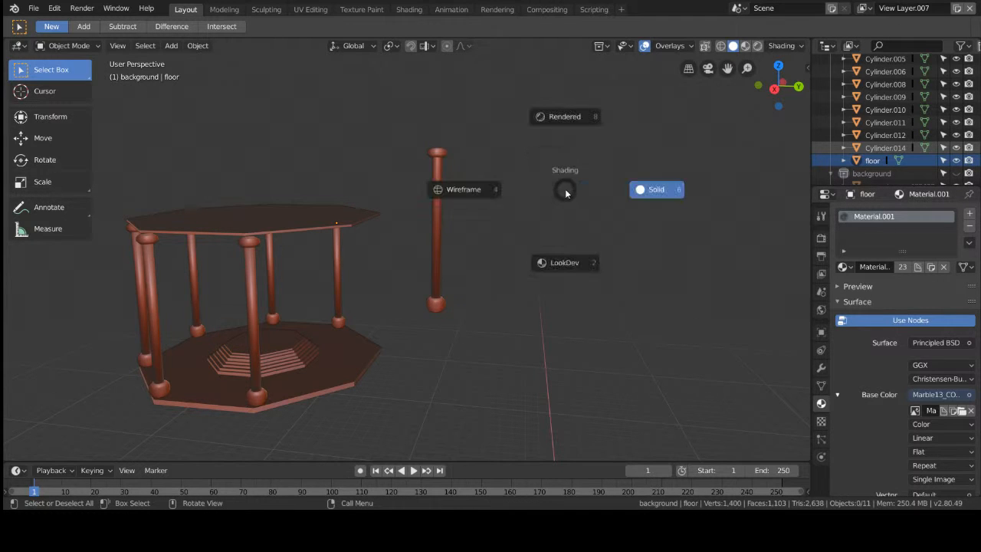
left_click(585, 270)
scroll(345, 335, "up", 2)
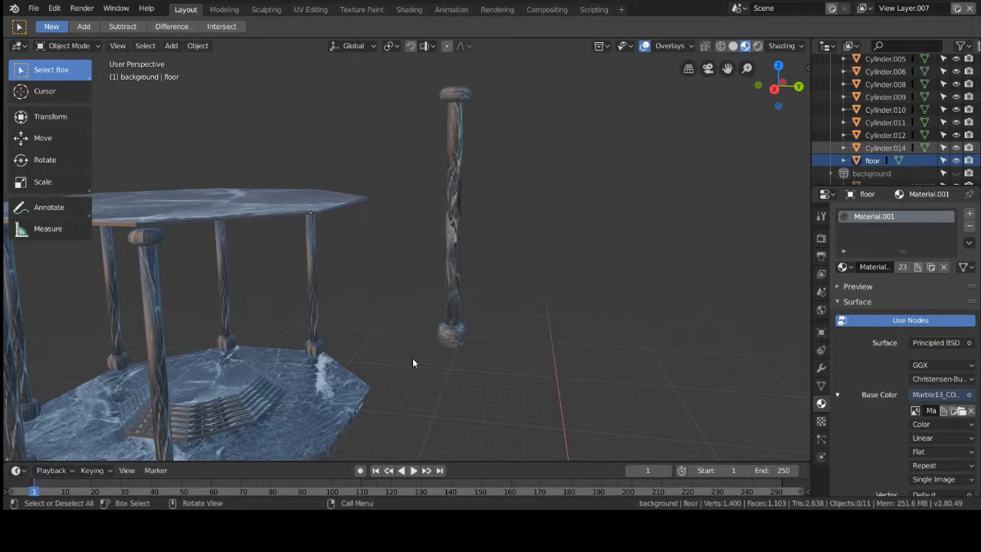
Select the standalone marble column Cylinder.014 and lower it 15.7 m along the Z axis.
scroll(412, 362, "up", 3)
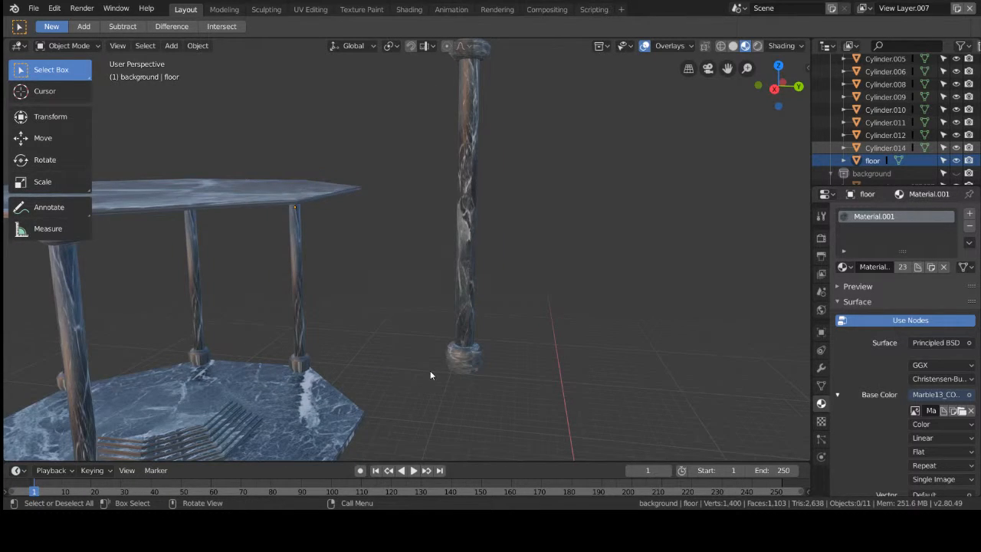
scroll(430, 375, "down", 5)
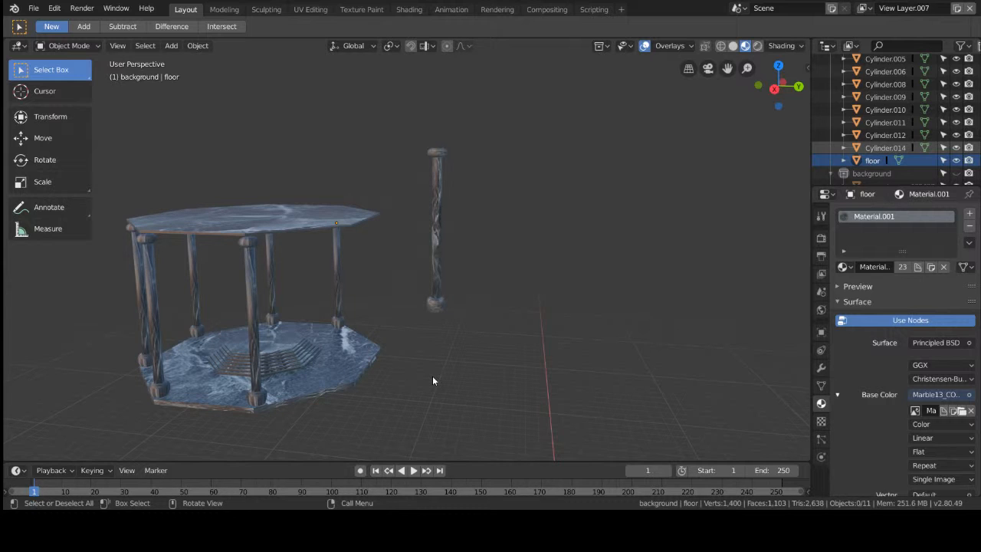
middle_click_drag(434, 379, 329, 317)
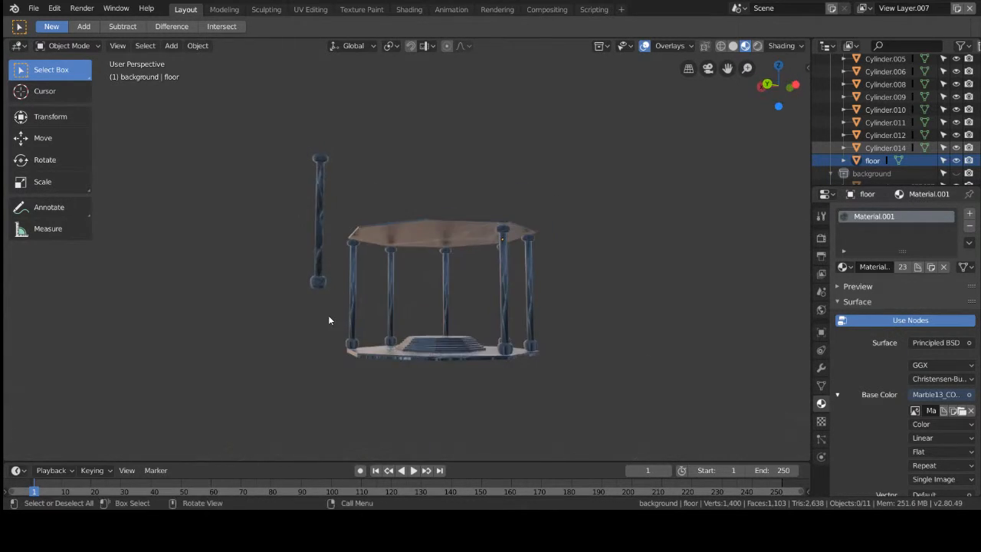
scroll(330, 317, "up", 3)
middle_click_drag(666, 310, 667, 375)
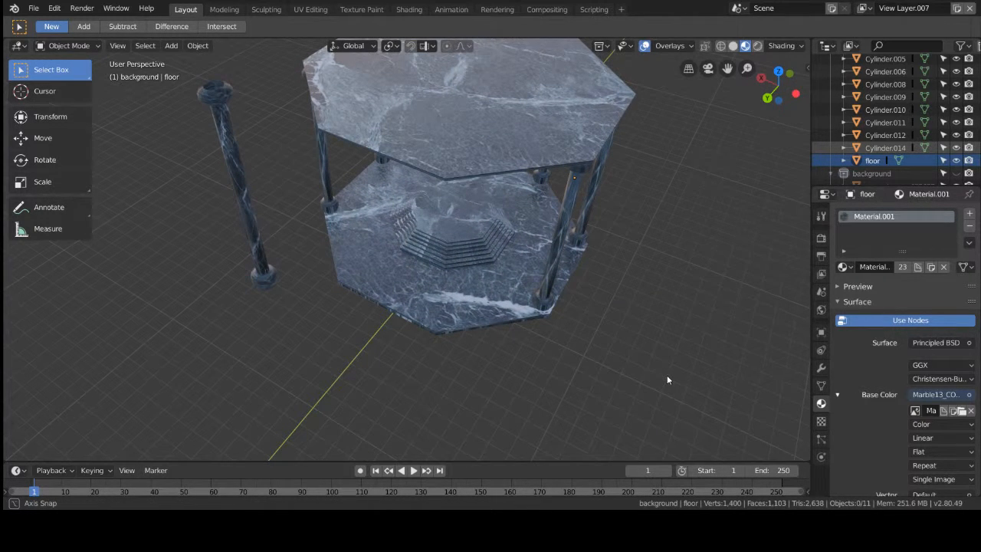
middle_click_drag(247, 321, 462, 264, "shift")
scroll(416, 323, "up", 2)
left_click(374, 279)
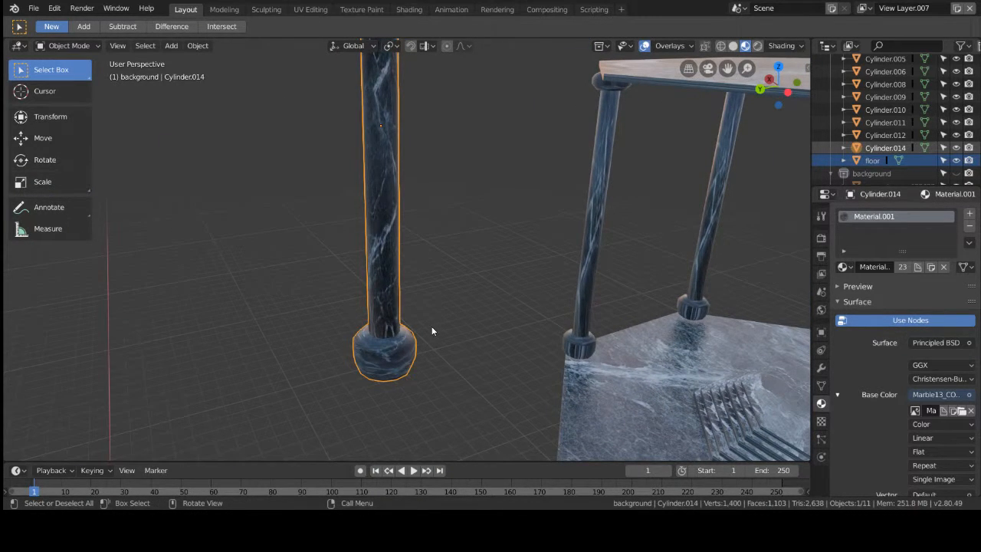
key("g")
key("z")
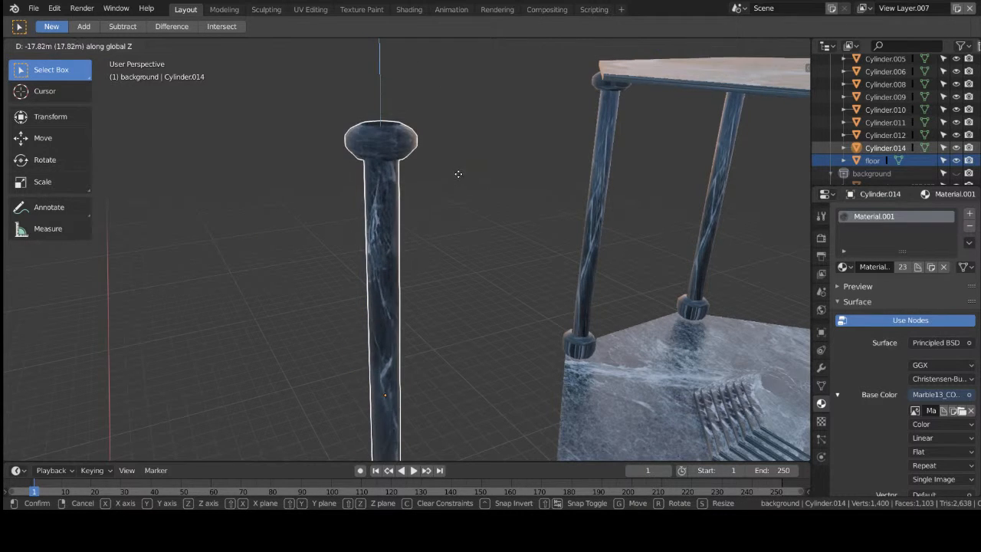
left_click(466, 151)
Examine the lowered column's height and position against the temple from front, right and angled views.
key("KP_1")
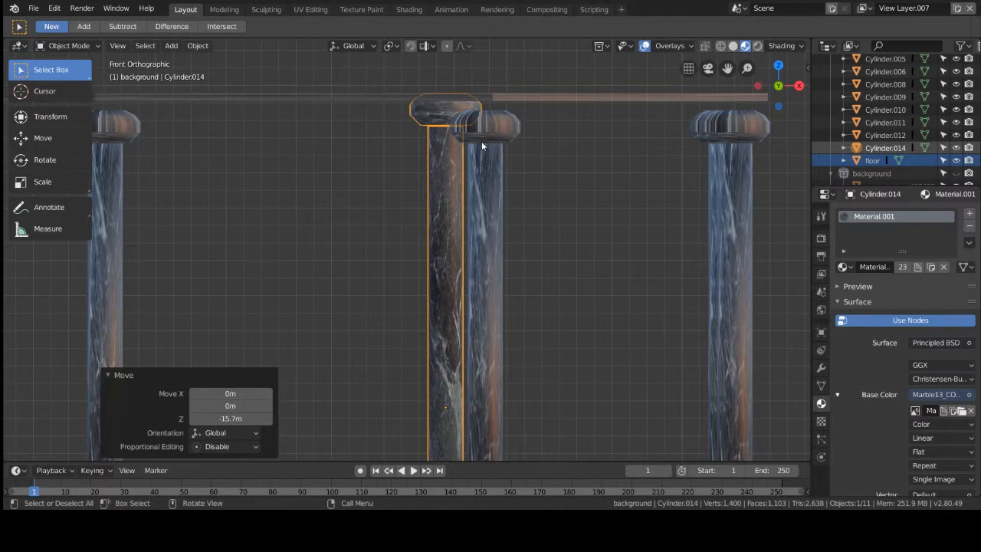
middle_click_drag(527, 163, 721, 180)
scroll(721, 180, "up", 3)
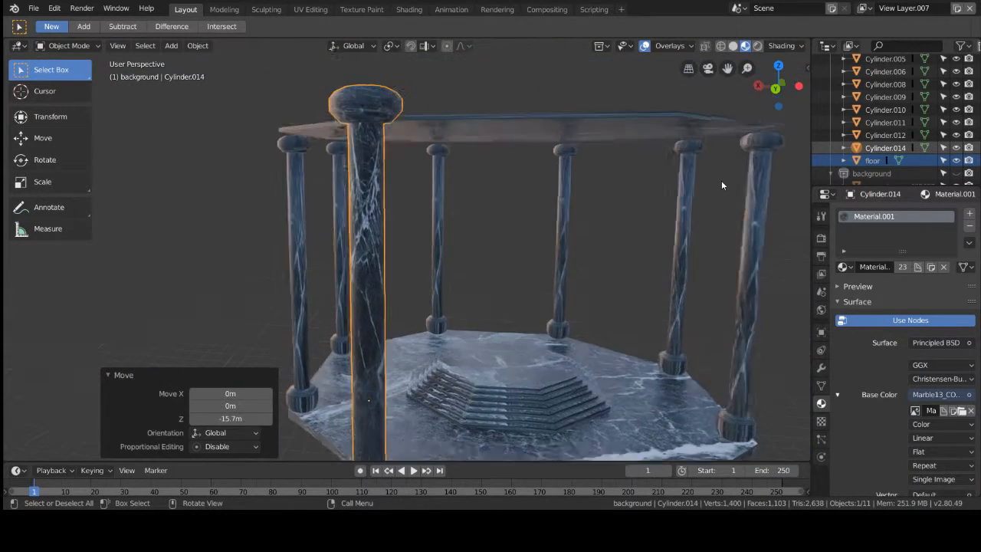
key("KP_2")
key("KP_2")
key("KP_4")
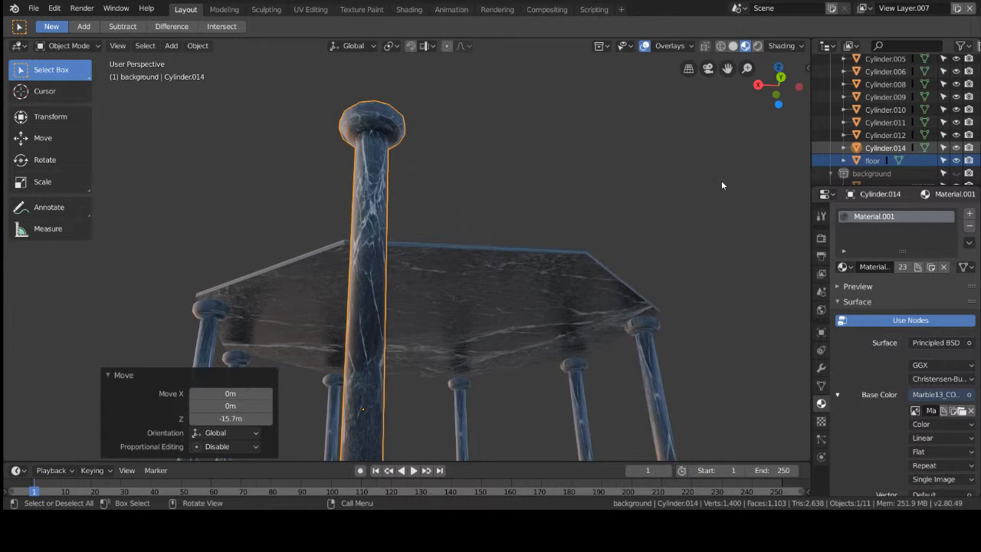
key("KP_3")
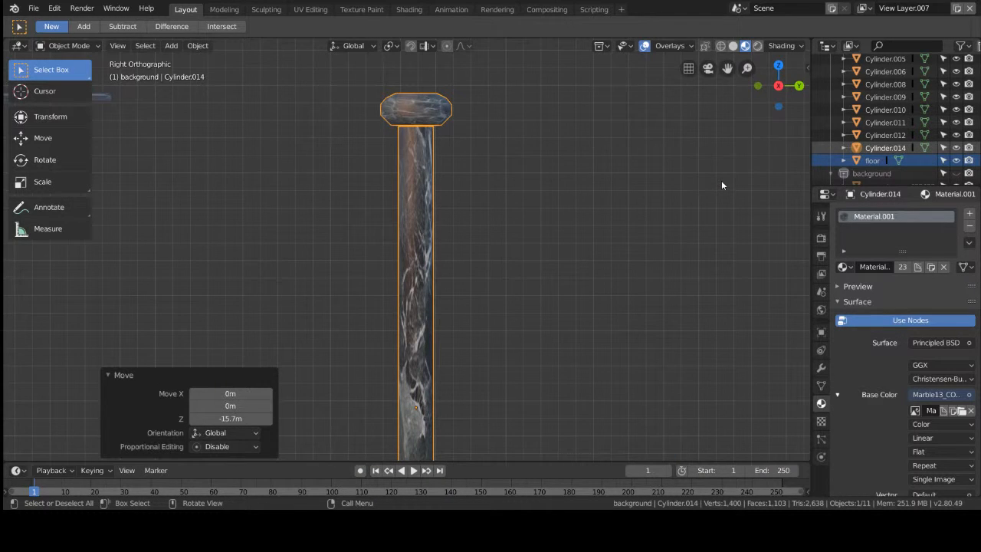
key("KP_2")
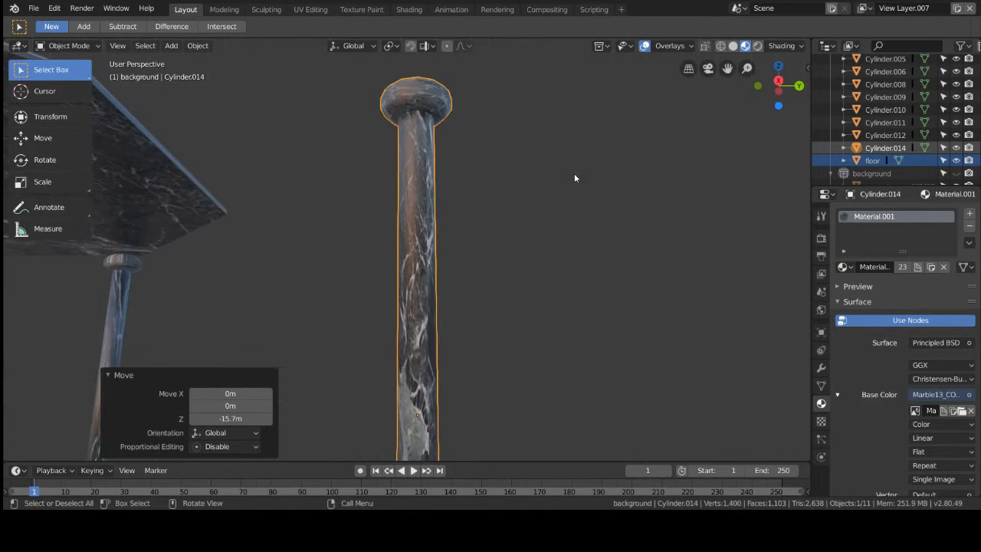
key("KP_3")
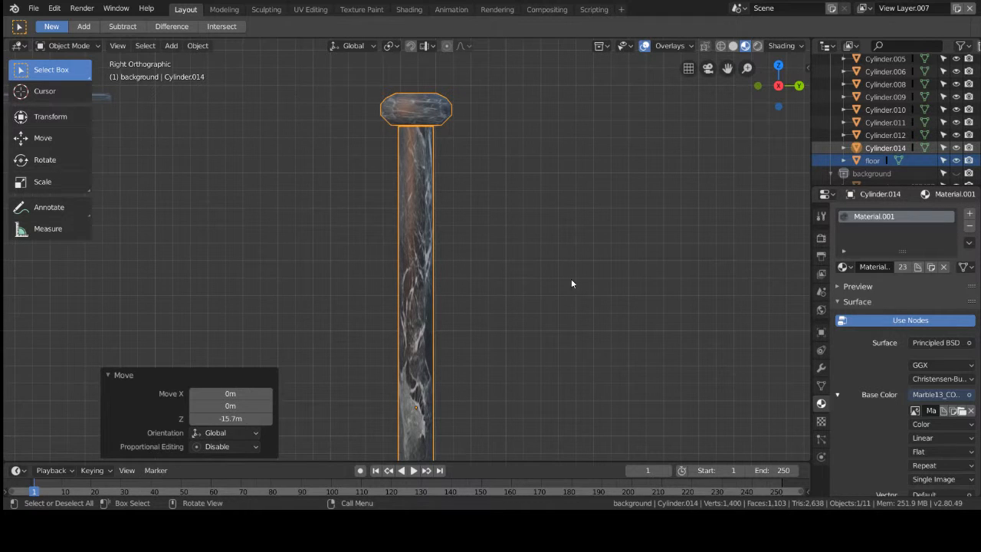
In the right view, lower Cylinder.014 by another 0.711 m and move it -19 m along Y toward the temple.
scroll(631, 256, "down", 2)
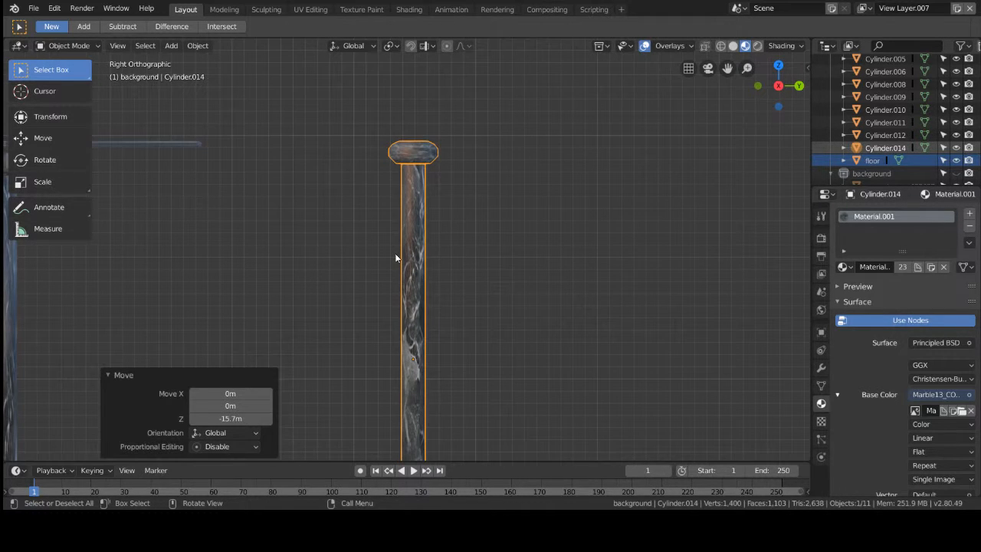
key("g")
key("z")
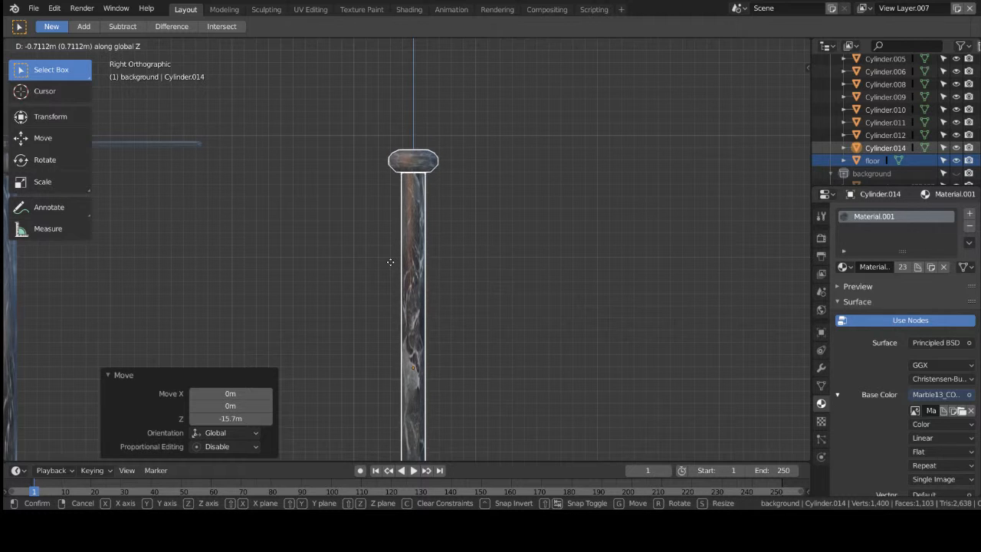
left_click(390, 262)
key("g")
key("y")
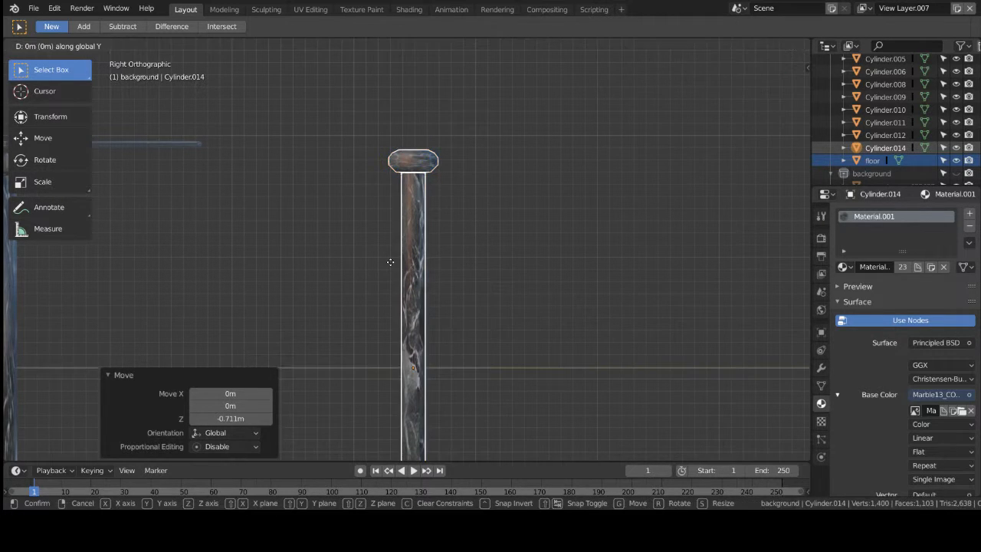
left_click(158, 252)
Show the column bases in front orthographic view with wireframe shading.
middle_click_drag(386, 321, 694, 164, "shift")
key("KP_4")
key("KP_4")
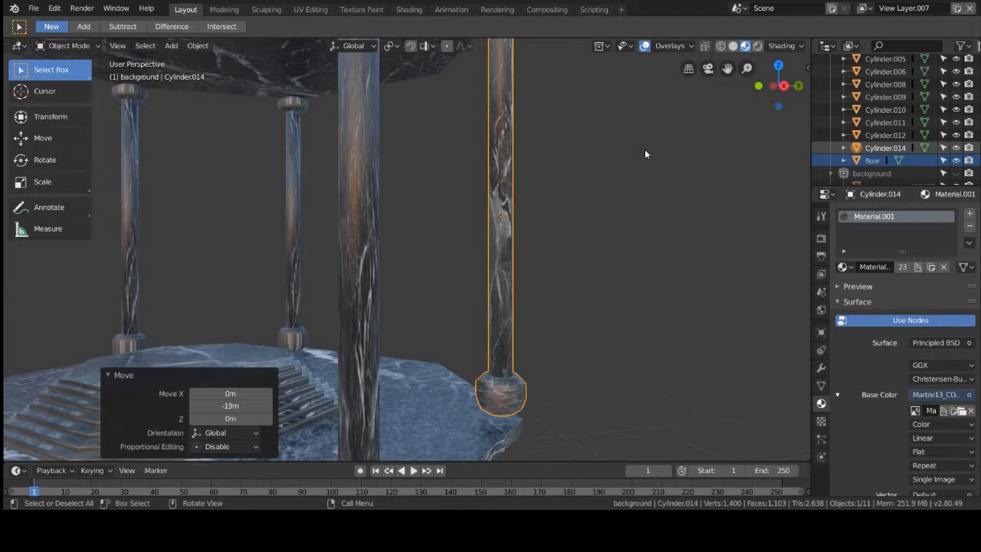
key("KP_1")
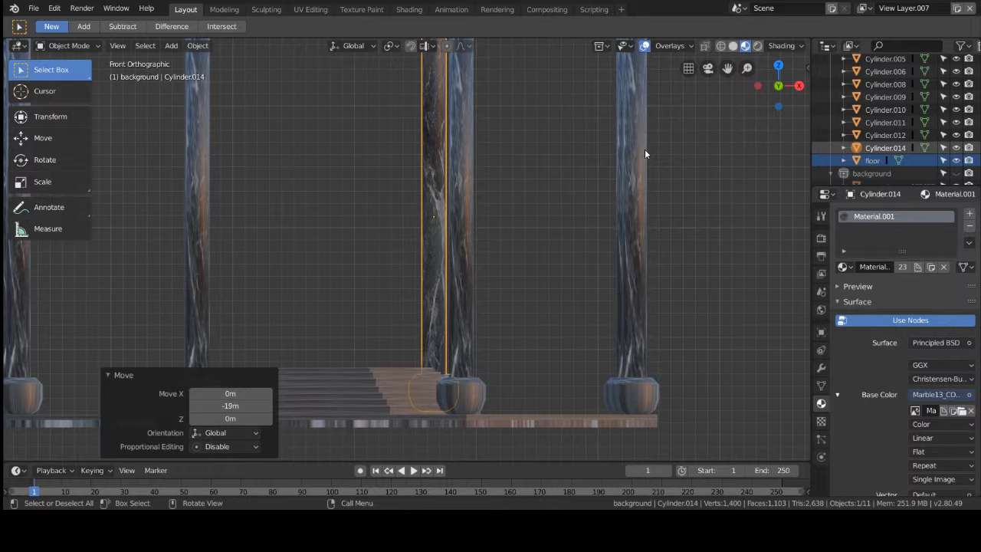
key("z")
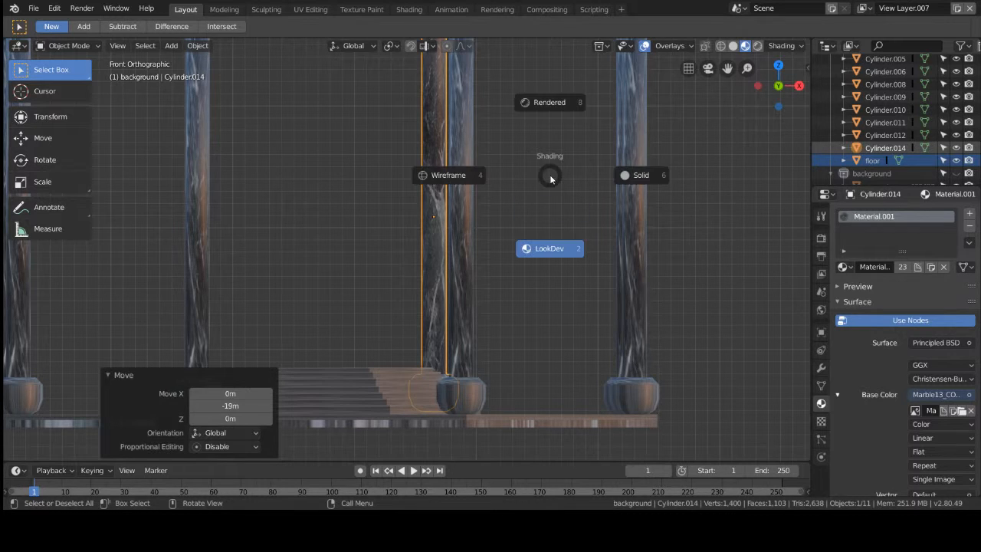
left_click(467, 179)
Select the stepped block on the temple floor and toggle Cylinder.010's visibility off and on to identify it.
left_click(328, 408)
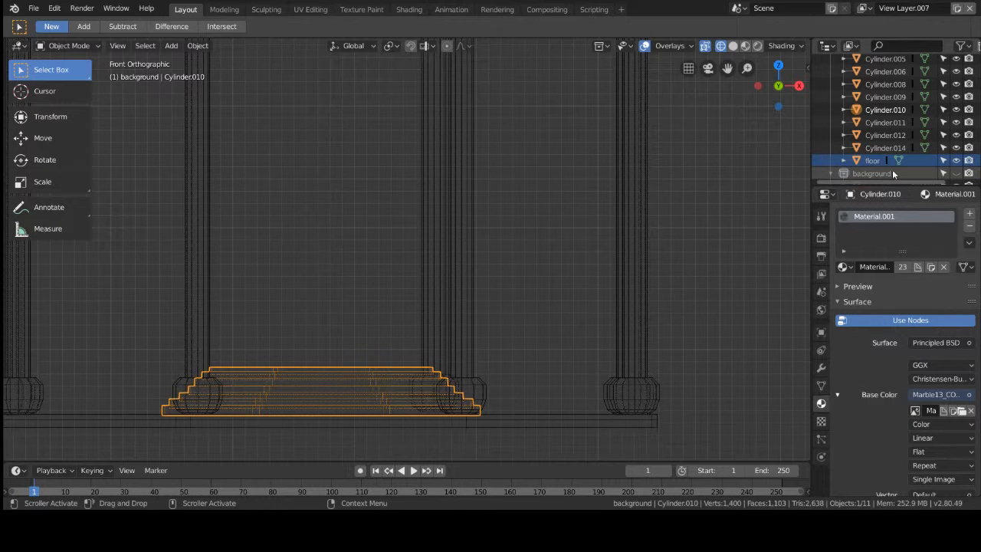
left_click(951, 111)
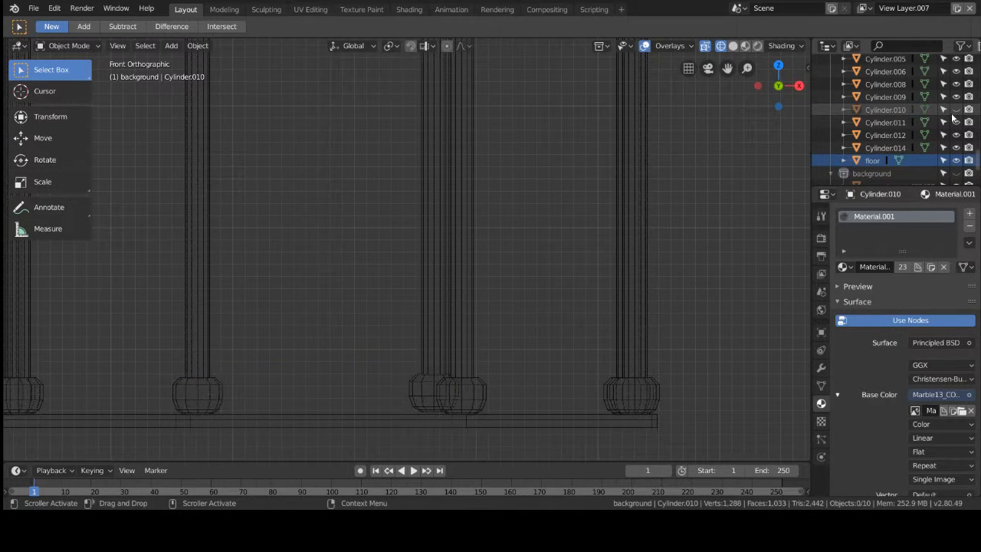
left_click(953, 113)
Rename the stepped block Cylinder.010 as pedestal.
right_click(876, 115)
mouse_move(878, 115)
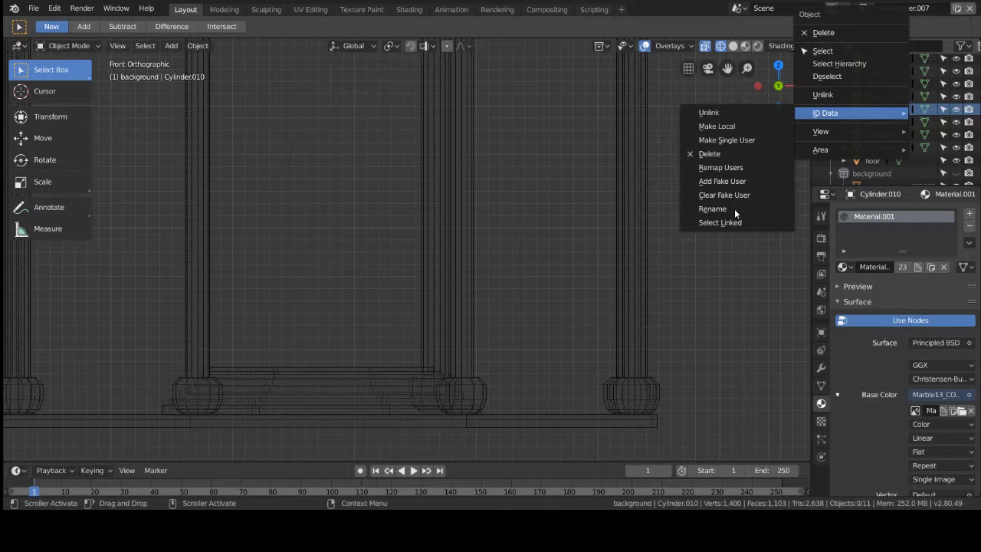
left_click(713, 209)
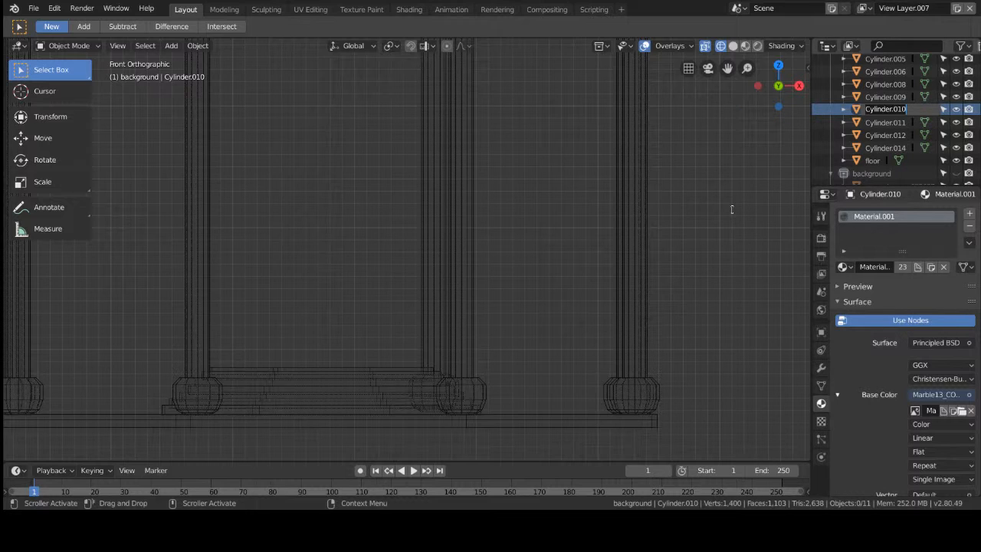
type("ped")
key("BackSpace")
type("p")
key("BackSpace")
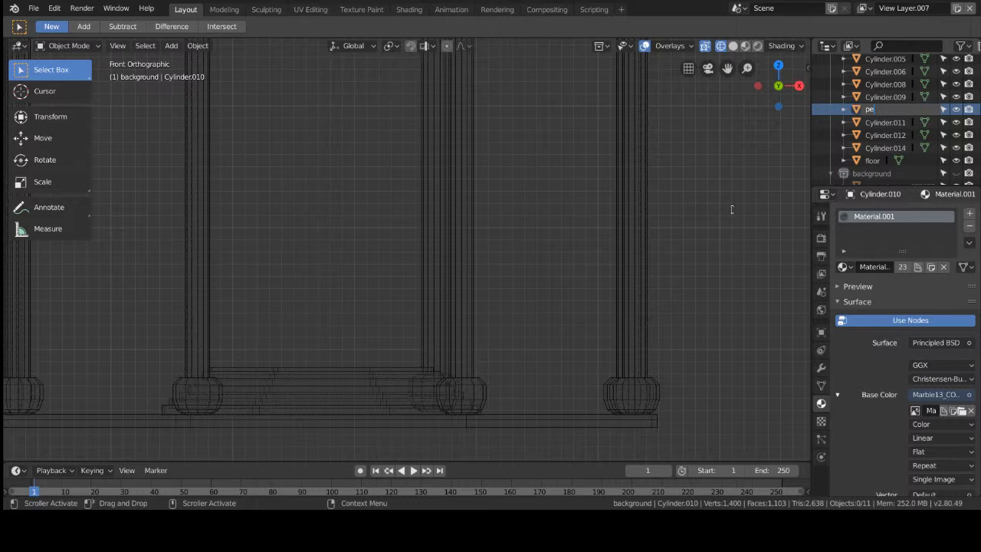
type("destal")
key("Return")
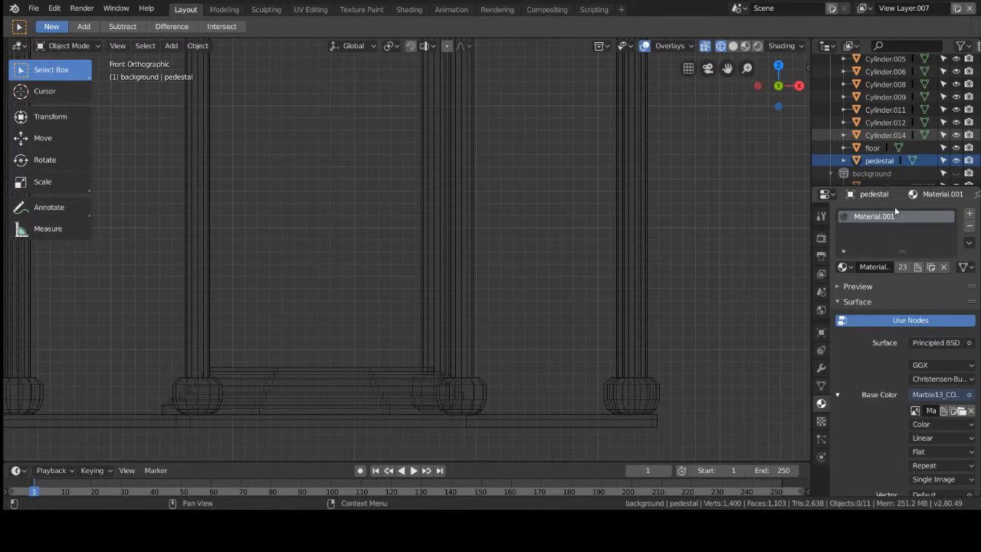
Hide the pedestal, and toggle the floor's visibility off and on, leaving the floor shown.
left_click(955, 161)
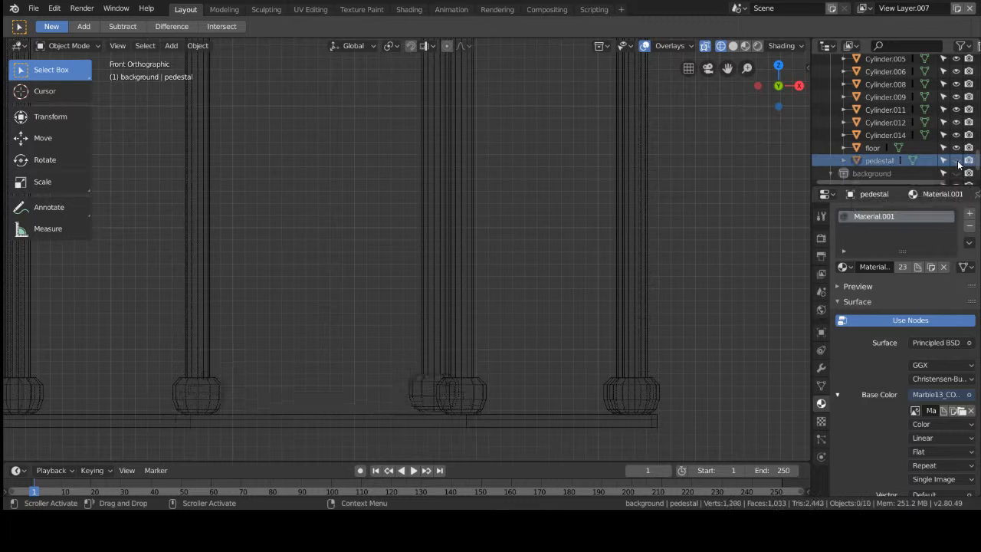
left_click(955, 148)
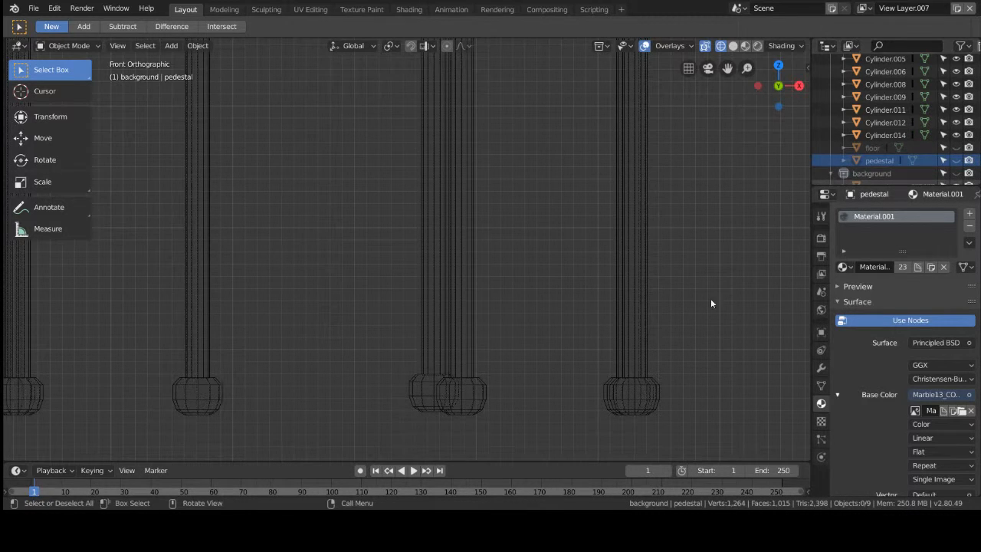
left_click(956, 148)
Lower Cylinder.014 by 0.167 m along Z to seat its base on the floor, then deselect it.
left_click(431, 381)
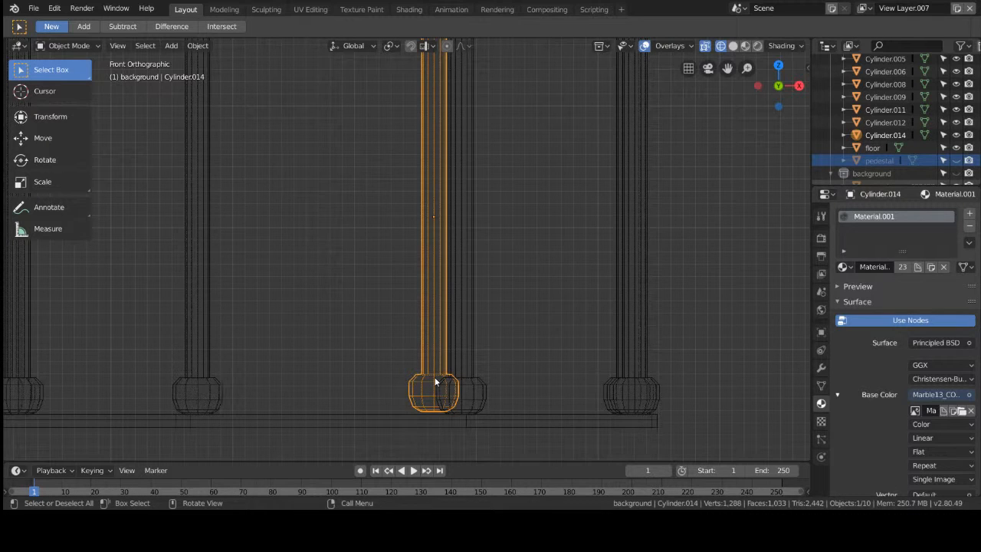
key("g")
key("z")
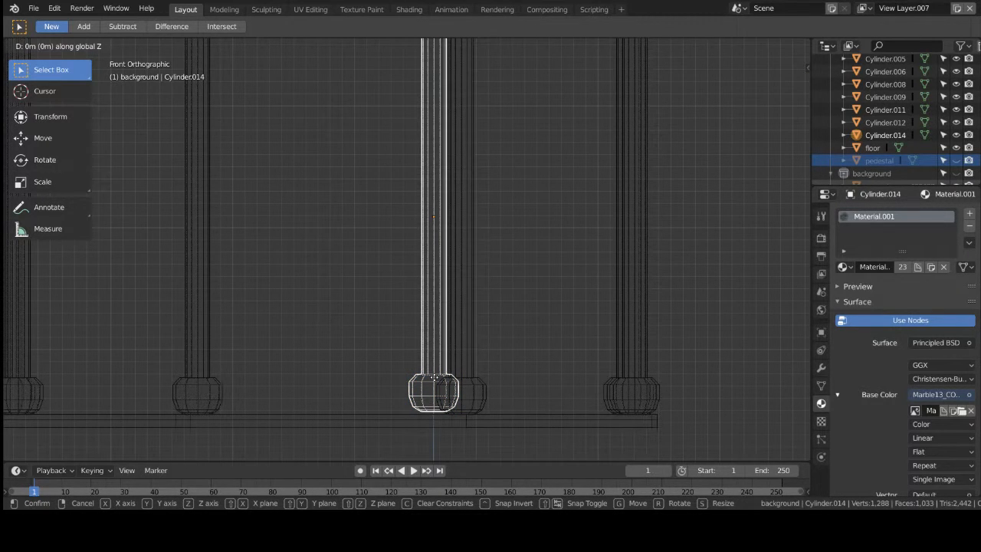
left_click(564, 355)
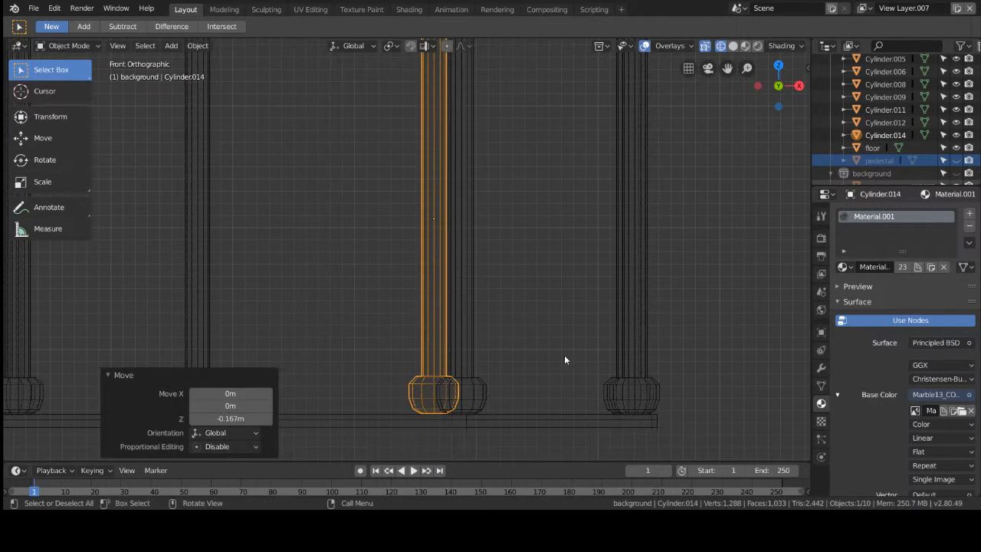
left_click(560, 353)
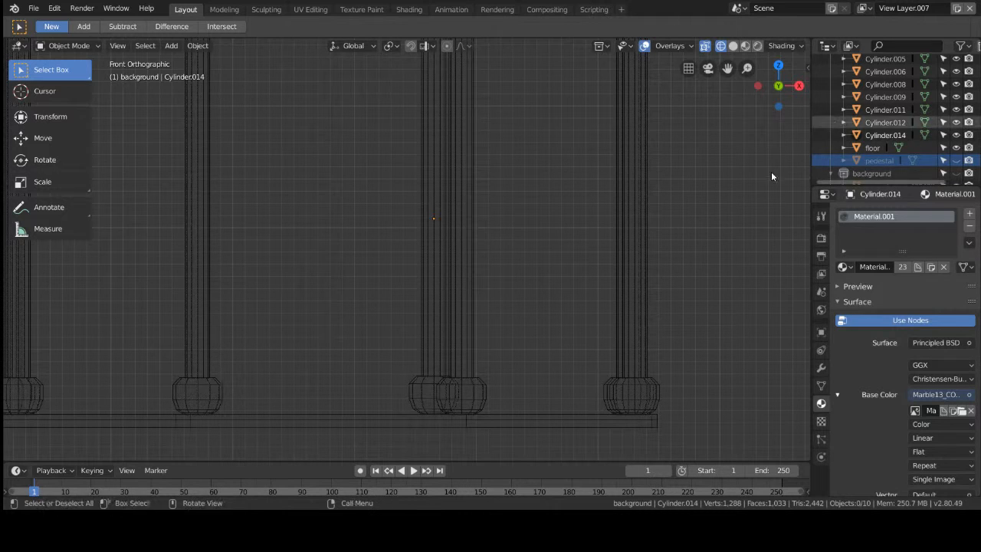
Rename the marble column Cylinder.014 as Pillar and deselect it.
left_click(434, 208)
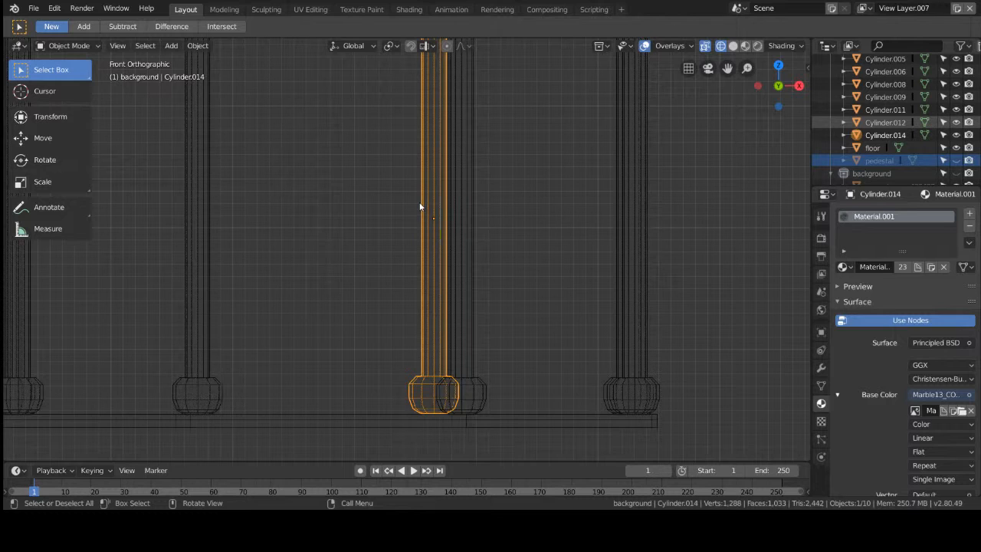
left_click(356, 208)
left_click(427, 200)
left_click(887, 136)
right_click(886, 137)
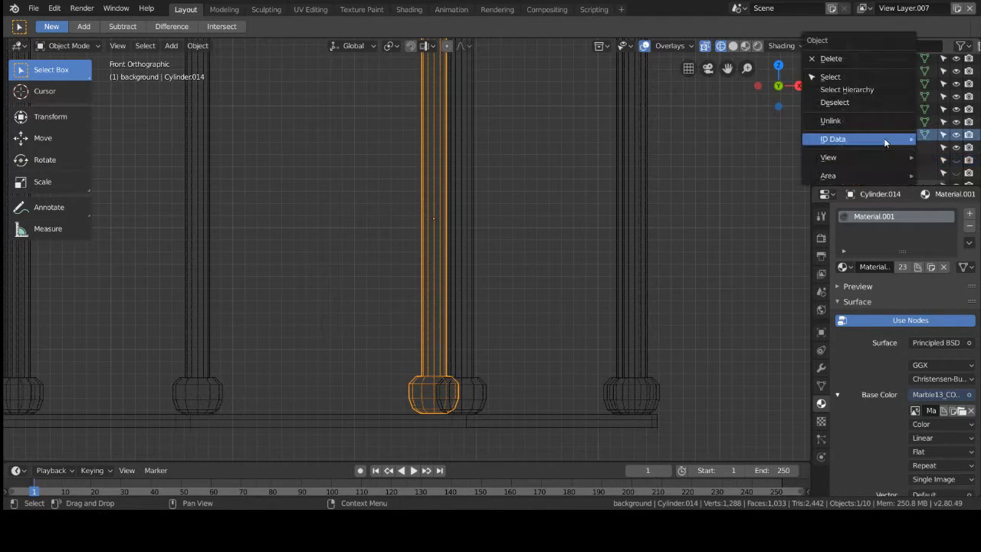
mouse_move(885, 140)
left_click(764, 231)
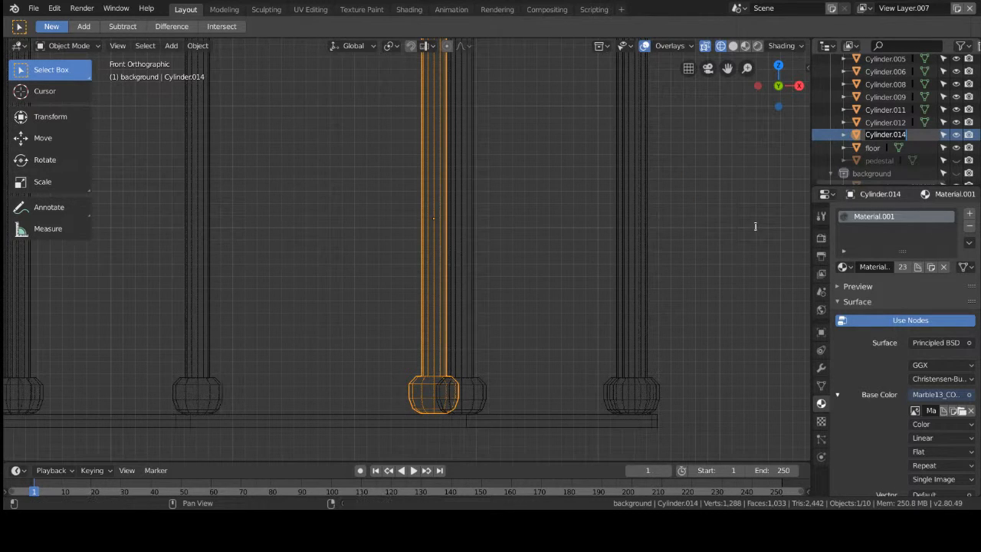
type("Pillar")
key("Return")
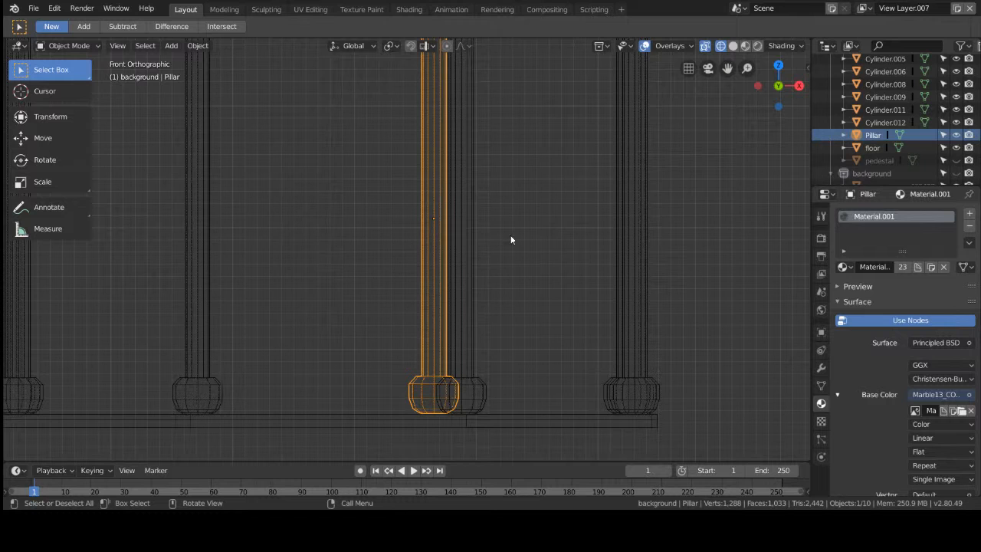
left_click(533, 275)
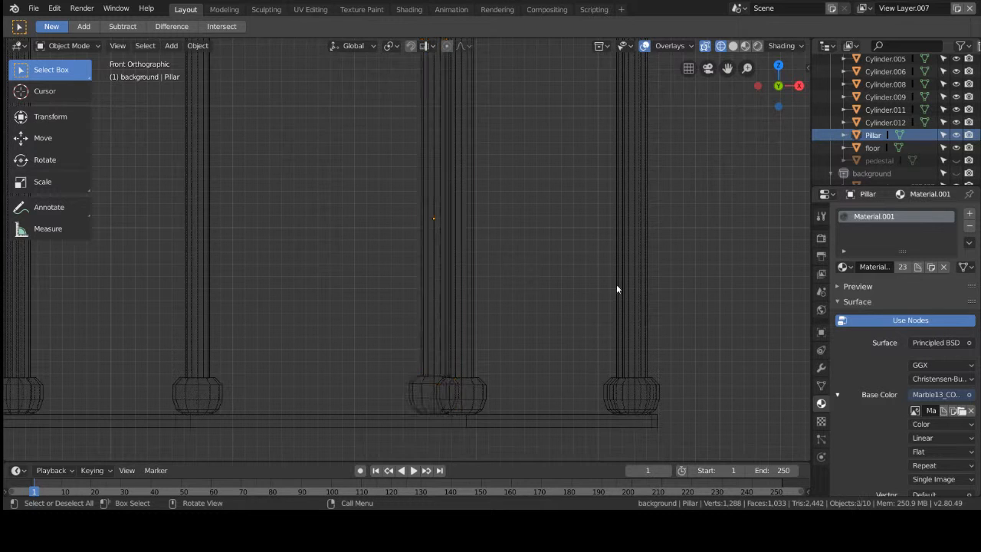
Switch the viewport to solid shading to show the whole temple.
key("z")
left_click(652, 303)
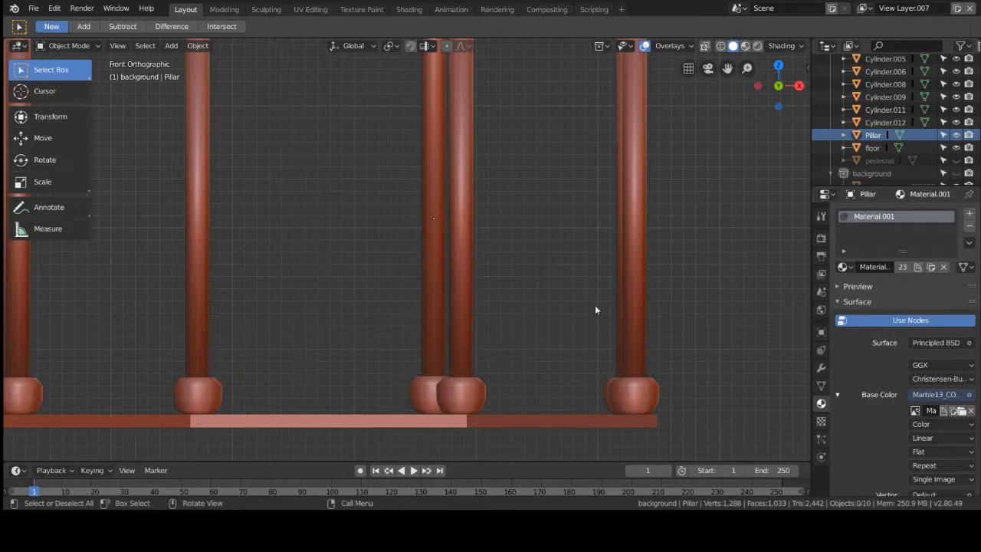
scroll(571, 302, "down", 3)
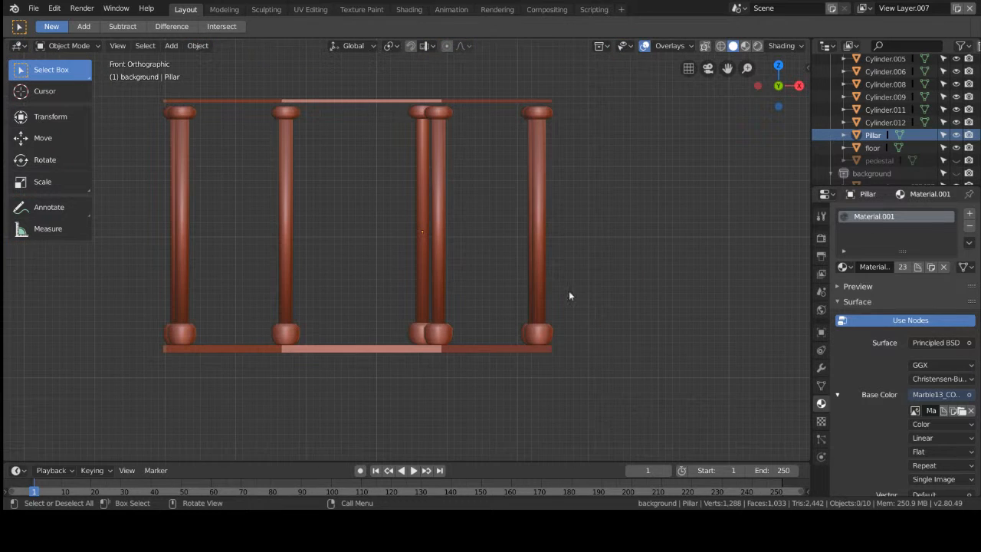
Rename the slab above the columns, Cylinder.011, as roof, and select the Pillar column.
left_click(482, 102)
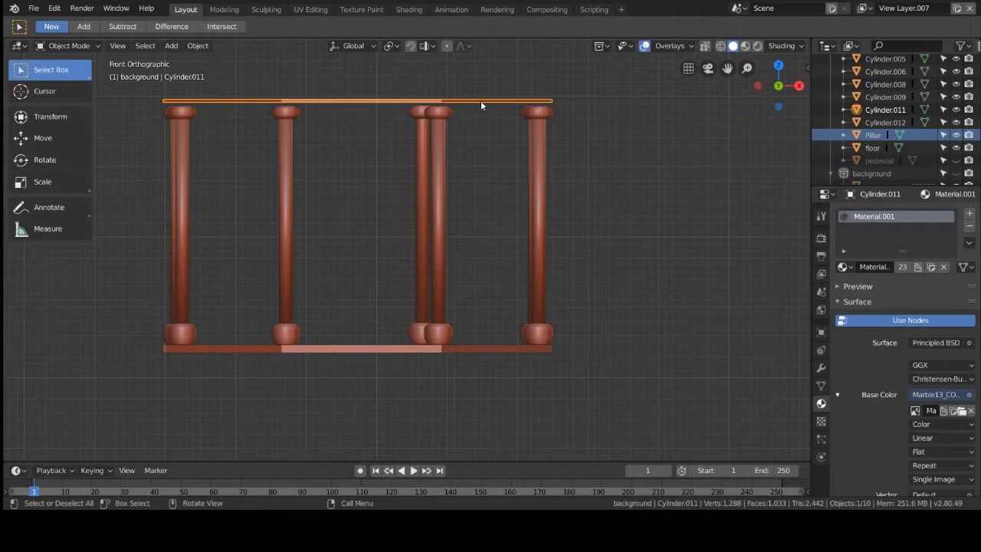
right_click(903, 113)
mouse_move(891, 114)
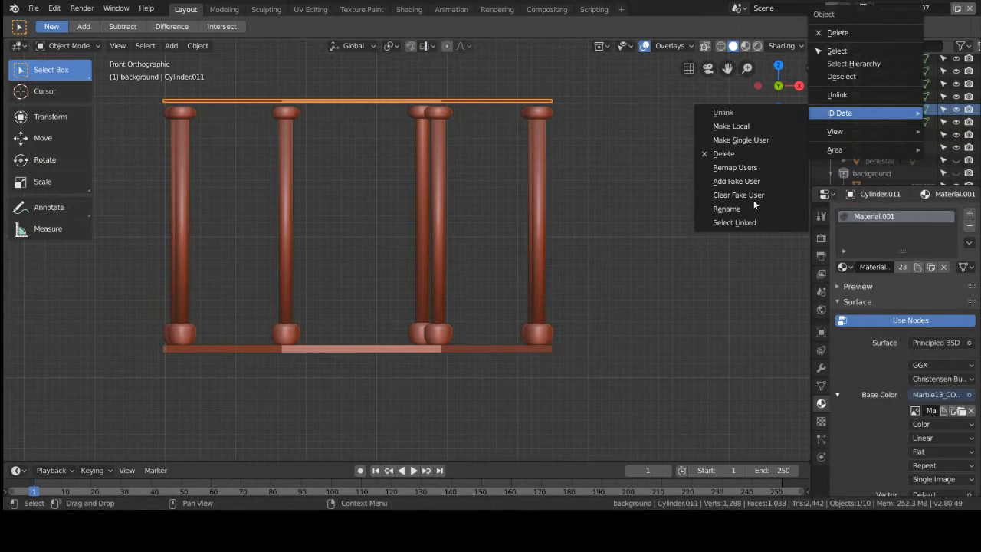
left_click(706, 208)
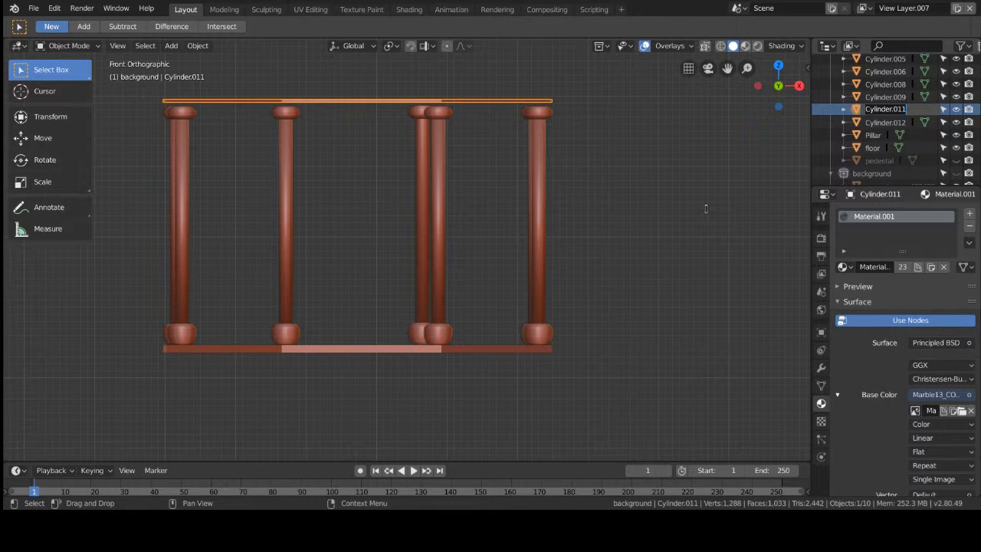
type("roof")
key("Return")
left_click(707, 207)
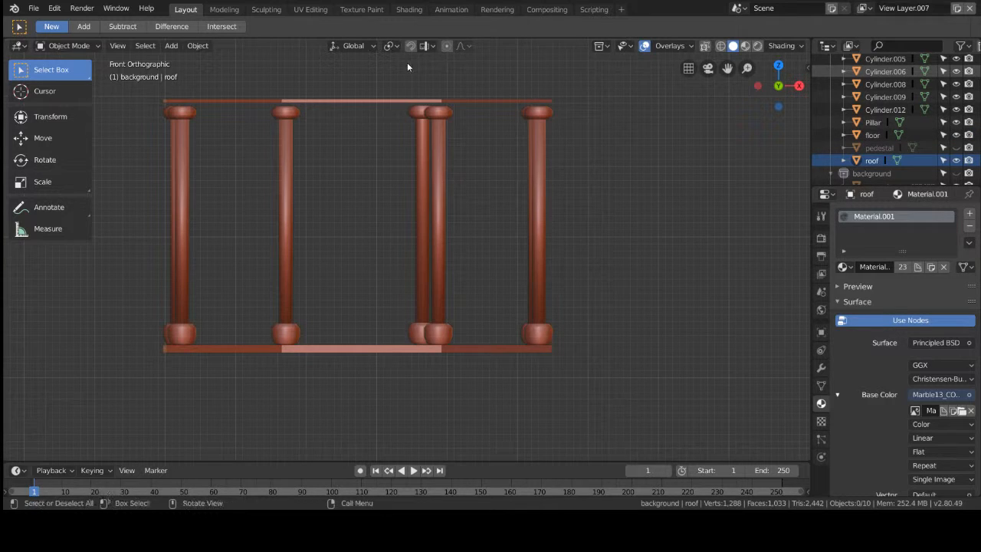
left_click(420, 205)
key("g")
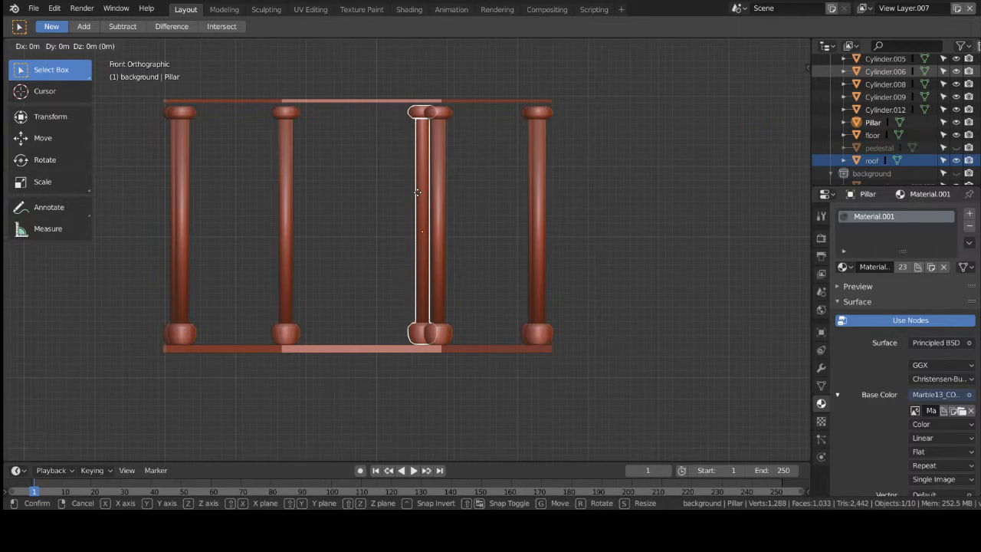
key("z")
right_click(420, 192)
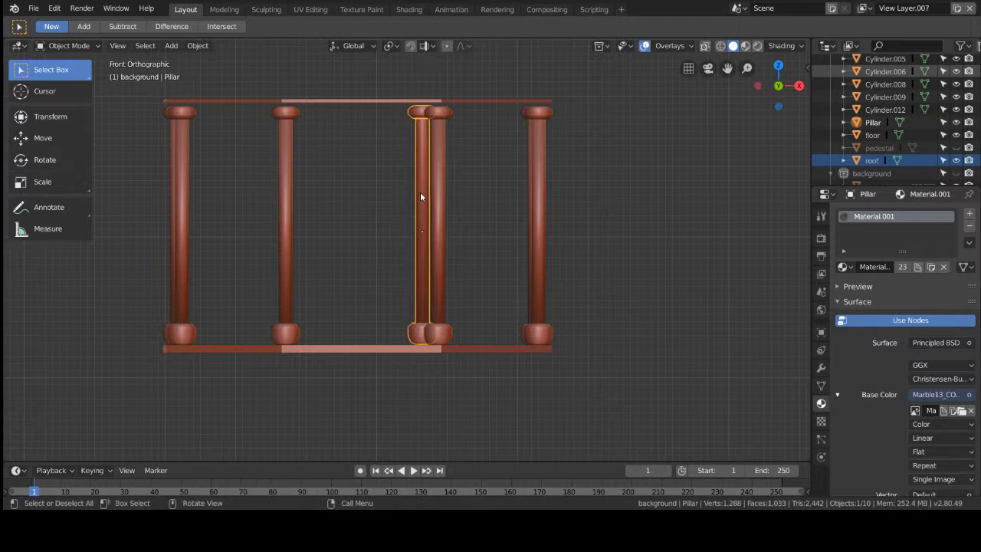
key("g")
key("z")
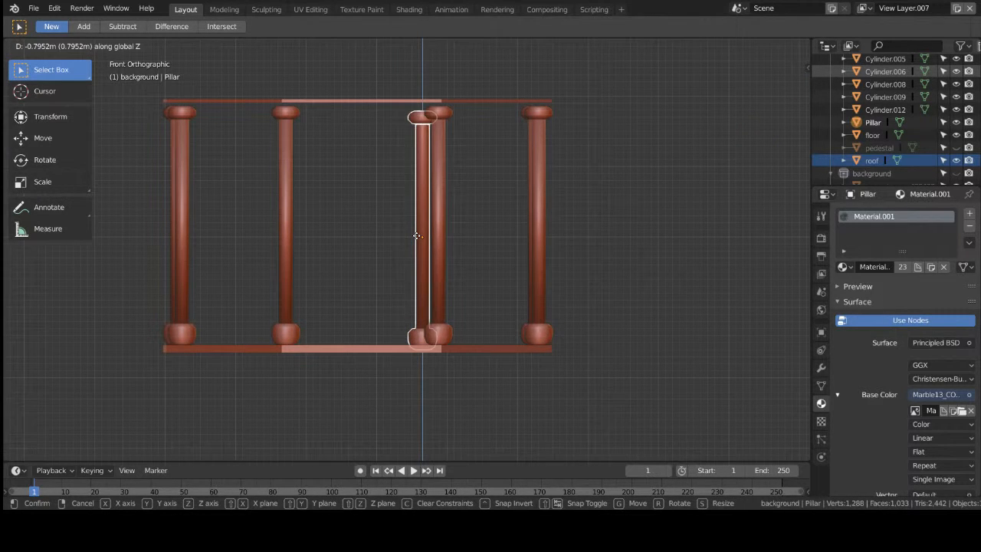
right_click(422, 234)
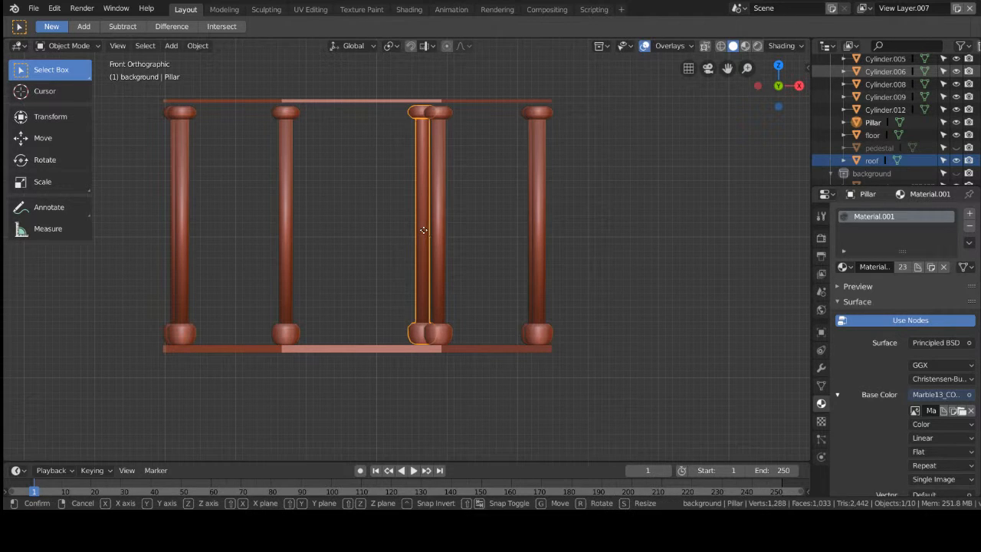
Lower the Pillar by 0.217 m along Z, deselect it and save the file.
key("g")
key("z")
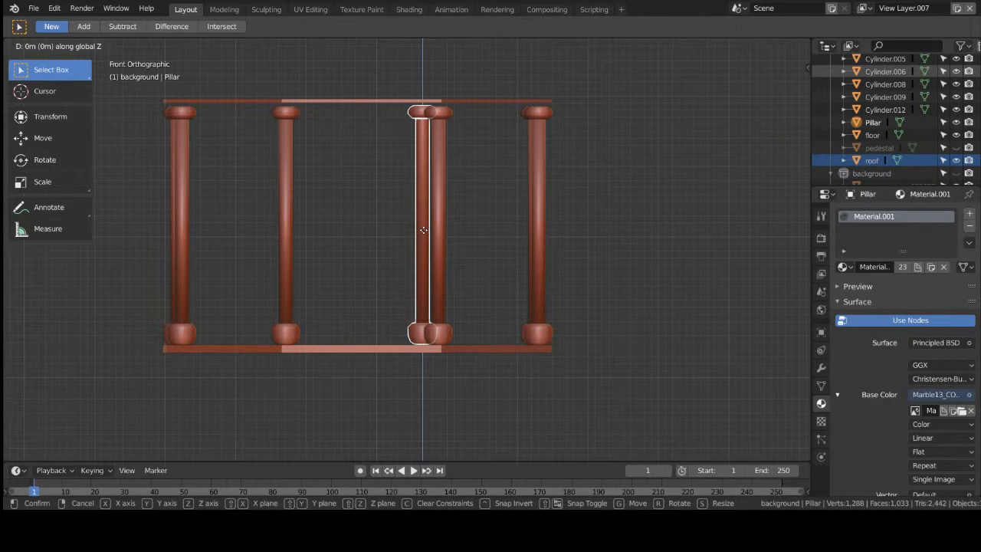
left_click(423, 230)
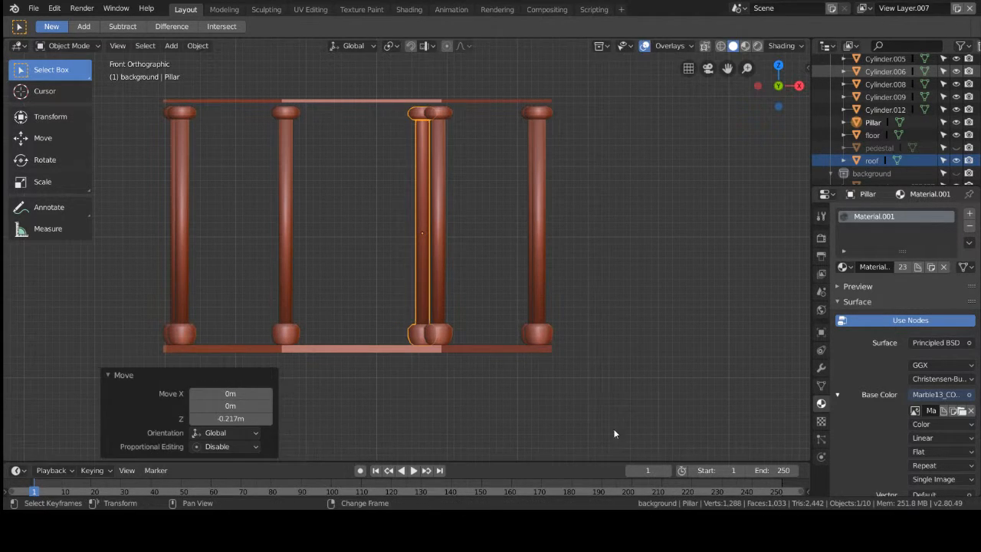
left_click(683, 357)
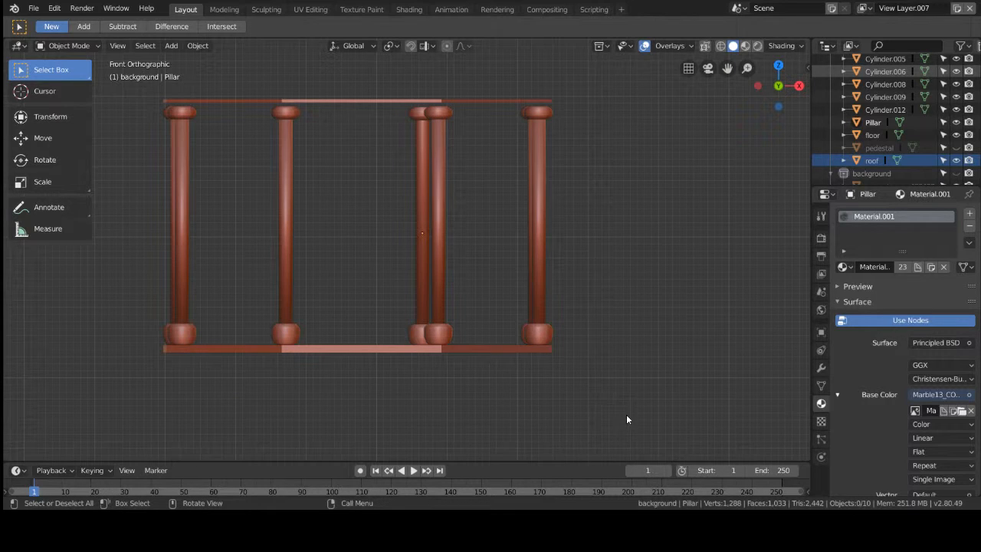
key("ctrl+s")
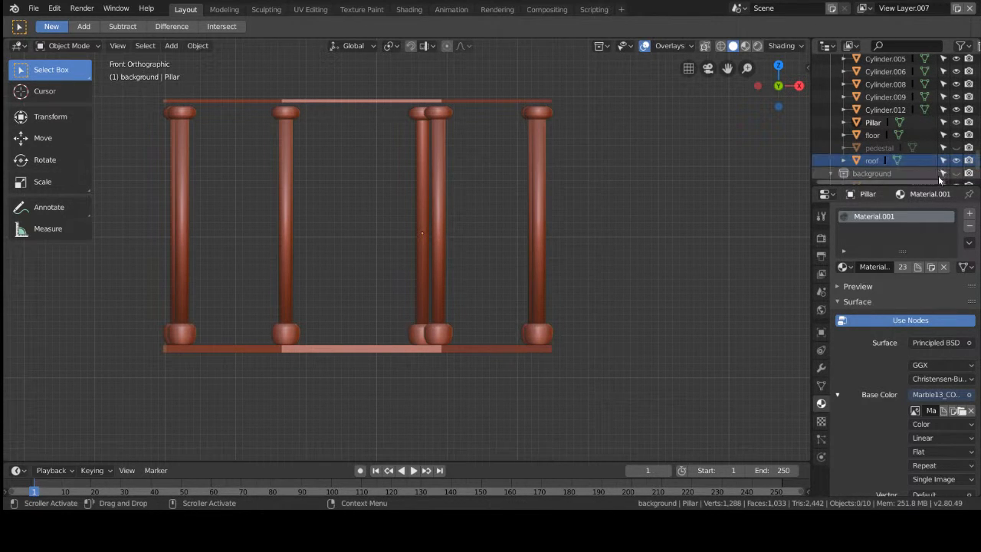
Hide the roof, the floor and the Pillar so only the old columns remain shown.
left_click(956, 161)
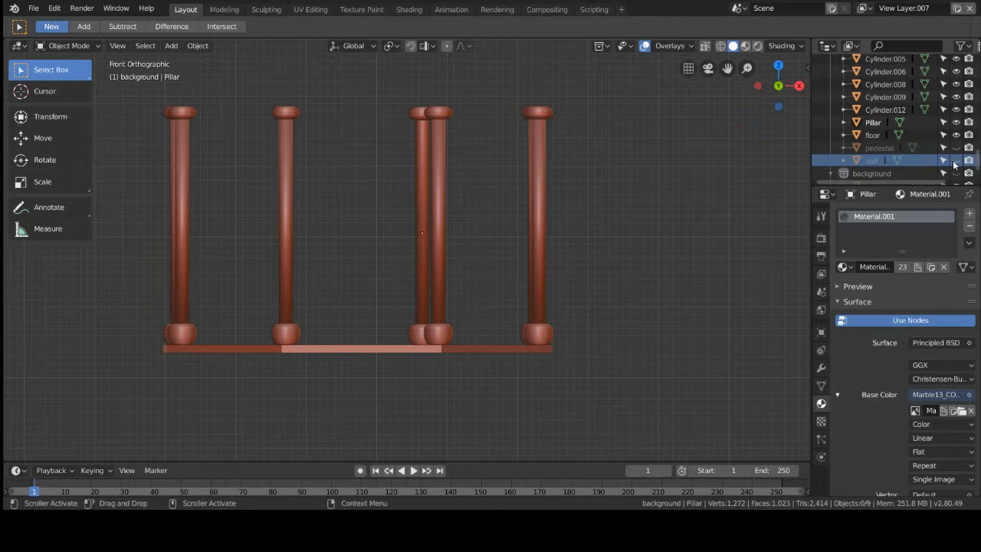
left_click(955, 135)
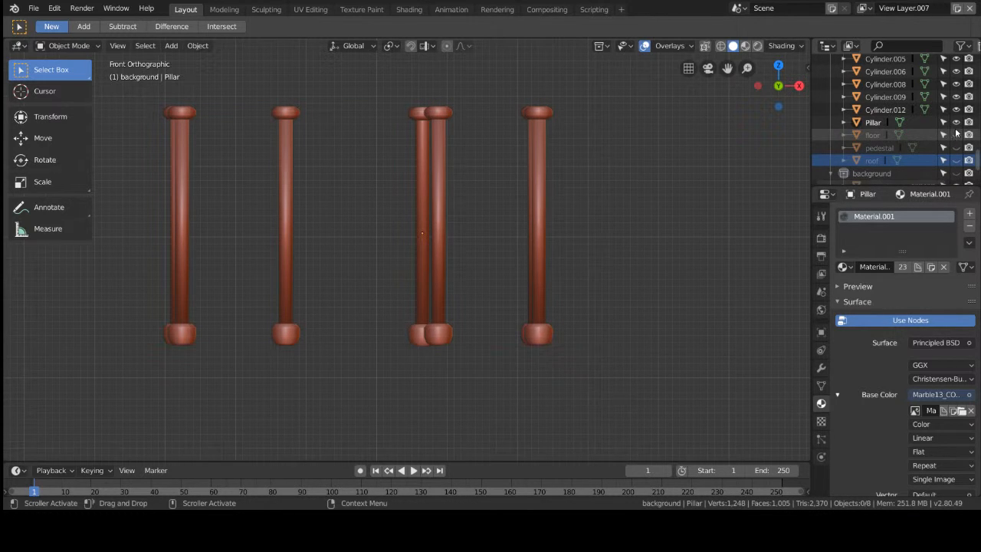
left_click(956, 123)
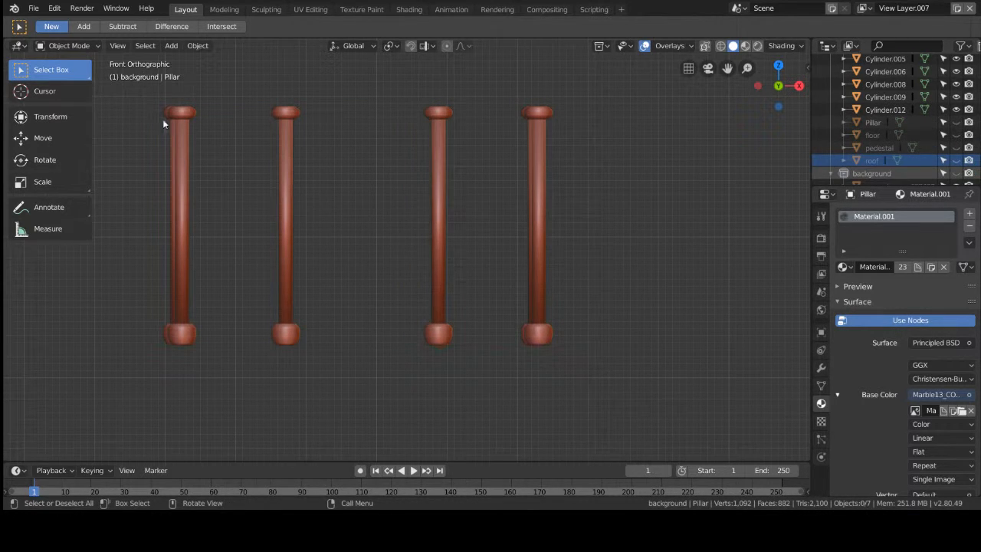
Delete all the old columns, and unhide the Pillar and the floor.
left_click_drag(137, 95, 641, 407)
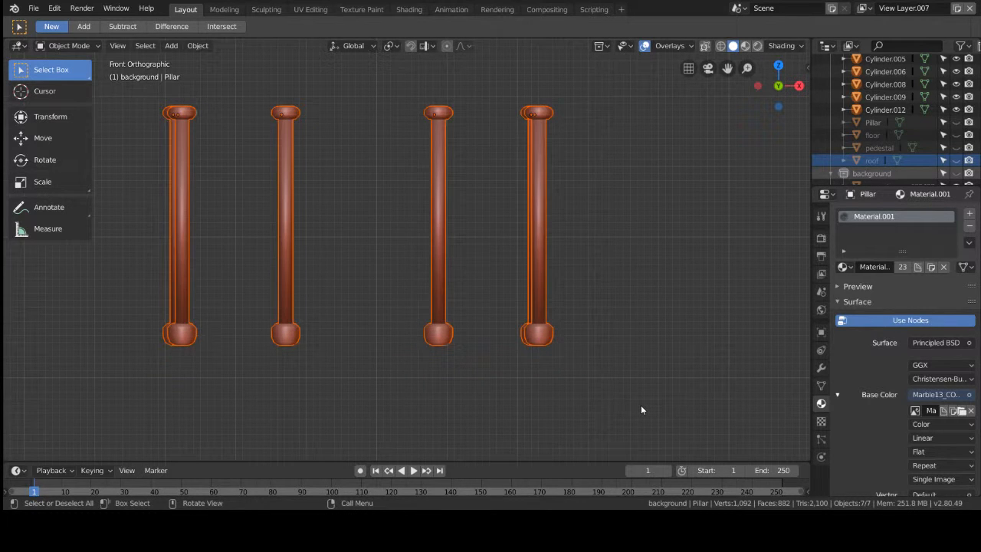
key("x")
left_click(641, 407)
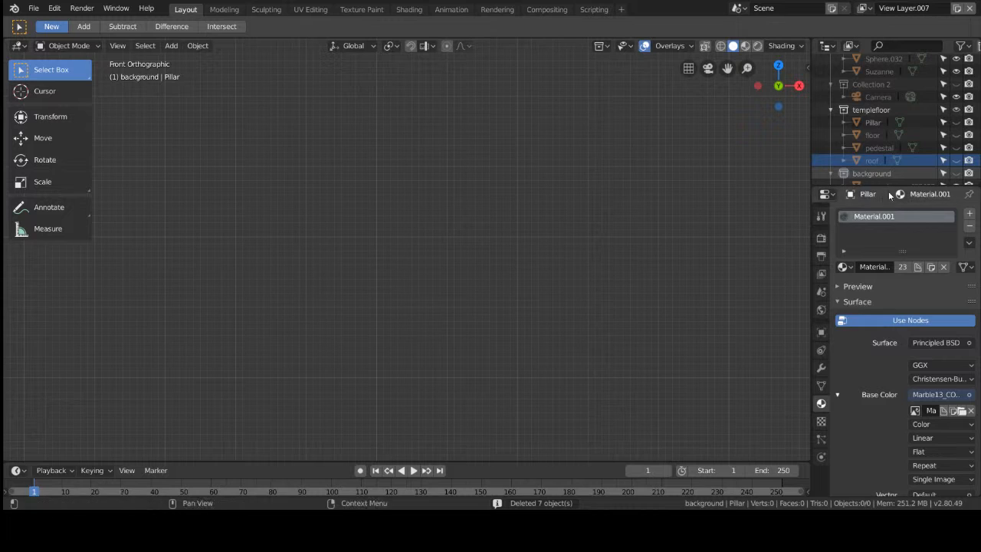
left_click(956, 124)
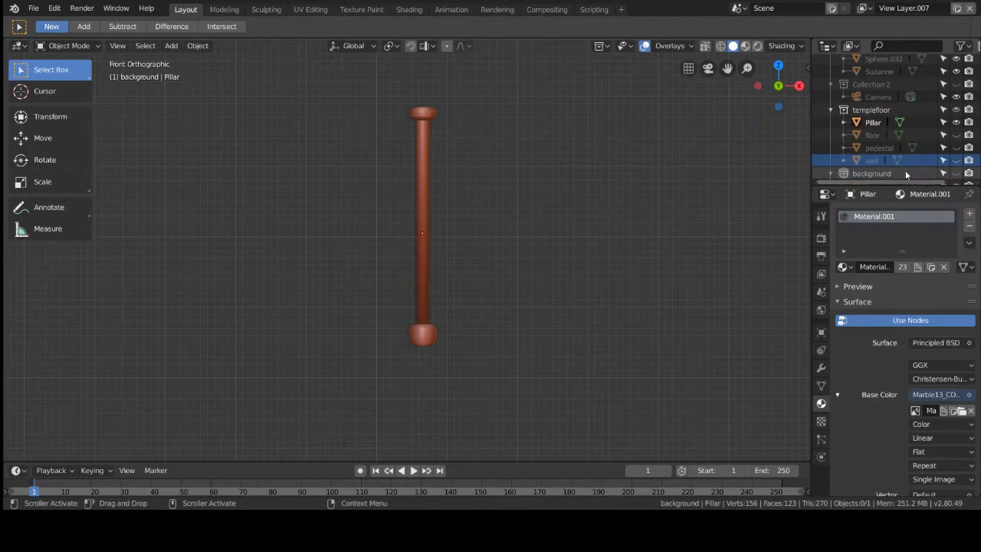
left_click(956, 135)
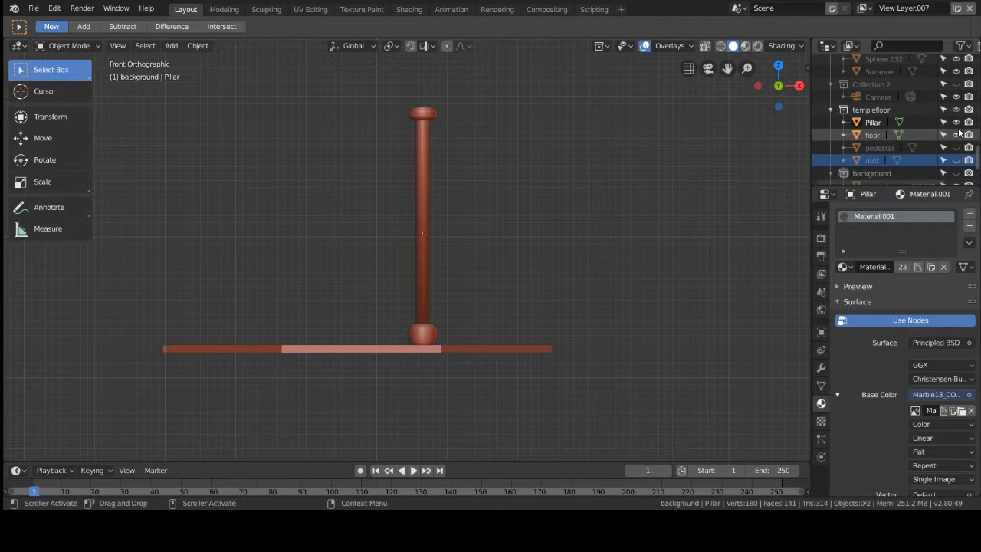
Switch to the top orthographic view of the floor and select the Pillar.
mouse_move(632, 308)
middle_mouse_down()
mouse_move(635, 246)
mouse_move(632, 308)
middle_mouse_up()
key("KP_1")
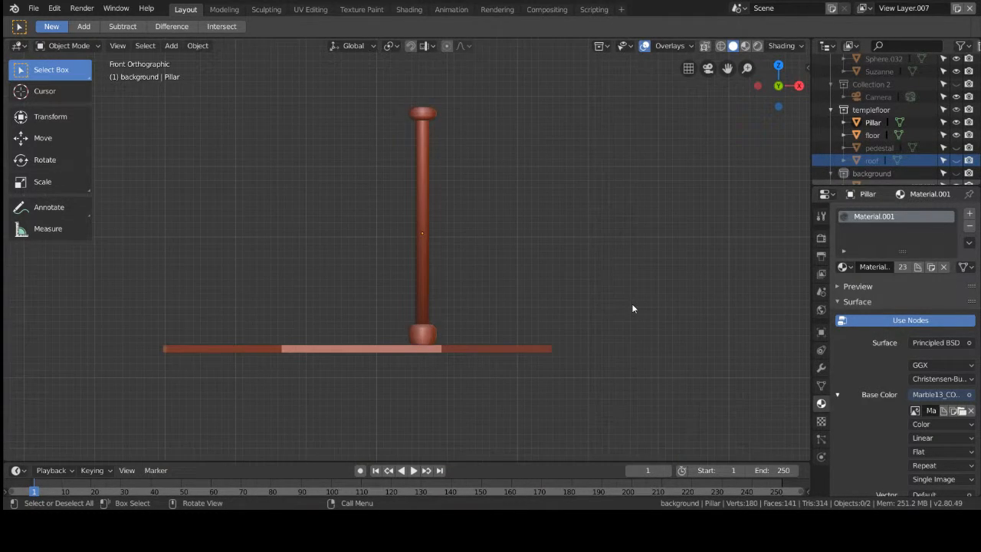
key("KP_3")
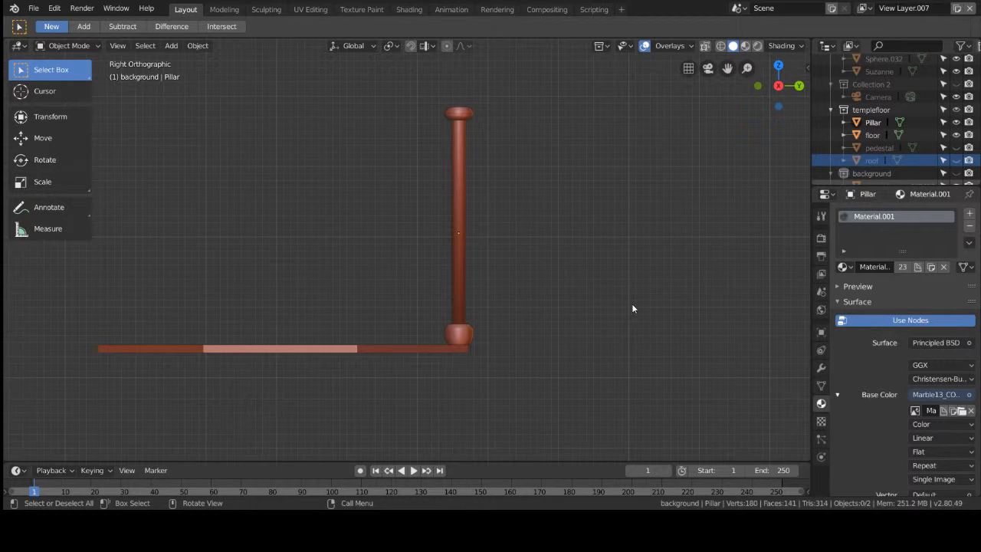
key("KP_7")
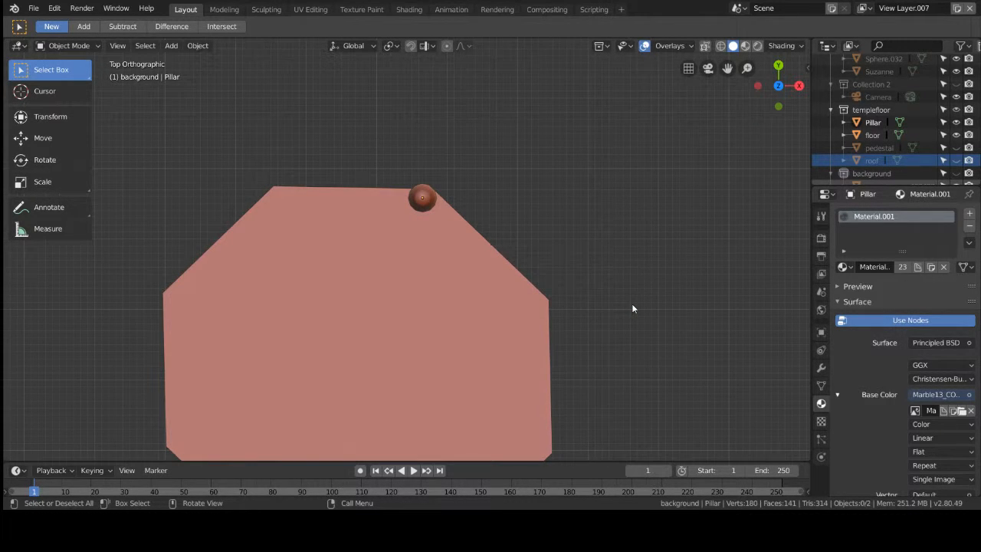
left_click(419, 200)
key("g")
key("y")
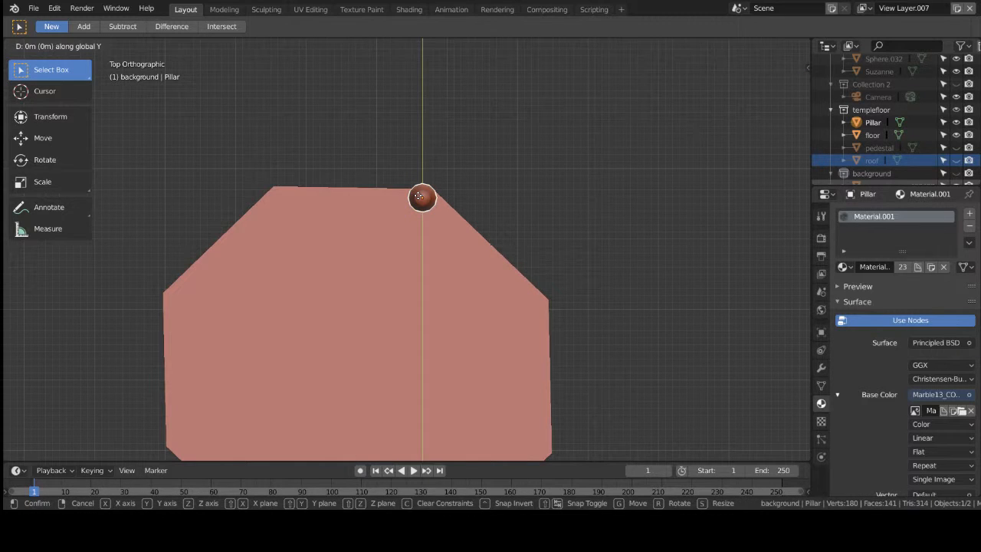
key("Escape")
Nudge the Pillar slightly along positive X toward the floor's nearest corner, then deselect it.
key("g")
key("x")
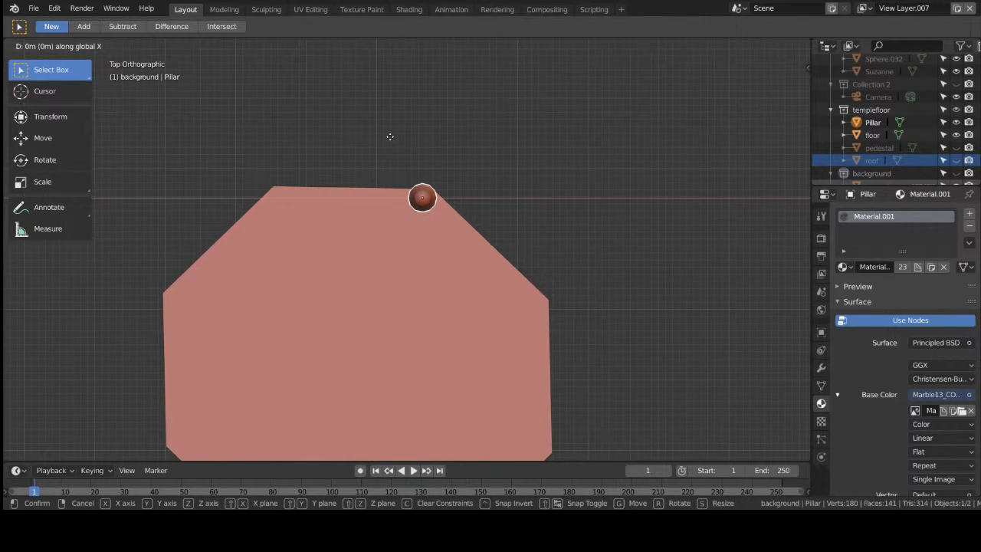
left_click(396, 140)
left_click(532, 264)
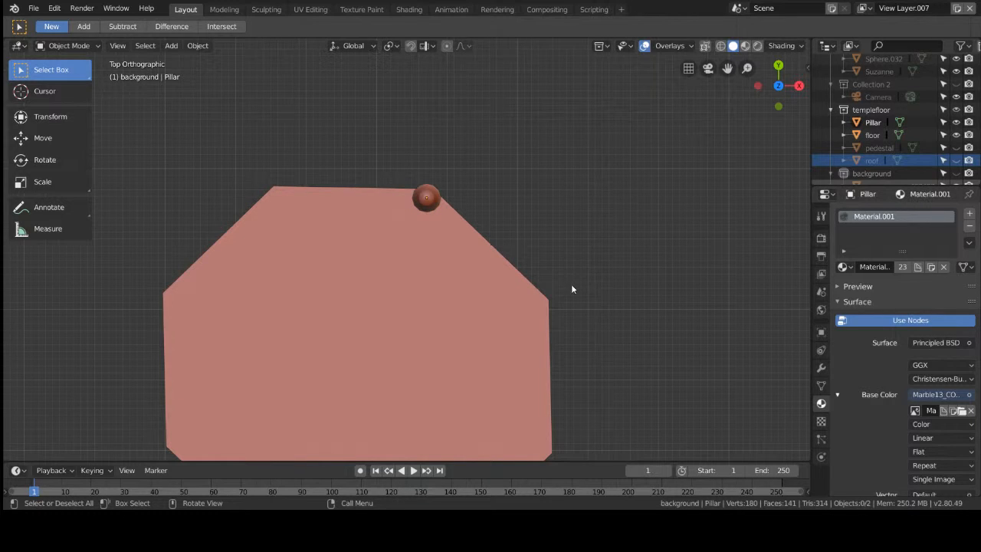
Duplicate the Pillar and offset the copy by -29.7 m along Y across the floor.
left_click(435, 201)
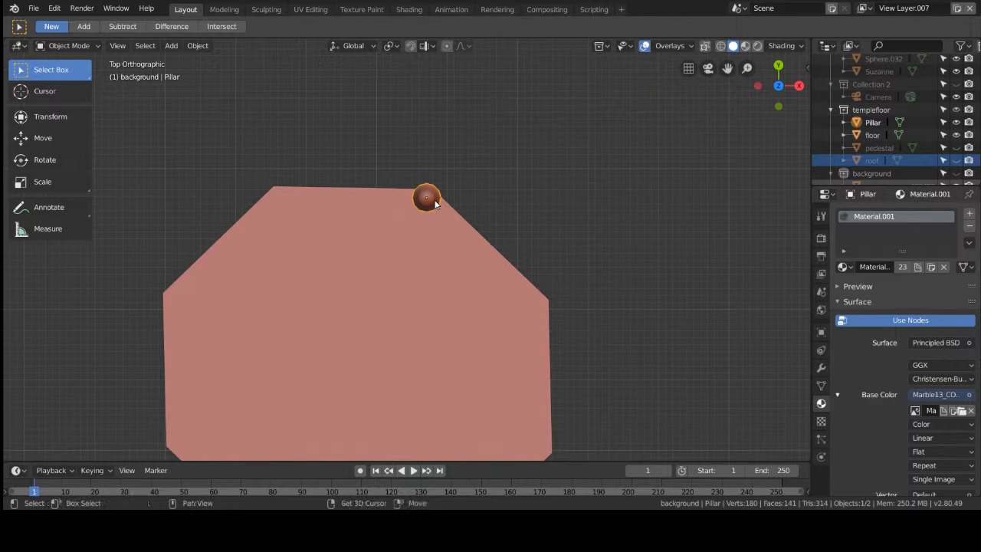
key("shift+d")
key("y")
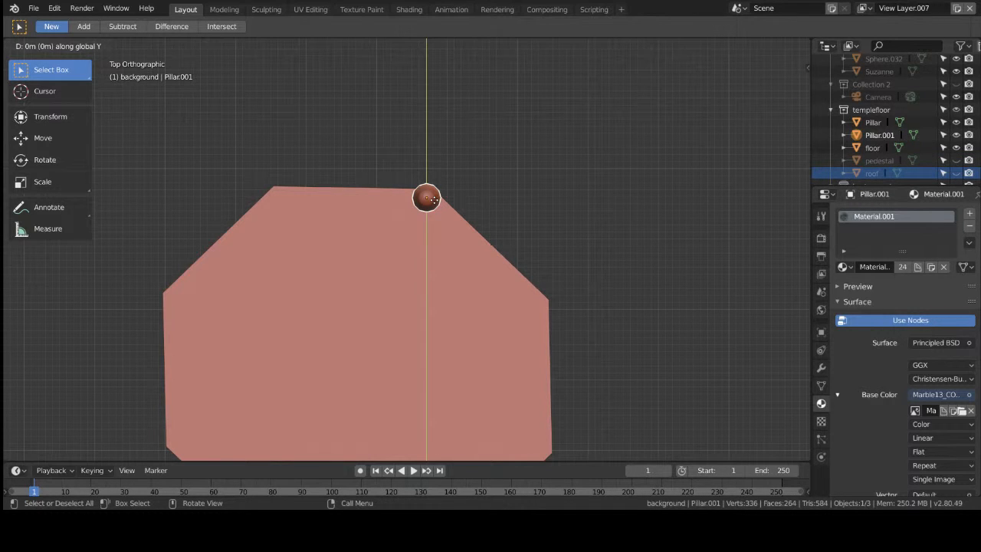
left_click(446, 409)
scroll(574, 337, "down", 2)
middle_click_drag(610, 311, 711, 186, "shift")
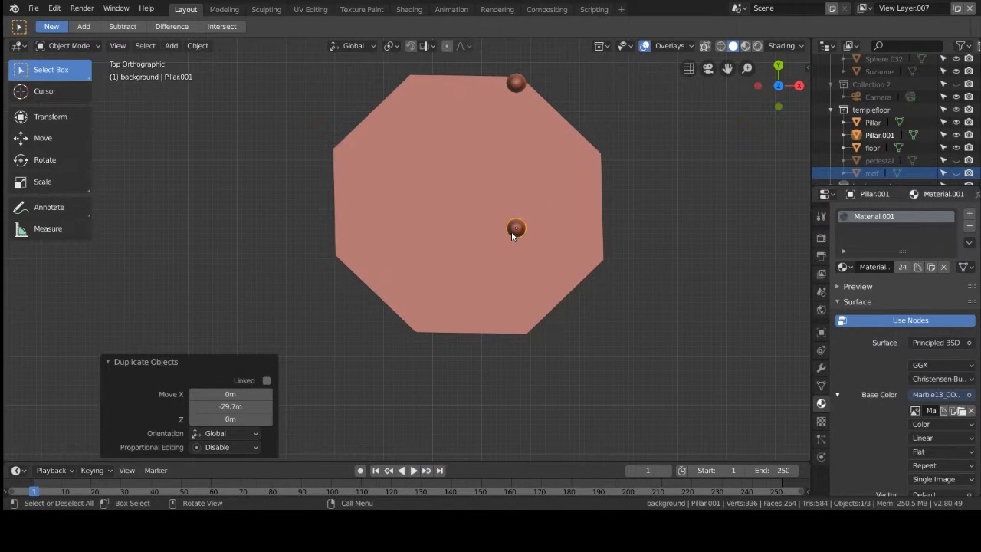
Move the copy Pillar.001 a further -20.6 m along Y and 0.625 m along X onto the opposite floor corner.
key("g")
key("y")
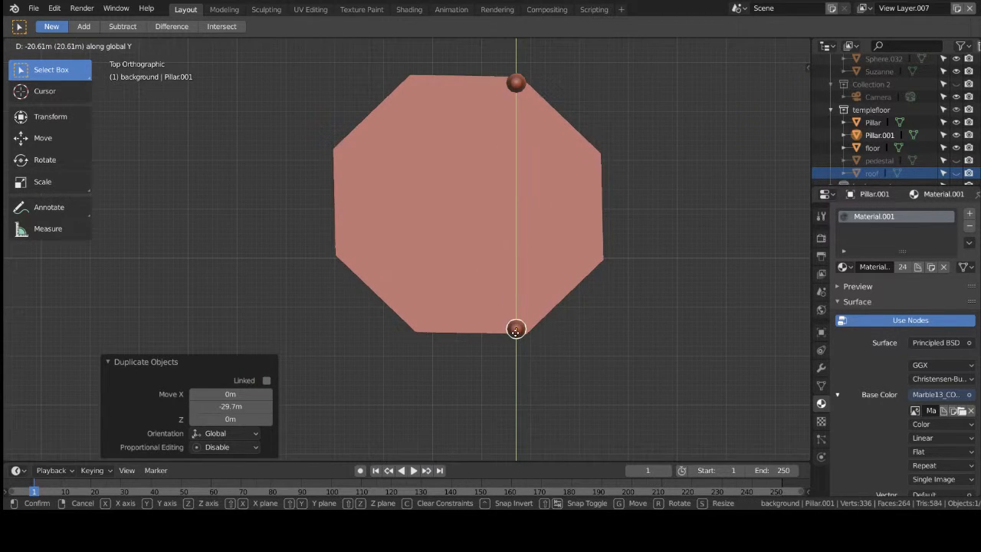
left_click(516, 331)
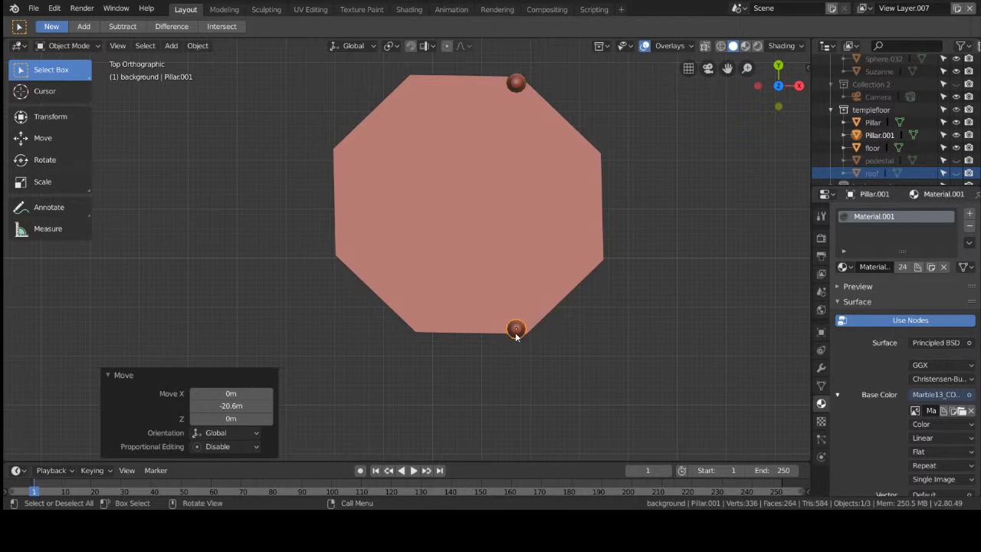
key("g")
key("x")
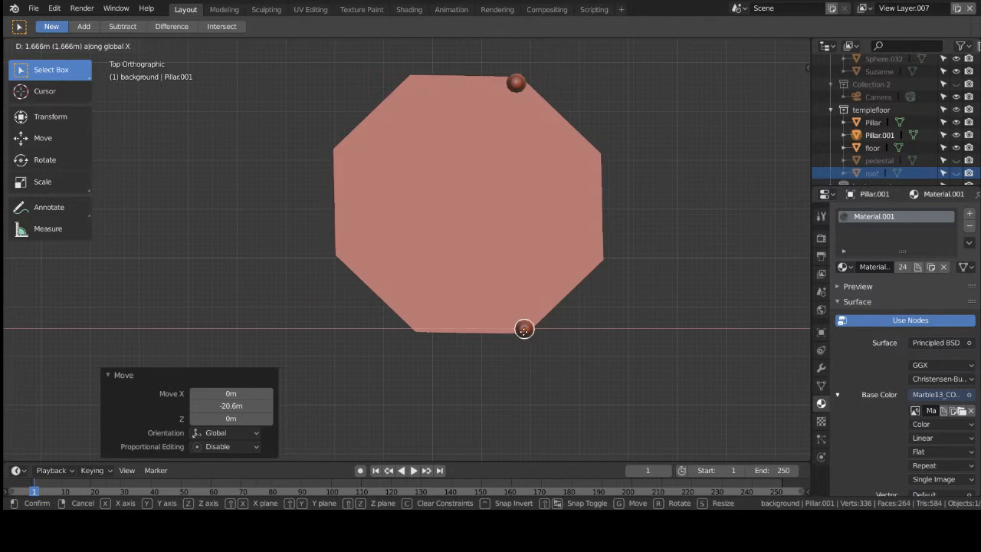
left_click(518, 330)
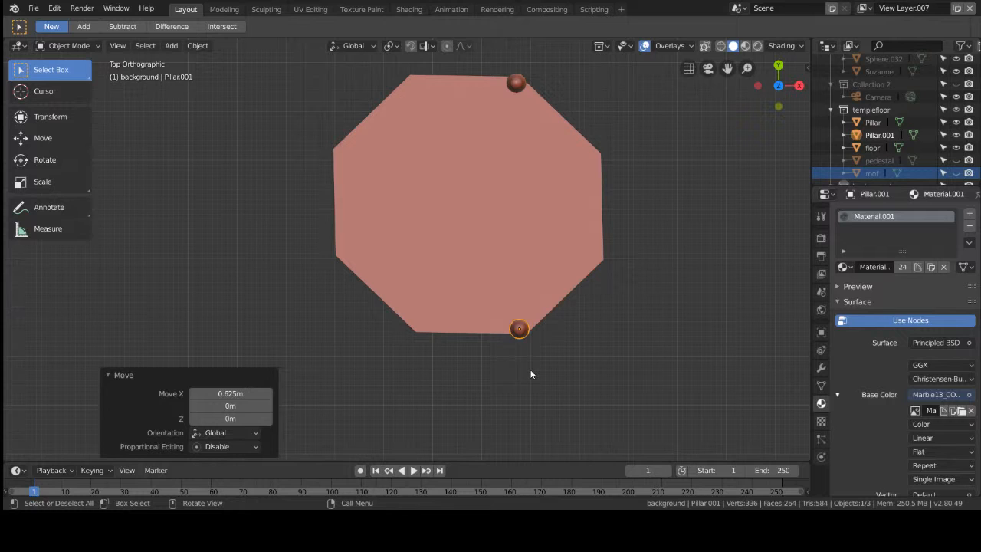
key("shift+d")
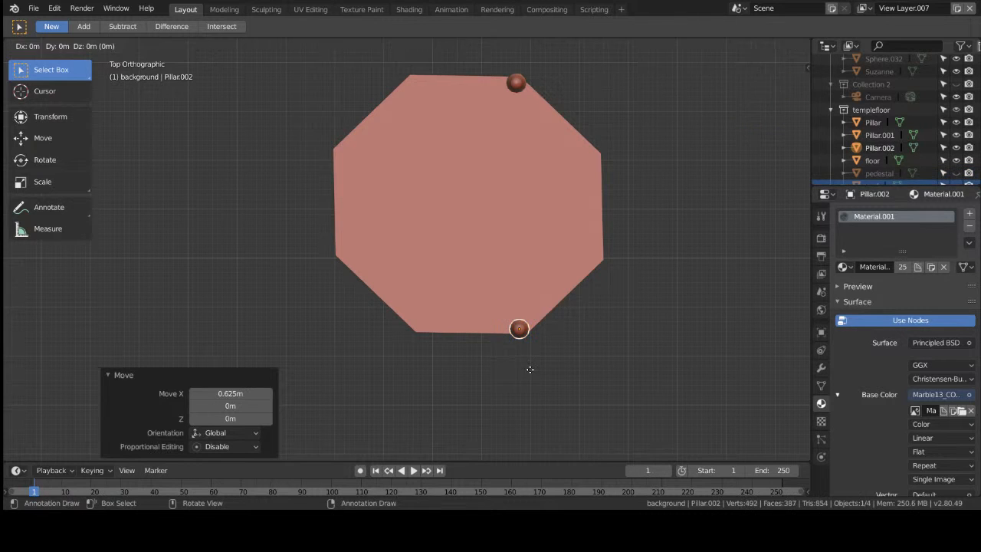
key("y")
right_click(530, 370)
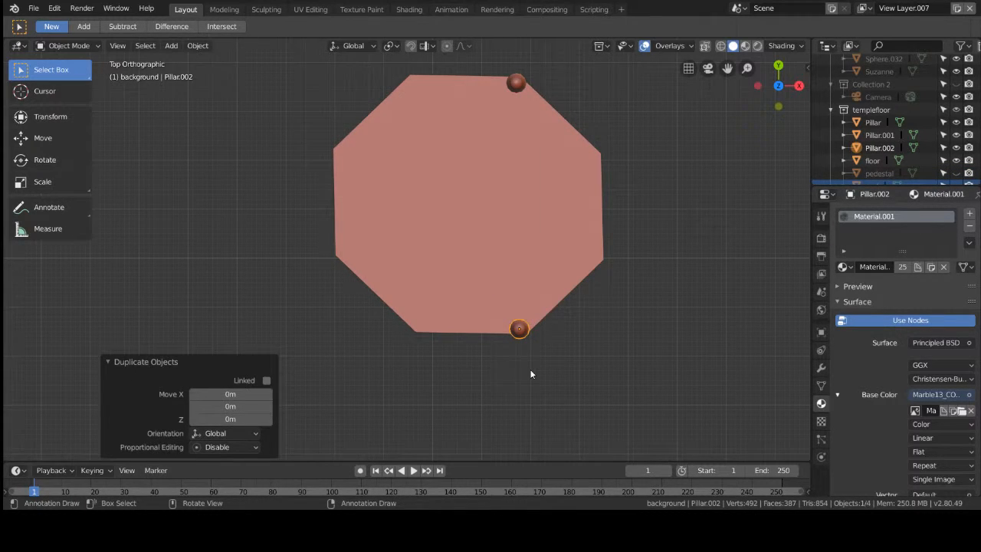
key("g")
left_click(621, 359)
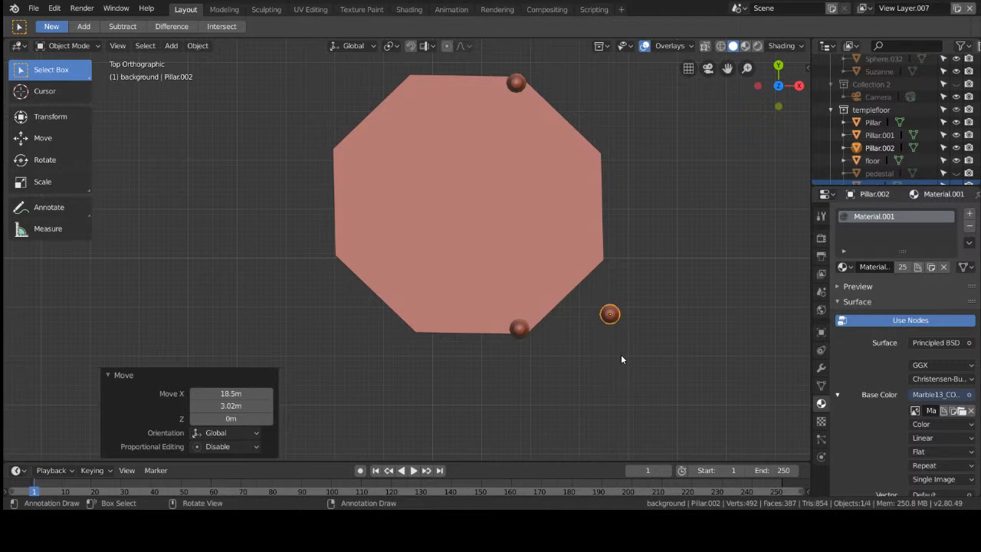
key("x")
left_click(622, 357)
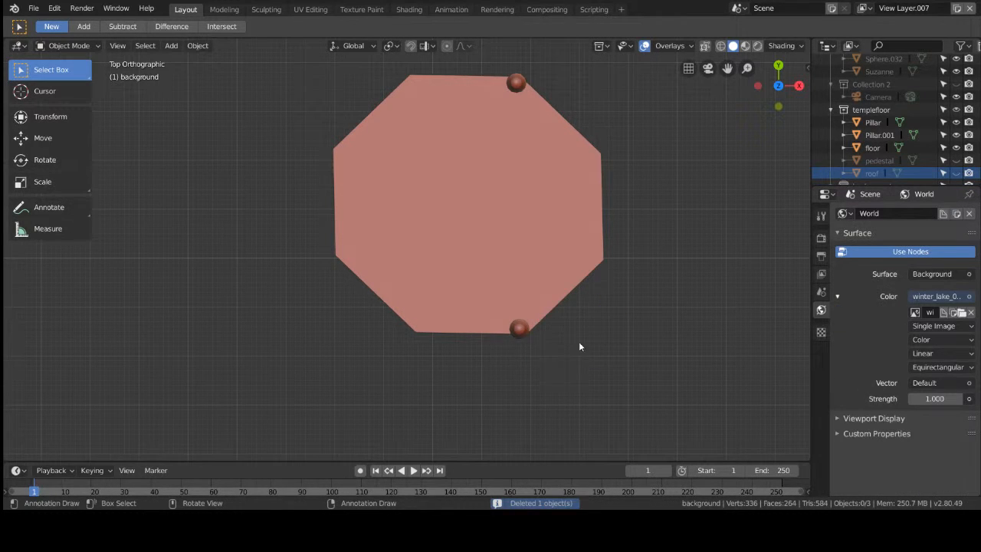
Duplicate Pillar.001 about -20.2 m along X to the adjacent floor corner, and duplicate that copy about 49.9 m along Y to the opposite corner.
left_click(520, 333)
key("shift+d")
key("x")
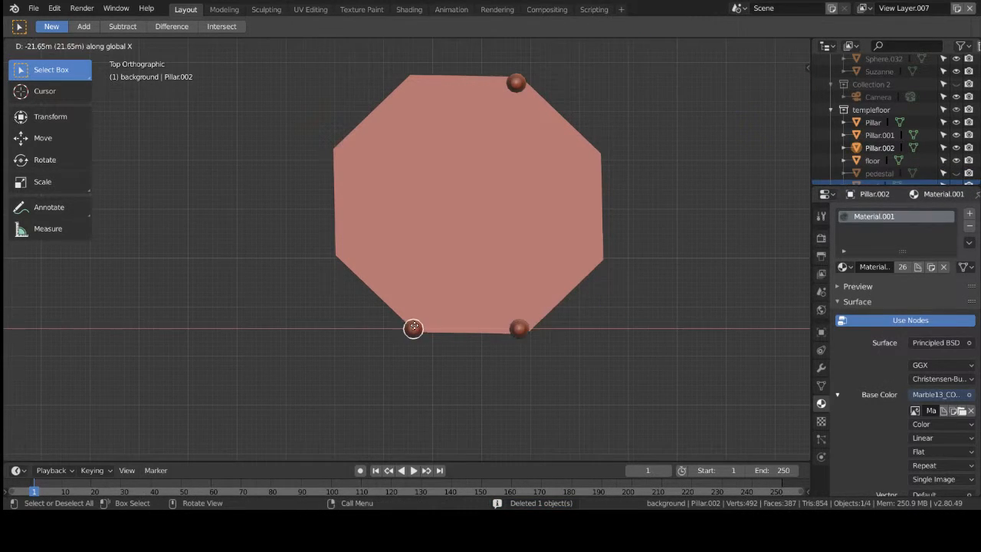
left_click(422, 328)
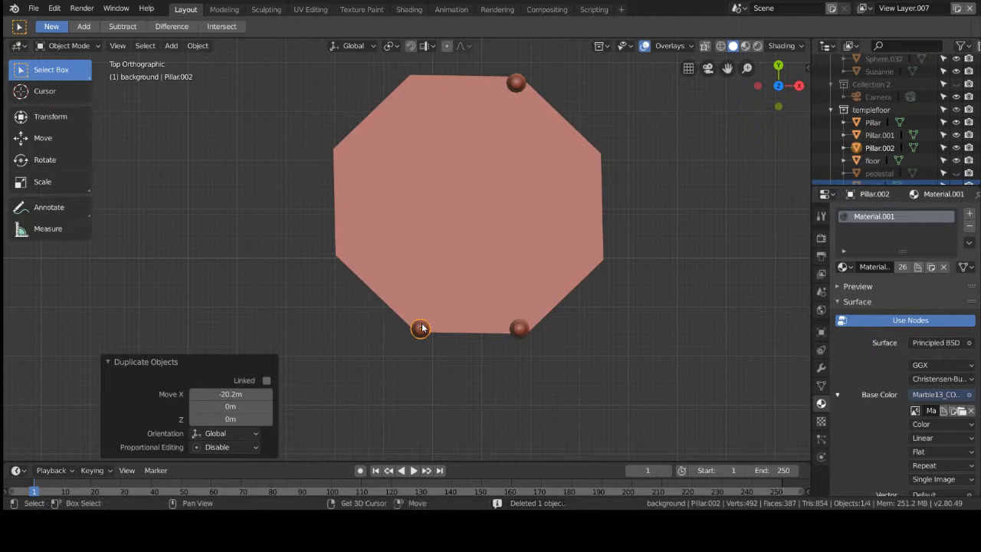
key("shift+d")
key("y")
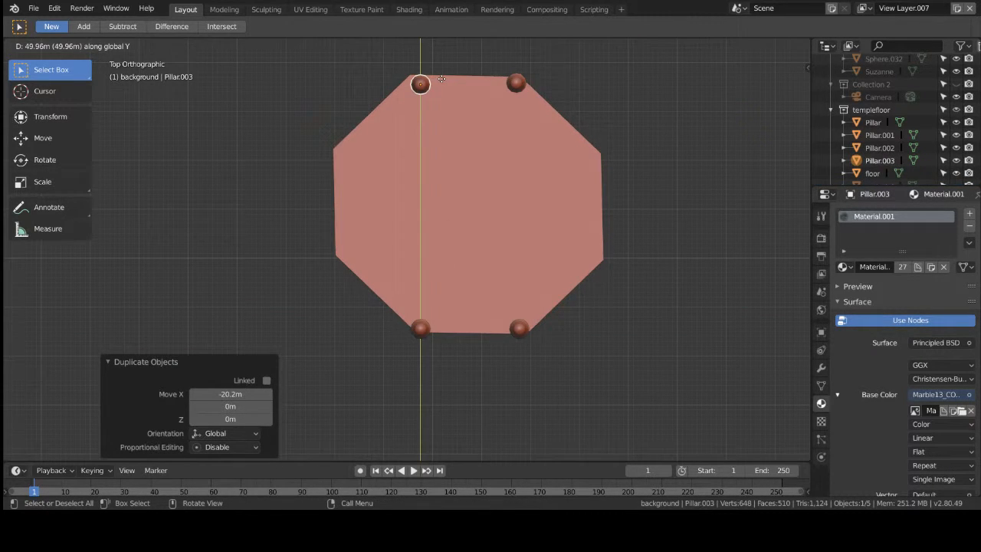
left_click(440, 81)
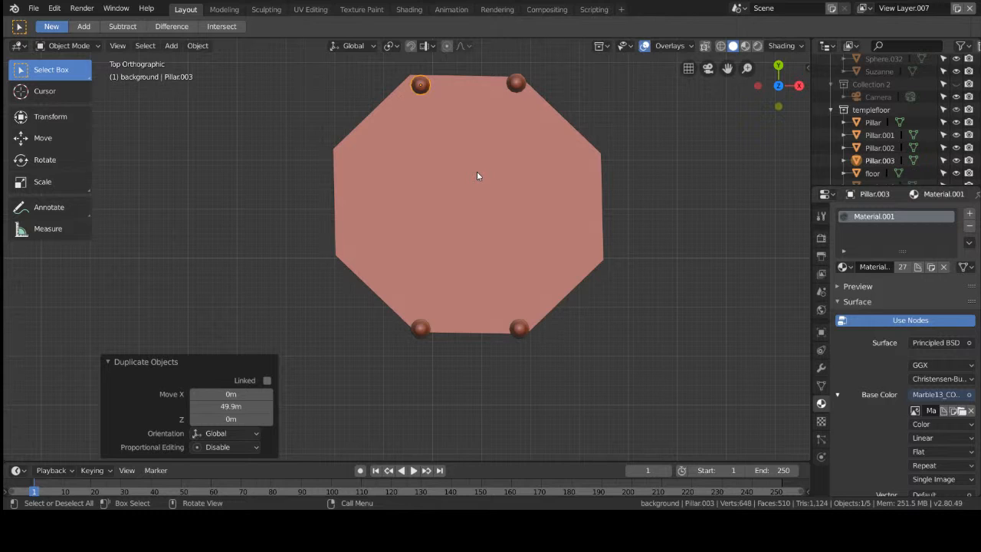
Duplicate the newest pillar about -13.3 m along Y and move the copy about -15.3 m along X onto the neighbouring empty floor corner.
key("shift+d")
key("y")
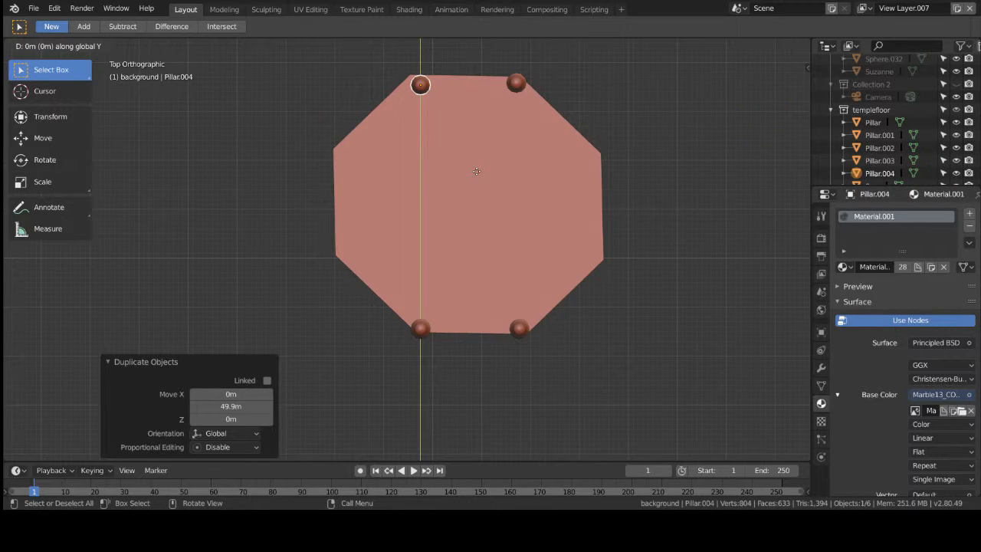
left_click(448, 238)
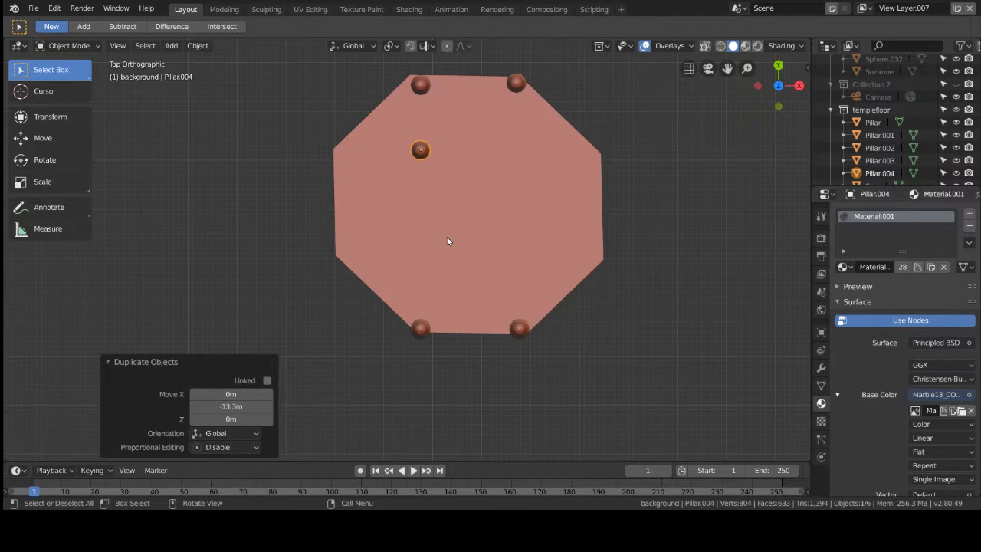
key("g")
key("x")
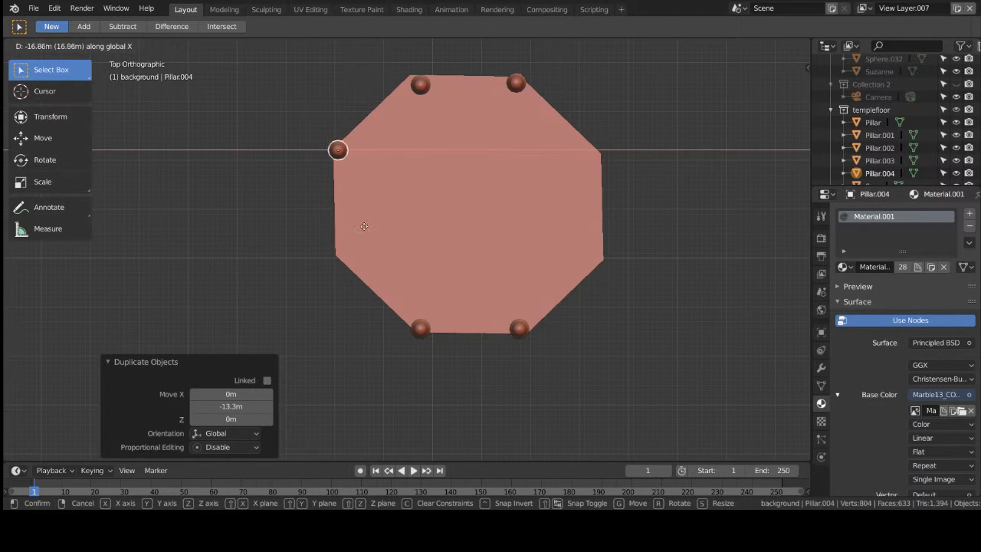
left_click(372, 229)
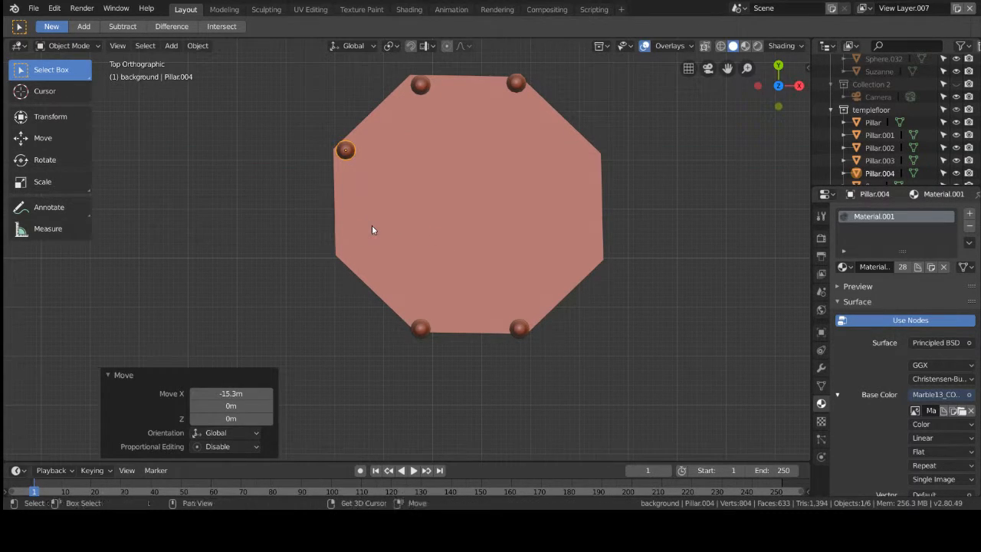
Duplicate the pillar about 49 m along X to the facing floor corner, and duplicate that copy about -21.8 m along Y to the next corner.
key("shift+d")
key("x")
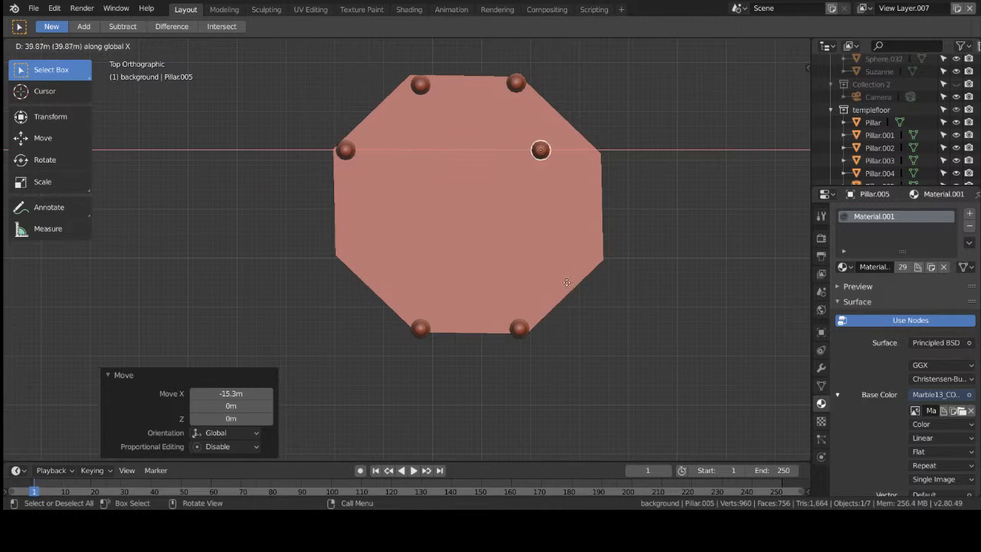
left_click(611, 269)
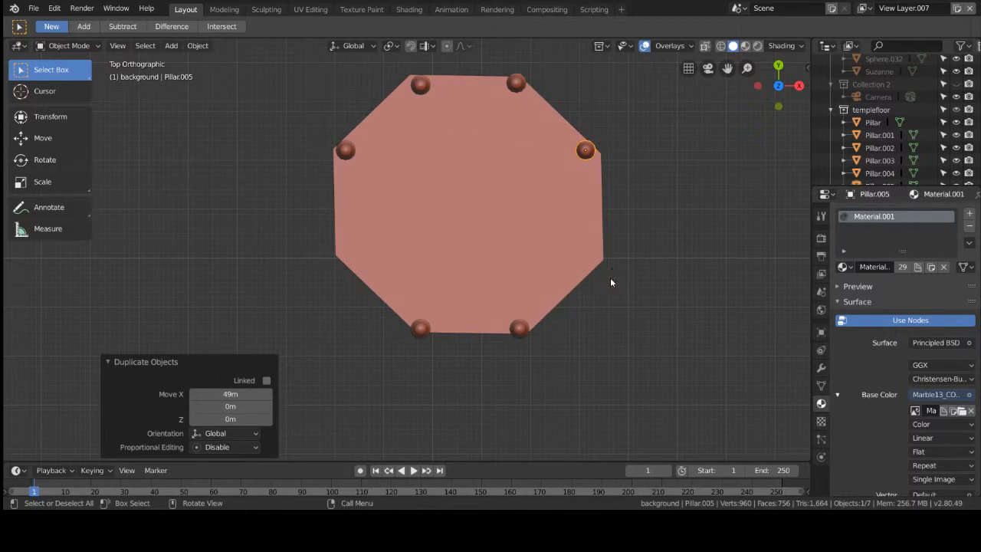
key("shift+d")
key("y")
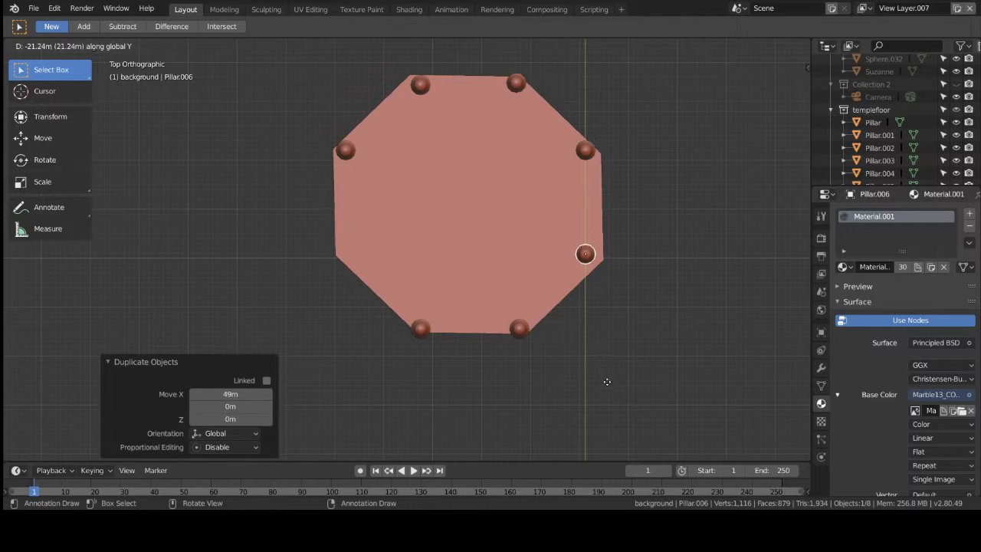
left_click(607, 384)
Duplicate the newest pillar along negative X onto the last empty floor corner, and deselect it.
key("shift+d")
key("x")
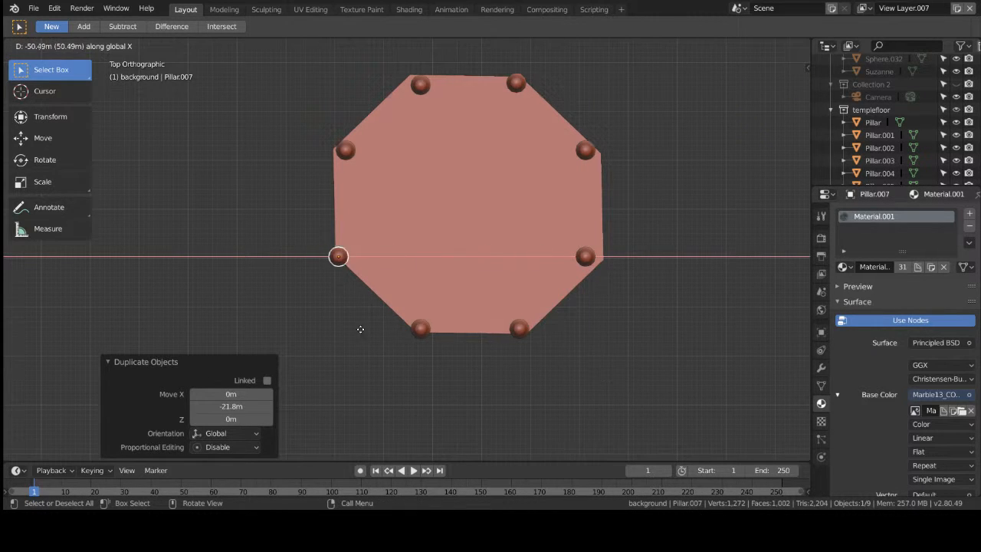
left_click(365, 321)
left_click(652, 388)
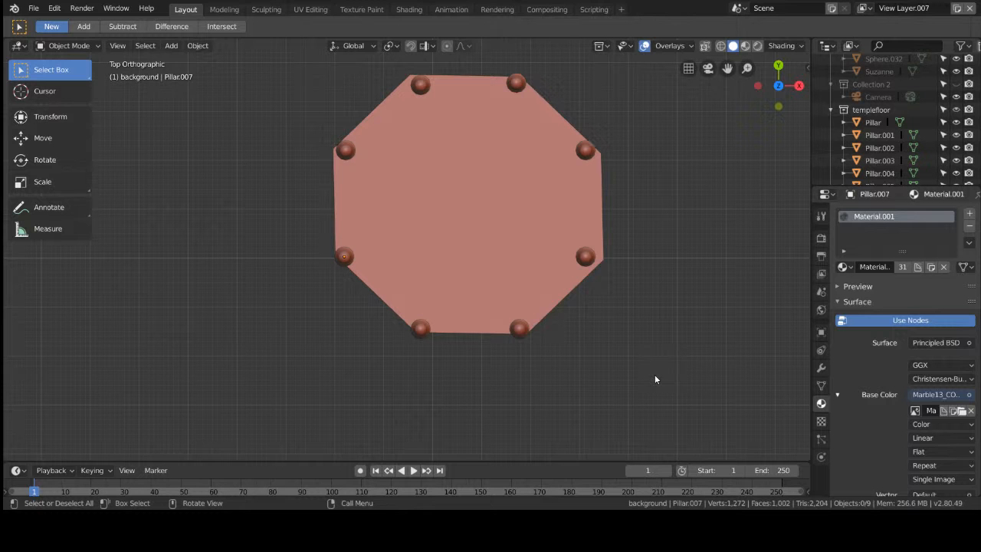
mouse_move(655, 374)
middle_mouse_down()
mouse_move(683, 335)
mouse_move(704, 269)
mouse_move(699, 236)
middle_mouse_up()
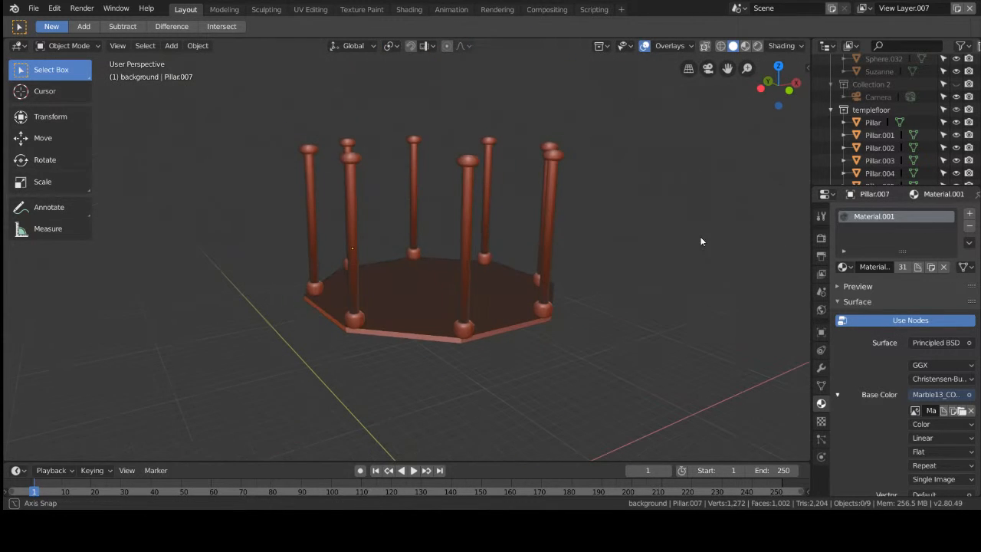
Switch the viewport to textured material preview shading and view the pillars and floor from a low angle.
left_click(745, 47)
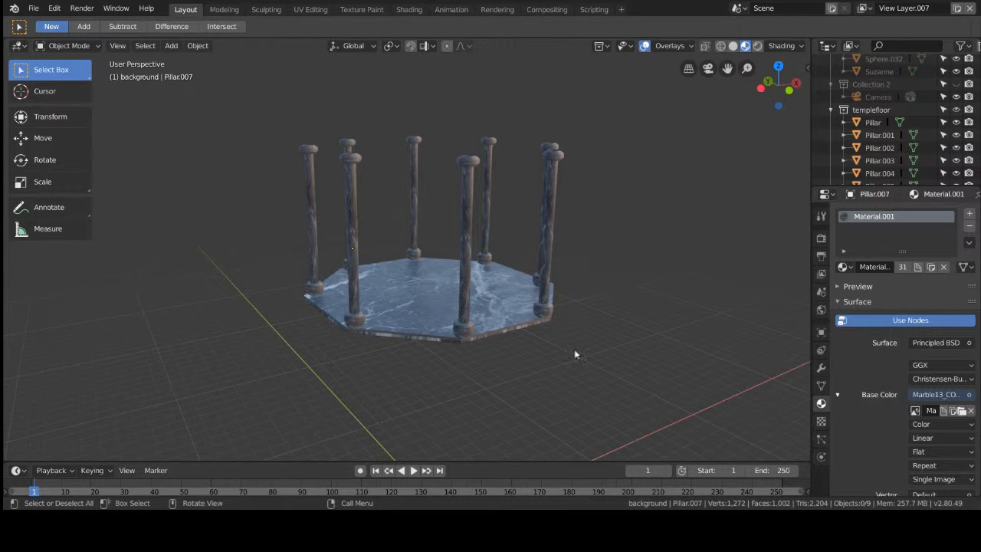
scroll(579, 391, "up", 2)
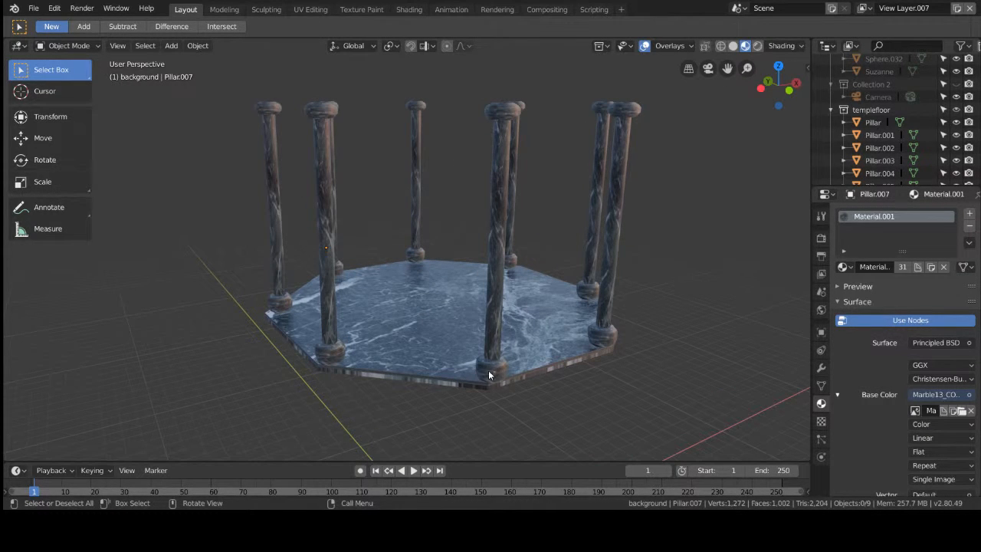
middle_click_drag(546, 381, 689, 314)
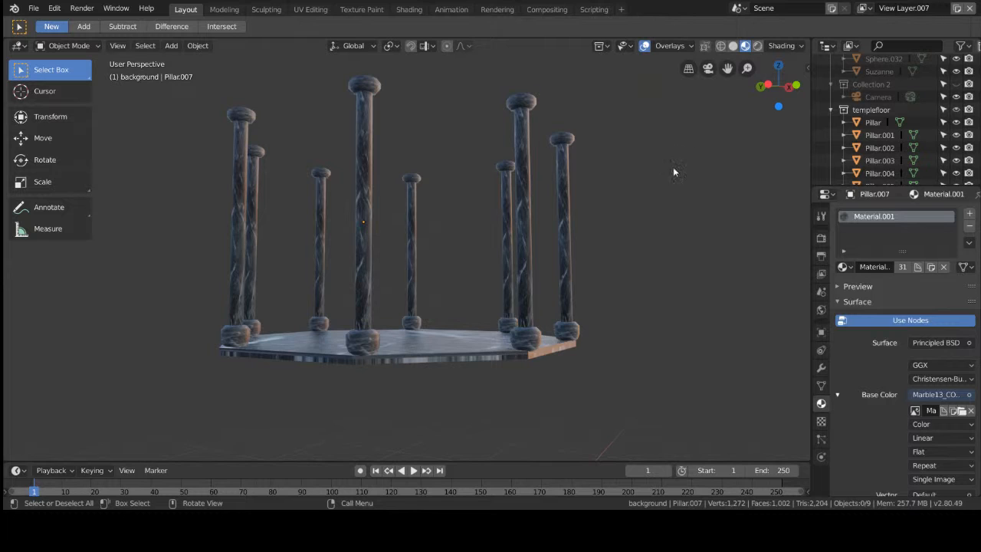
Move all eight pillars into a new collection named "pillars".
left_click(250, 206)
left_click(243, 220)
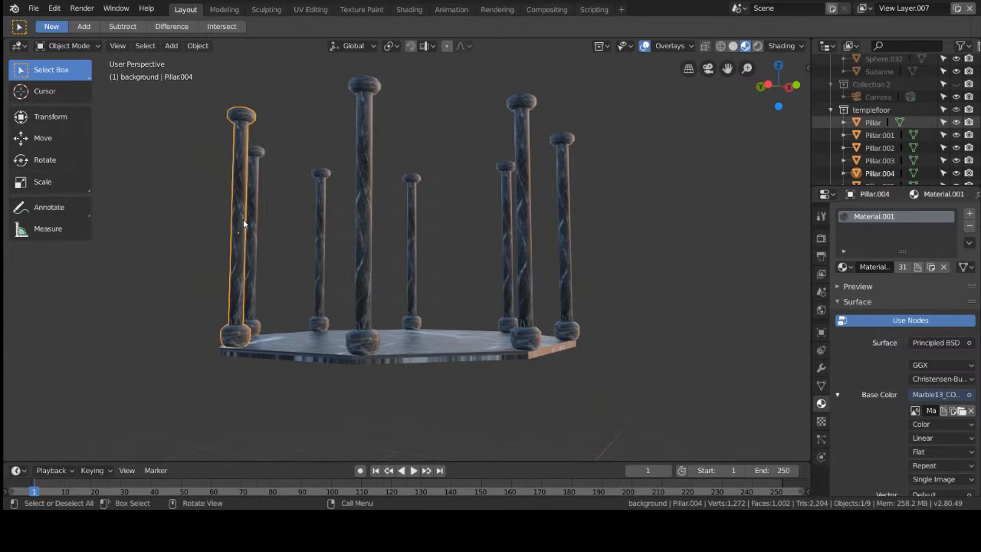
left_click(259, 211, "shift")
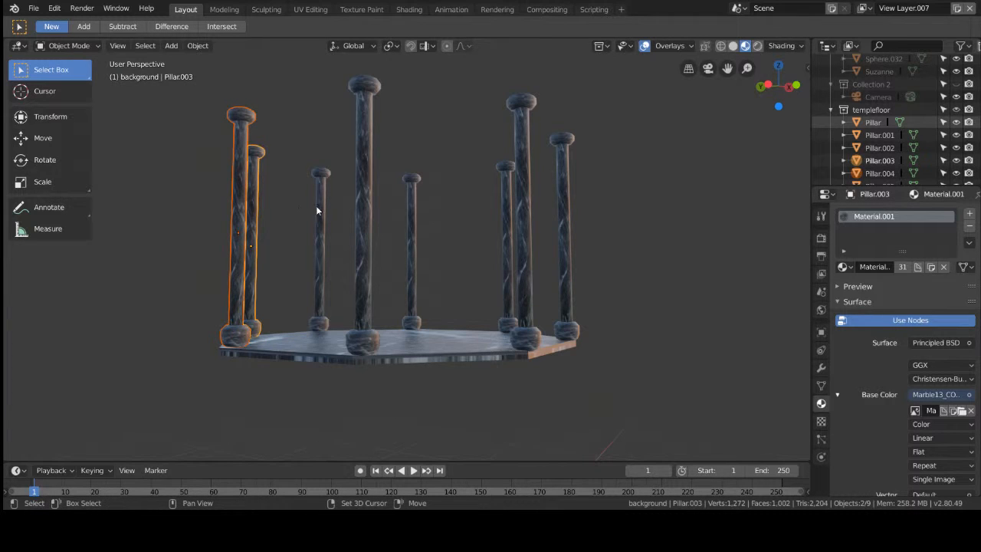
left_click(318, 207, "shift")
left_click(360, 207, "shift")
left_click(411, 206, "shift")
left_click(505, 192, "shift")
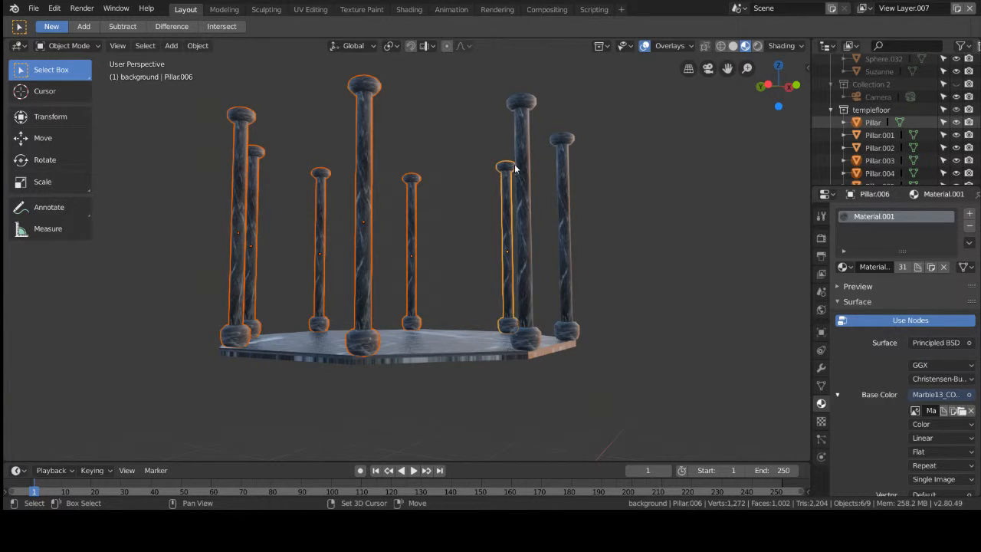
left_click(523, 184, "shift")
left_click(561, 180, "shift")
key("m")
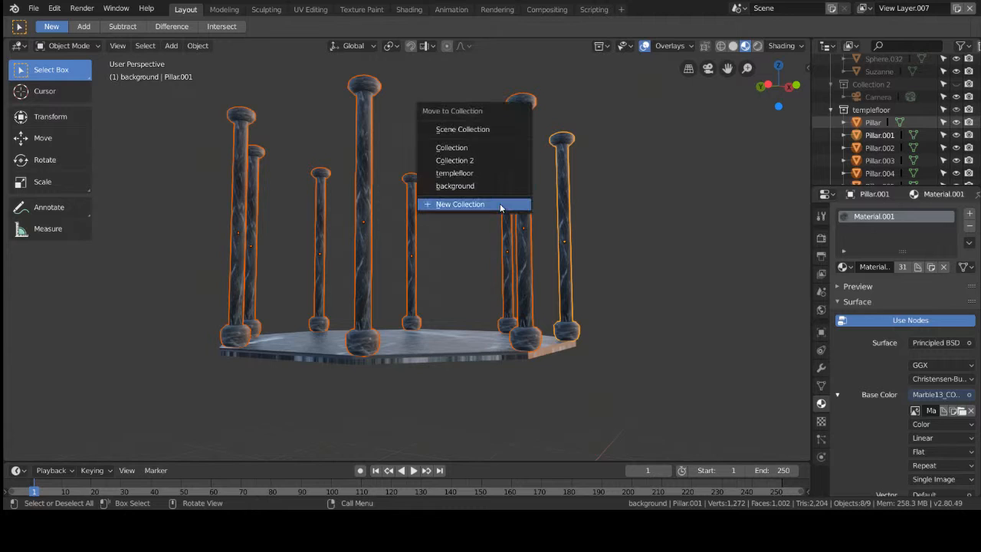
left_click(500, 204)
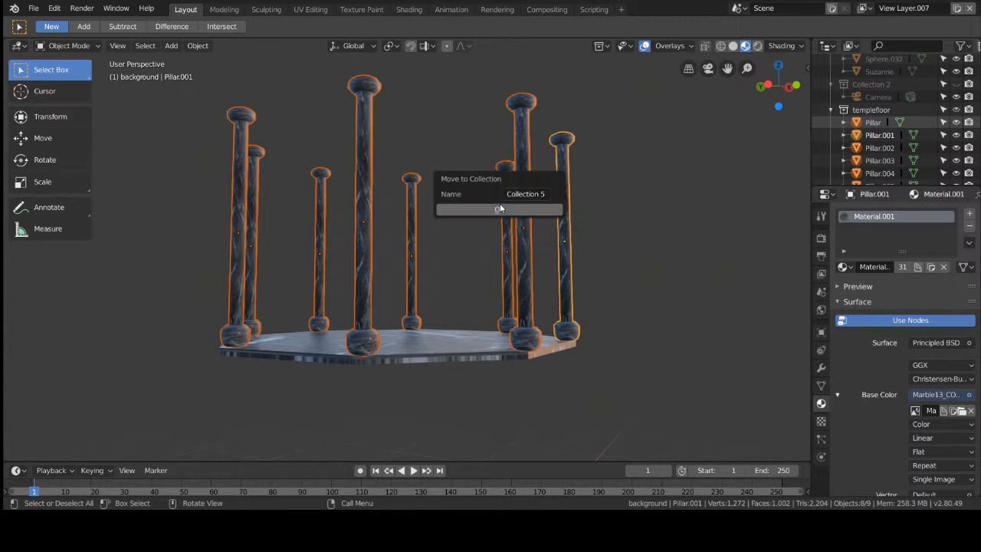
left_click(544, 194)
type("pil")
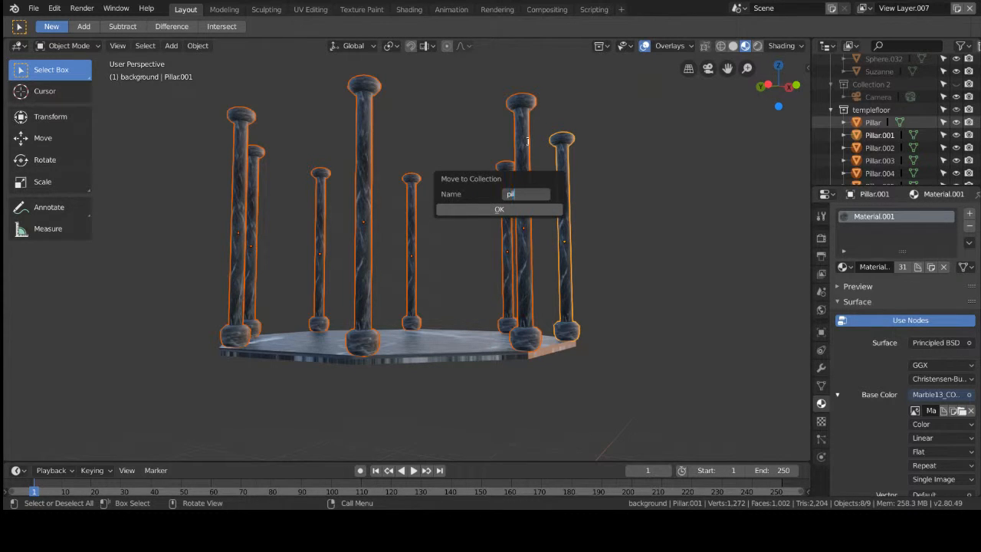
type("lars")
key("Return")
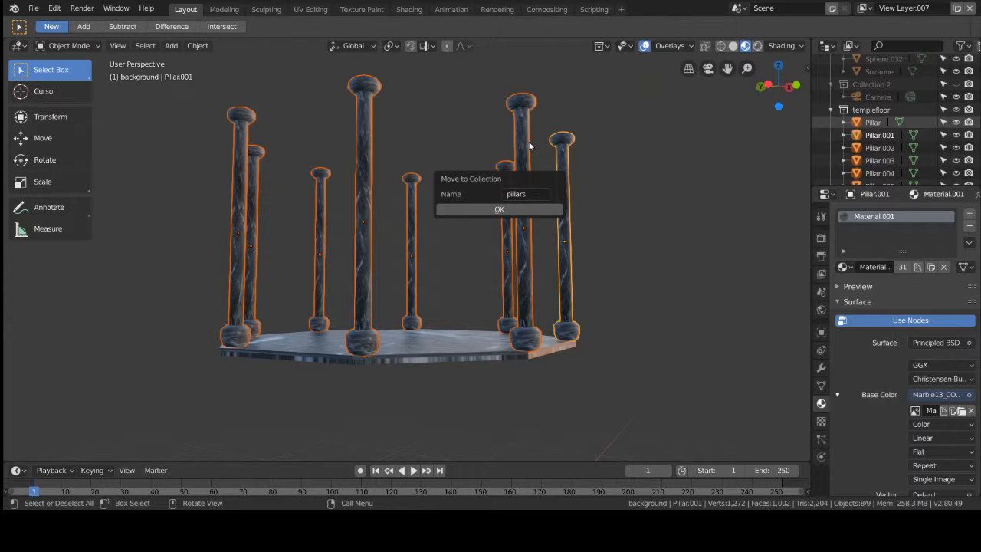
left_click(475, 210)
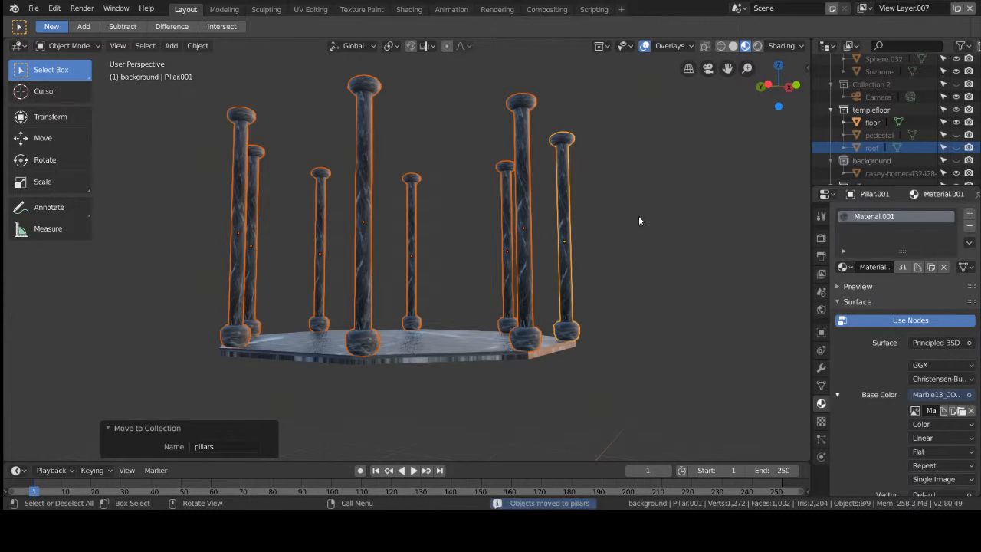
left_click(664, 255)
Hide the pillars collection in the viewport.
scroll(931, 121, "up", 8)
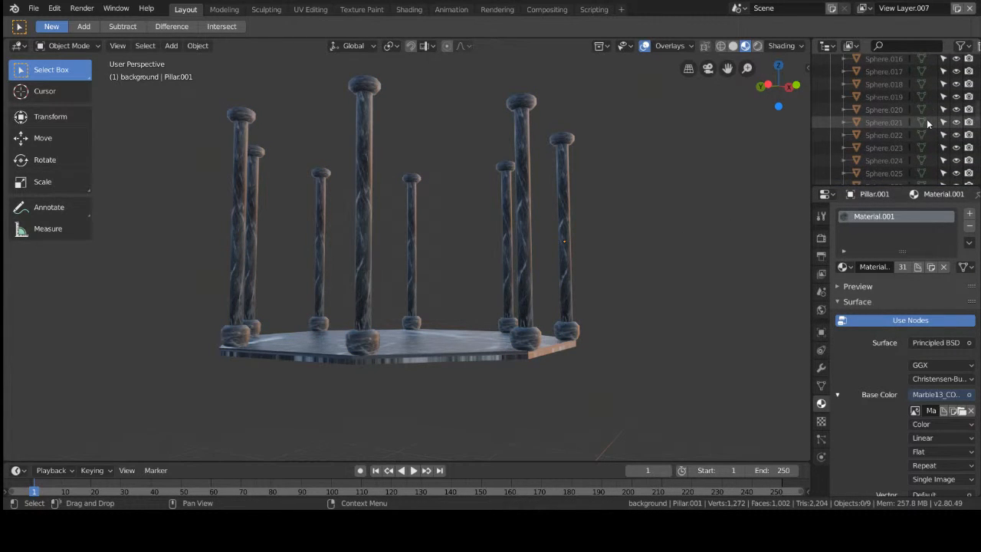
scroll(927, 121, "up", 8)
scroll(930, 130, "down", 10)
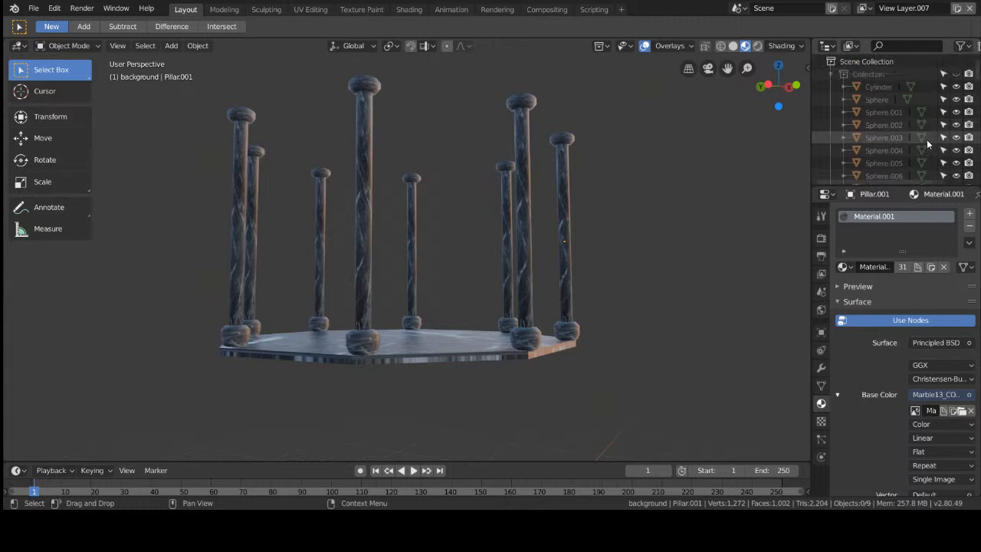
scroll(934, 132, "down", 8)
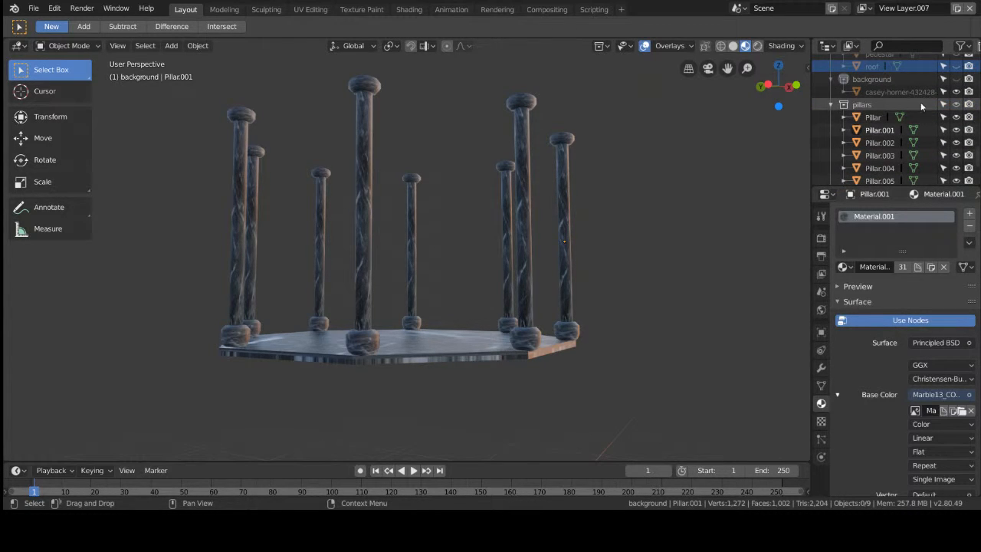
left_click(956, 104)
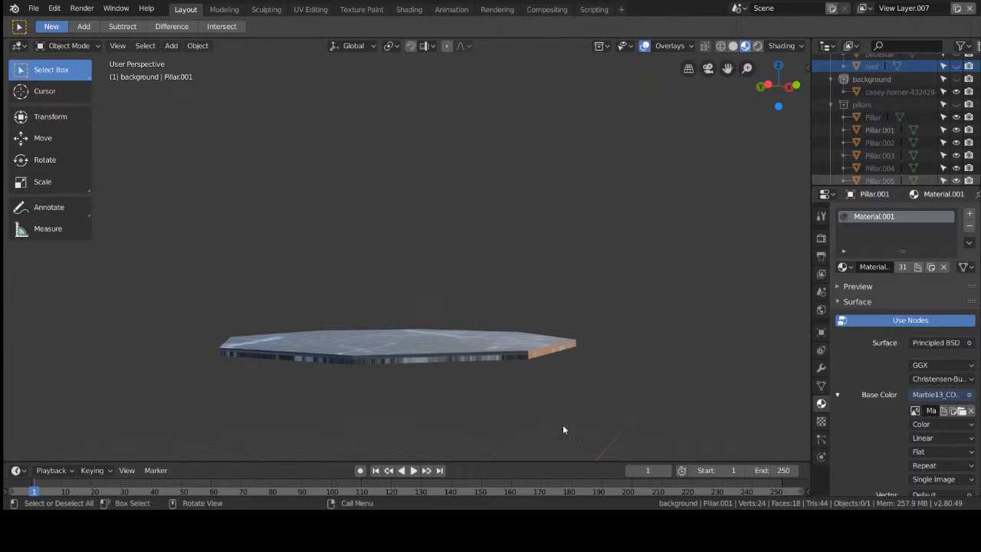
Open the floor object in the UV Editing workspace and select one of its side faces.
left_click(389, 350)
left_click(310, 9)
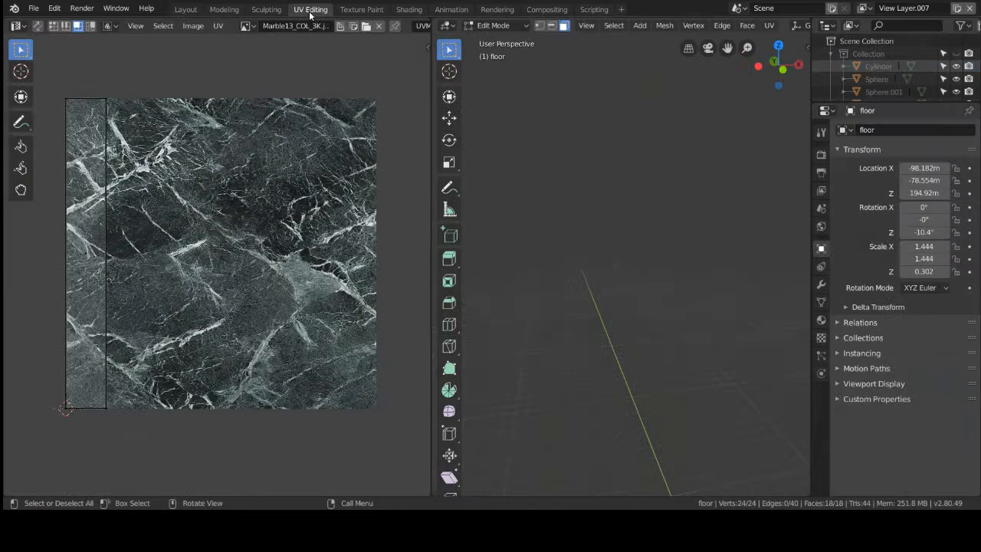
scroll(669, 341, "down", 3)
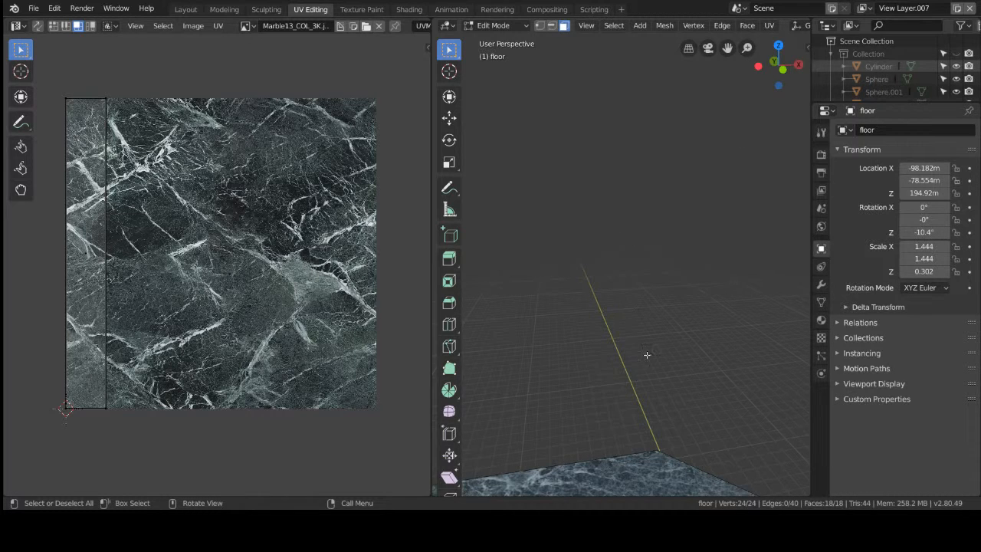
scroll(651, 330, "up", 2)
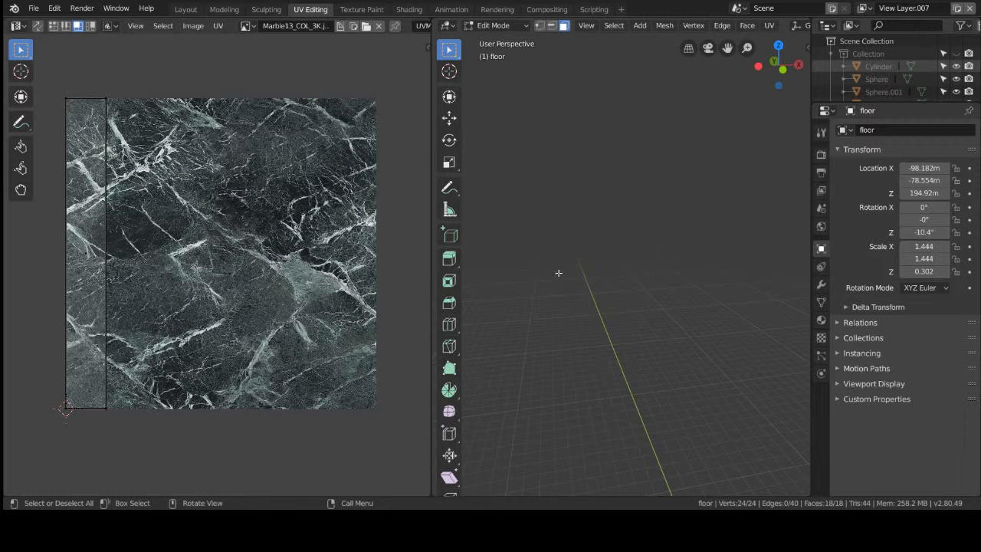
middle_click_drag(710, 215, 644, 268)
scroll(565, 414, "down", 3)
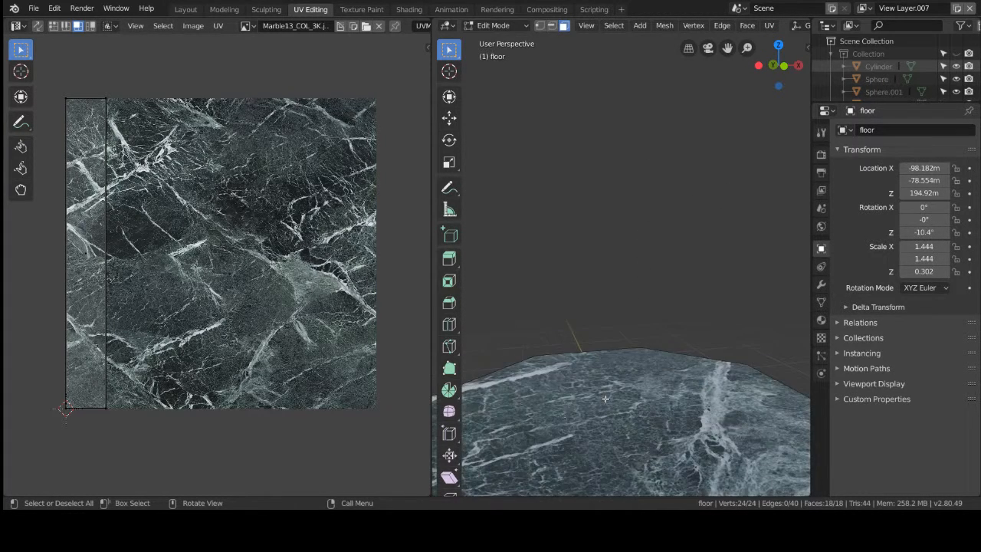
middle_click_drag(628, 407, 636, 354, "shift")
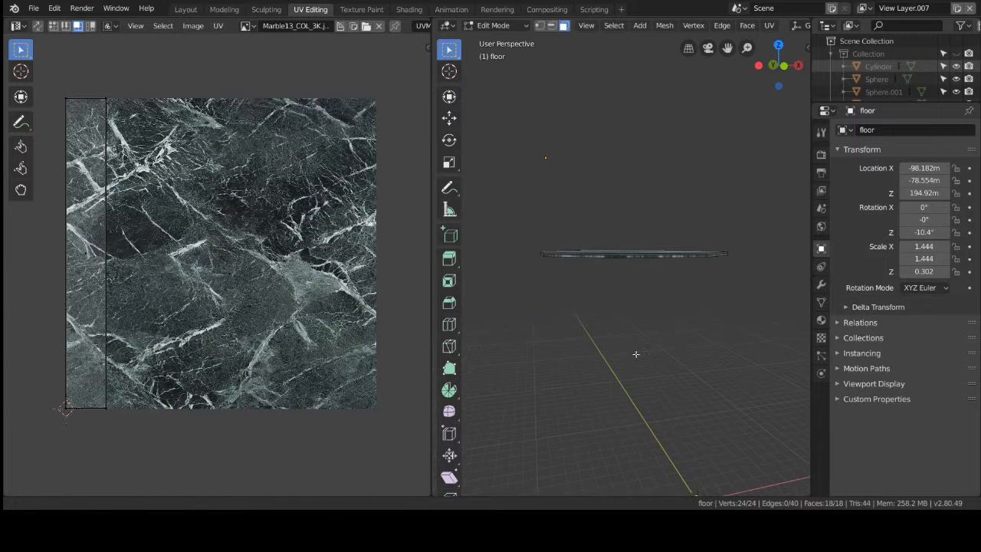
left_click(618, 254)
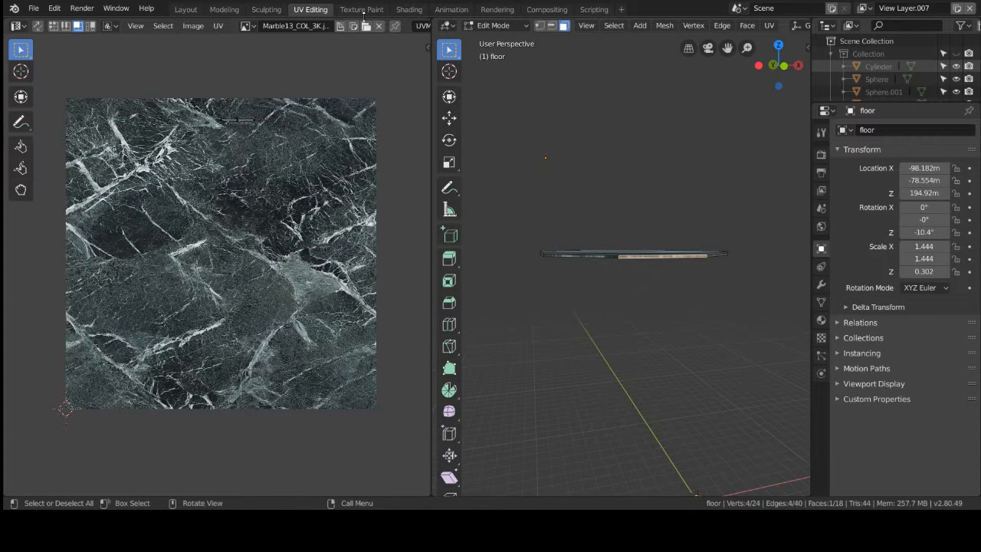
Return to the Layout workspace and move the floor's geometry to its origin with Set Origin.
left_click(186, 9)
right_click(275, 340)
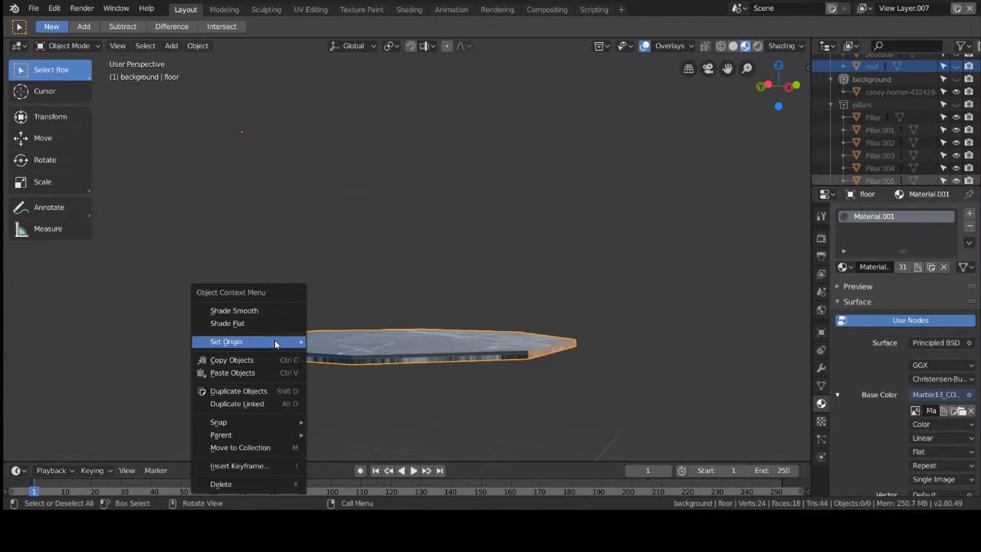
mouse_move(278, 339)
left_click(349, 344)
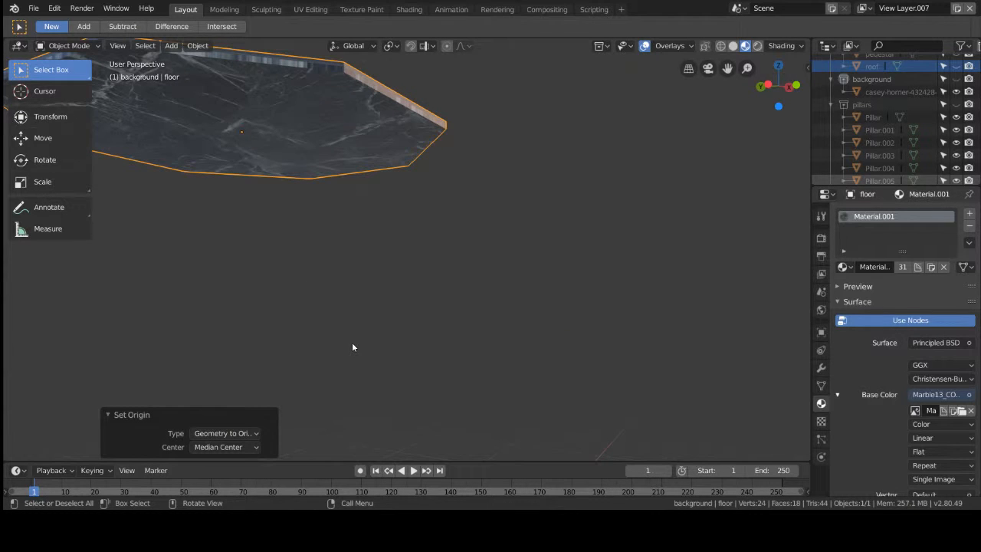
middle_click_drag(303, 195, 404, 252, "shift")
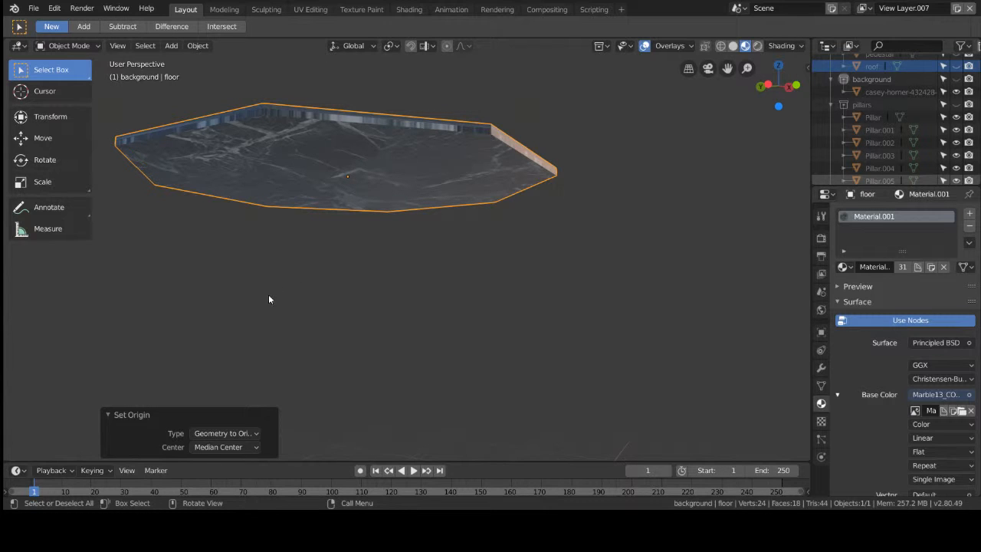
In the UV Editing workspace, mark the edge loop around the floor's top face as a seam.
left_click(310, 9)
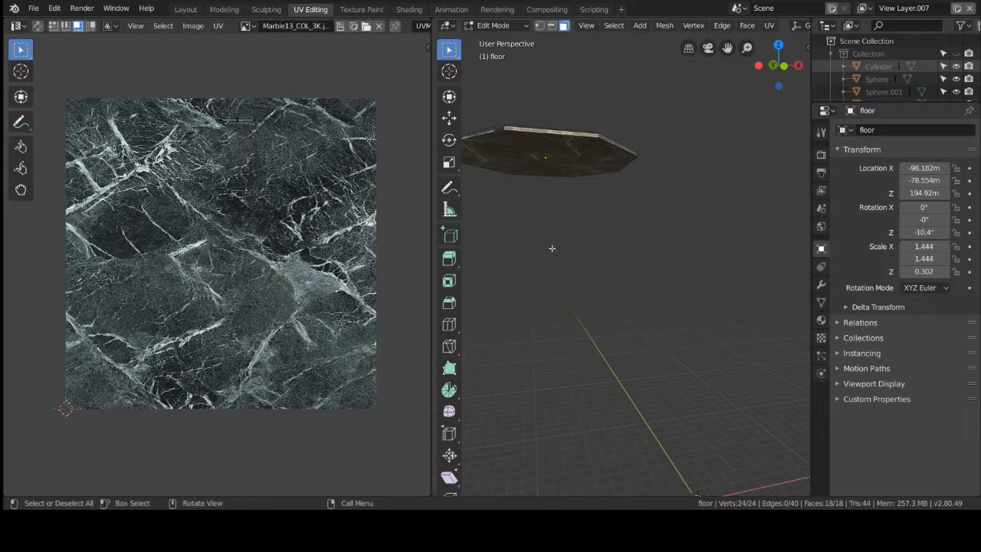
key("KP_Decimal")
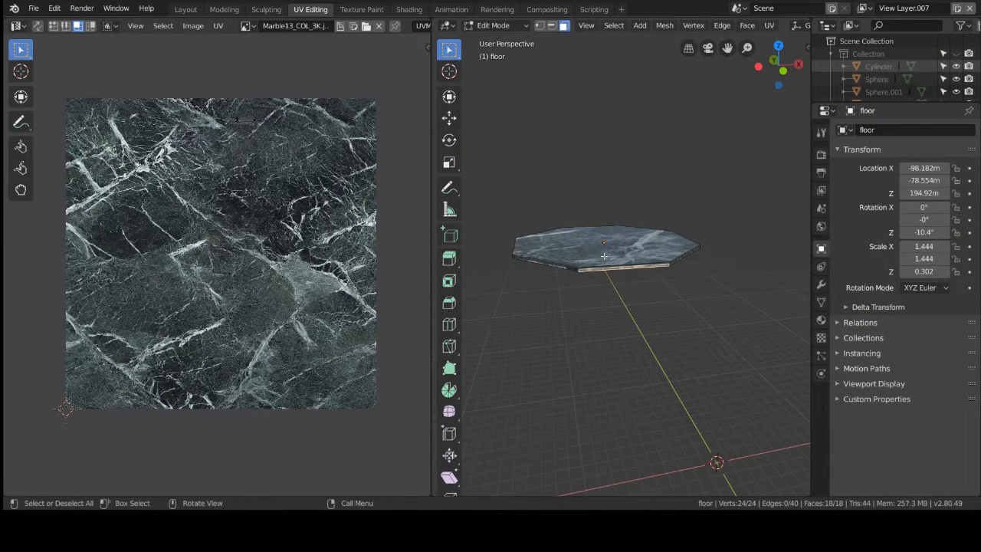
scroll(618, 383, "up", 3)
scroll(617, 383, "down", 3)
left_click(597, 322)
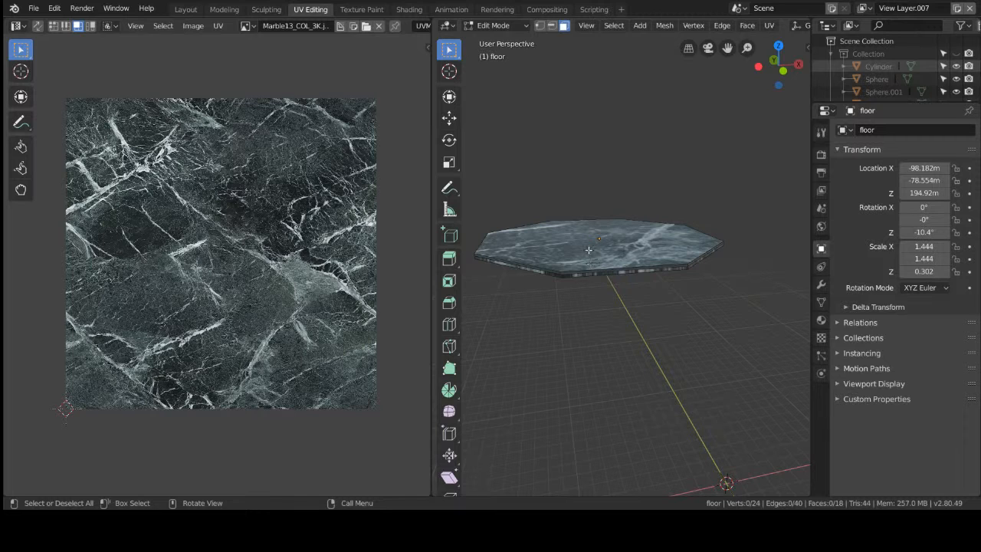
left_click(551, 25)
left_click(604, 269, "alt")
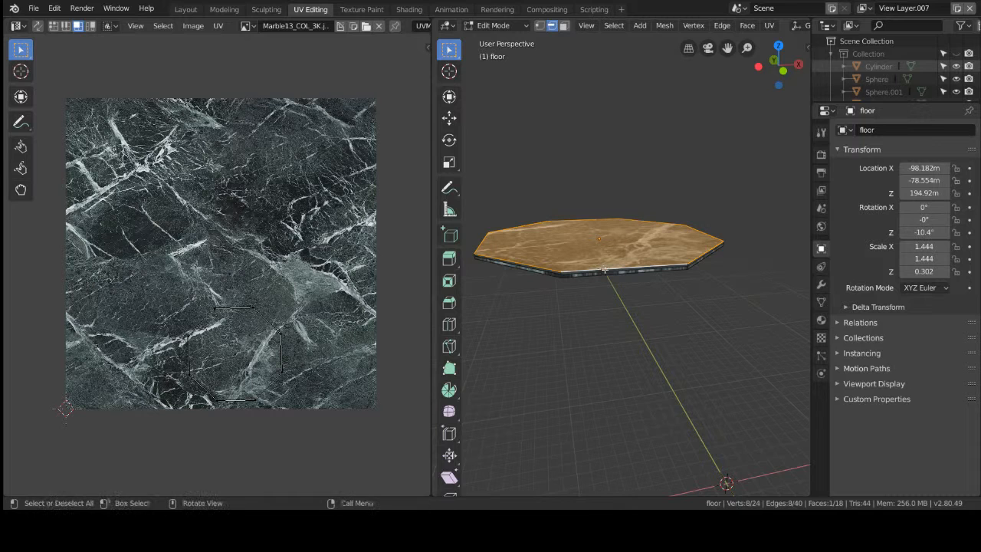
key("u")
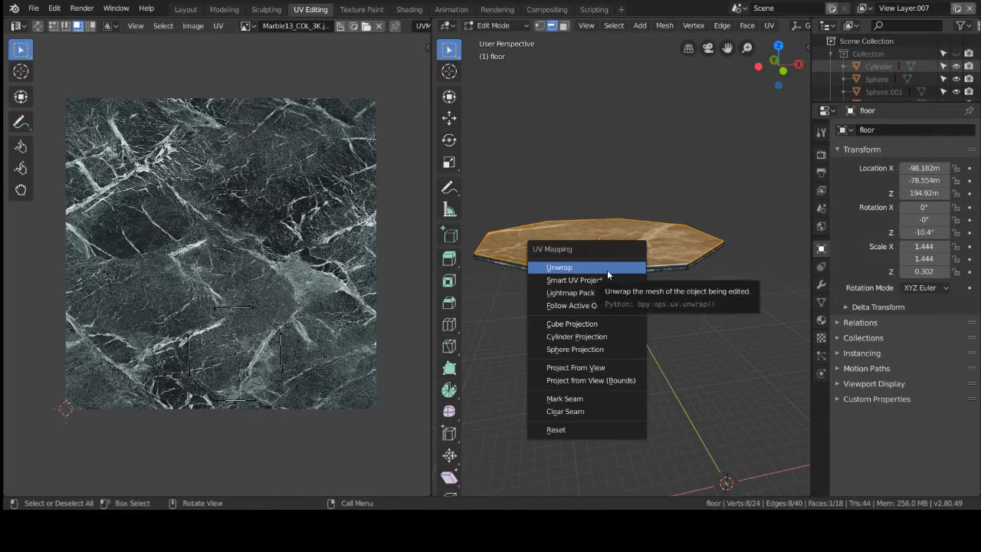
left_click(604, 398)
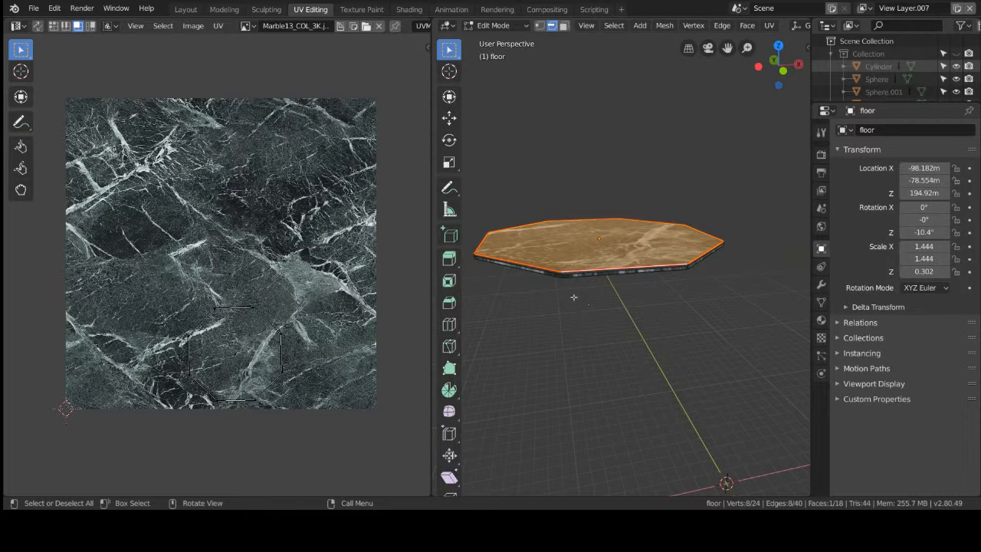
Mark the two stacked vertical edges at the floor's front corner as a seam.
left_click(563, 277)
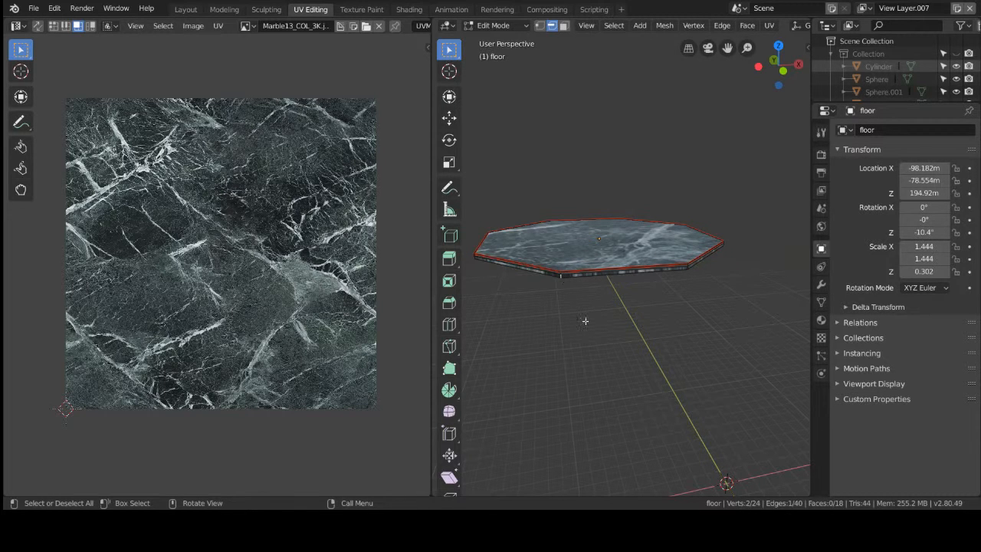
scroll(580, 338, "up", 6)
scroll(580, 345, "down", 3)
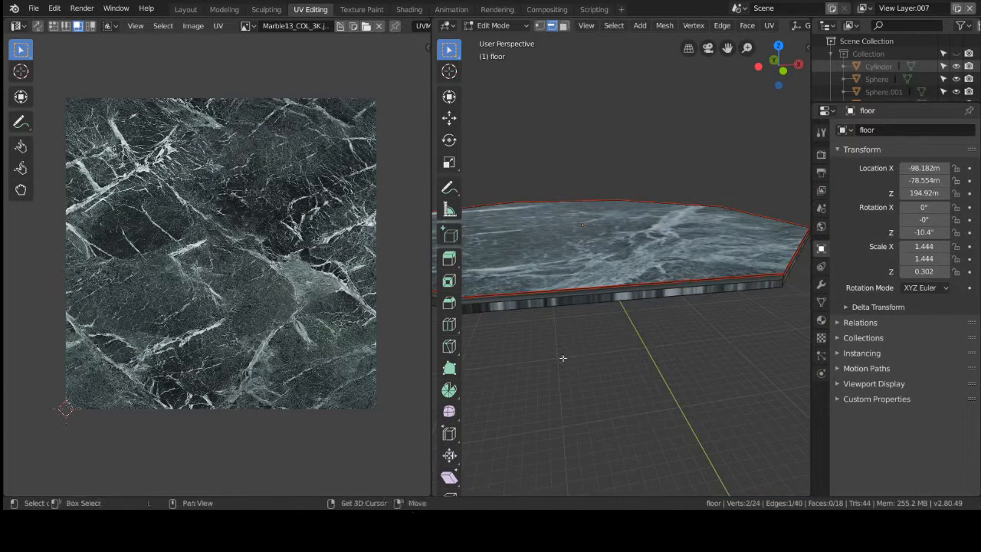
middle_click_drag(563, 358, 611, 365, "shift")
left_click(626, 337, "shift")
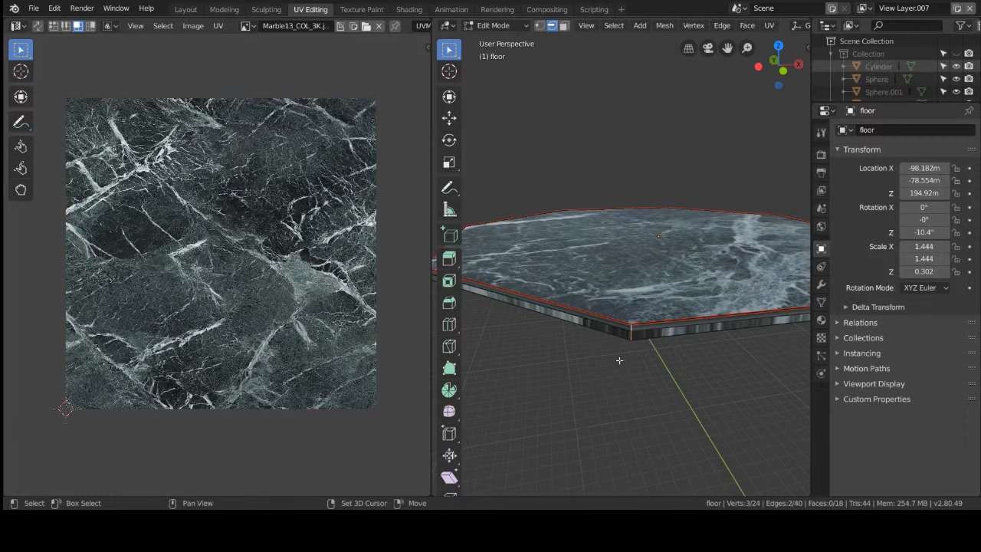
key("u")
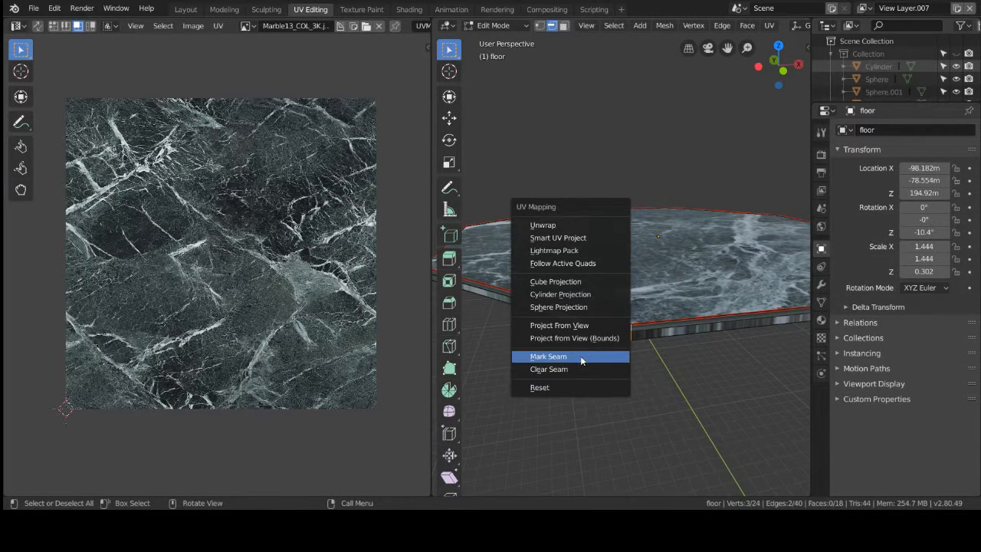
left_click(581, 358)
middle_click_drag(701, 421, 702, 383)
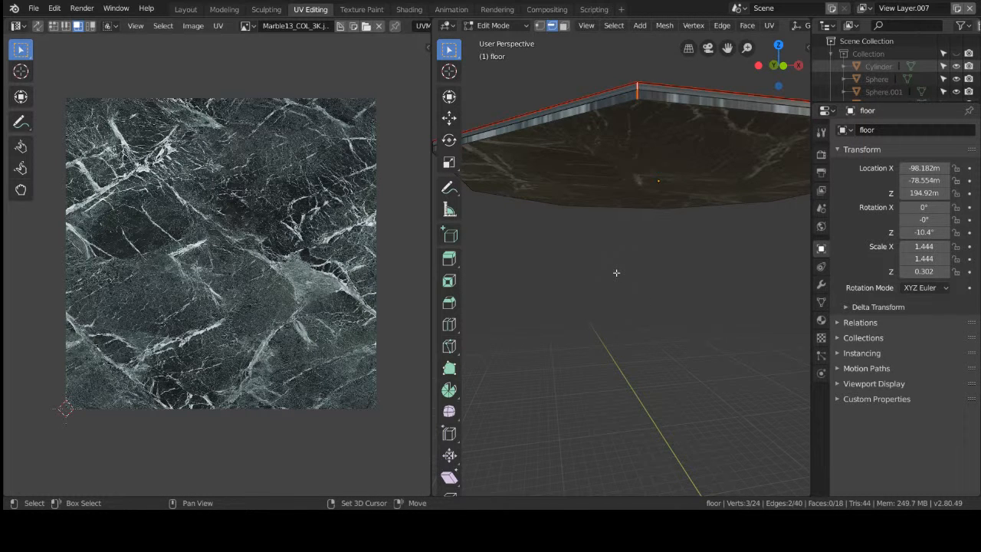
Mark the edge loop around the floor's bottom face as a seam.
left_click(608, 111, "alt")
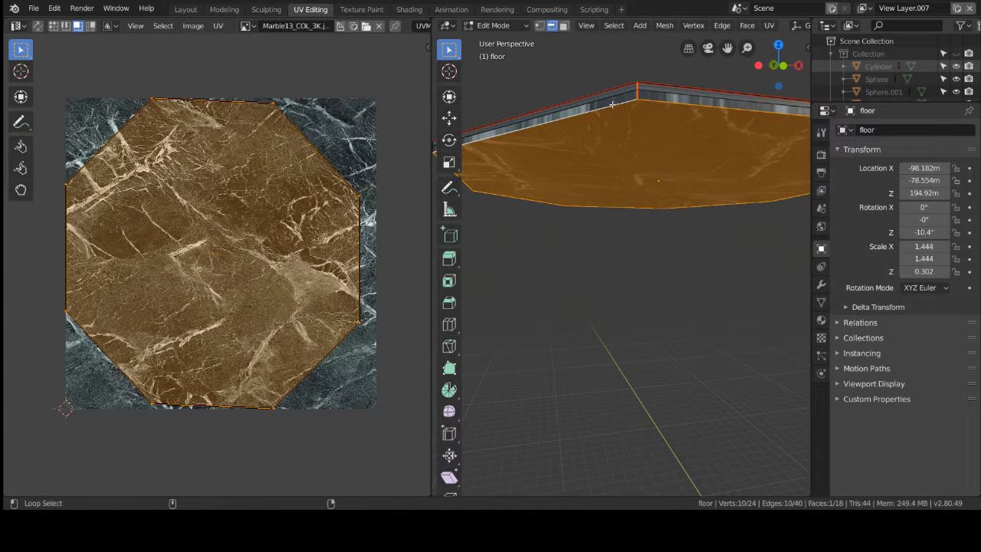
key("u")
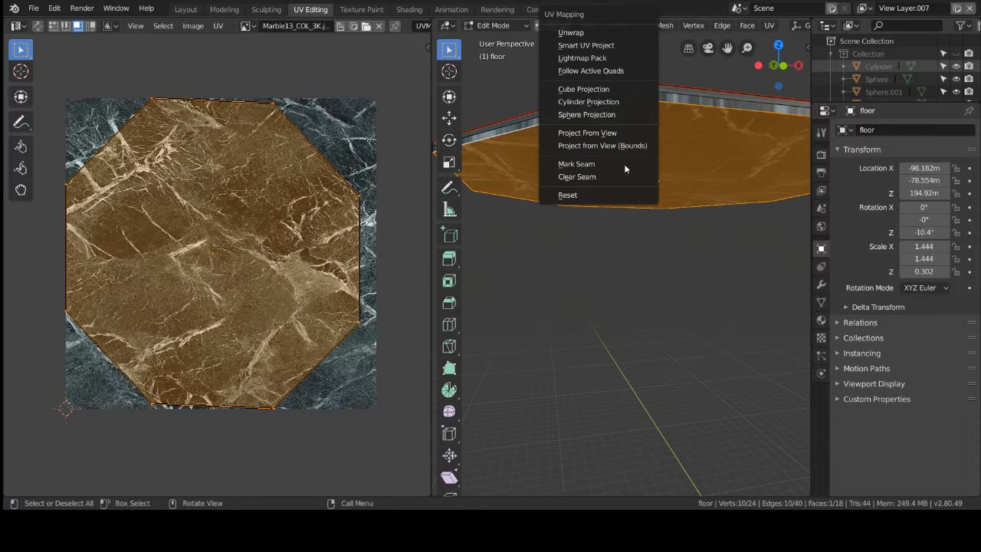
left_click(679, 241)
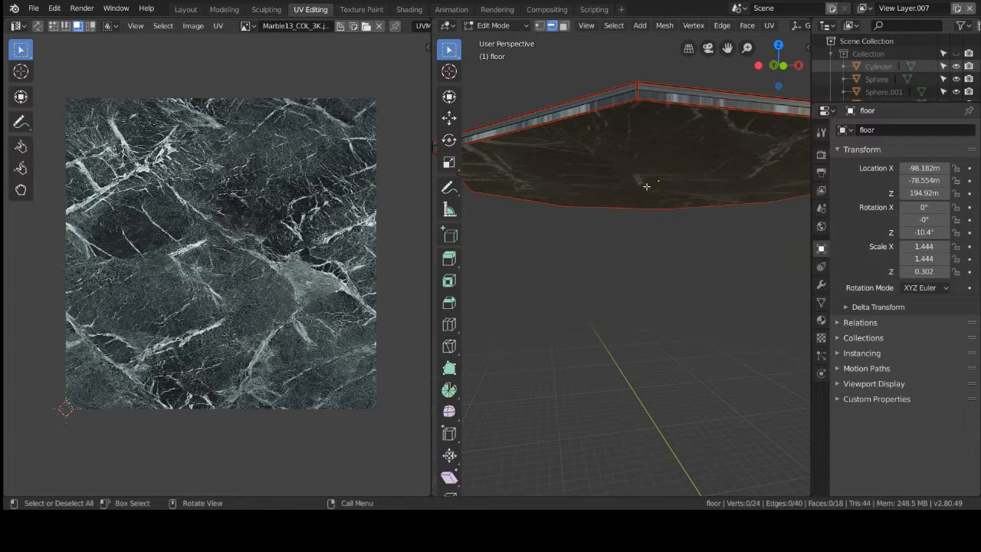
key("u")
left_click(646, 55)
scroll(679, 254, "down", 2)
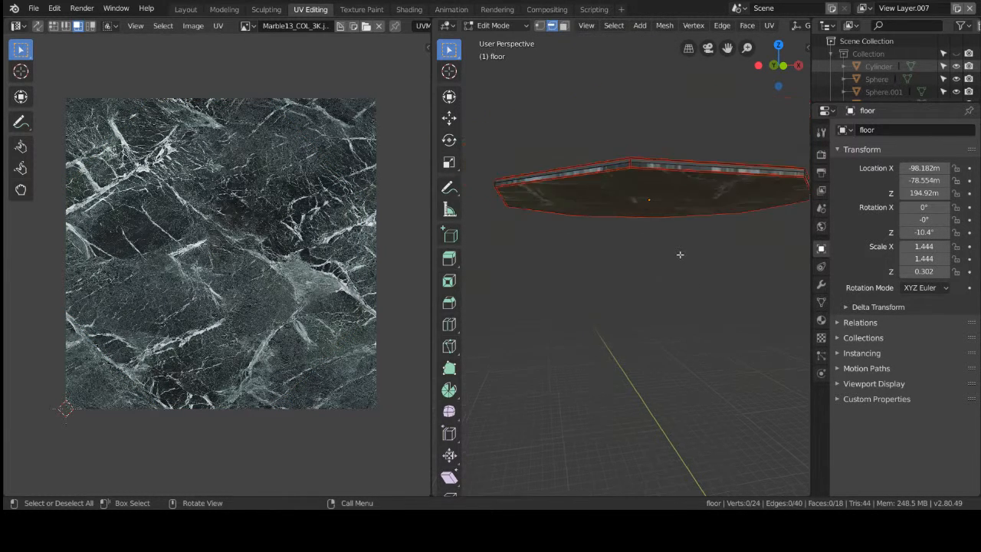
Switch the viewport to Wireframe shading, select the whole floor mesh and unwrap it.
key("z")
left_click(601, 315)
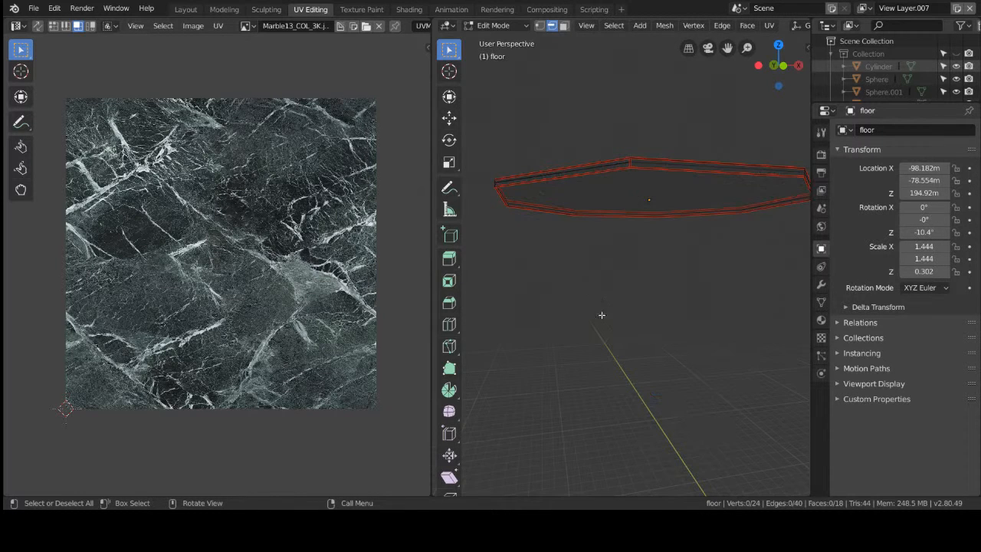
scroll(697, 280, "down", 1)
left_click_drag(501, 114, 791, 312)
key("u")
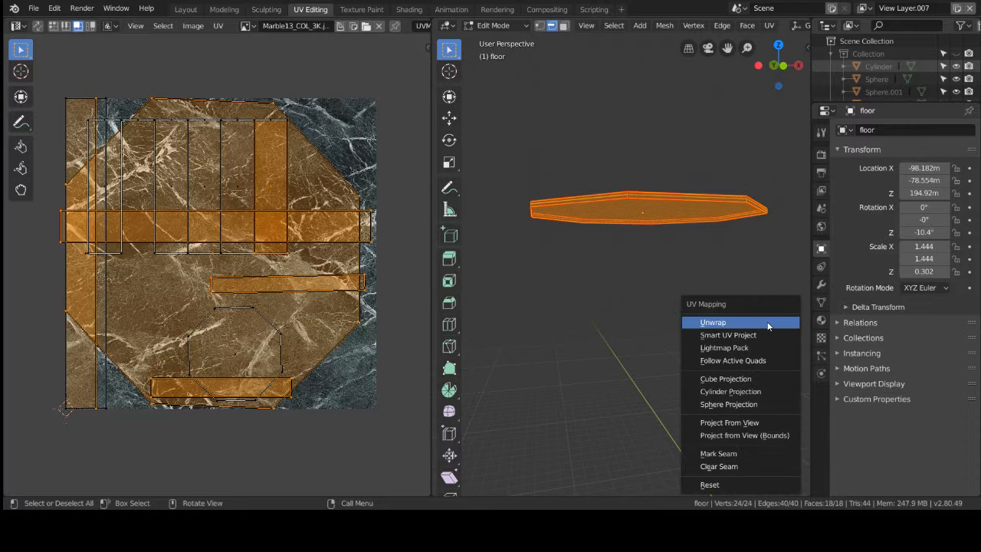
left_click(767, 322)
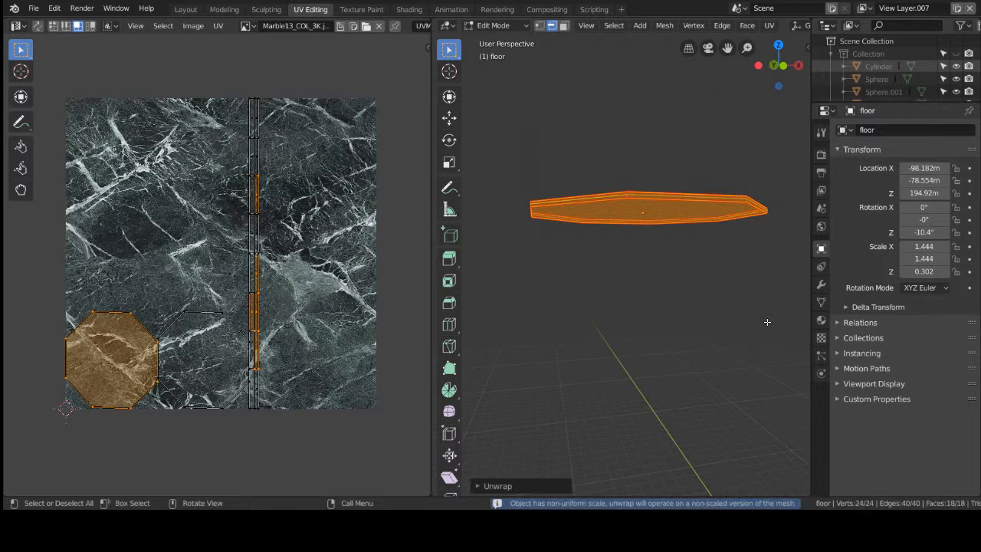
Deselect the floor mesh and set the viewport to LookDev shading to inspect the marble on its sides.
left_click(681, 332)
scroll(681, 332, "up", 4)
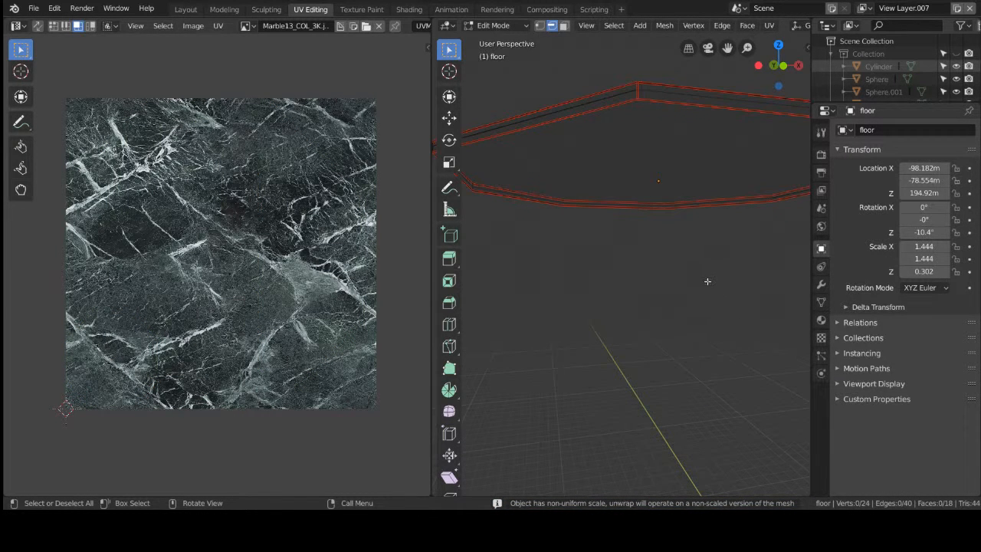
key("z")
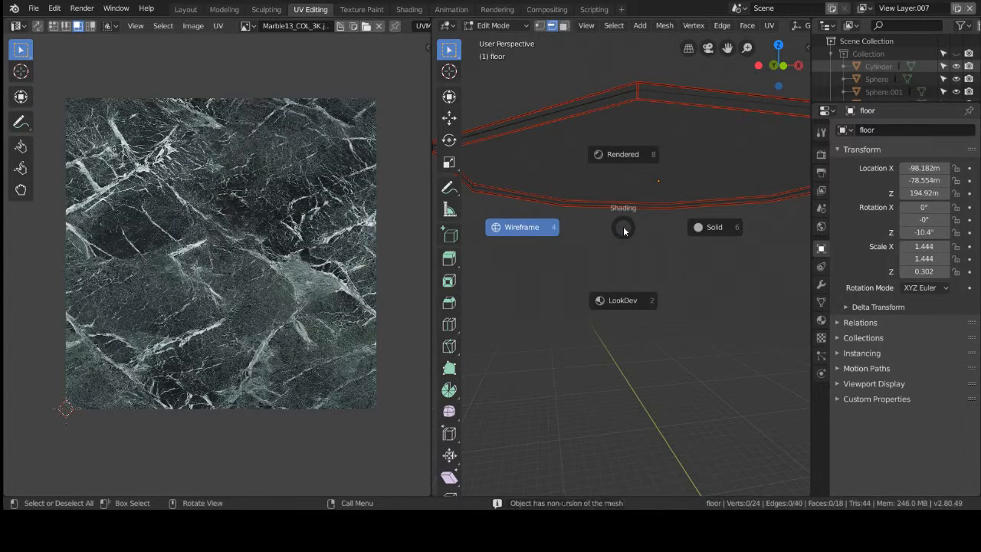
left_click(621, 298)
middle_click_drag(657, 250, 631, 254)
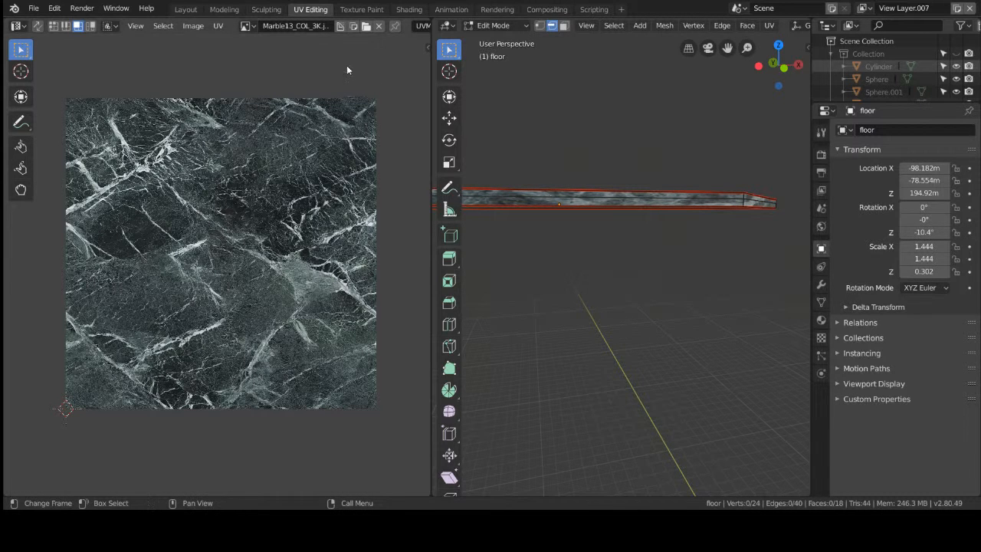
Return to the Layout workspace and unhide the pillars collection.
left_click(185, 10)
middle_click_drag(403, 223, 301, 253)
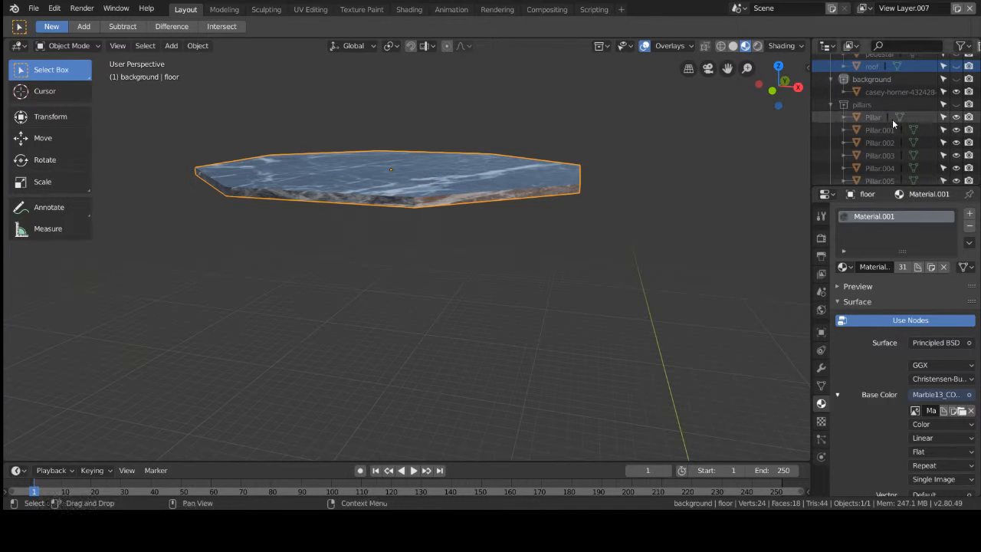
scroll(921, 122, "up", 2)
left_click(956, 121)
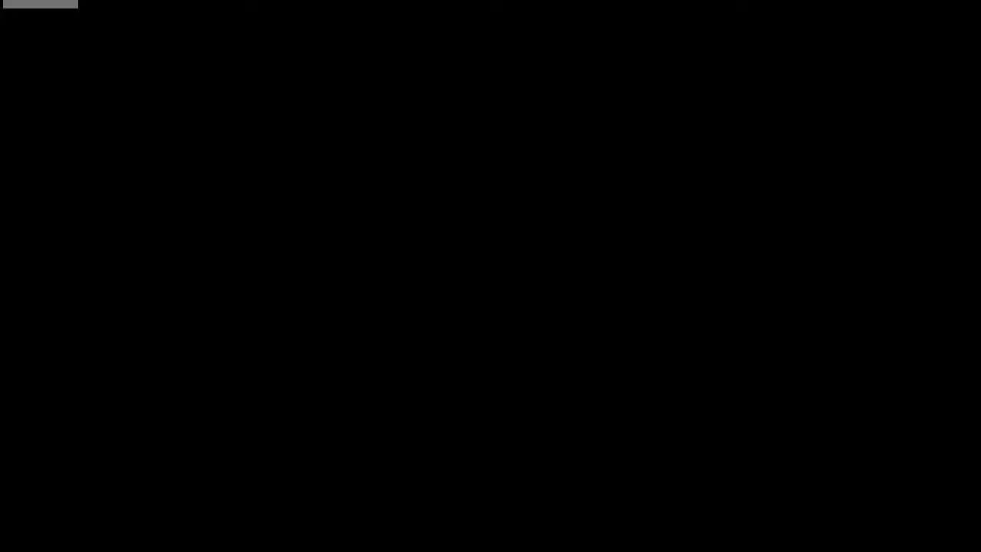
left_click(955, 121)
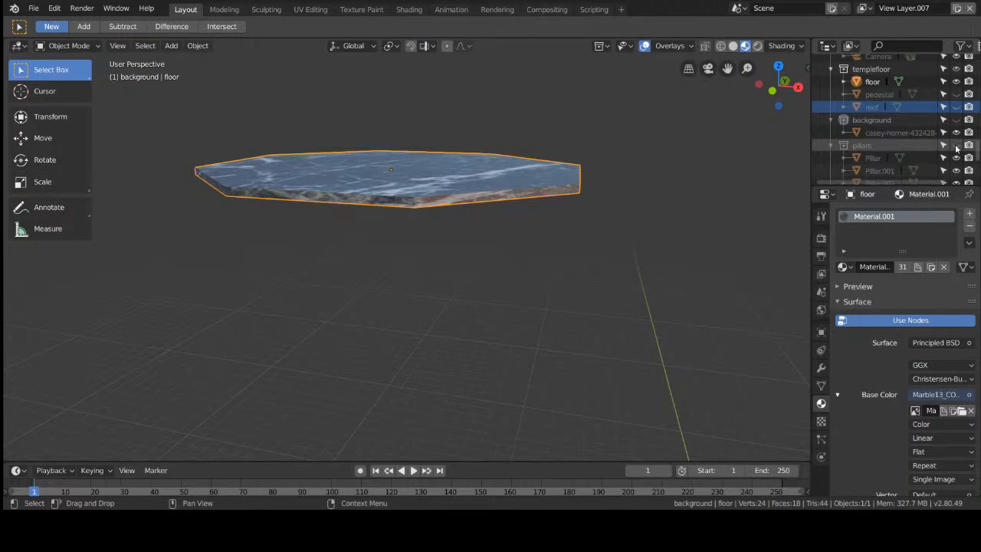
left_click(955, 145)
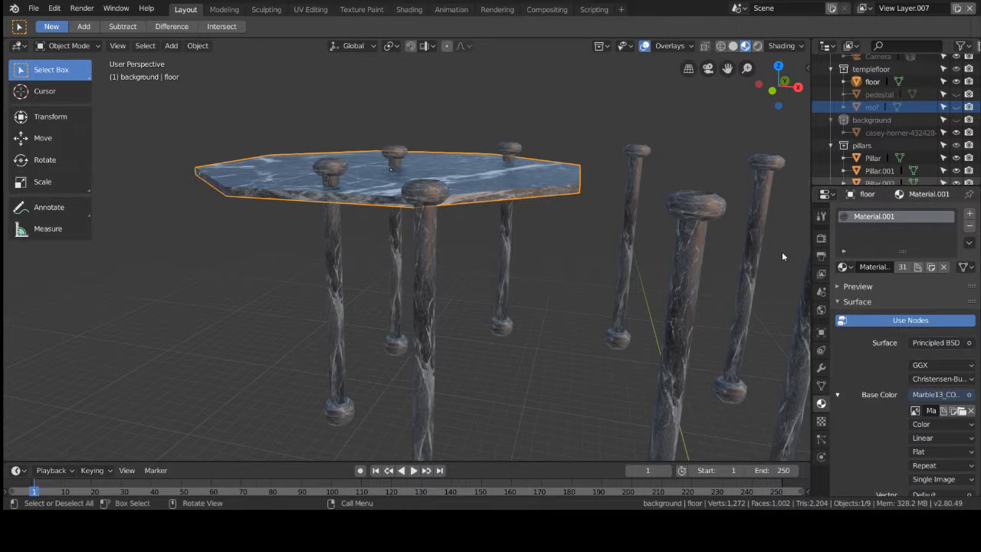
Lower the floor 32.9 m along the global Z axis, beneath the pillars.
middle_click_drag(565, 278, 647, 283)
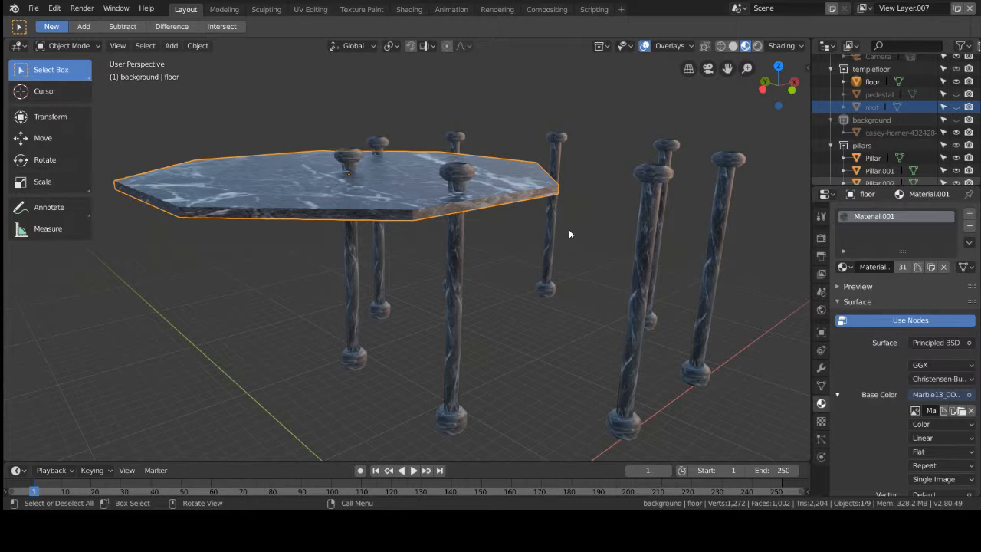
key("g")
key("z")
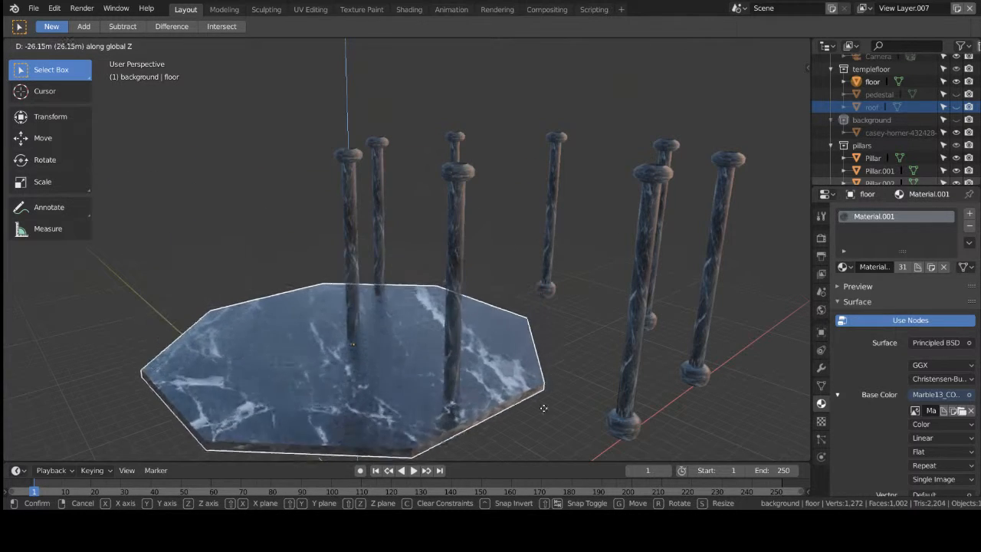
left_click(639, 376)
middle_click_drag(639, 375, 603, 374)
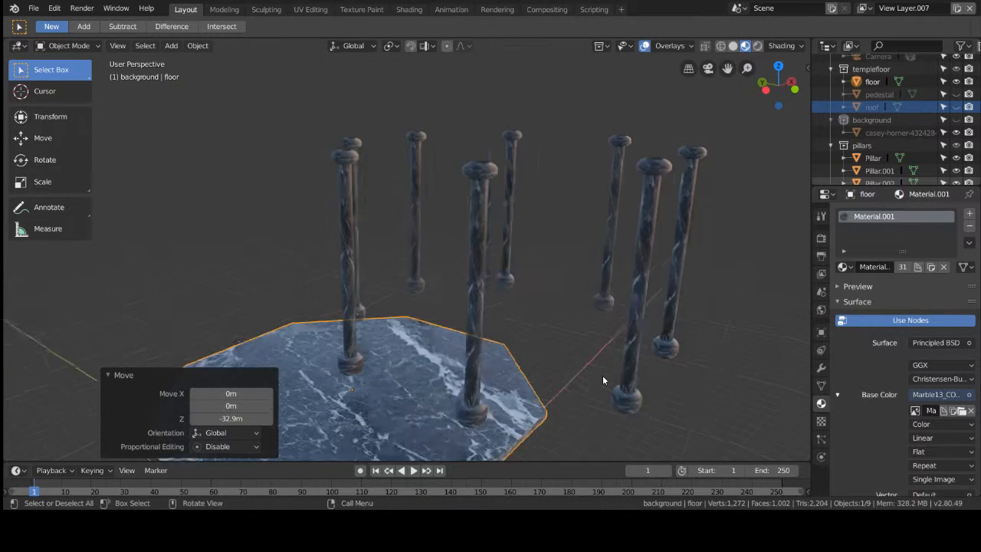
In top view, centre the floor under the ring of pillars by moving it -9.4 m along Y and 25.5 m along X.
key("KP_7")
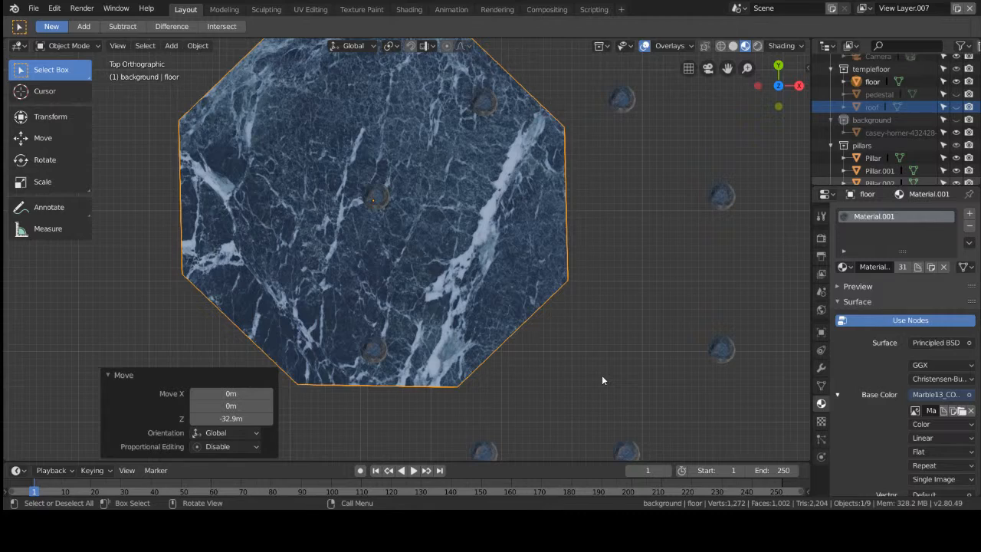
key("g")
key("y")
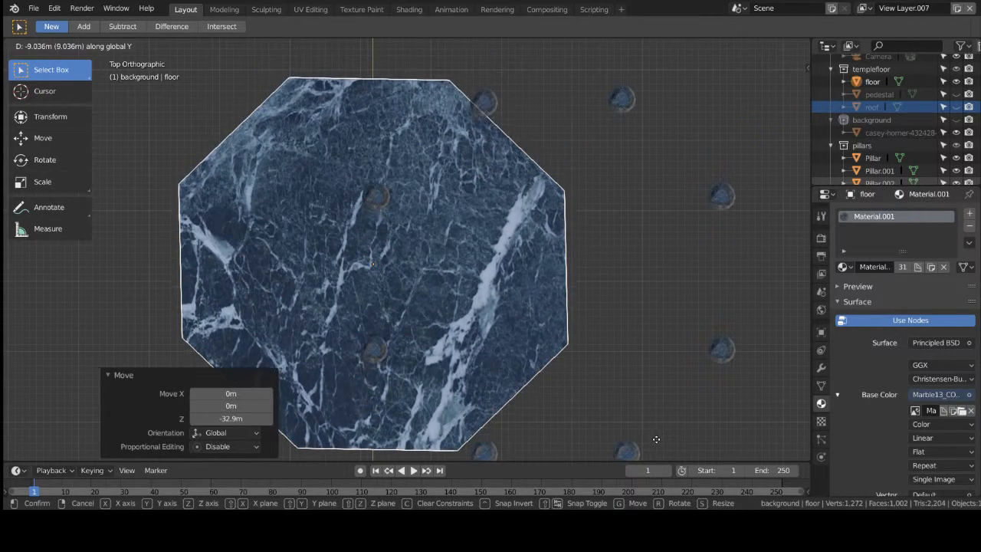
left_click(656, 442)
key("g")
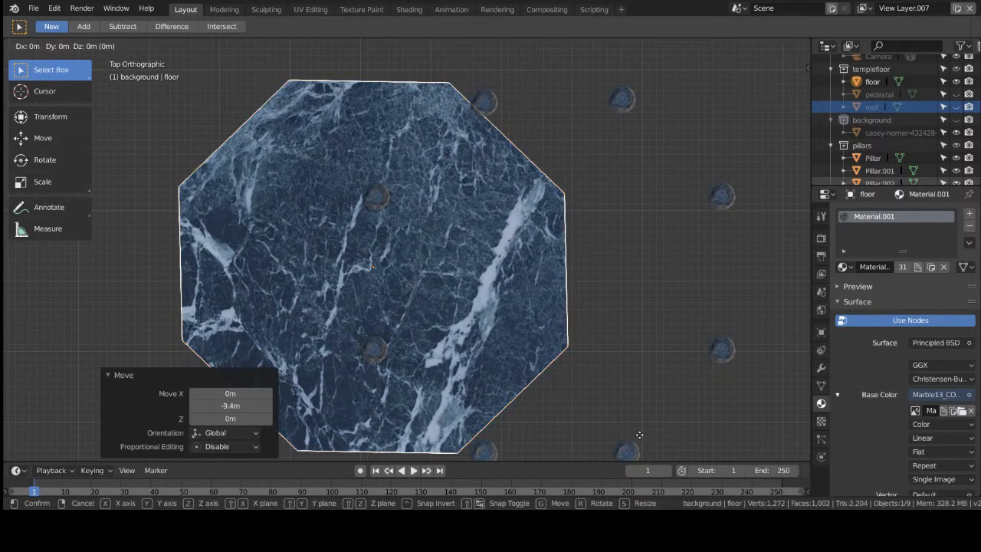
key("x")
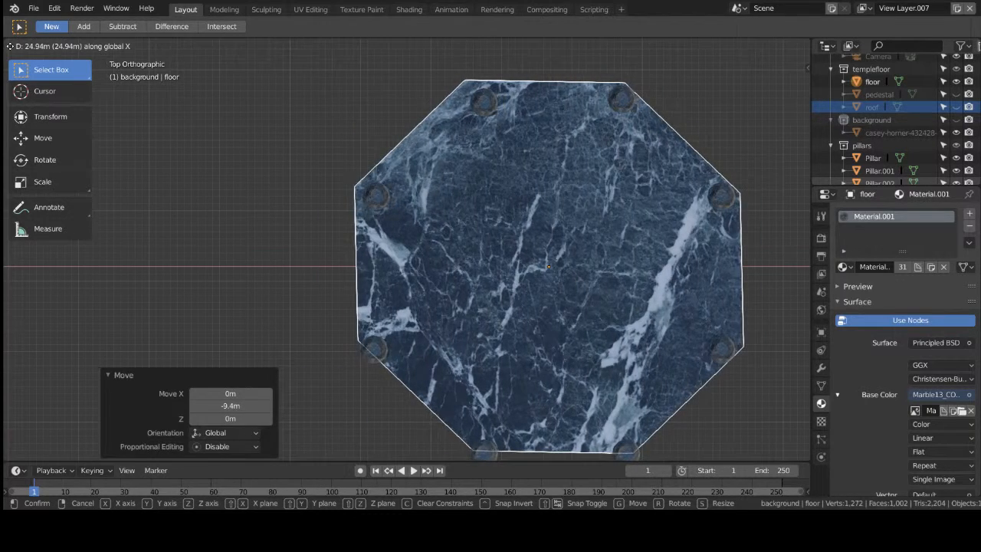
left_click(14, 55)
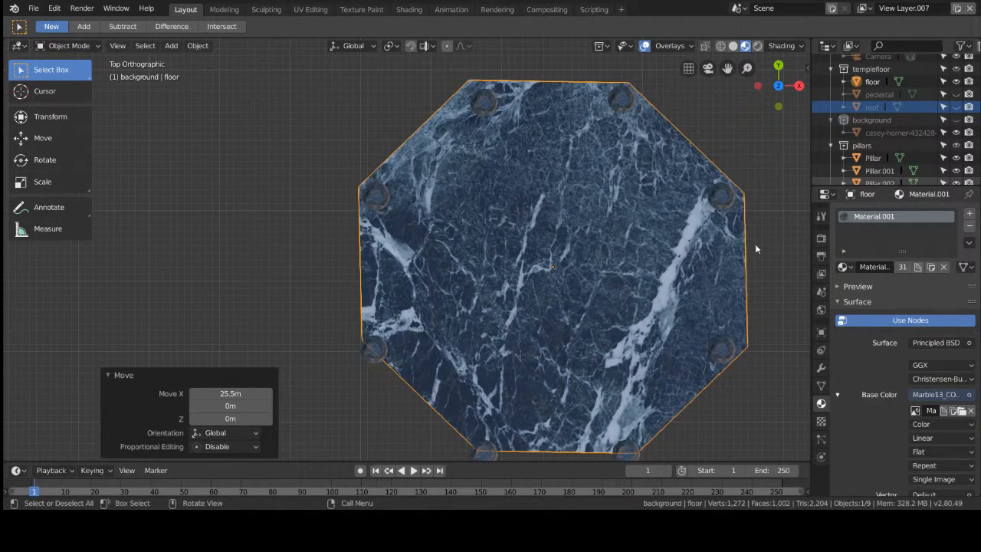
middle_click_drag(755, 244, 761, 125)
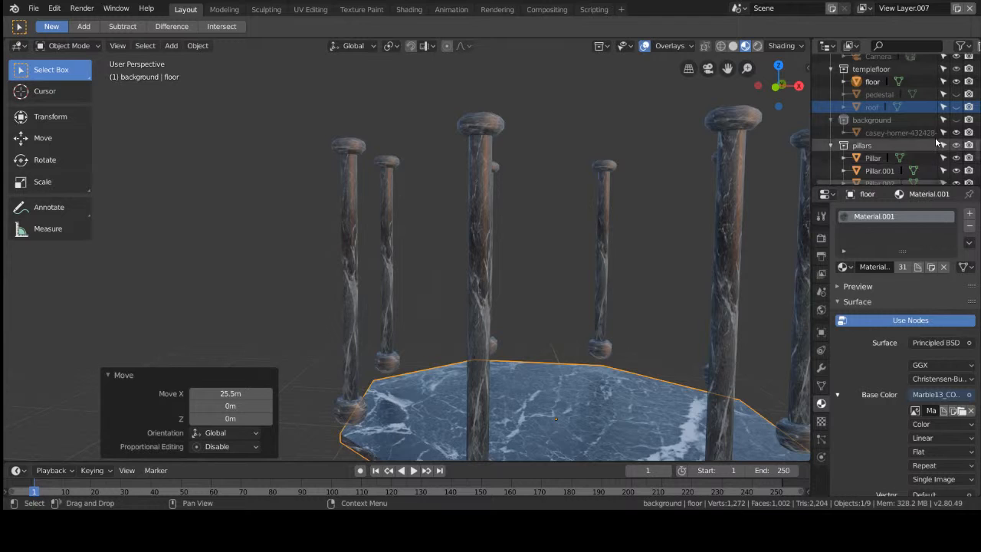
Unhide the pedestal and raise the floor 2.16 m along Z to meet the bases of the pillars and pedestal.
scroll(933, 123, "up", 3)
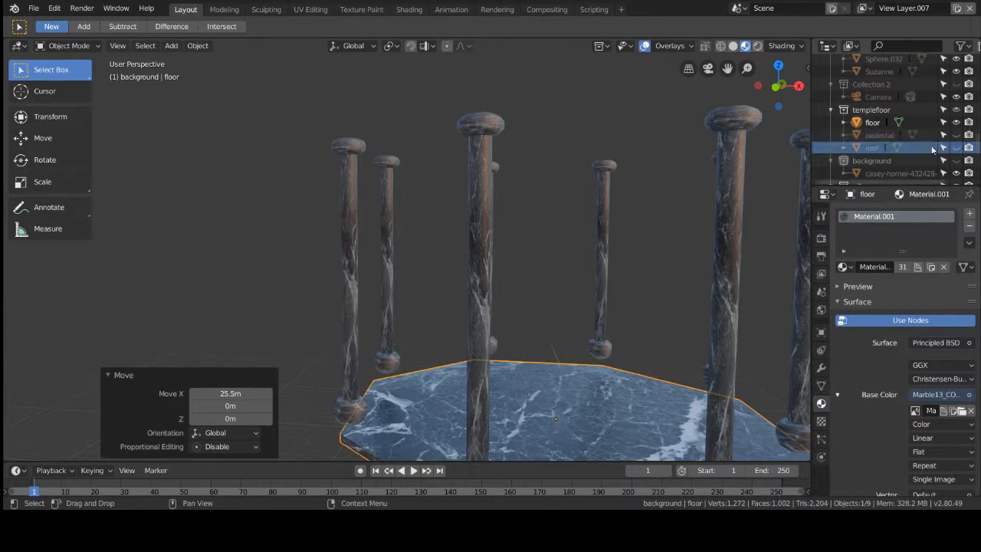
left_click(956, 135)
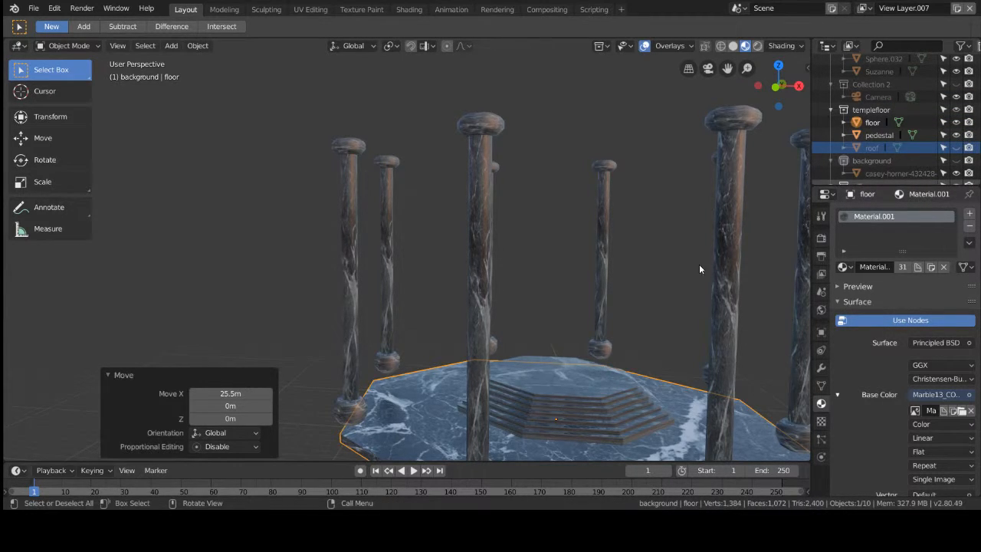
middle_click_drag(699, 264, 714, 239)
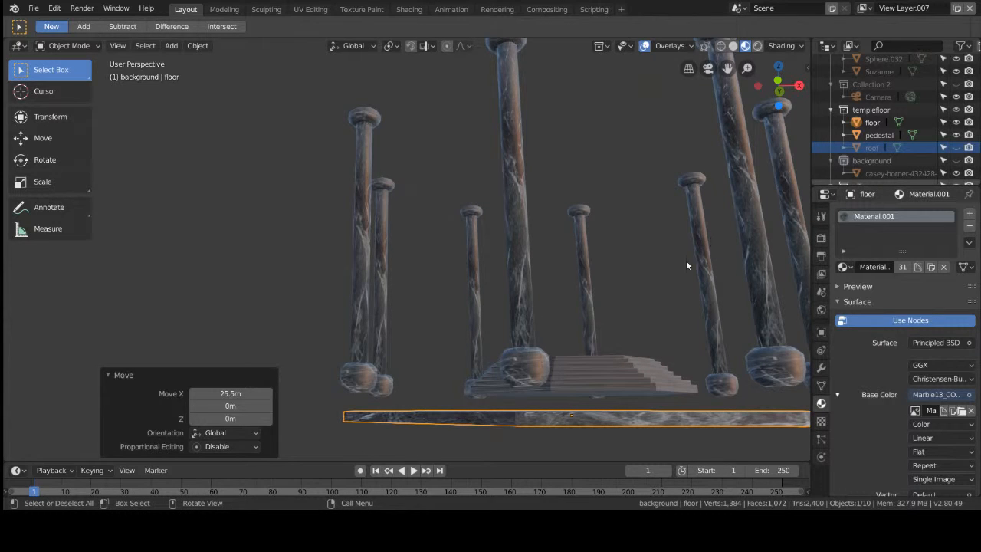
key("g")
key("z")
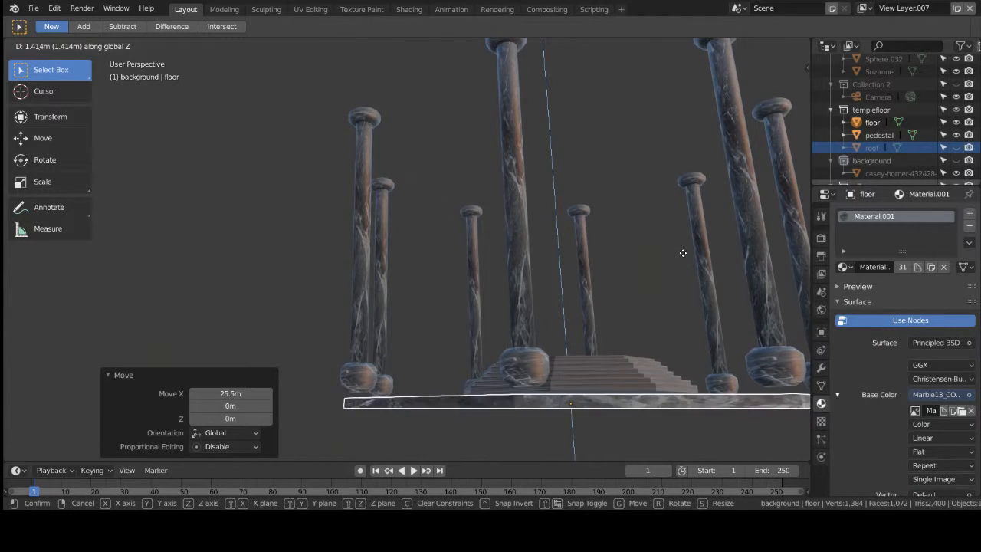
left_click(684, 253)
middle_click_drag(600, 278, 634, 289)
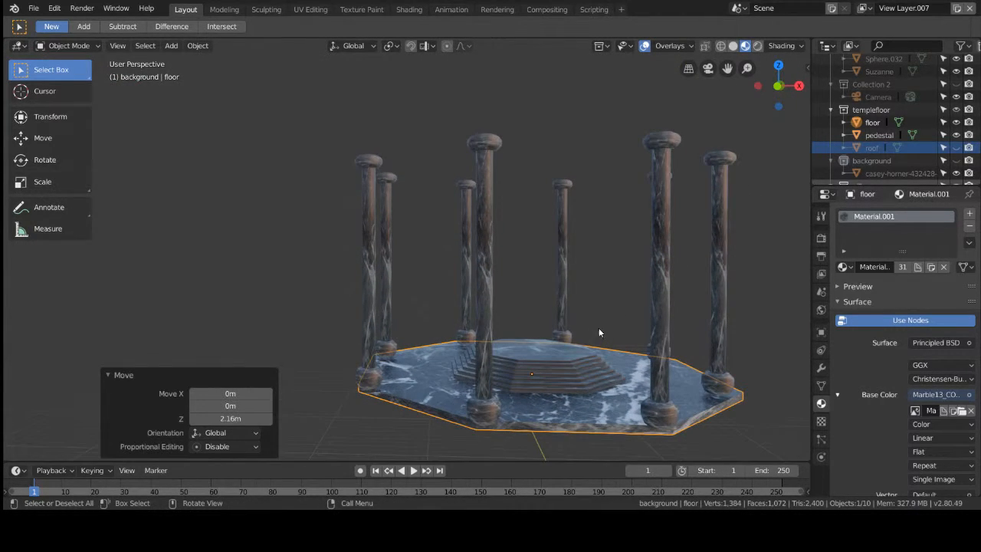
Select the stepped pedestal and save the file.
left_click(551, 365)
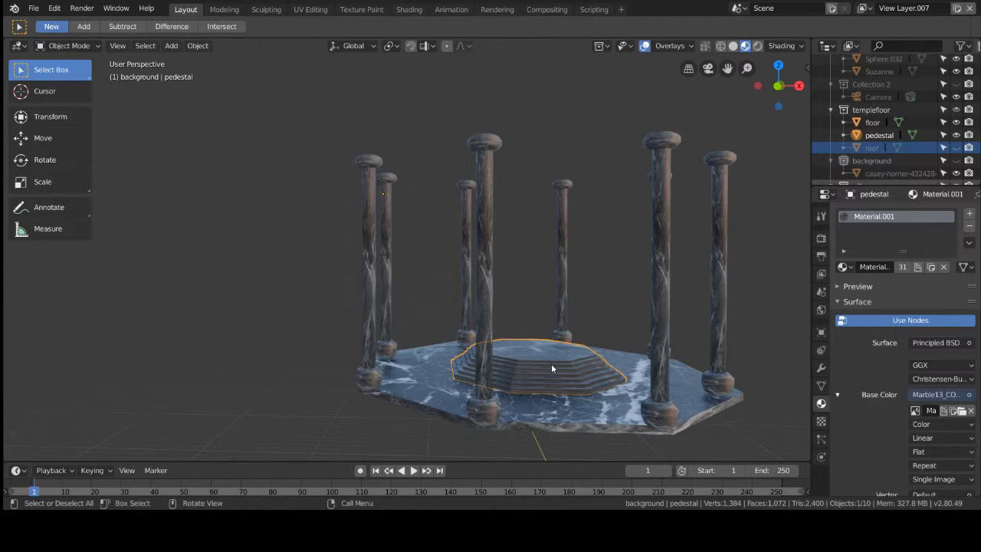
key("ctrl+s")
scroll(575, 378, "up", 2)
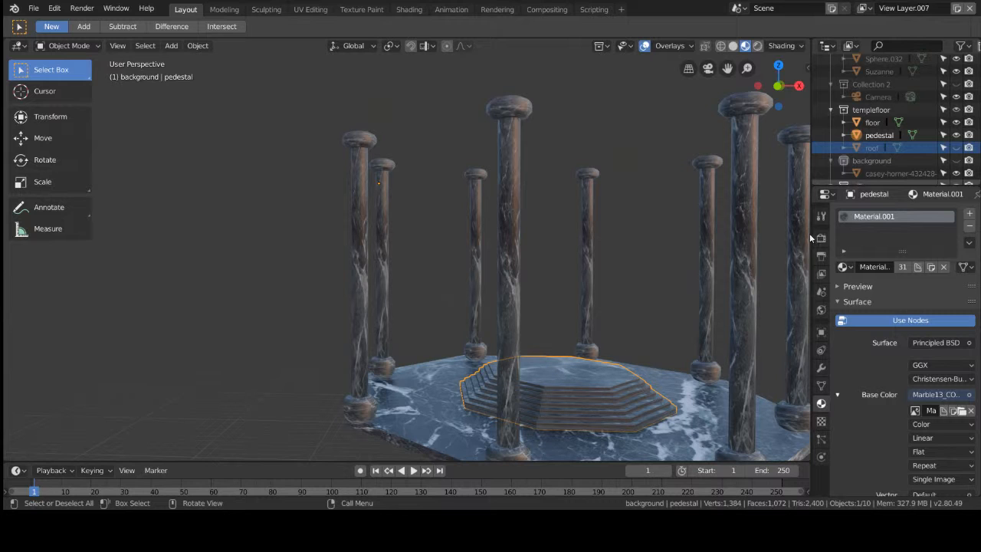
Hide the pedestal and duplicate the floor, placing the copy 1.14 m higher along Z.
left_click(956, 135)
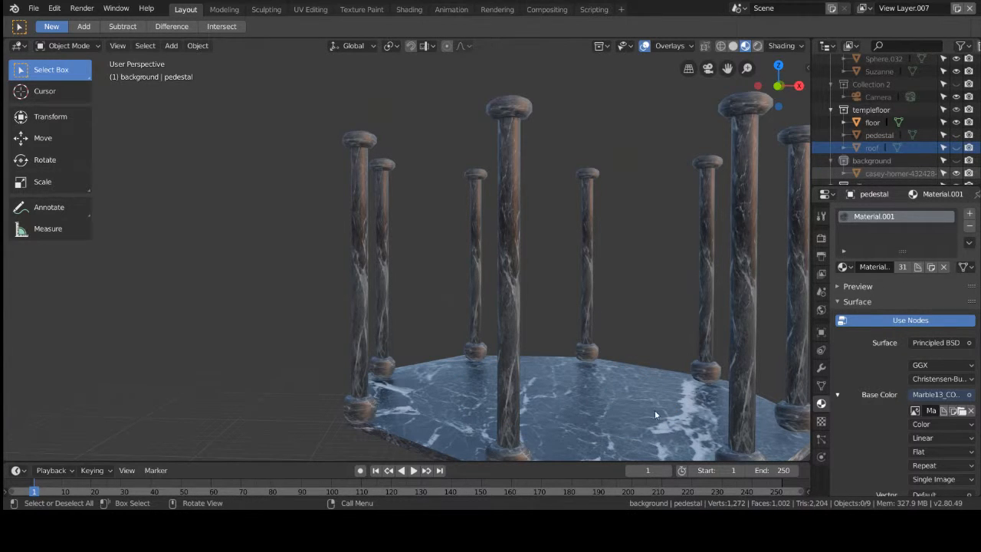
left_click(617, 425)
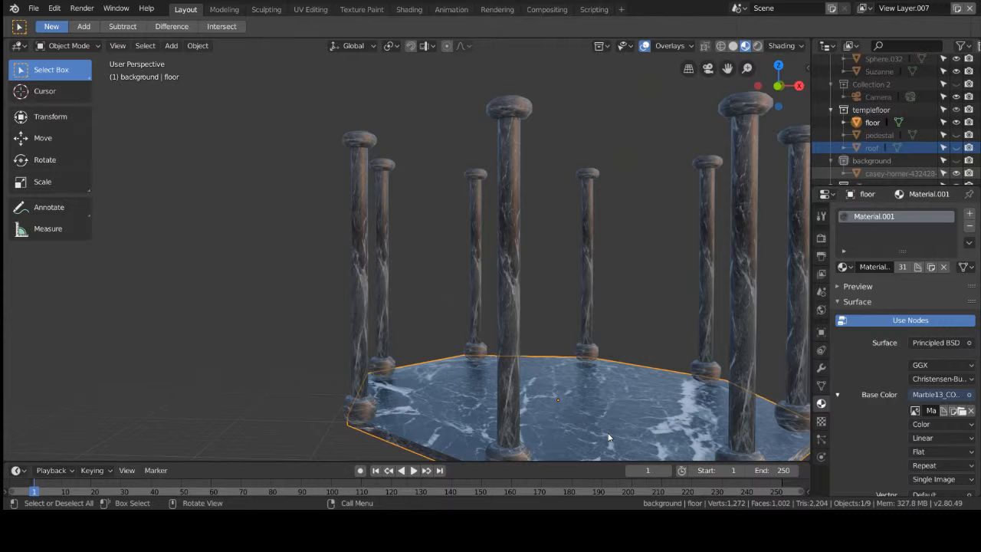
key("shift+d")
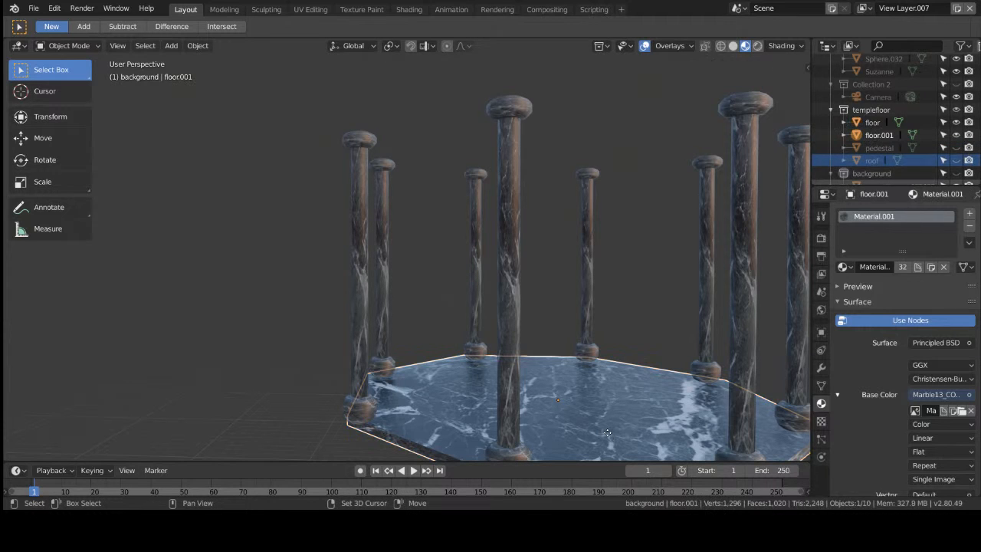
key("z")
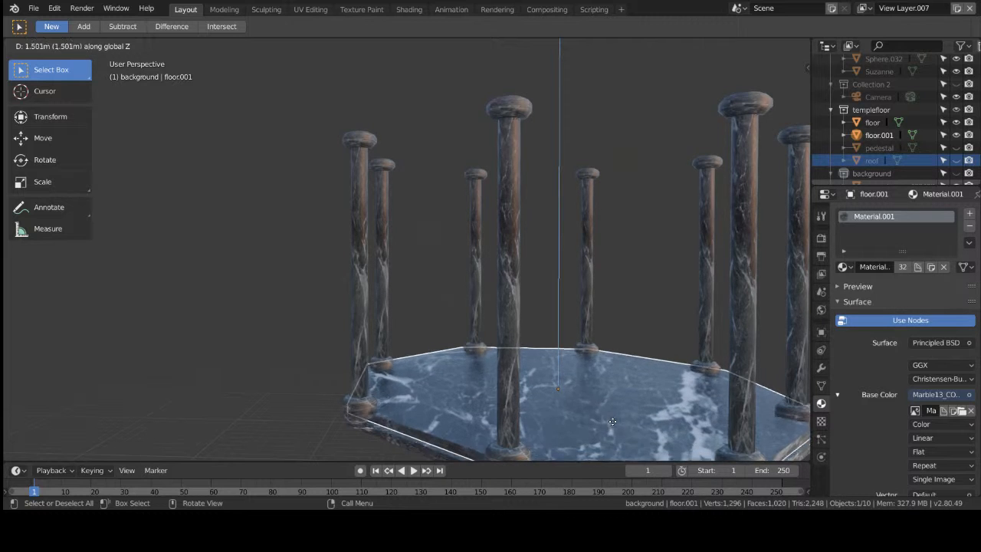
left_click(610, 428)
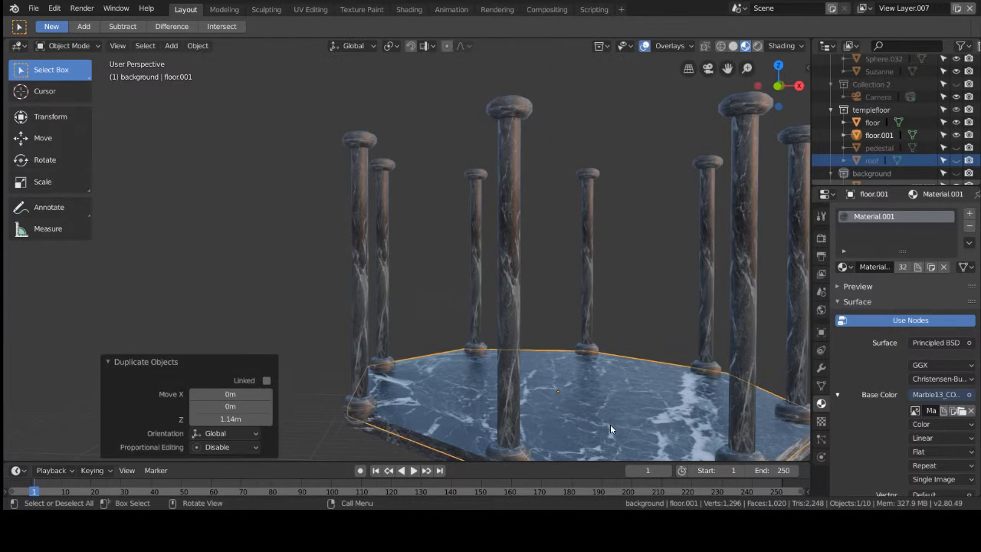
Scale the raised floor copy to 0.749 and duplicate it as another tier 0.695 m higher along Z.
key("s")
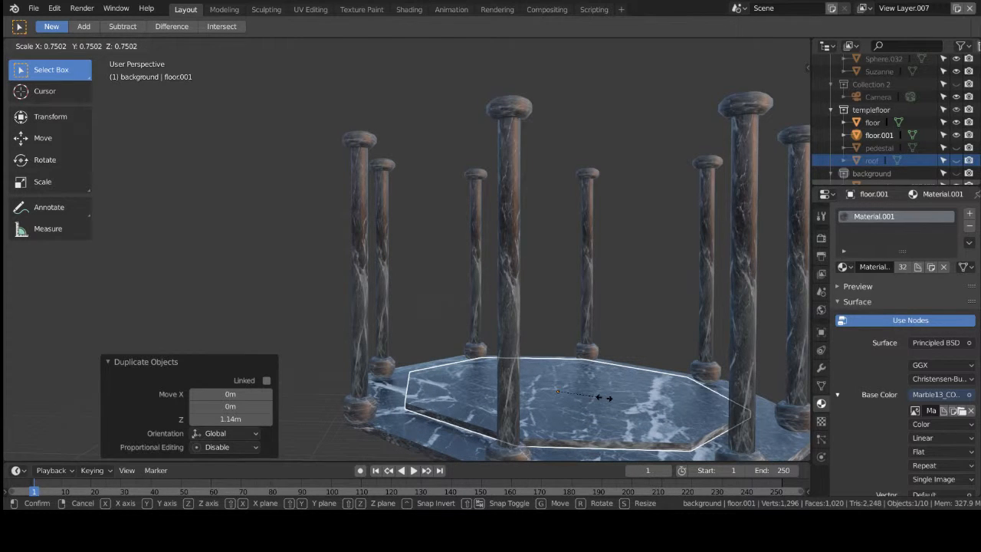
left_click(604, 400)
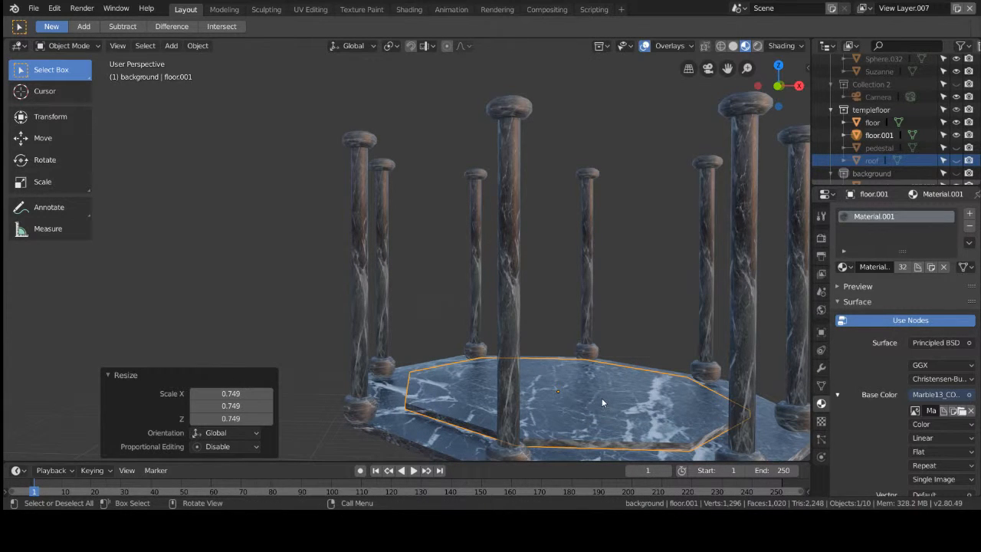
key("shift+d")
key("z")
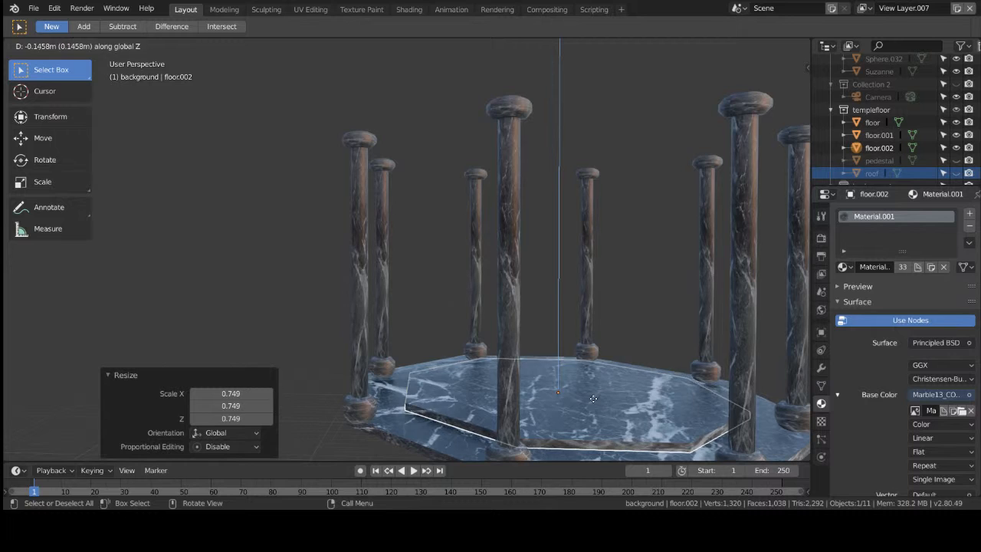
left_click(602, 398)
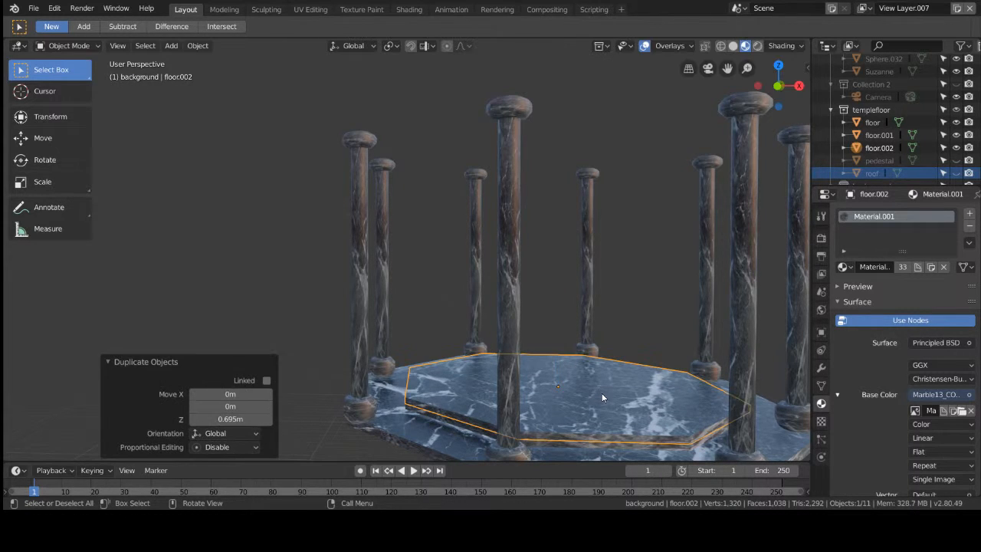
Scale the new top tier uniformly to 0.943 so it steps inward from the tier below.
key("s")
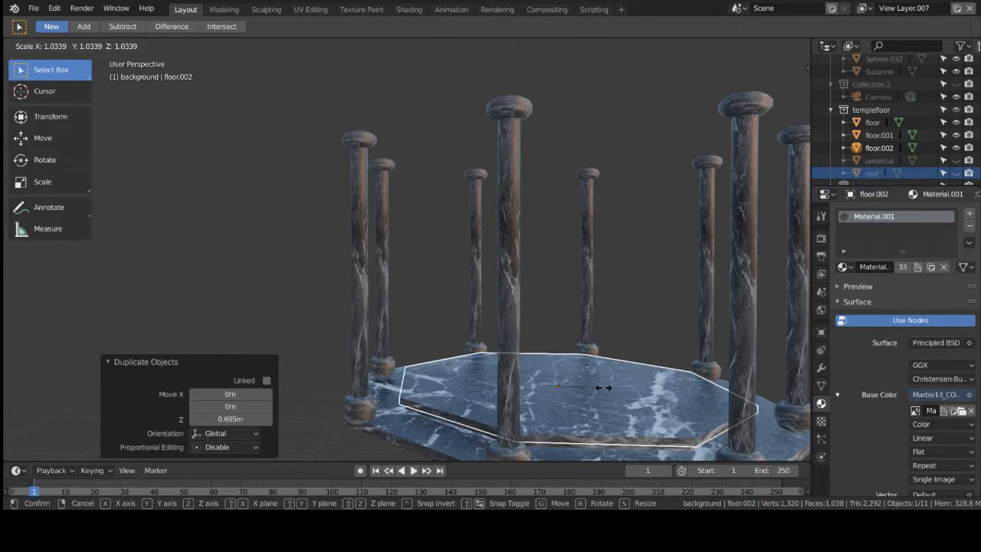
key("Escape")
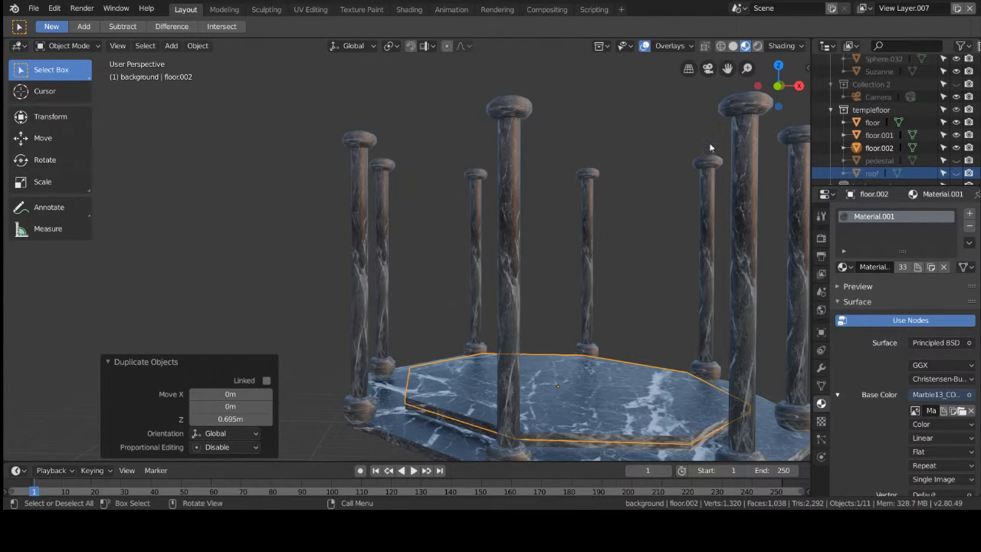
middle_click_drag(712, 237, 635, 142)
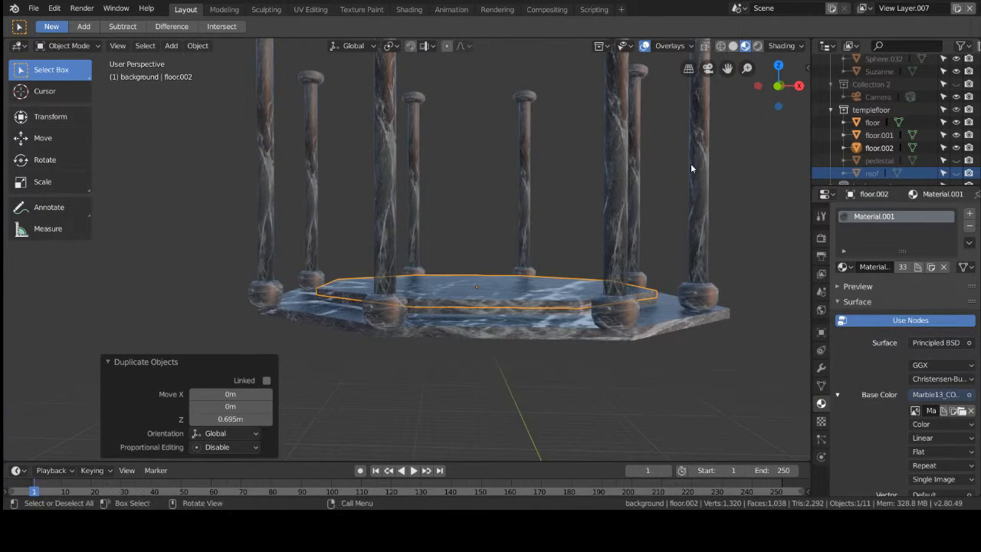
middle_click_drag(736, 203, 735, 226)
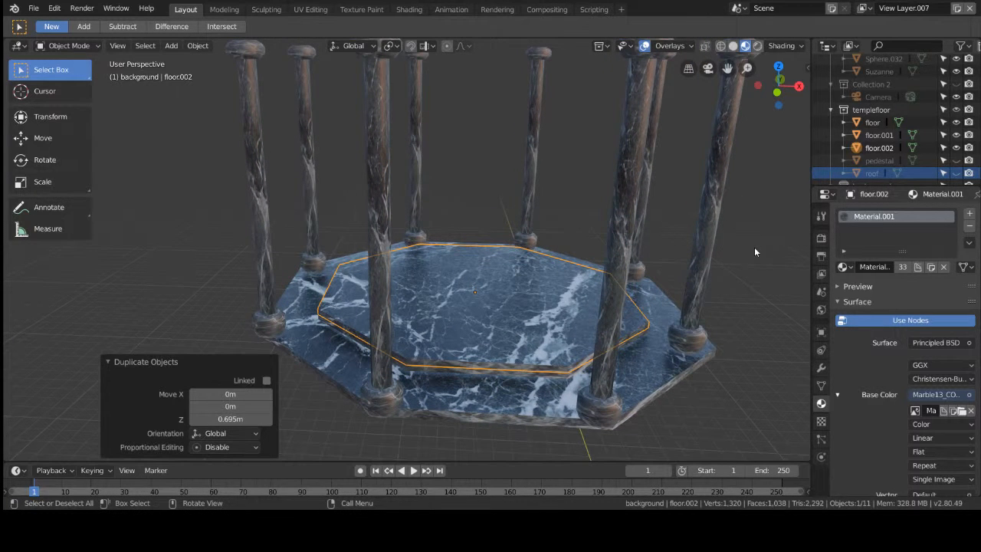
key("s")
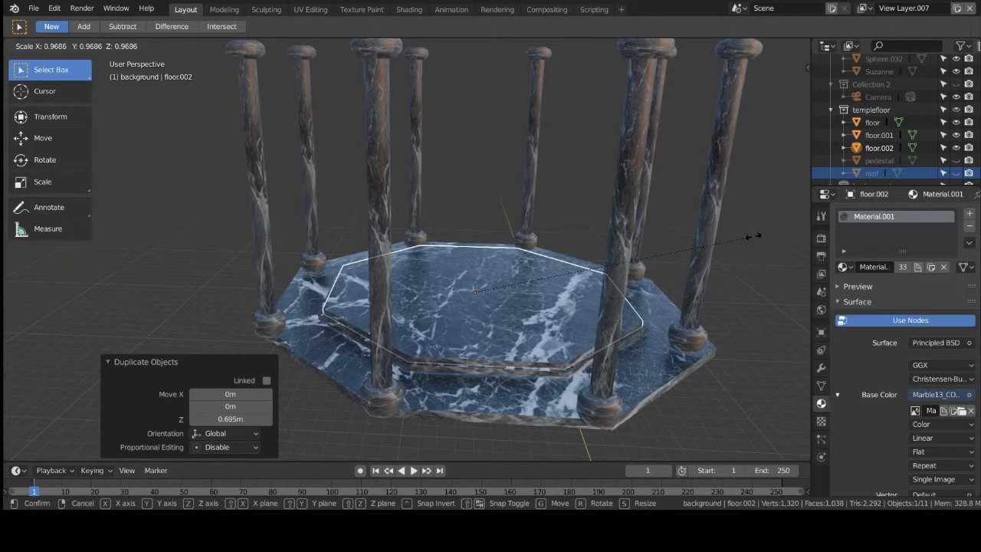
left_click(744, 236)
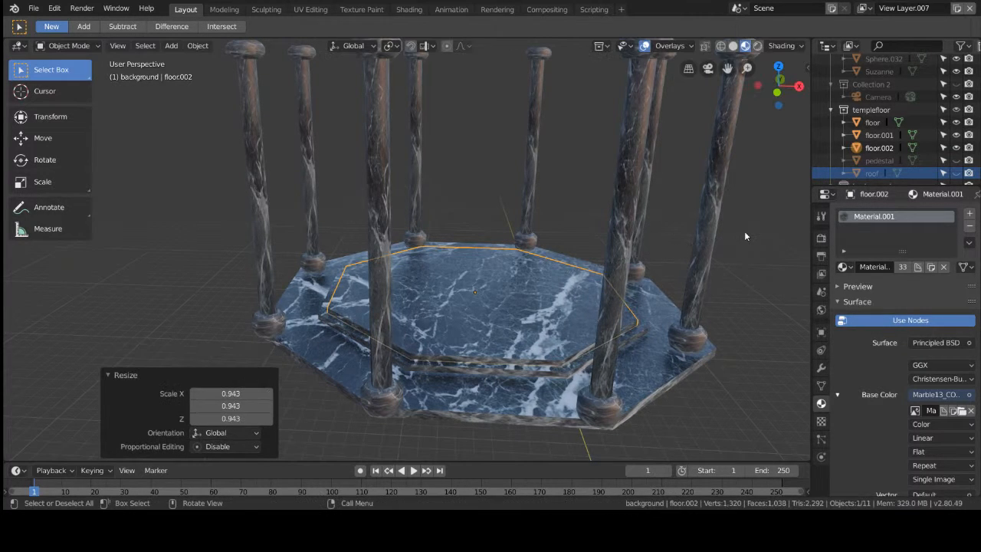
Duplicate the top tier 0.935 m higher along Z and scale the copy to 0.95 in top view.
key("shift+d")
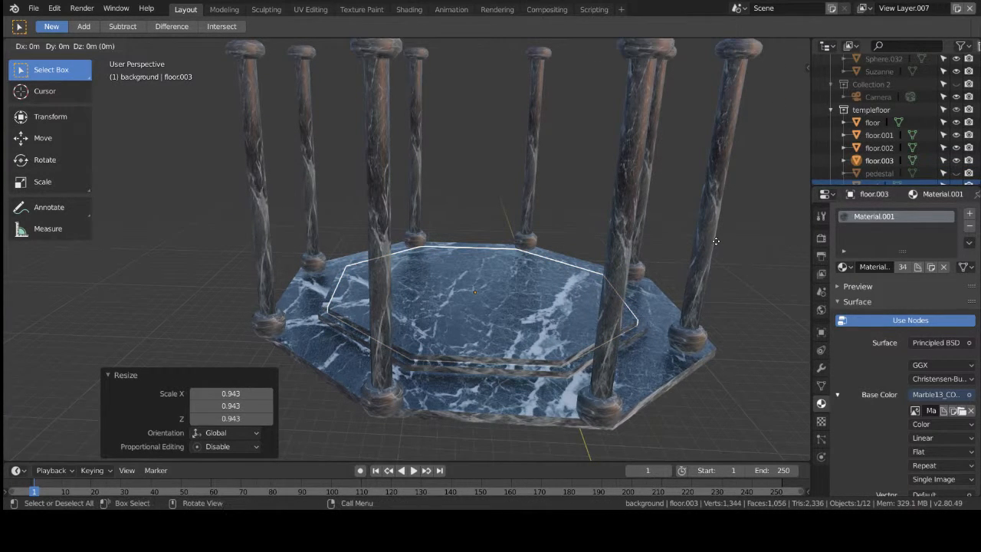
key("z")
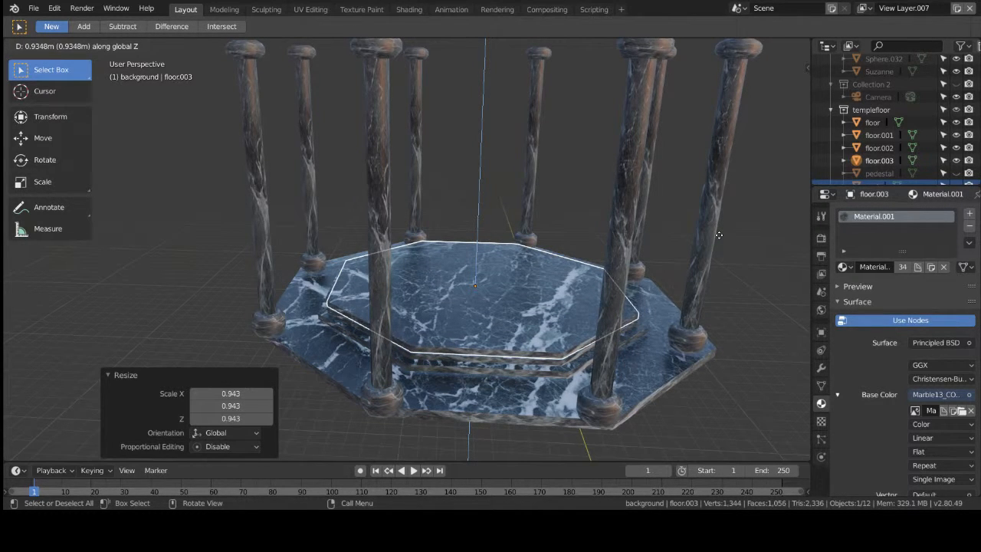
left_click(719, 234)
middle_click_drag(748, 264, 743, 234)
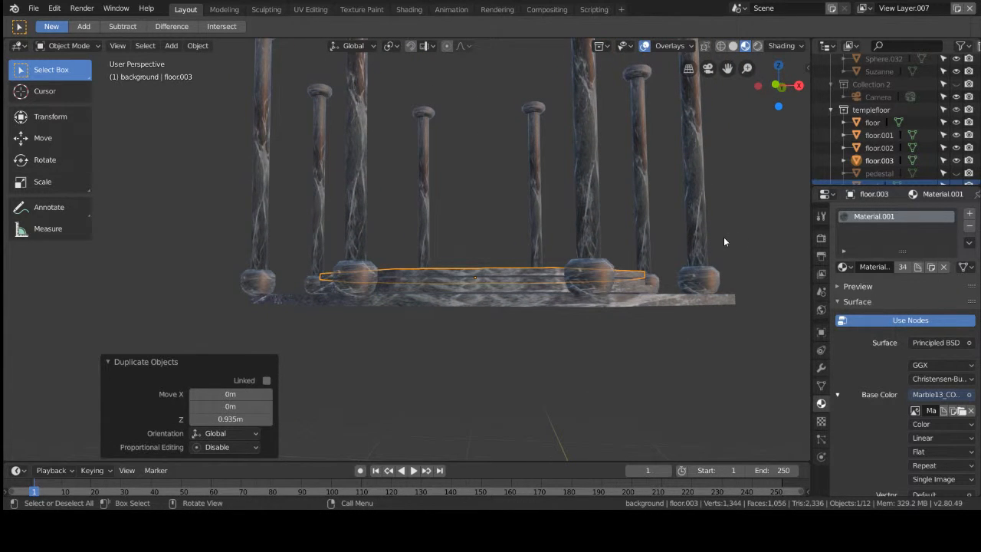
middle_click_drag(725, 234, 743, 264)
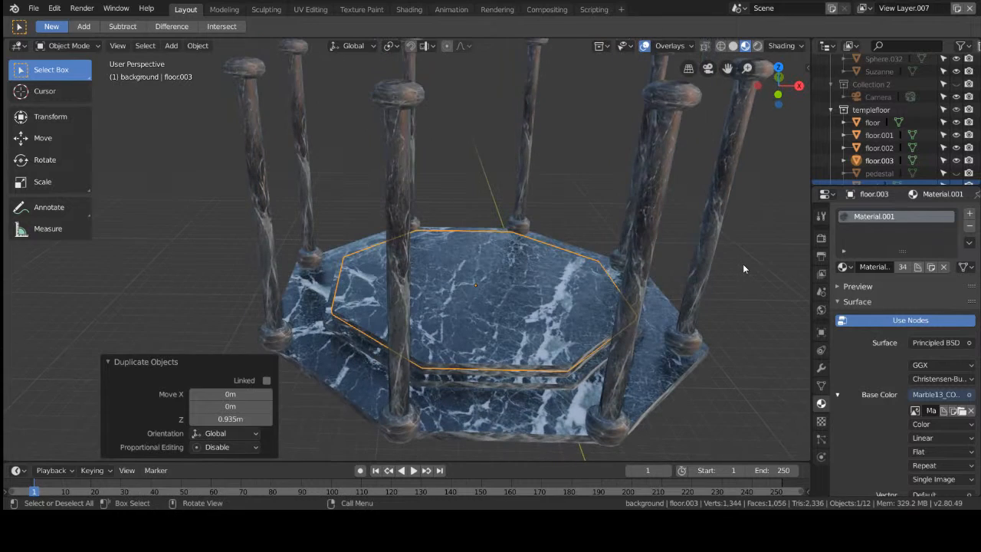
key("KP_7")
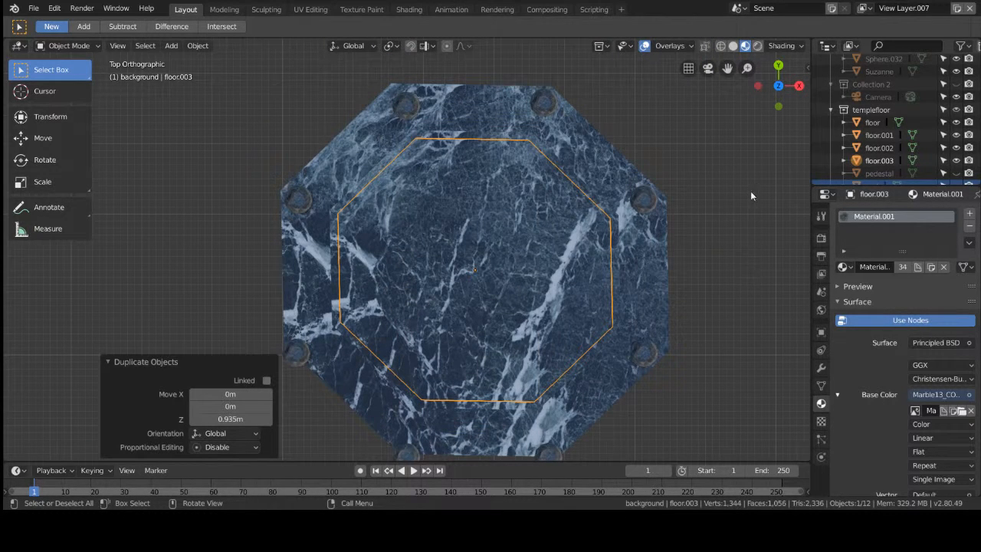
key("s")
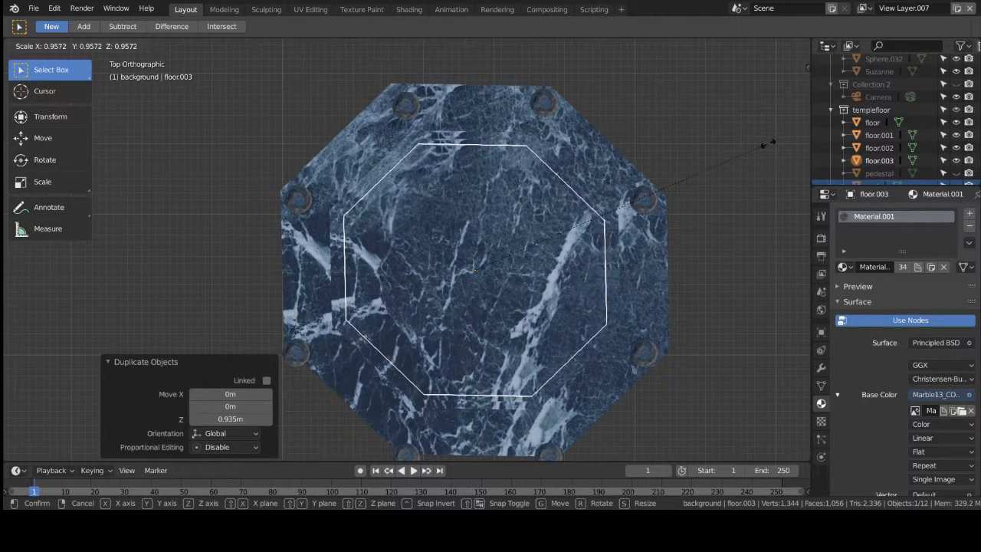
left_click(766, 145)
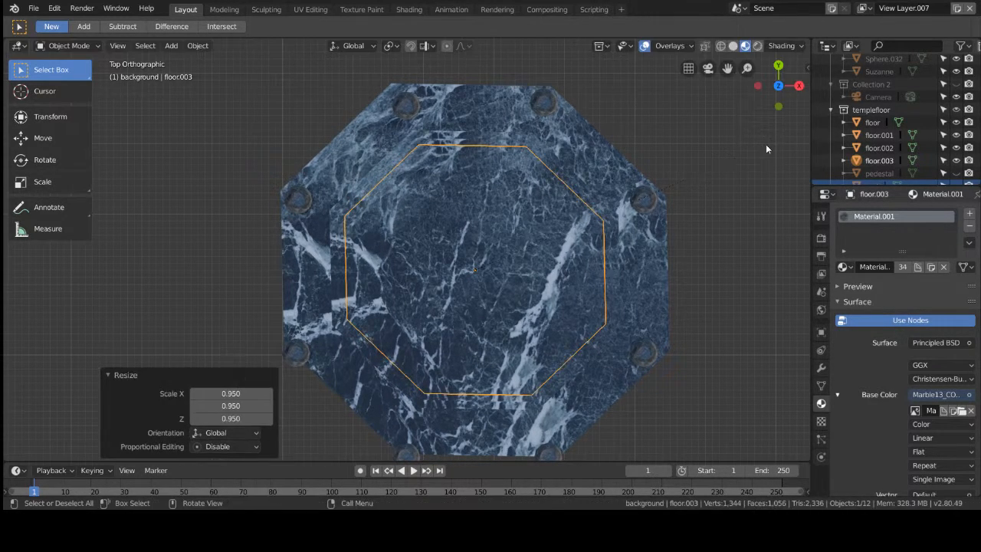
In wireframe front view, duplicate the top tier and raise the copy 0.795 m along Z onto the stack.
key("z")
left_click(621, 205)
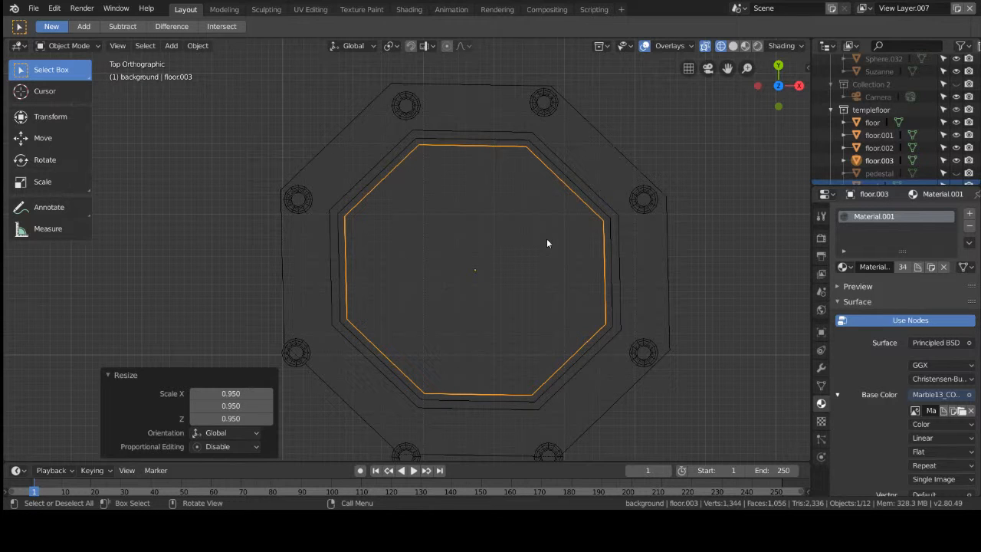
key("KP_1")
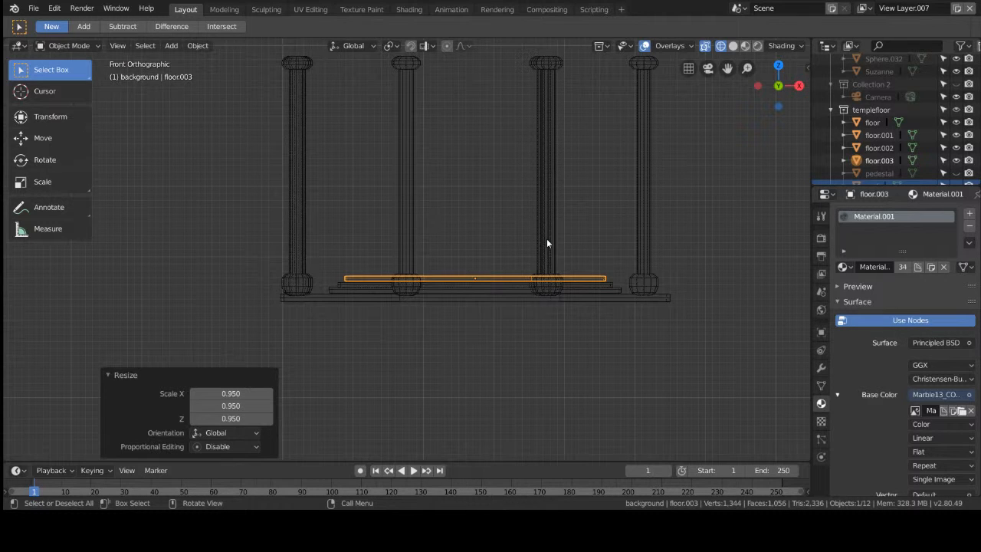
key("shift+d")
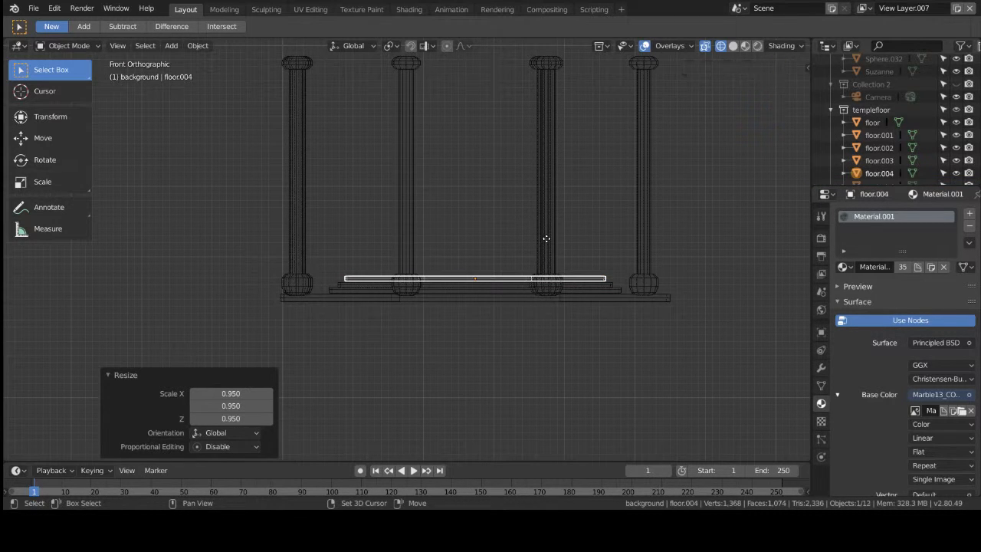
key("z")
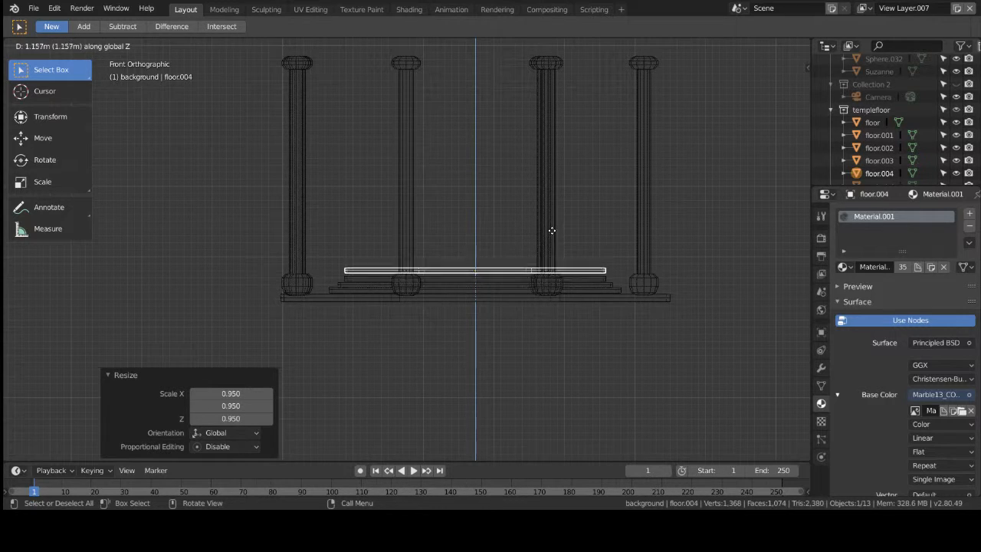
right_click(548, 237)
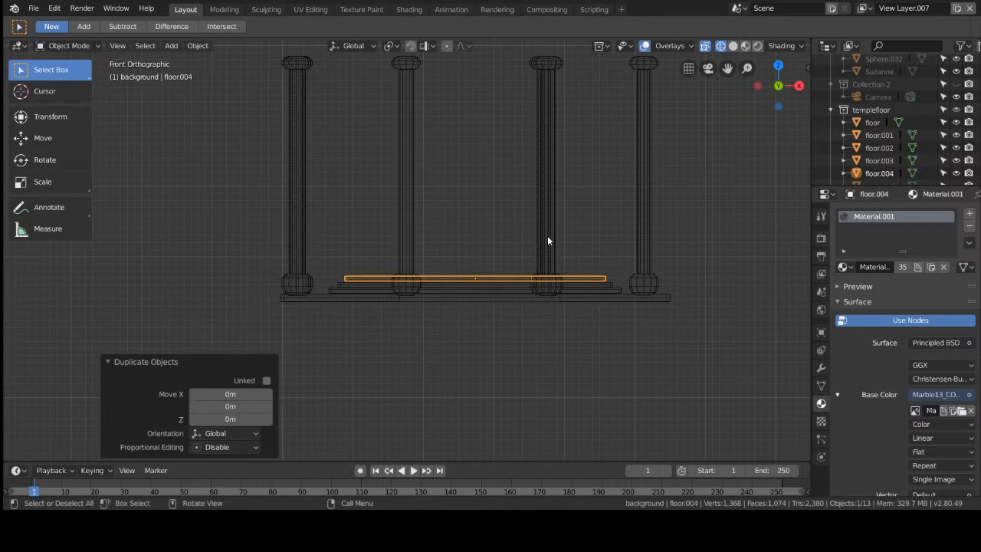
scroll(546, 252, "up", 2)
scroll(516, 294, "up", 1)
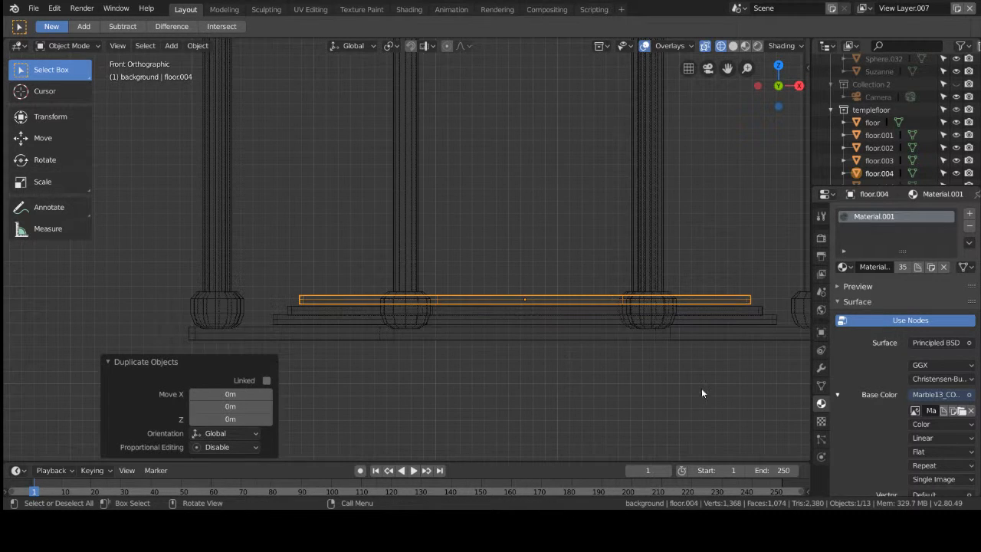
key("g")
key("z")
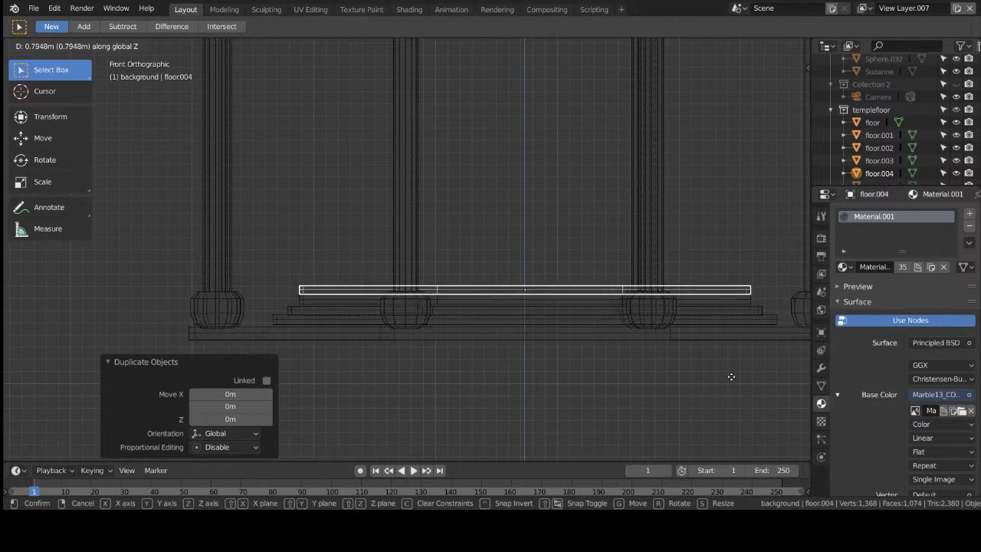
left_click(731, 381)
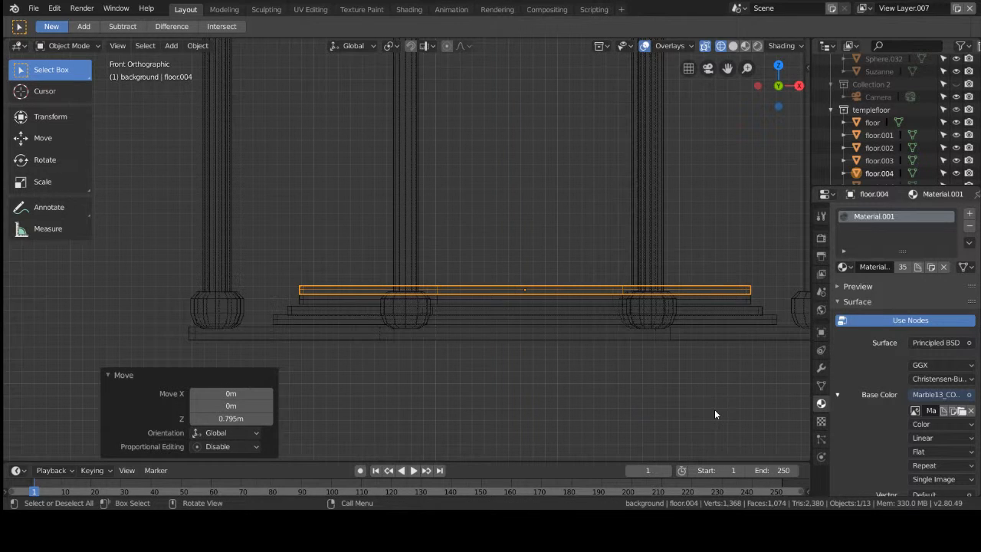
Switch to solid shading and lower the top tier 0.0334 m along Z against the tier beneath it.
key("z")
left_click(741, 407)
scroll(569, 379, "up", 2)
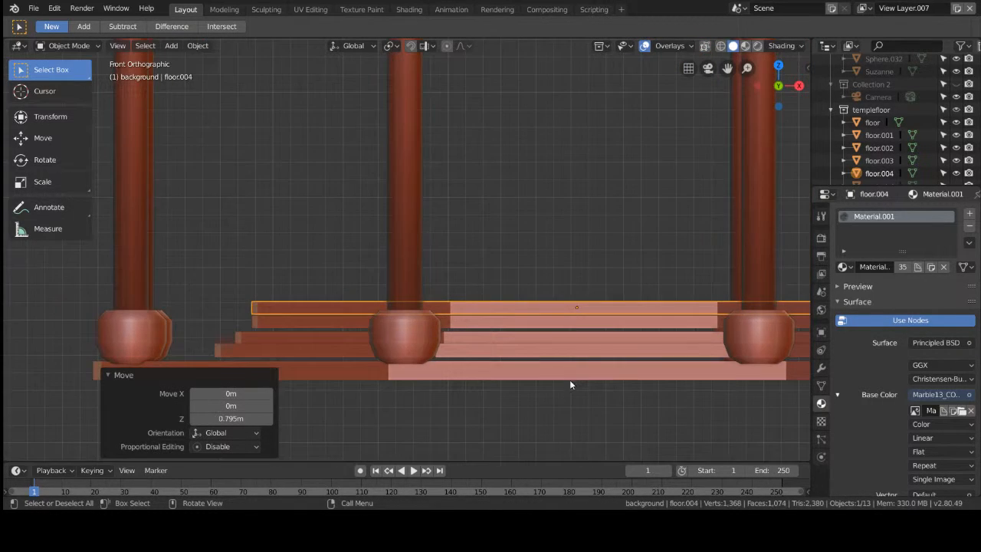
middle_click_drag(611, 397, 532, 397)
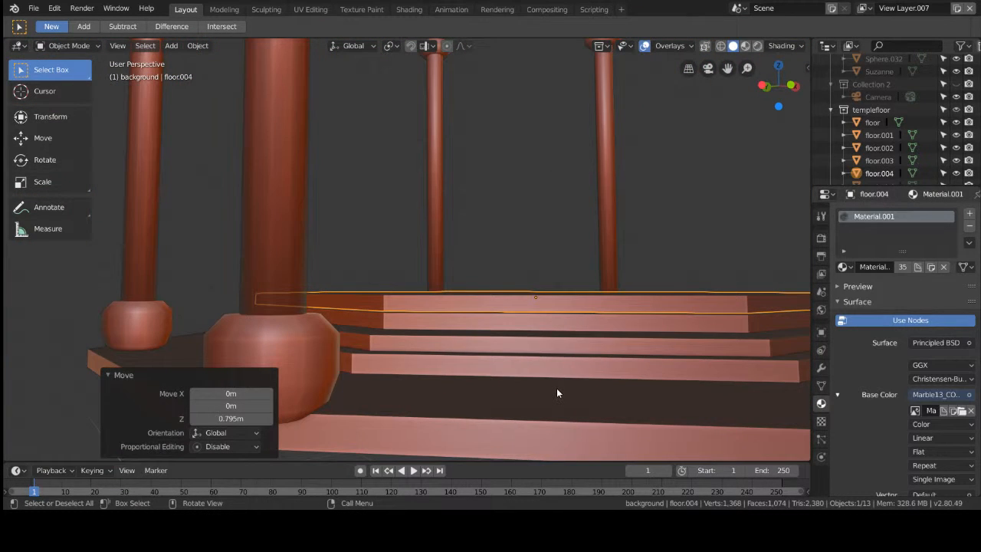
key("g")
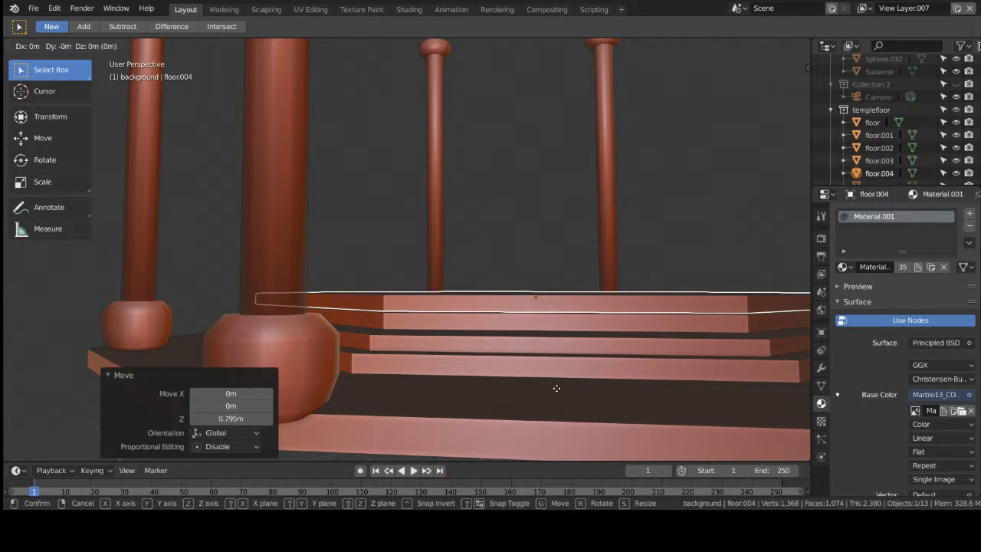
key("z")
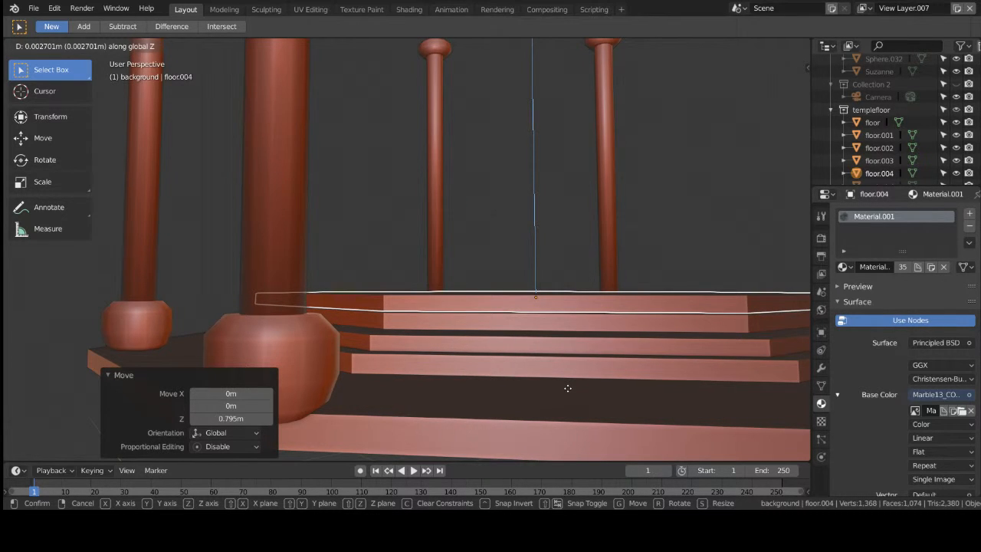
left_click(572, 393)
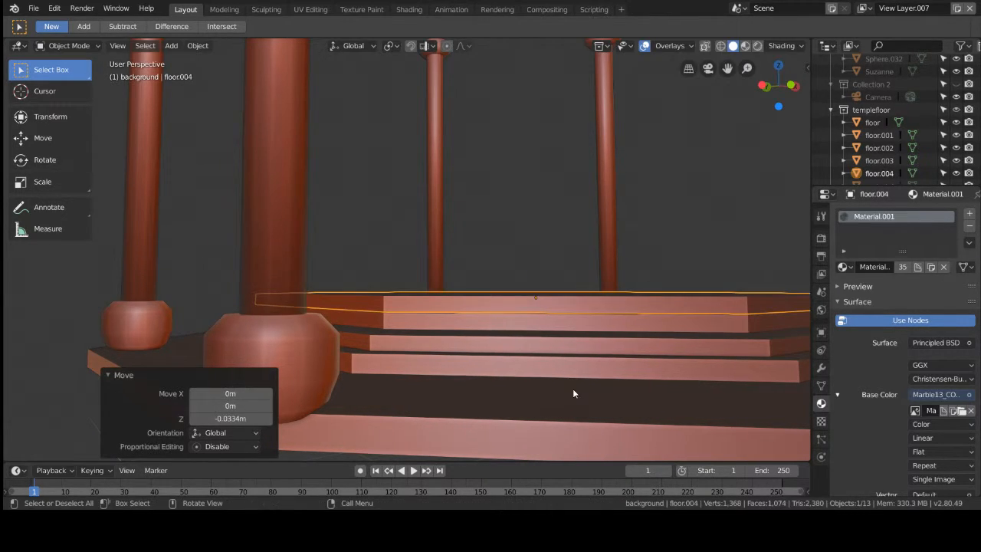
In top view, scale the uppermost tier to 0.958 so its edge steps inward evenly.
key("KP_7")
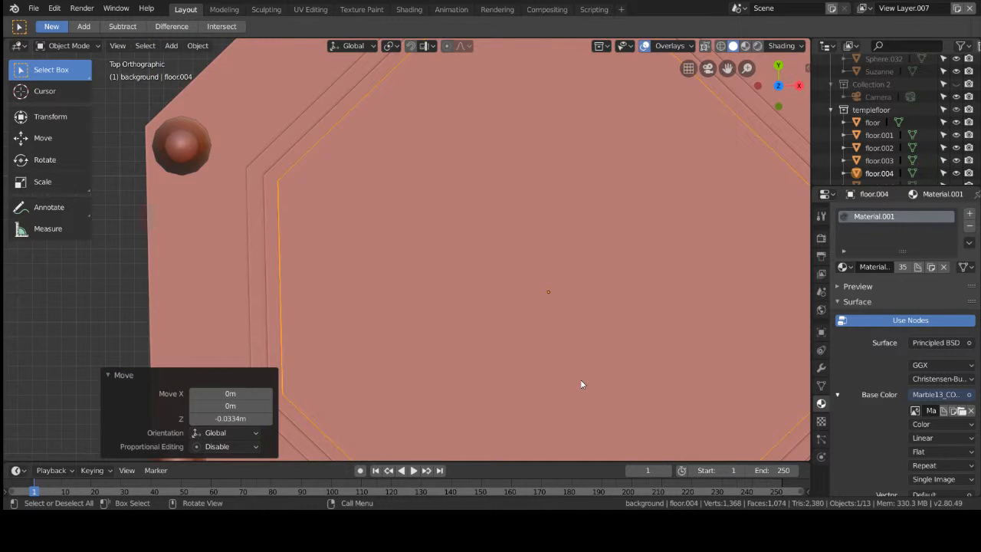
key("s")
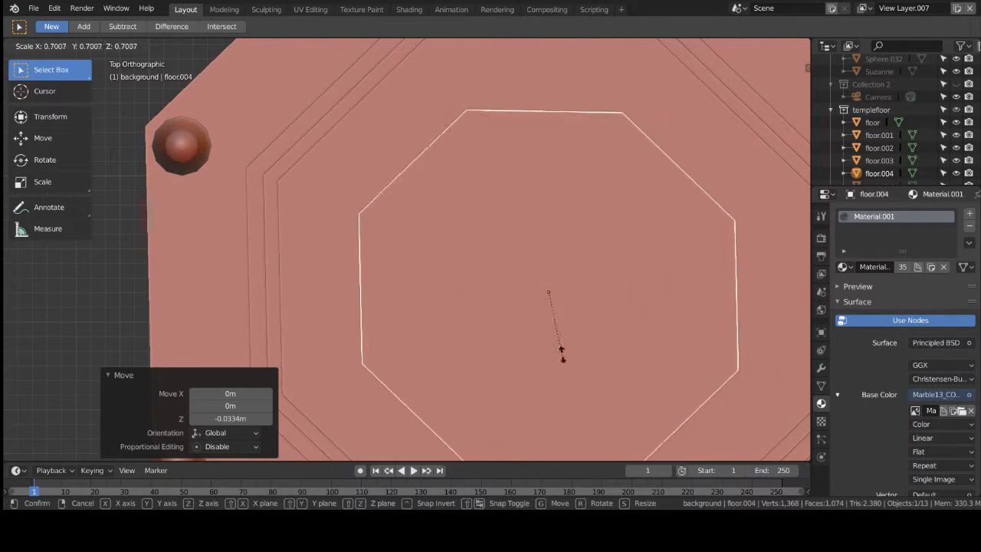
left_click(556, 355)
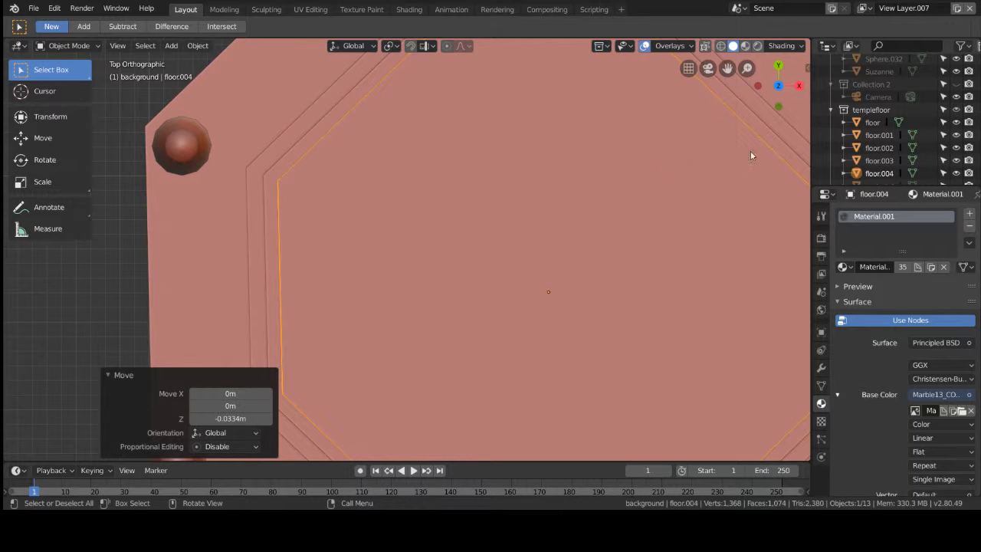
key("s")
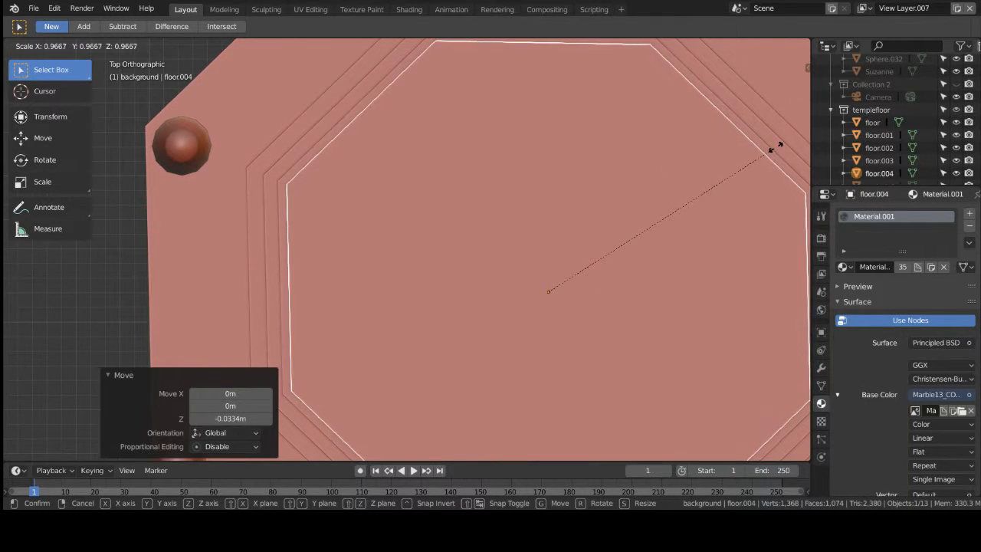
left_click(617, 281)
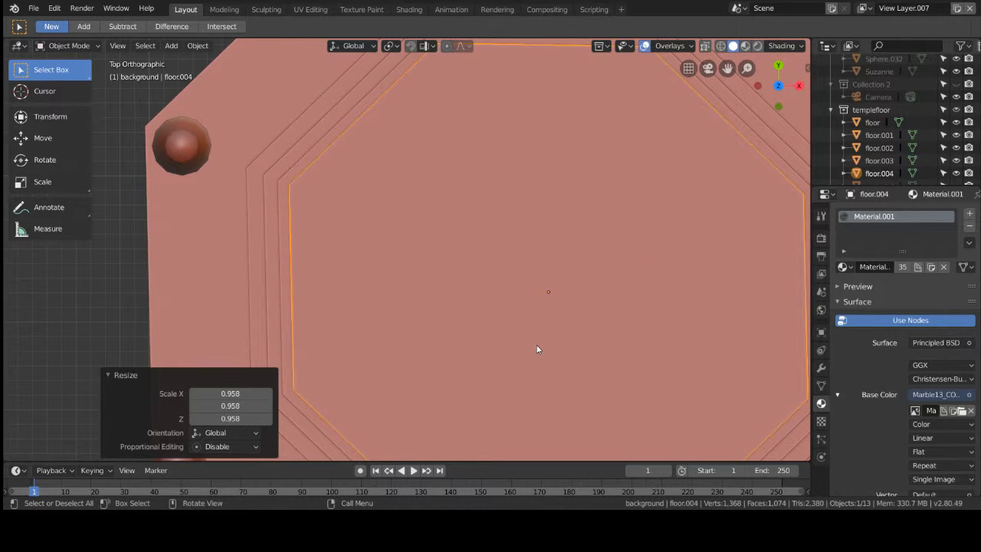
Duplicate the top tier 0.732 m higher along Z and scale the copy to 0.951 in top view.
key("KP_1")
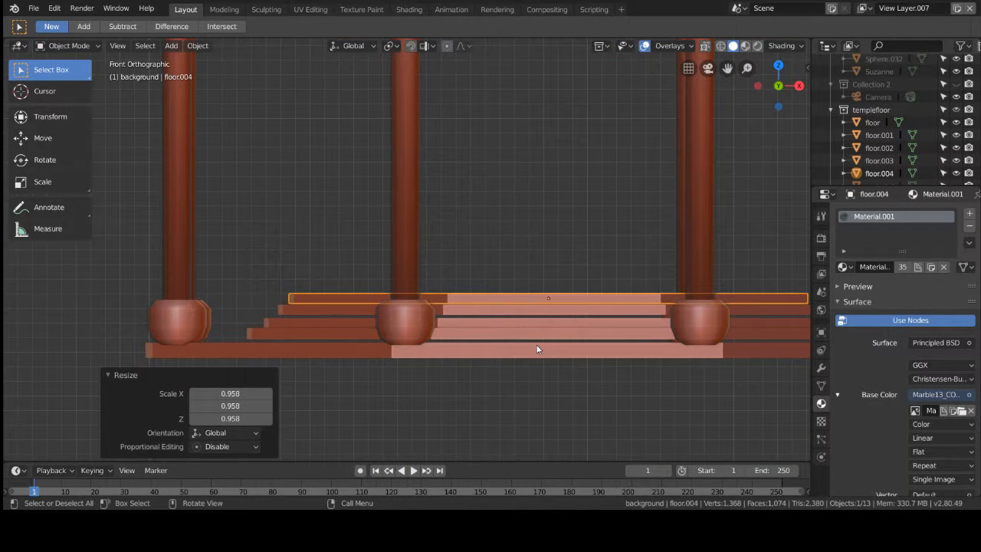
key("shift+d")
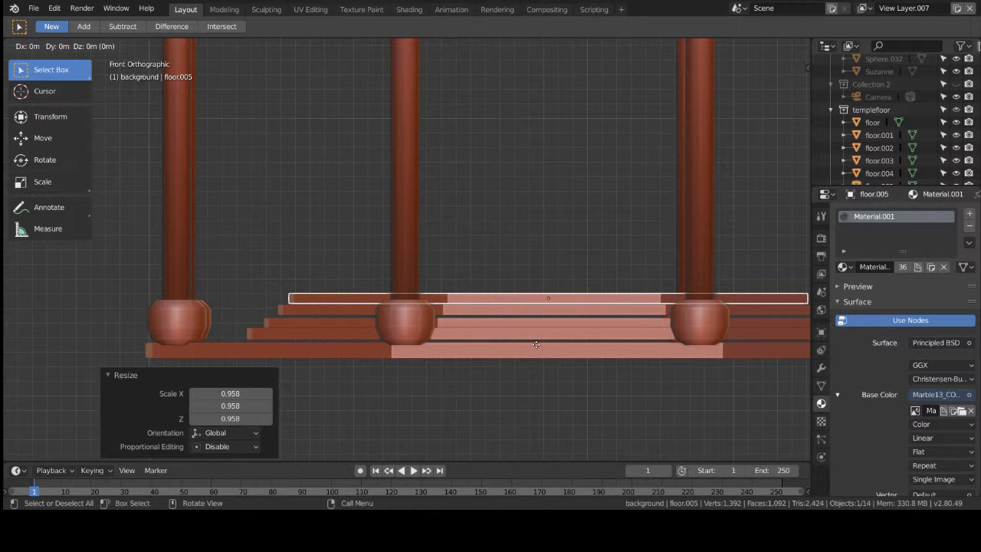
key("z")
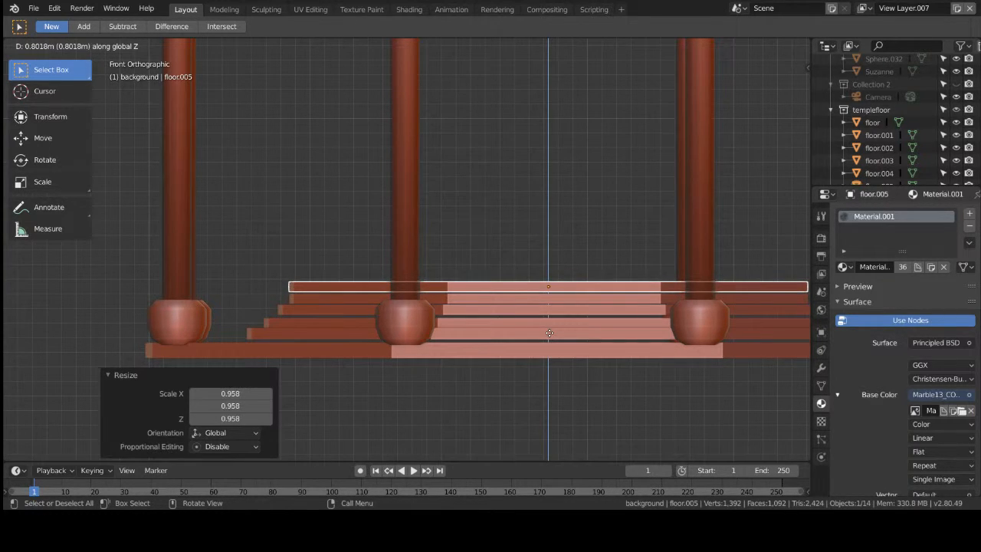
left_click(550, 333)
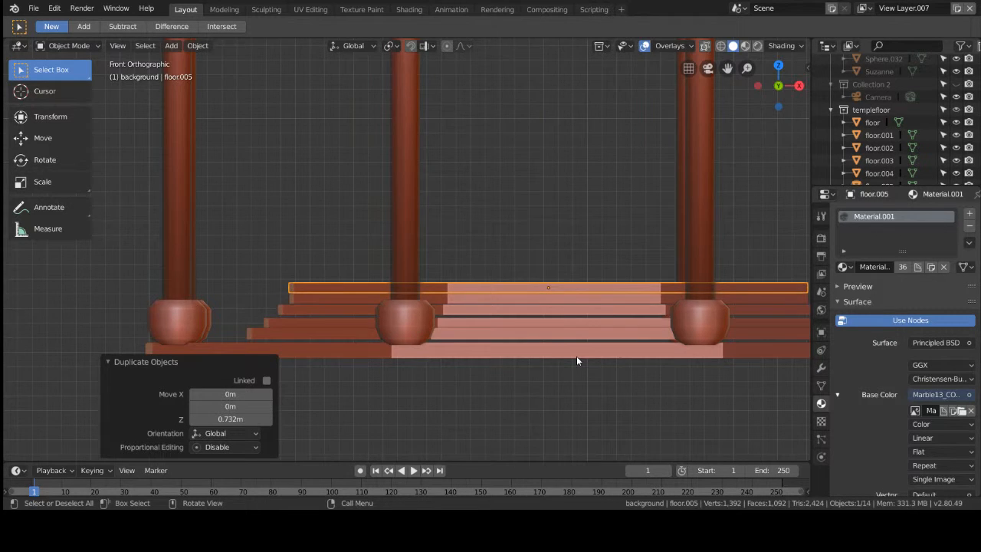
key("KP_7")
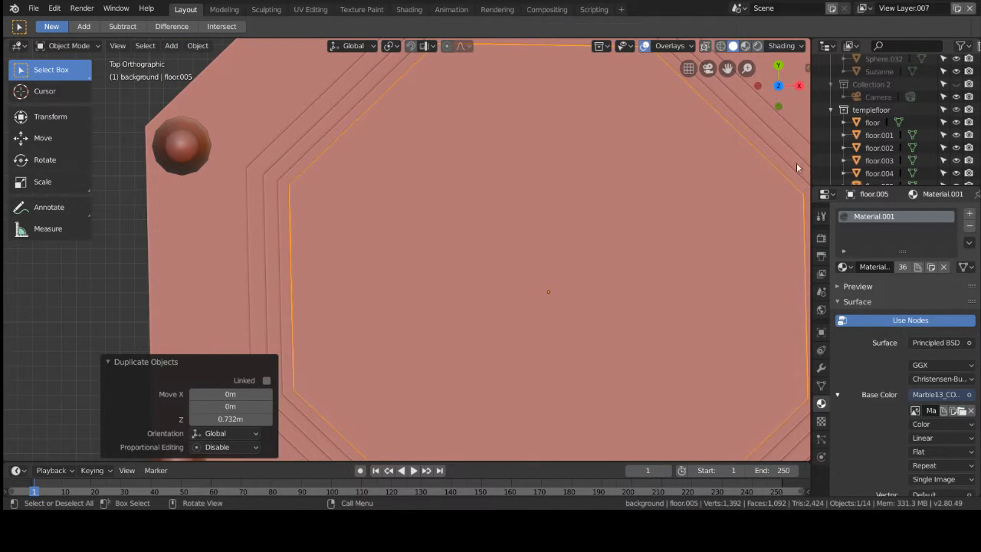
key("s")
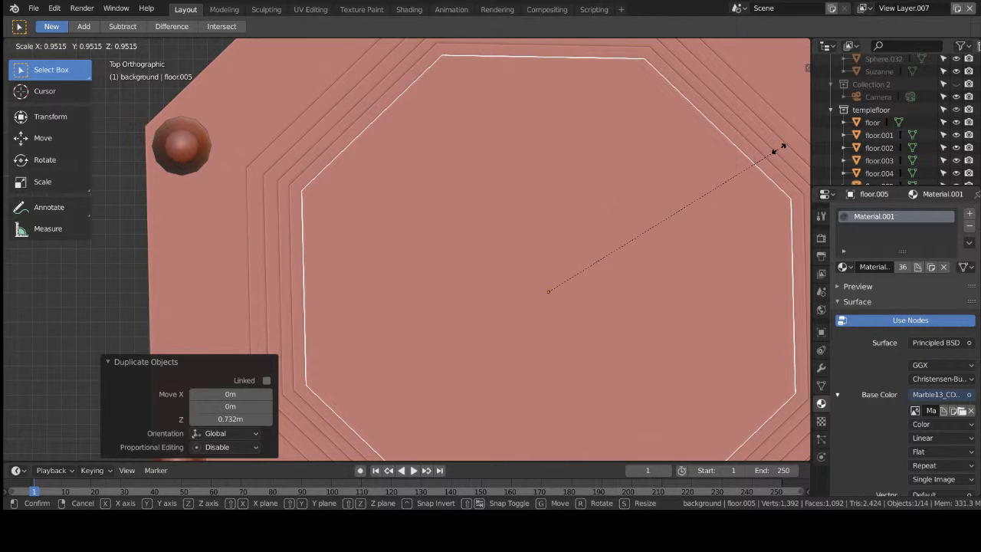
left_click(778, 151)
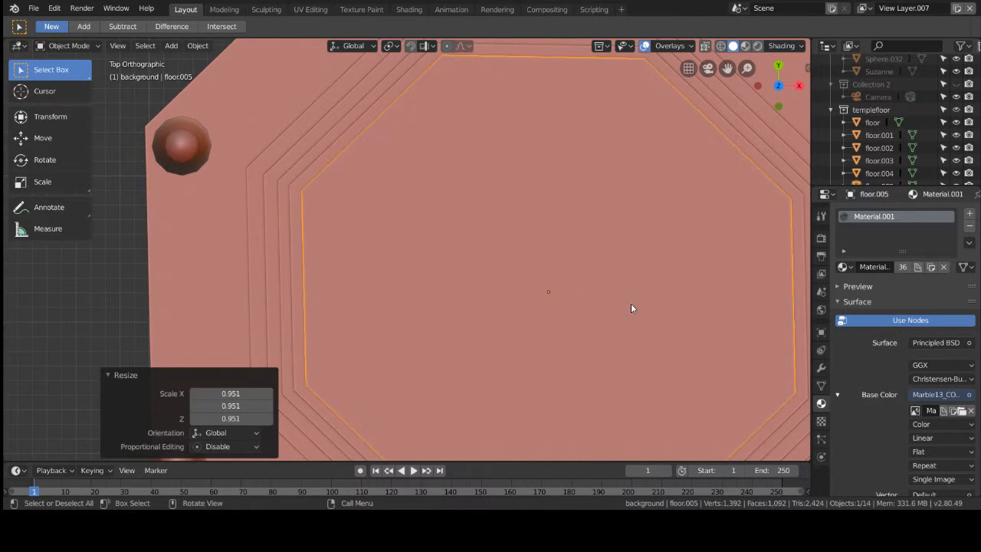
Lower the middle step, floor.003, 0.109 m along Z toward the step beneath it.
middle_click_drag(630, 303, 606, 328)
left_click(395, 297)
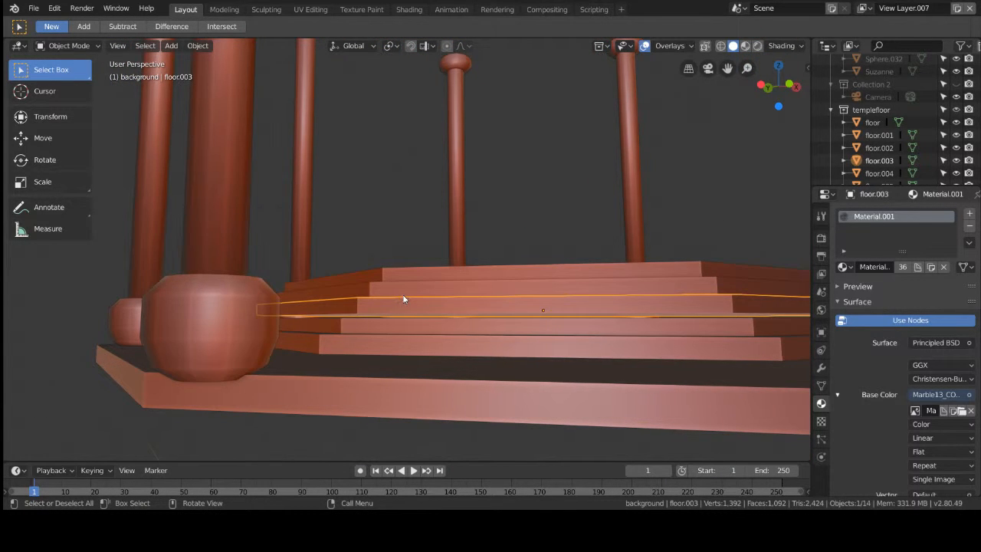
key("g")
key("z")
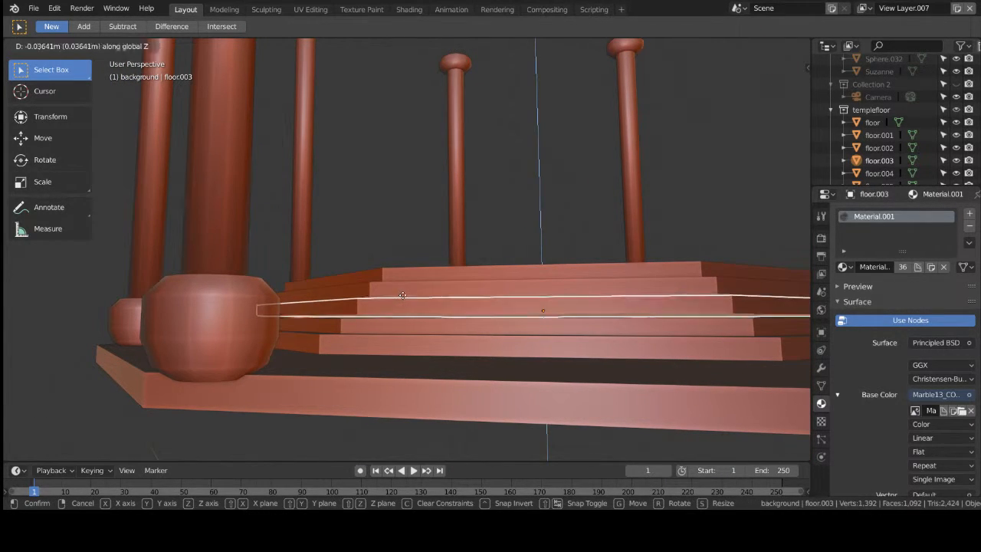
left_click(403, 296)
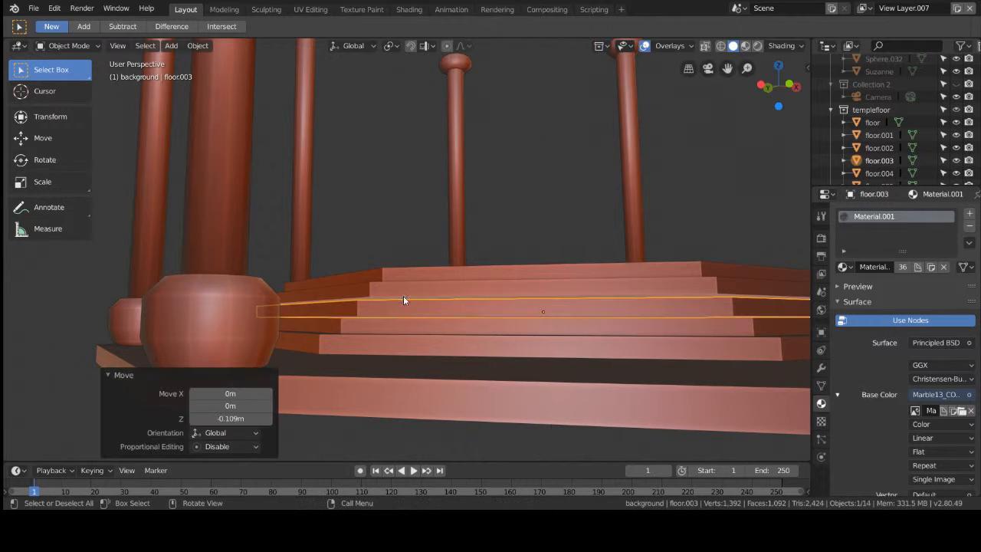
left_click(482, 285)
left_click(450, 304)
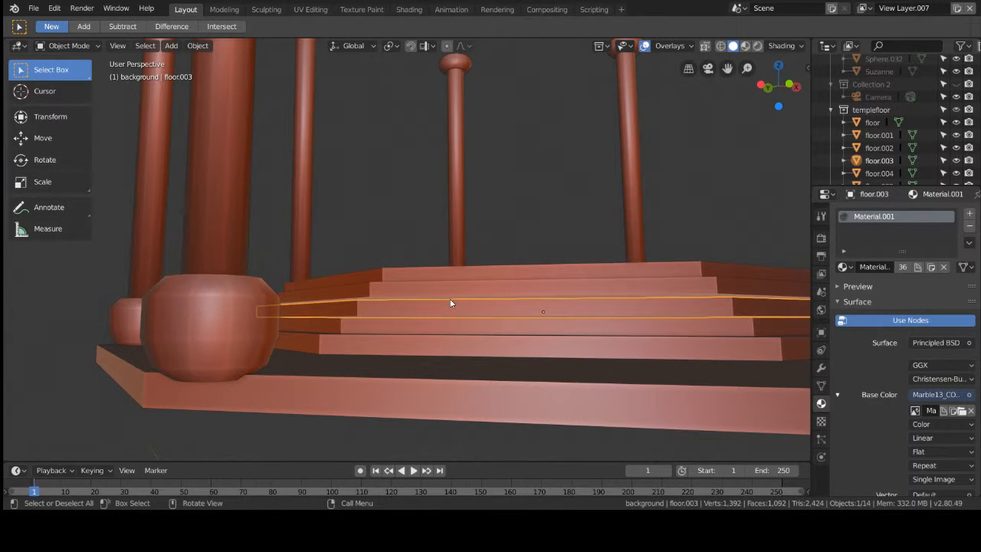
In front view, lower the lowest step, floor.001, along Z to close the gap above the base floor.
key("KP_1")
scroll(450, 303, "up", 4)
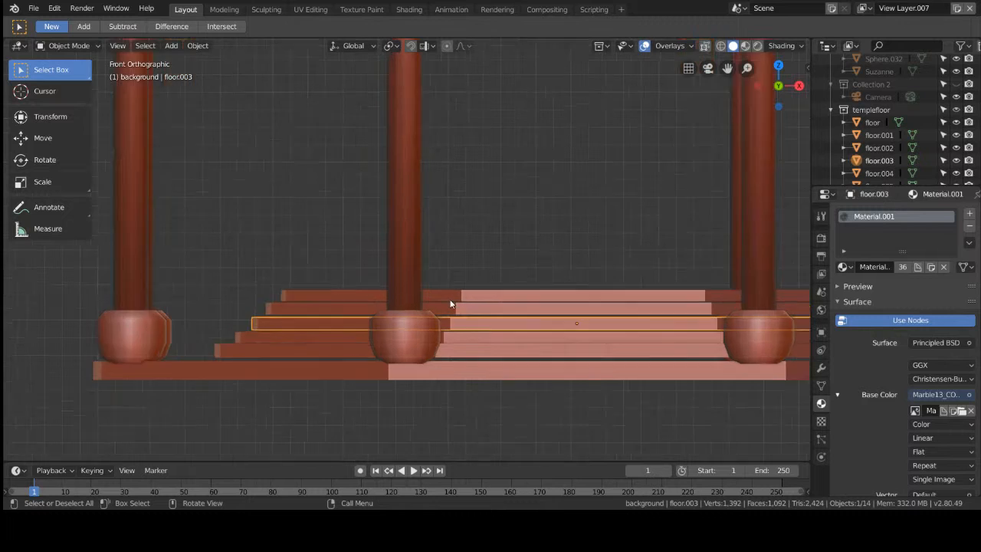
middle_click_drag(541, 278, 533, 152, "shift")
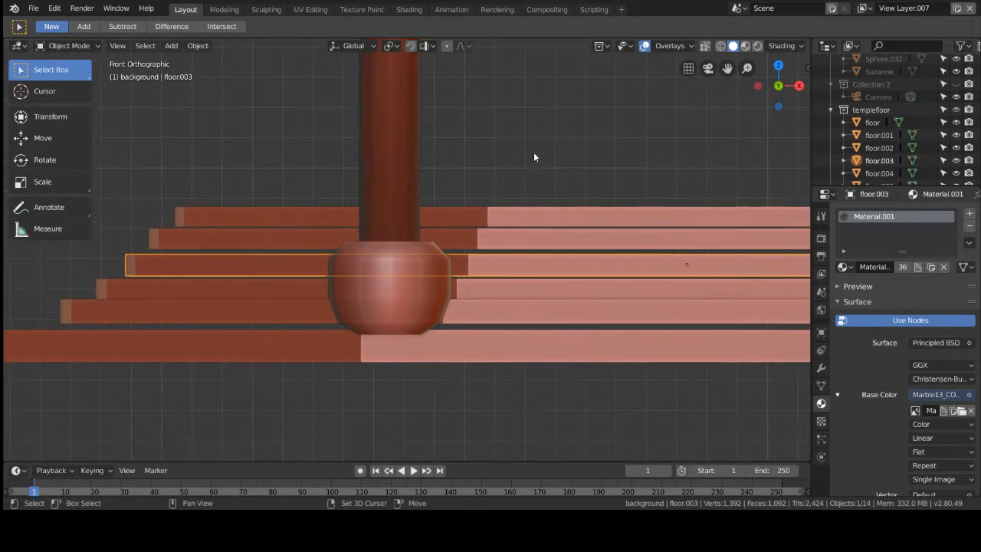
left_click(215, 320)
key("g")
key("z")
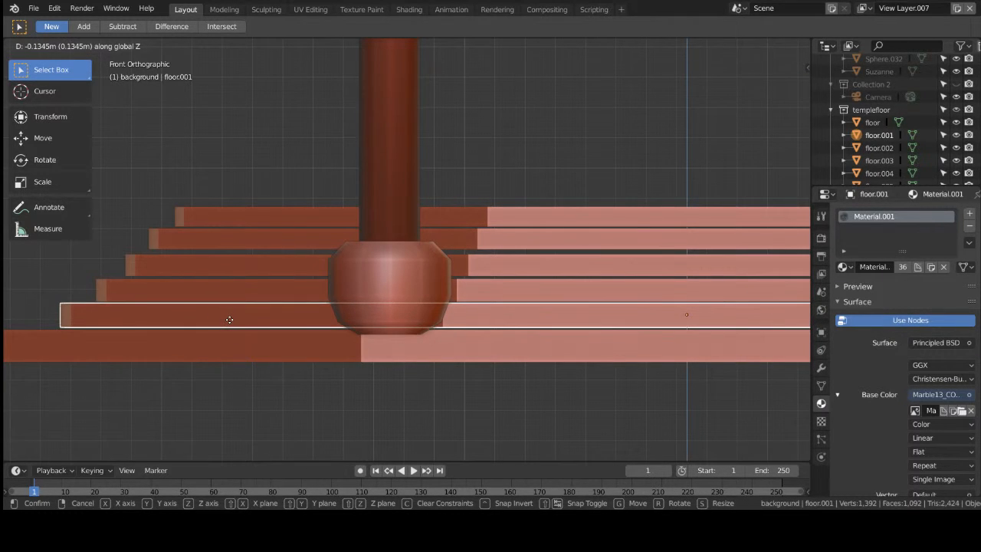
left_click(230, 323)
Readjust the lowest step's height along Z so it sits flush on the base floor.
left_click(230, 292)
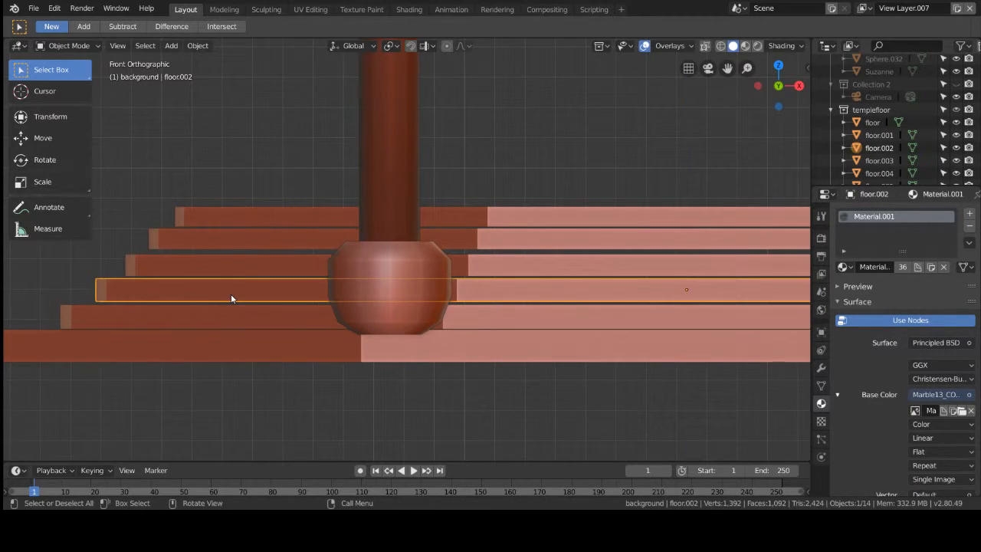
left_click(223, 327)
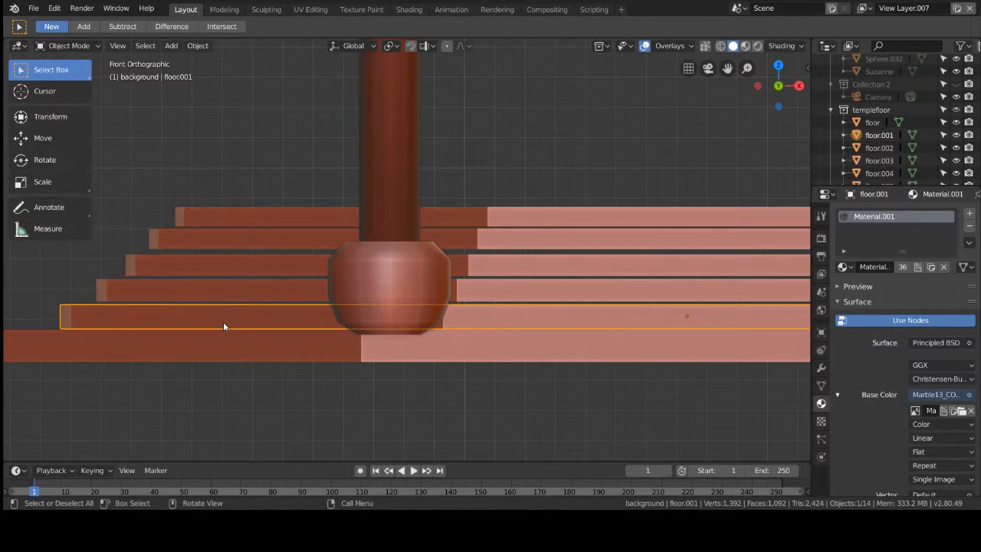
key("g")
key("z")
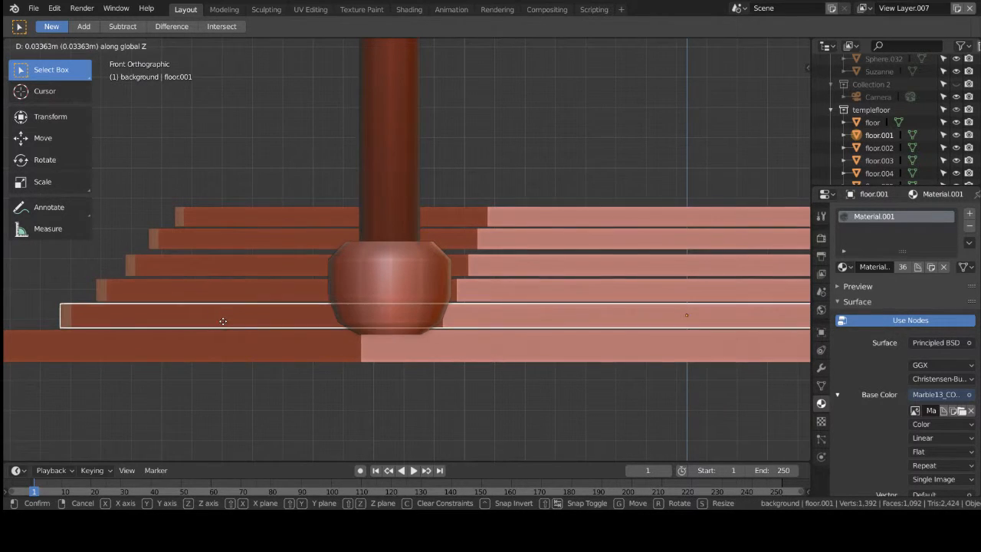
left_click(223, 321)
Lower the second step, floor.002, 0.185 m along Z onto the lowest step.
left_click(233, 293)
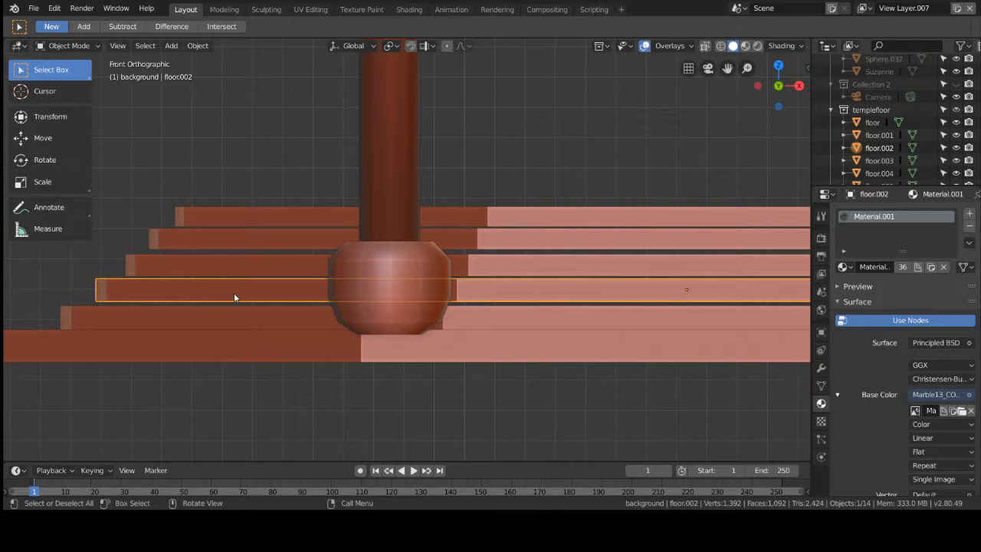
key("g")
key("z")
left_click(242, 281)
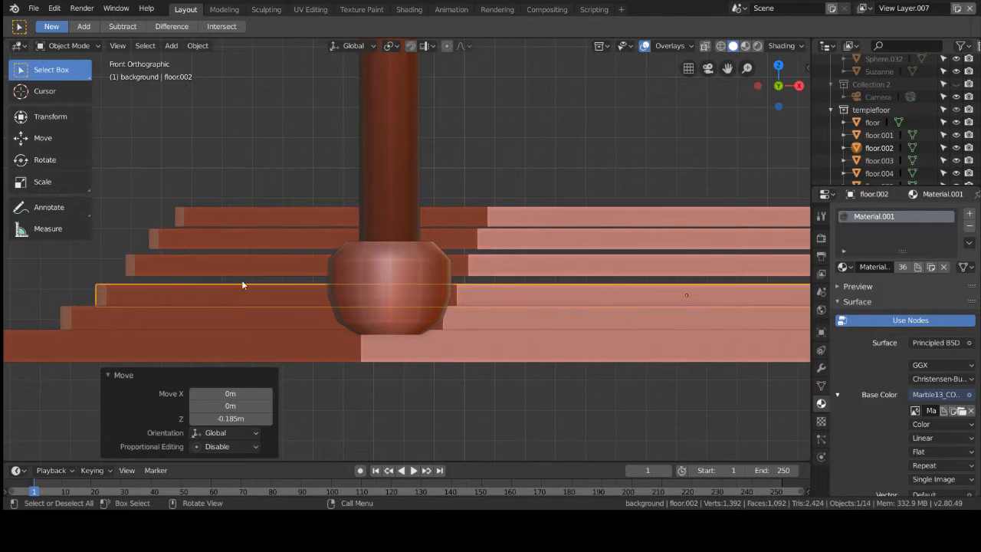
Lower the third step, floor.003, along Z onto the second step, ending with a further 0.0672 m downward.
left_click(253, 266)
key("g")
key("z")
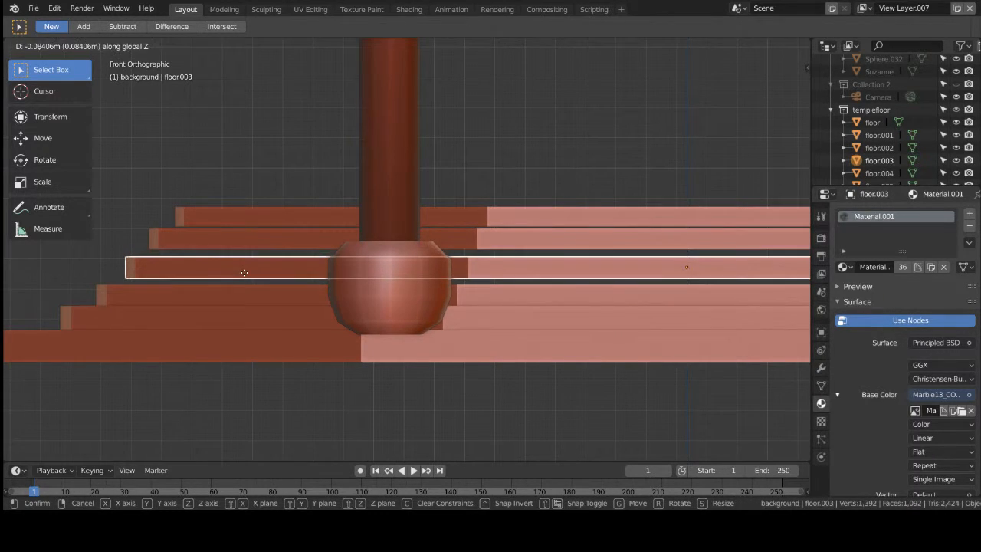
left_click(240, 282)
left_click(263, 249)
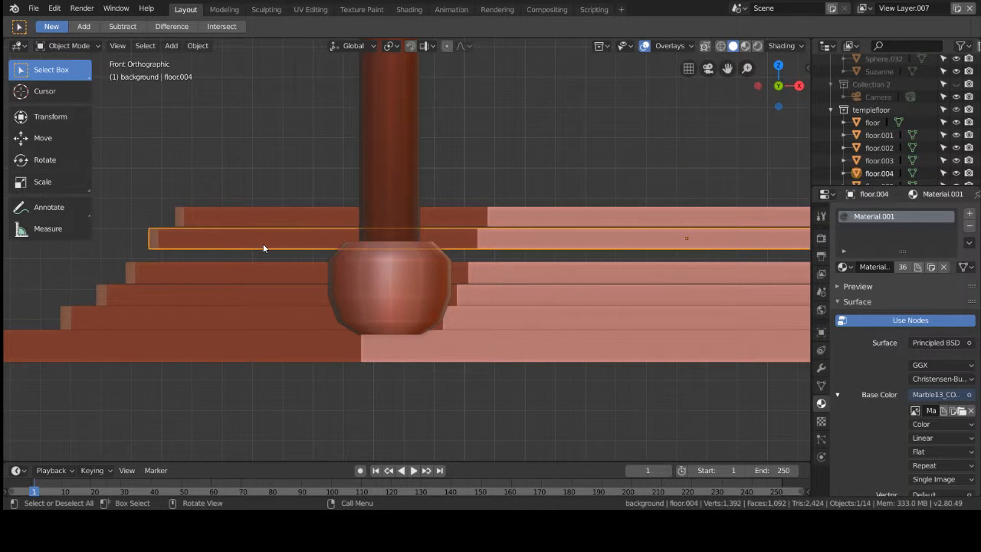
left_click(254, 265)
key("g")
key("z")
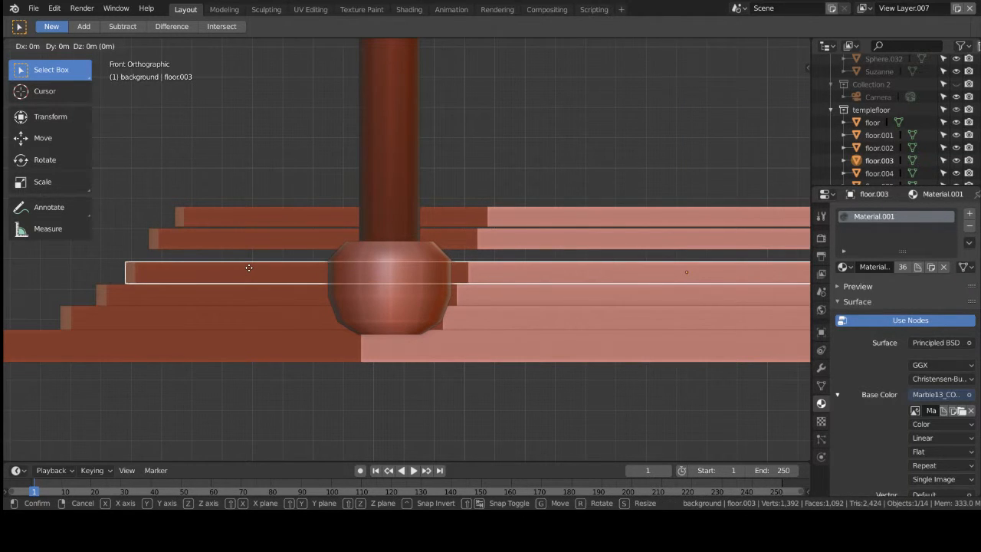
left_click(249, 267)
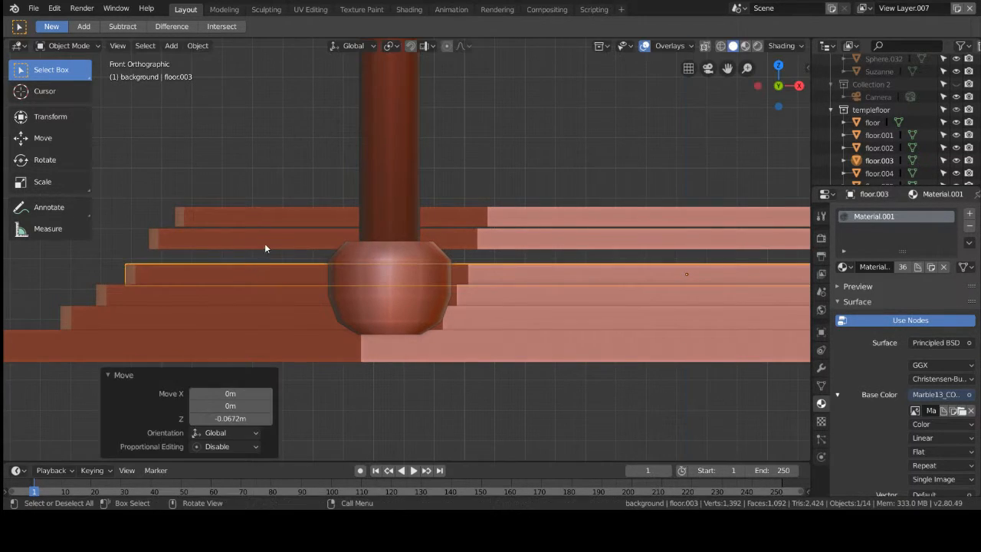
Lower the fourth step, floor.004, about 0.52 m along Z onto the third step.
left_click(263, 246)
key("g")
key("z")
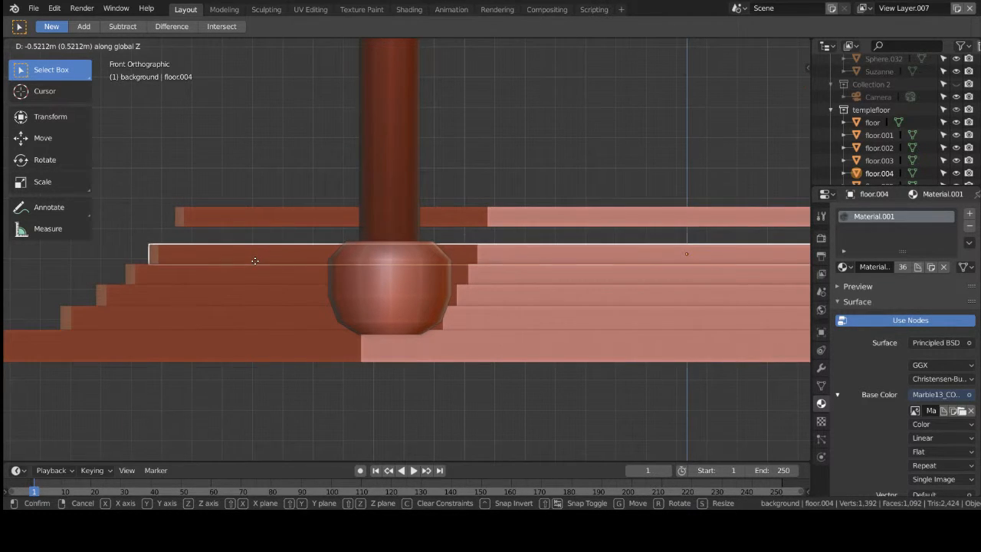
left_click(255, 261)
Lower the top tier, floor.005, 0.572 m along Z onto the fourth step.
left_click(265, 212)
key("g")
key("z")
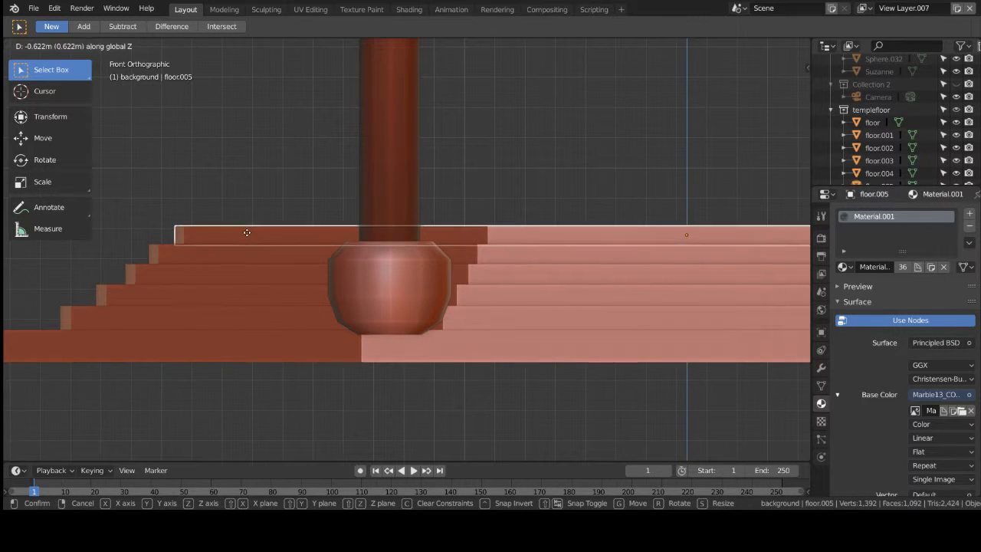
left_click(248, 231)
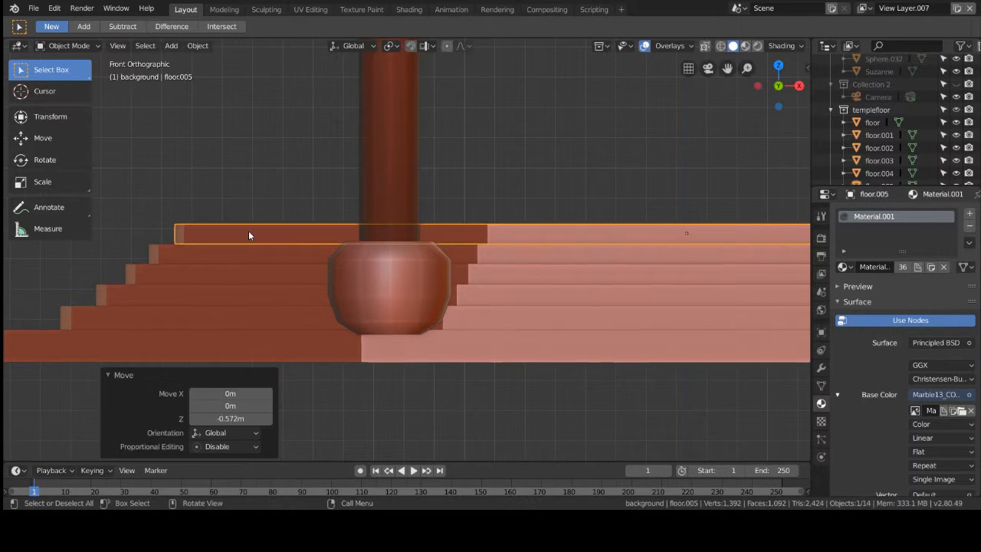
left_click(548, 429)
Lower the top tier another 0.0841 m along Z and deselect it.
left_click(528, 227)
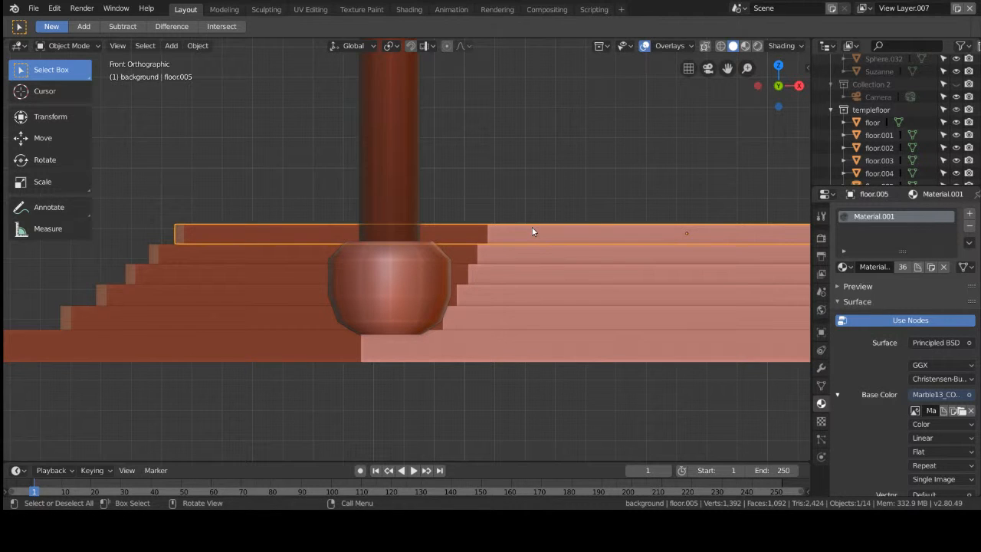
key("g")
key("z")
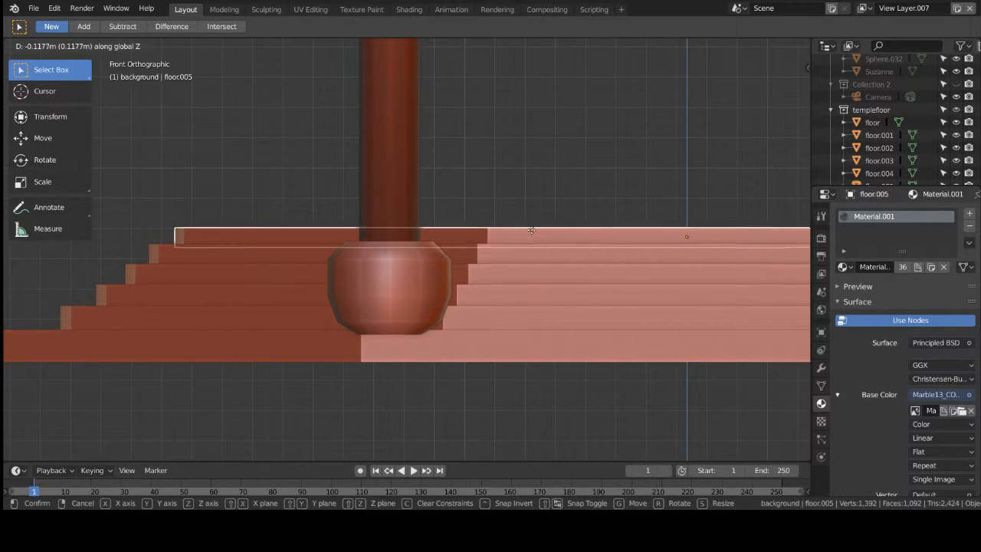
left_click(535, 234)
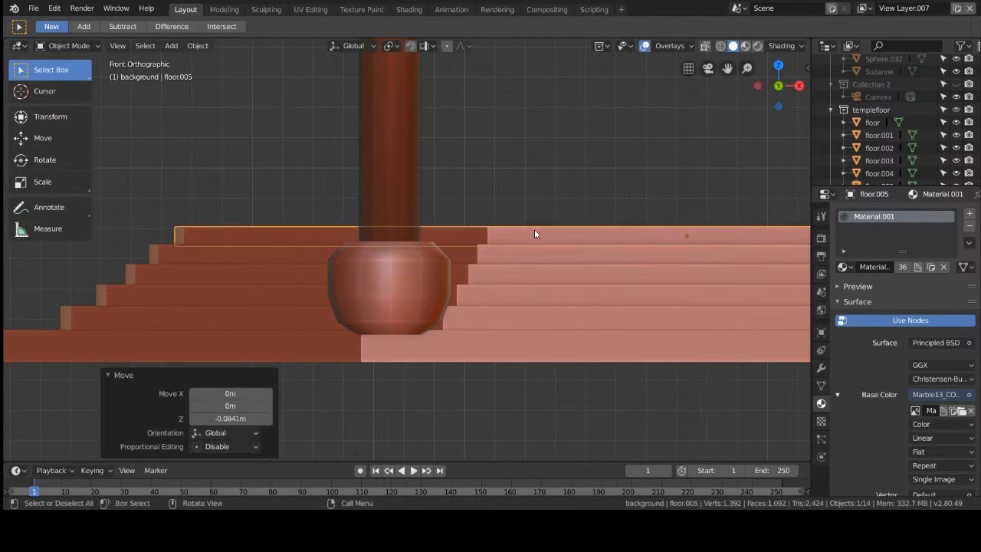
left_click(481, 417)
Duplicate the top tier, raise the copy 0.645 m along Z, and show it in top view.
middle_click_drag(480, 417, 553, 402)
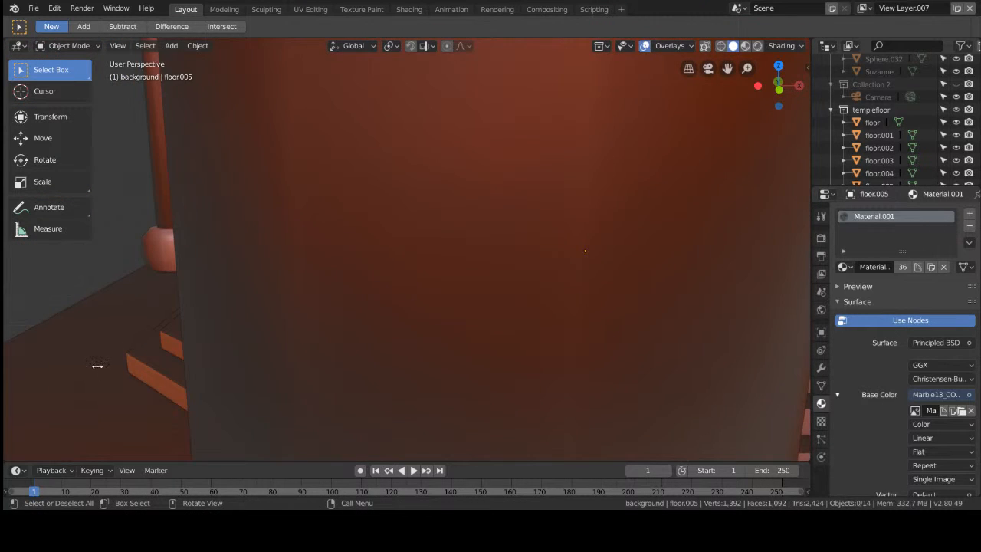
middle_click_drag(97, 366, 420, 291)
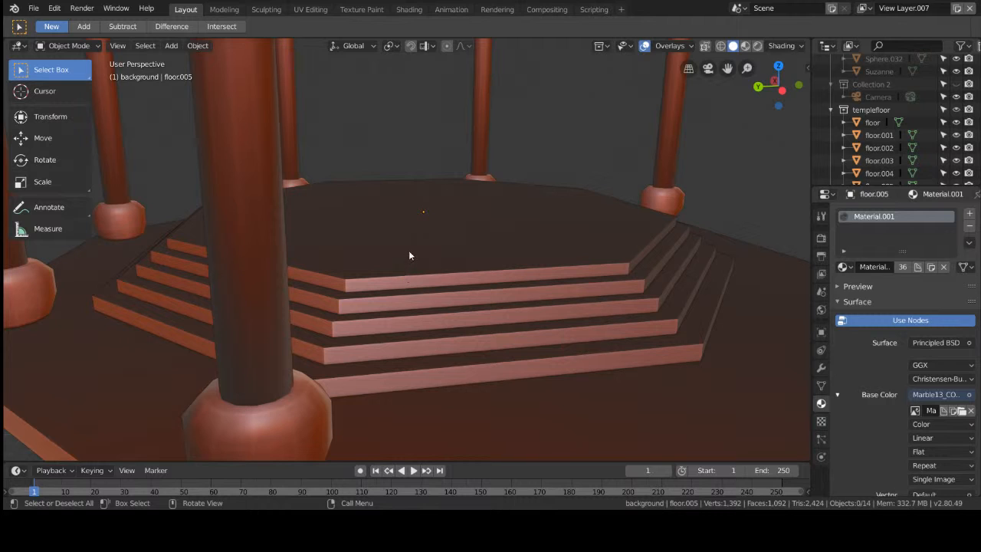
left_click(439, 263)
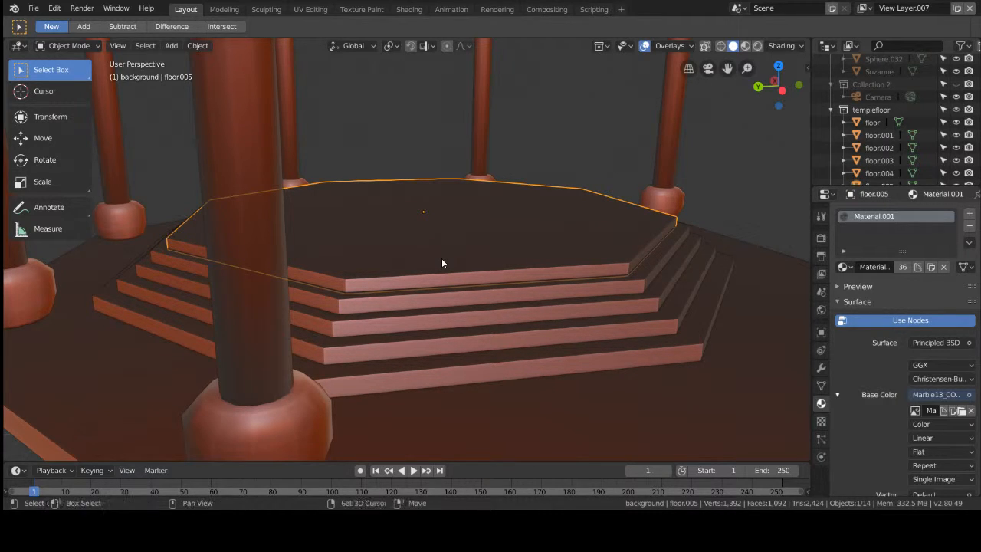
key("shift+d")
key("z")
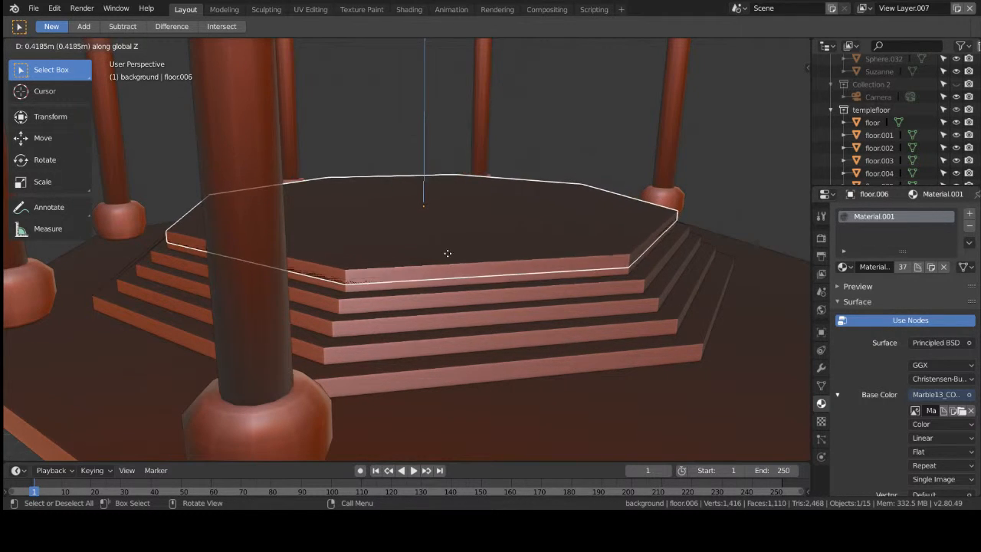
left_click(450, 255)
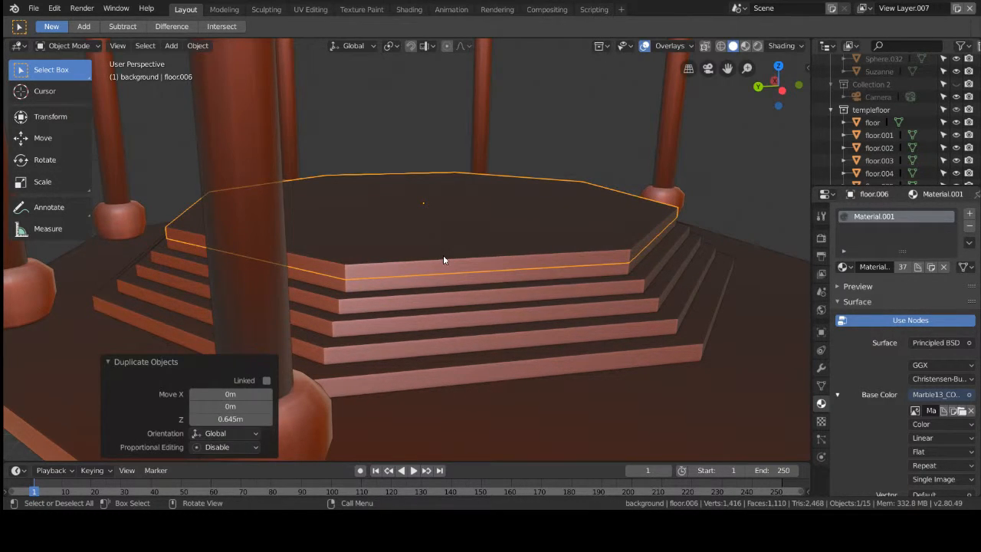
key("KP_7")
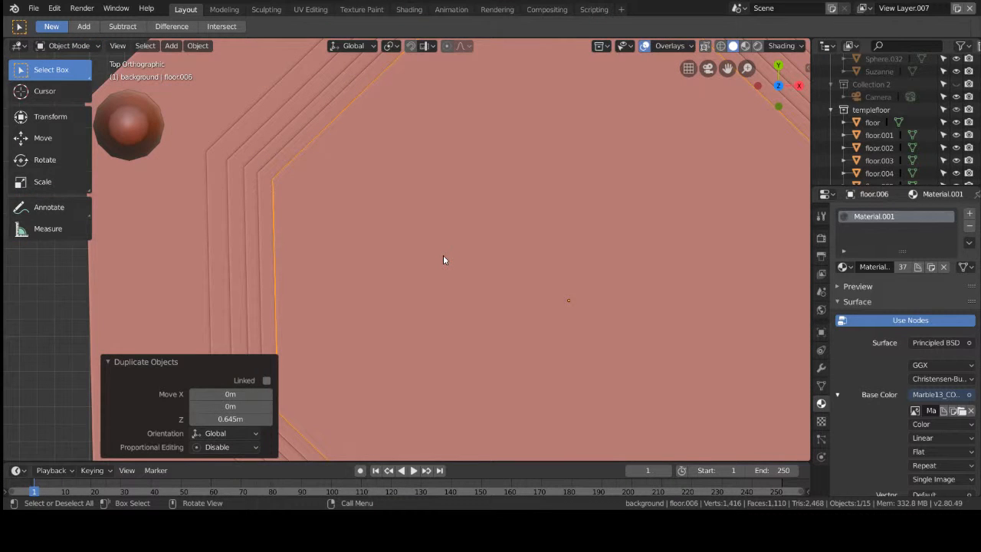
Scale the new top tier, floor.006, down to 0.948 and show it in front view.
key("s")
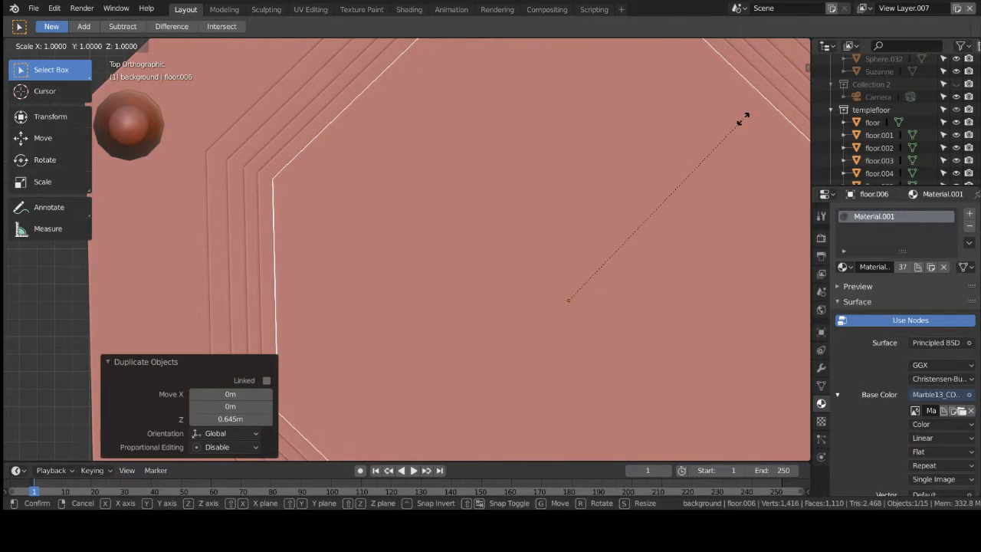
left_click(725, 125)
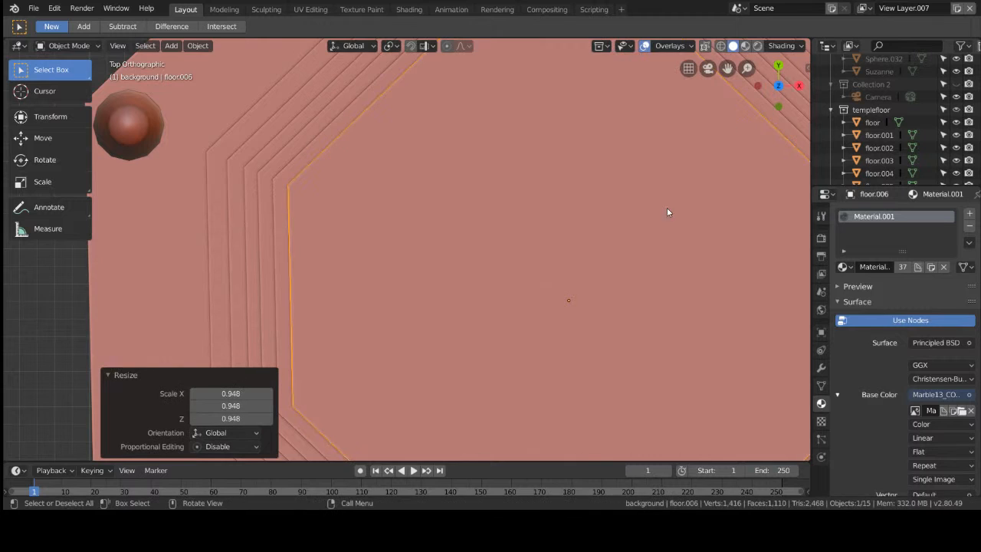
key("KP_1")
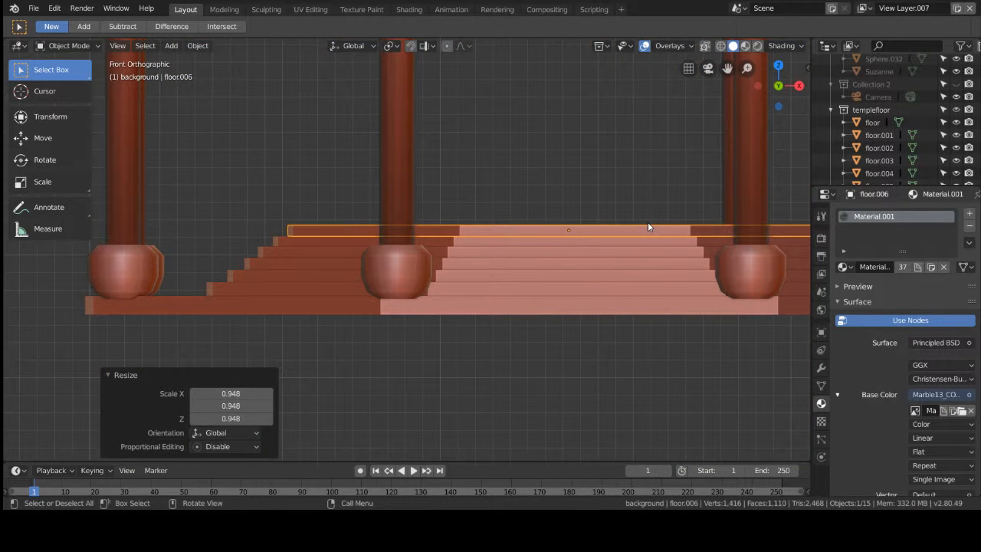
Duplicate the top tier, floor.006, and raise the copy 0.61 m along Z.
key("shift+d")
key("z")
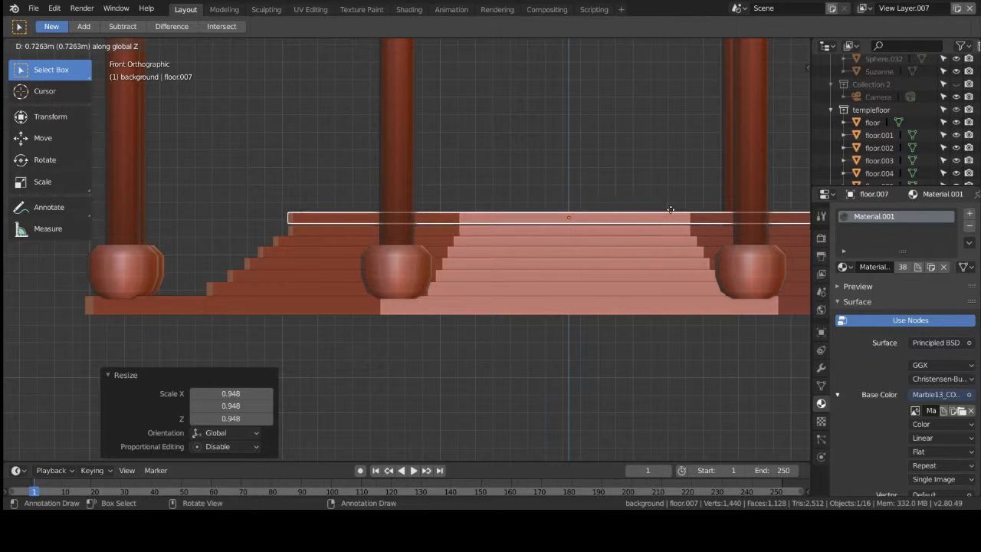
left_click(669, 217)
scroll(592, 314, "up", 4)
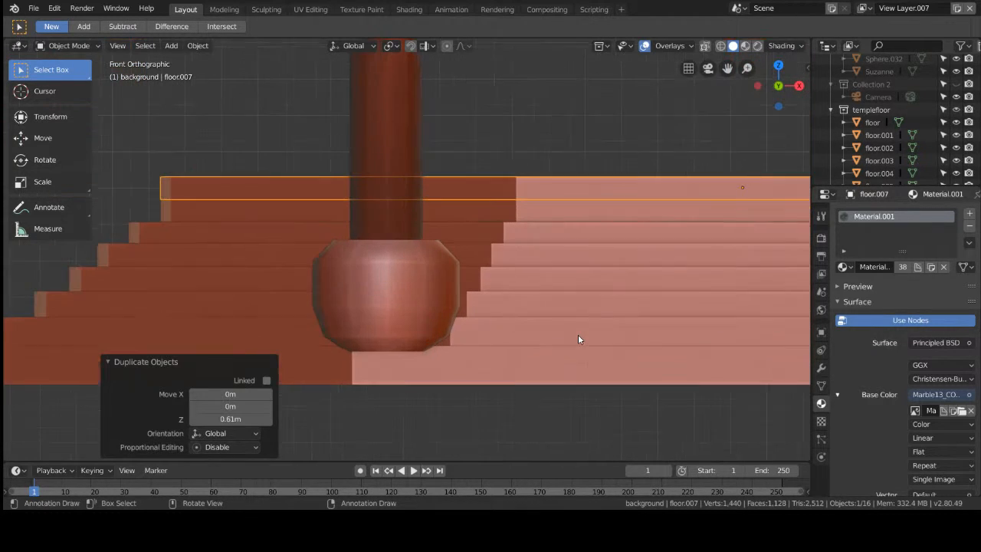
Scale the raised copy, floor.007, down to 0.952 from top view, return to front view, and deselect it.
key("KP_7")
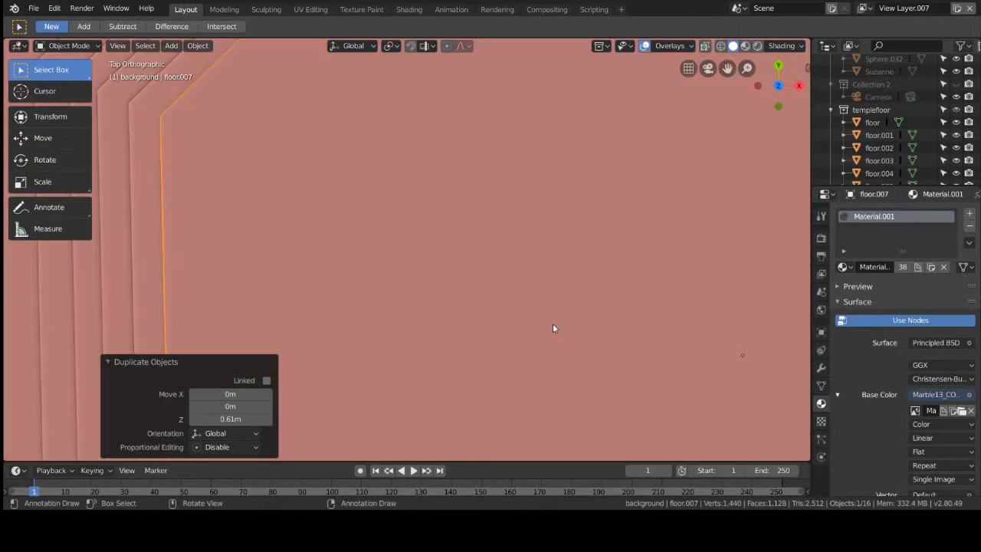
key("s")
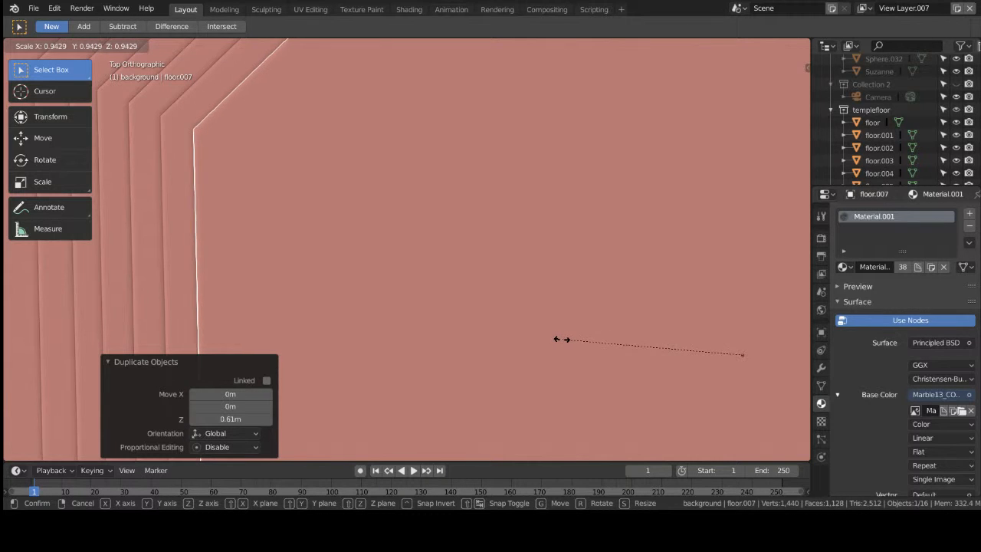
left_click(560, 338)
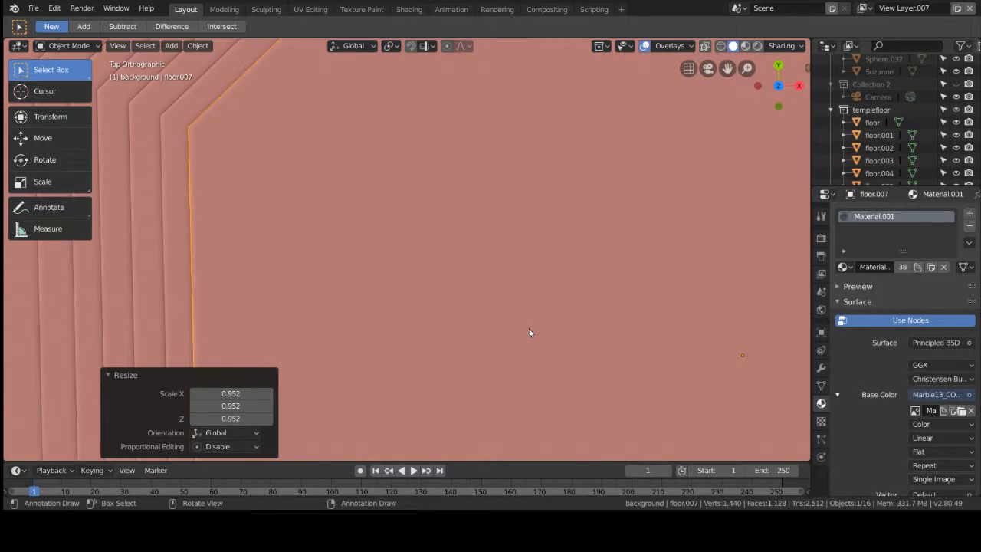
key("KP_1")
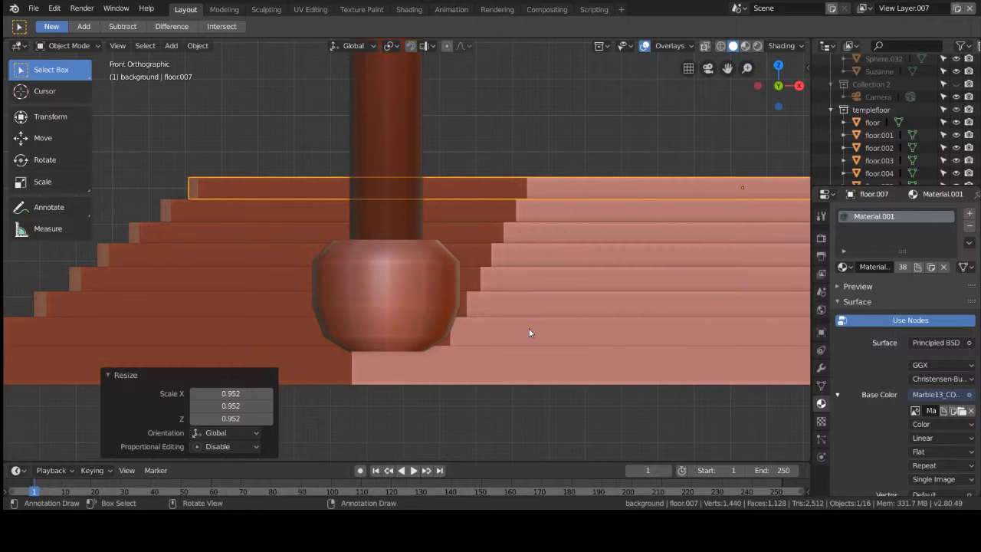
scroll(531, 331, "down", 3)
left_click(554, 397)
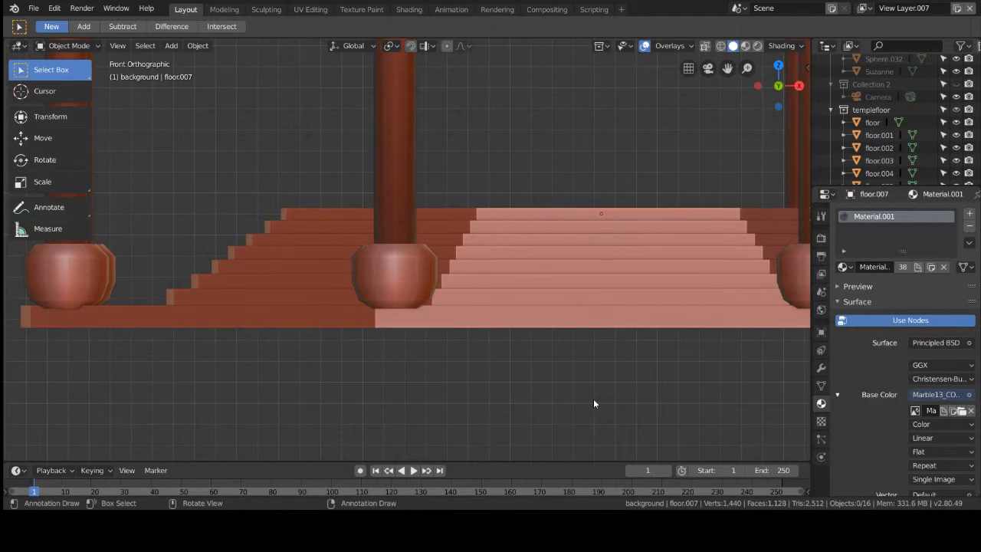
Show the scene in LookDev shading and examine the marble on the stepped base in perspective.
key("z")
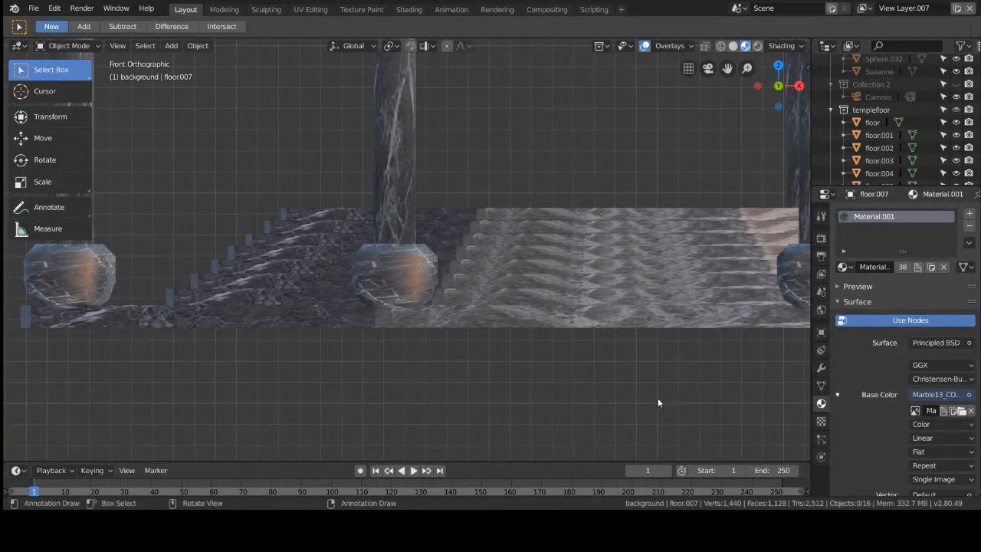
middle_click_drag(658, 403, 459, 350)
scroll(503, 402, "down", 1)
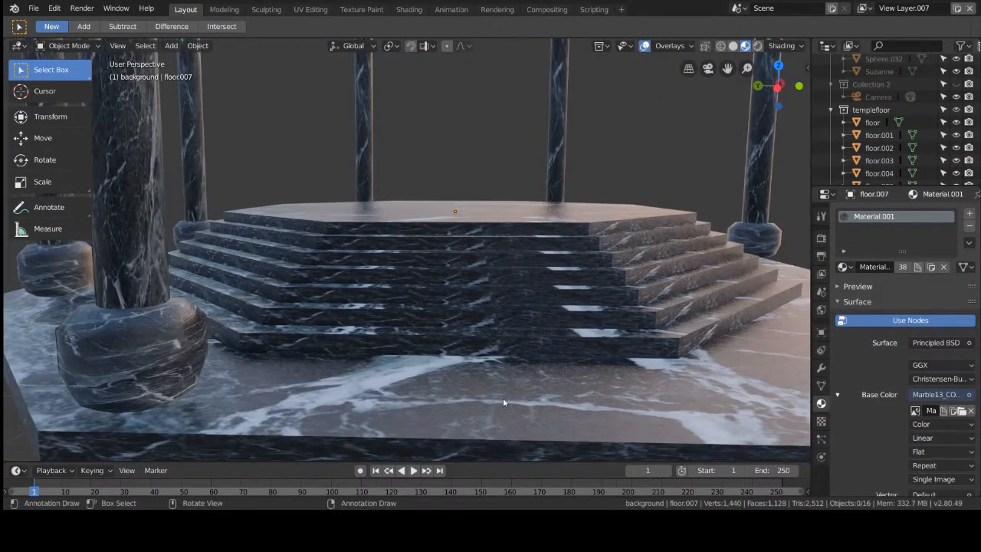
mouse_move(503, 402)
middle_mouse_down()
mouse_move(503, 394)
mouse_move(504, 405)
mouse_move(513, 400)
mouse_move(514, 417)
mouse_move(498, 418)
middle_mouse_up()
Select the lowest step, floor.001, open it in the UV Editing workspace, and enlarge the outliner.
left_click(488, 437)
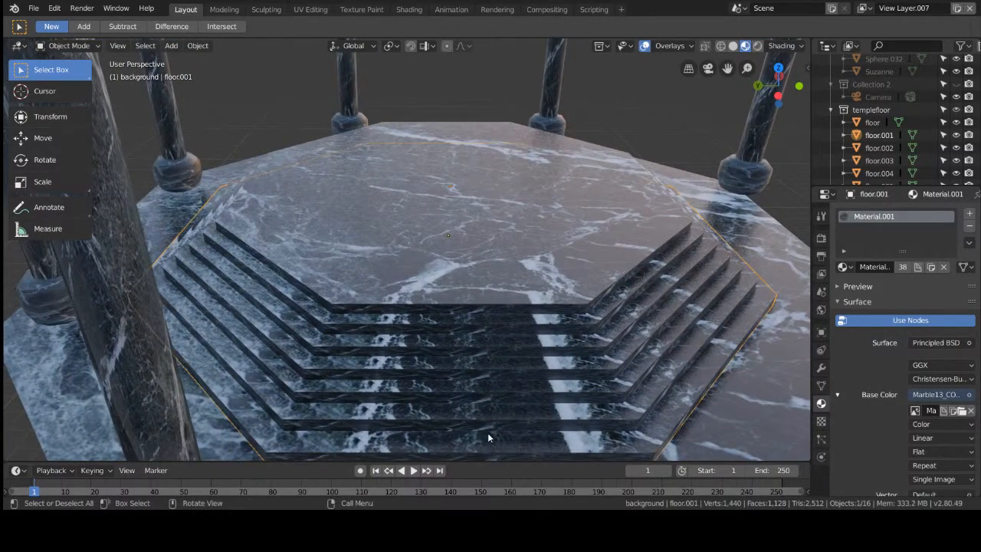
left_click(313, 9)
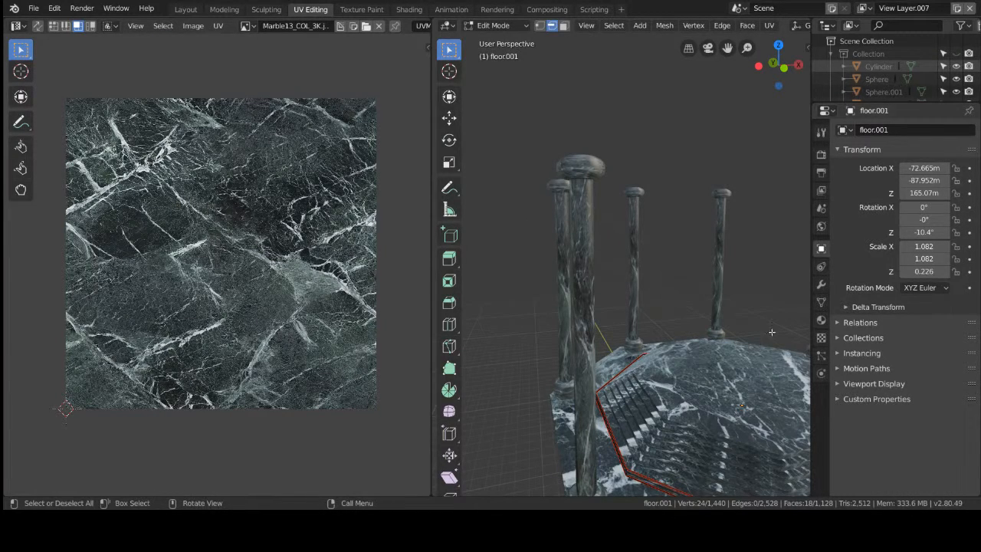
middle_click_drag(757, 228, 743, 201)
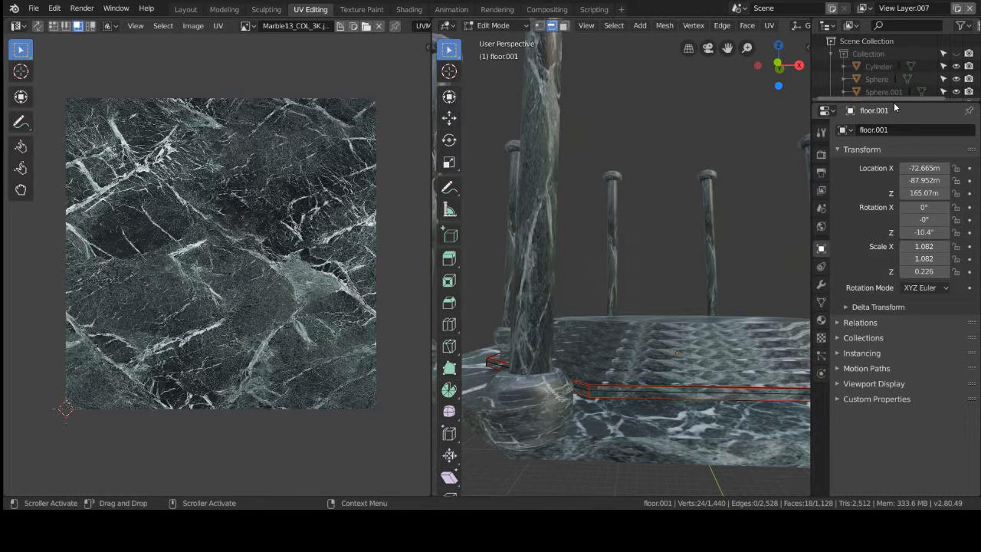
left_click_drag(895, 100, 887, 262)
middle_click_drag(718, 378, 636, 372)
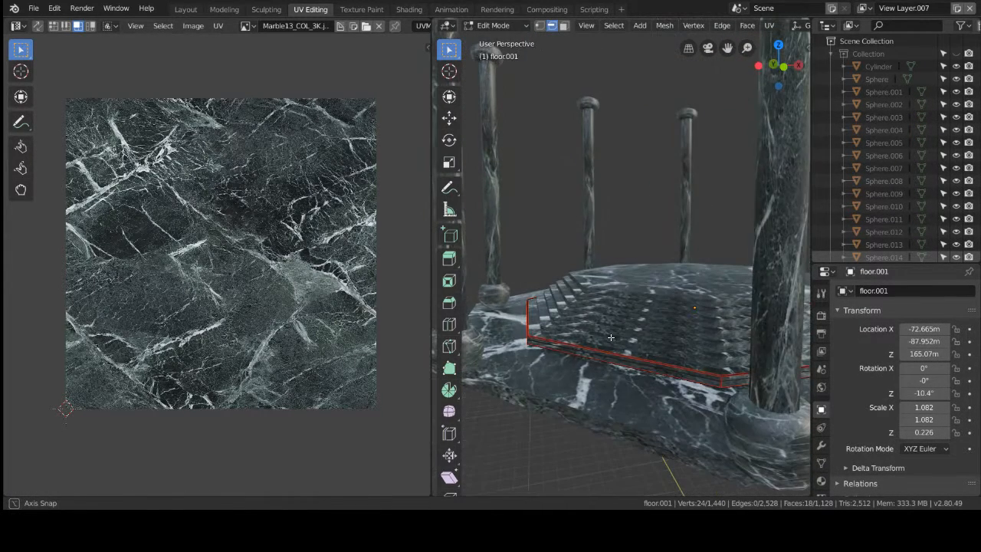
left_click(644, 369)
left_click(541, 476)
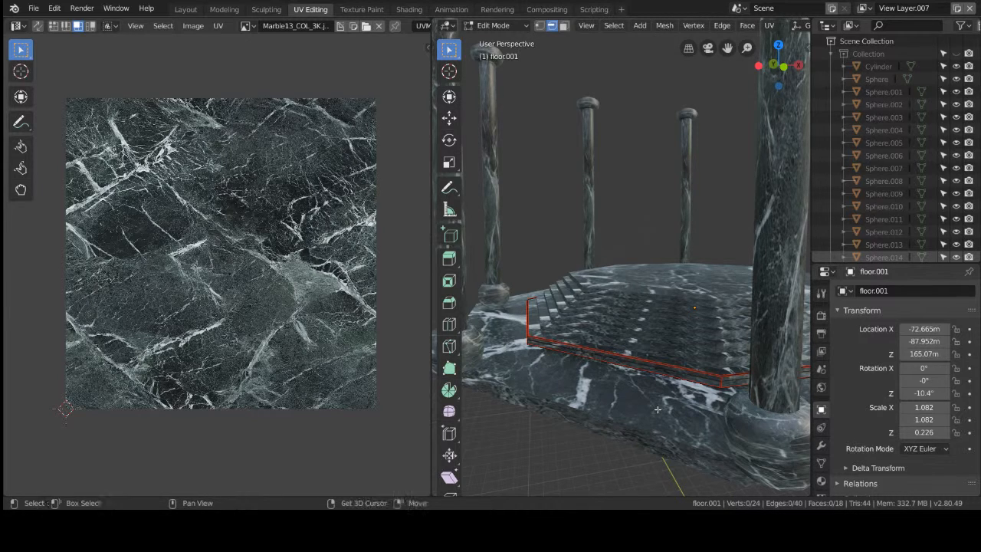
middle_click_drag(641, 410, 642, 370, "shift")
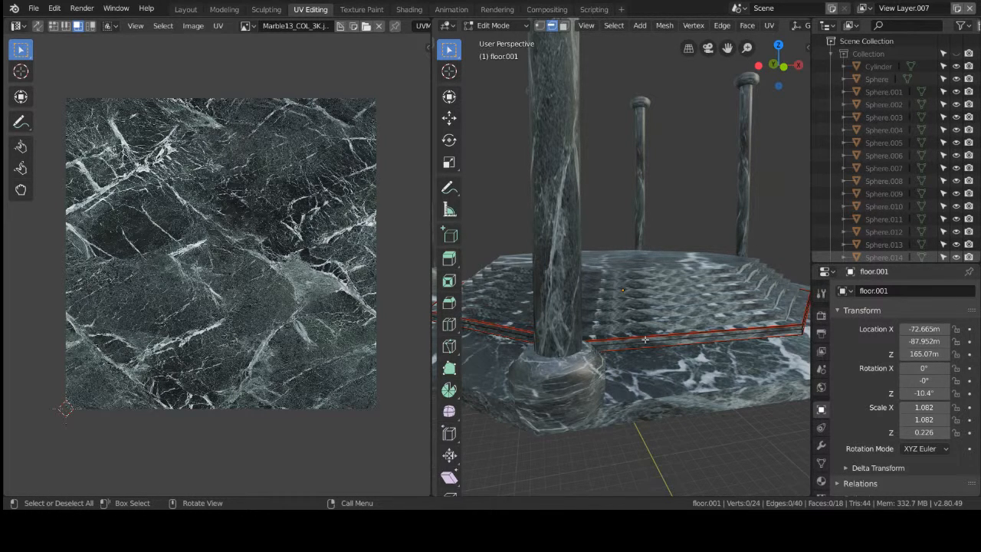
key("z")
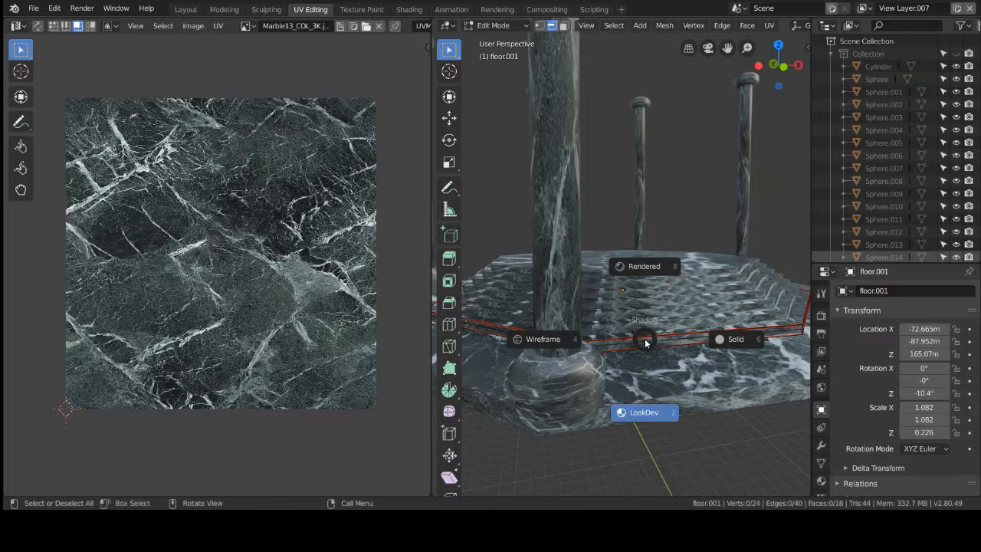
left_click(740, 445)
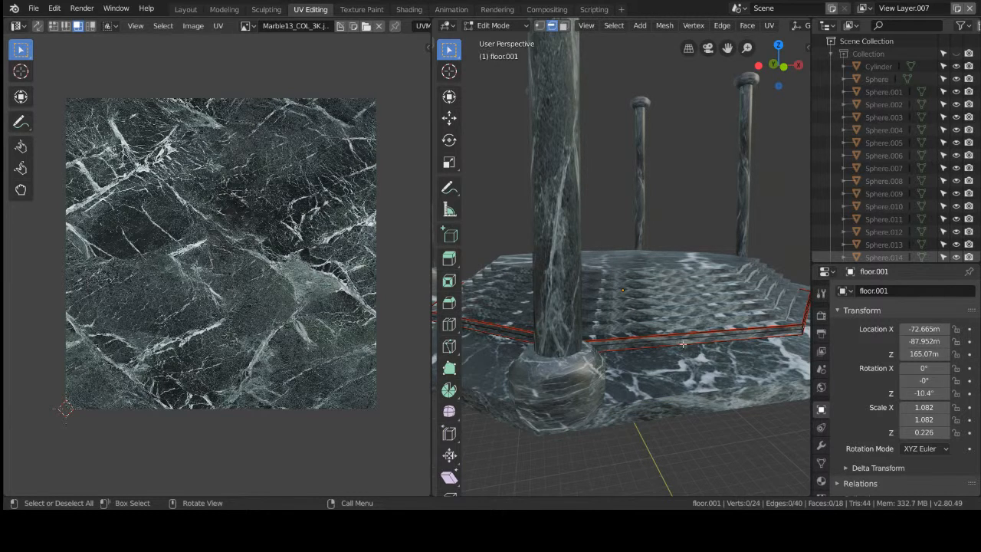
key("ctrl+e")
left_click(701, 466)
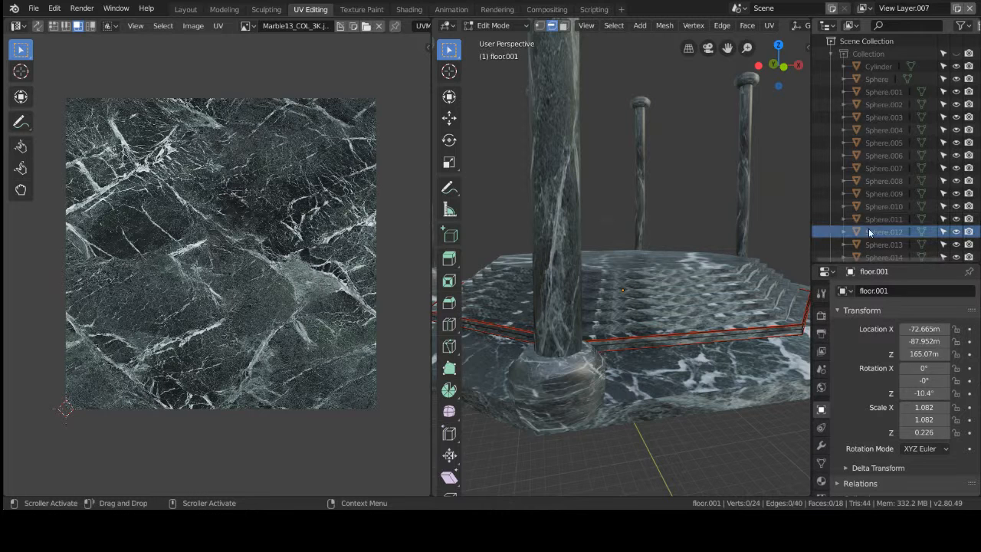
Select one lower side edge of floor.001 and examine the stepped base from several angles.
left_click(731, 346)
scroll(890, 165, "down", 5)
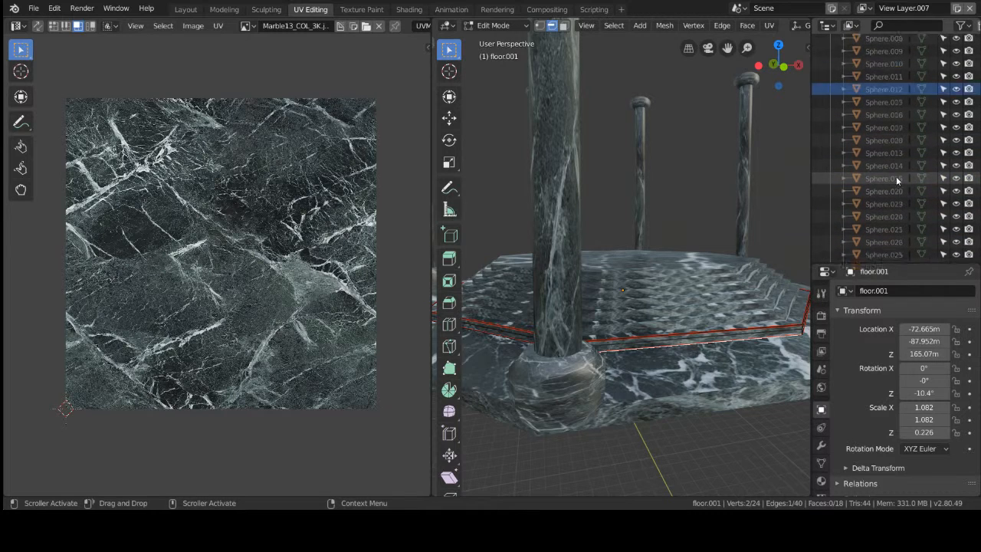
scroll(896, 181, "down", 1)
scroll(683, 359, "down", 2)
scroll(597, 353, "up", 5)
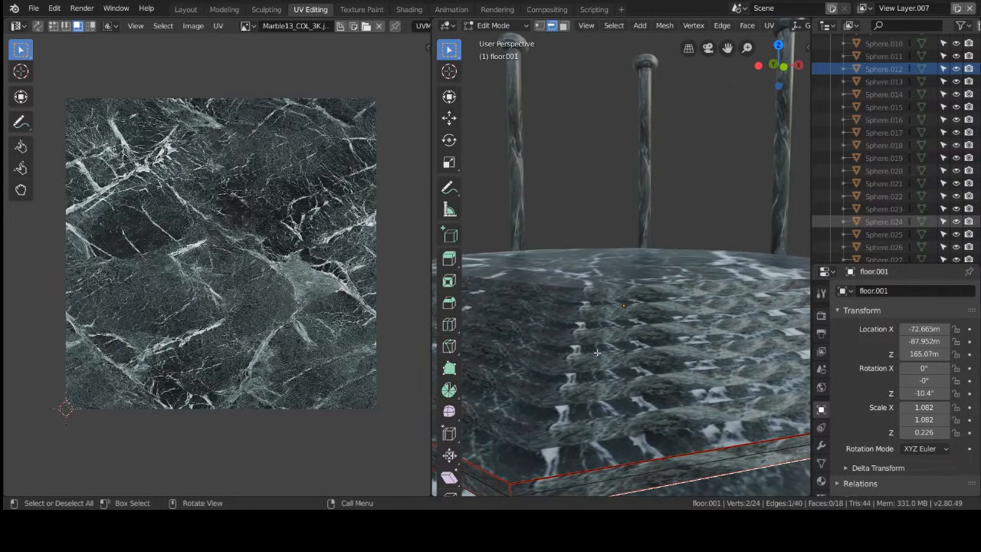
scroll(541, 417, "down", 5)
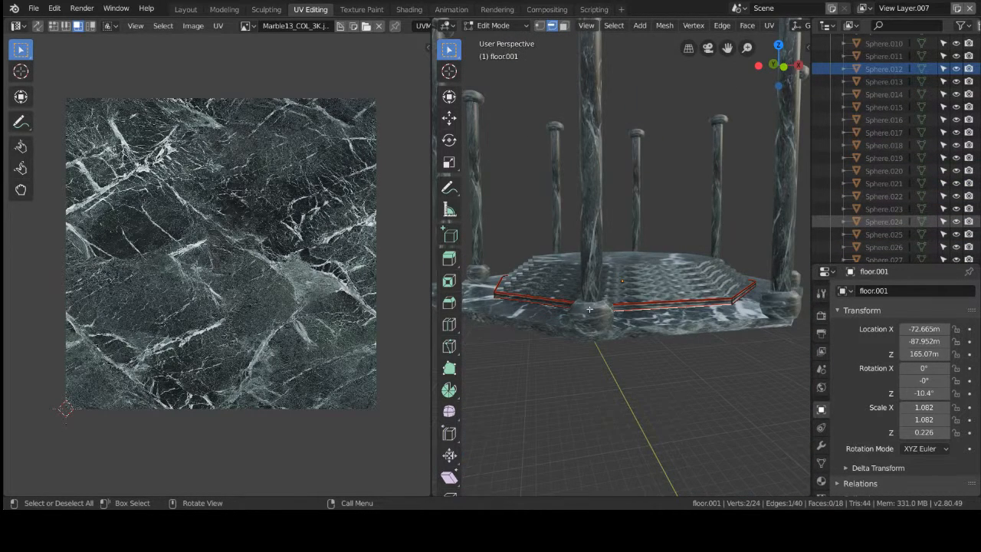
middle_click_drag(585, 422, 573, 437)
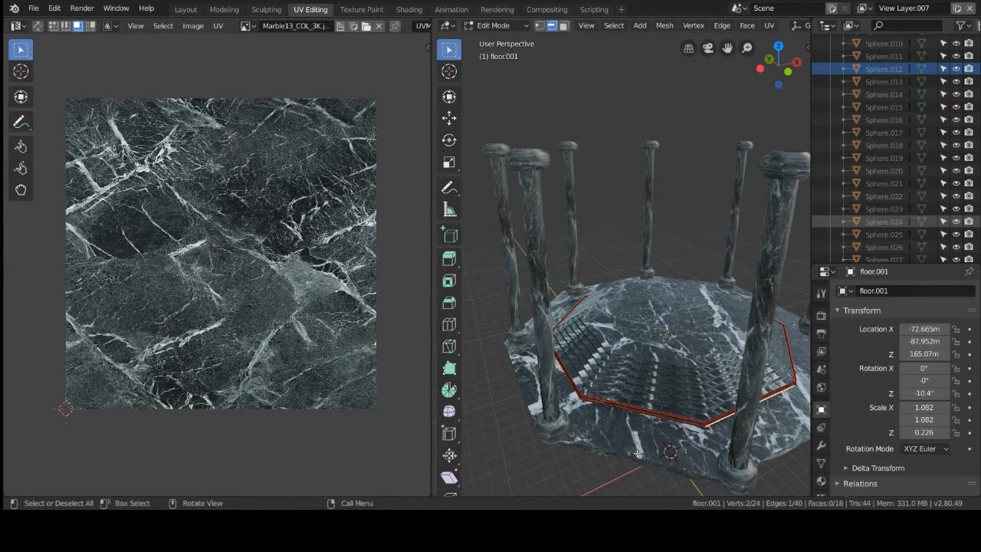
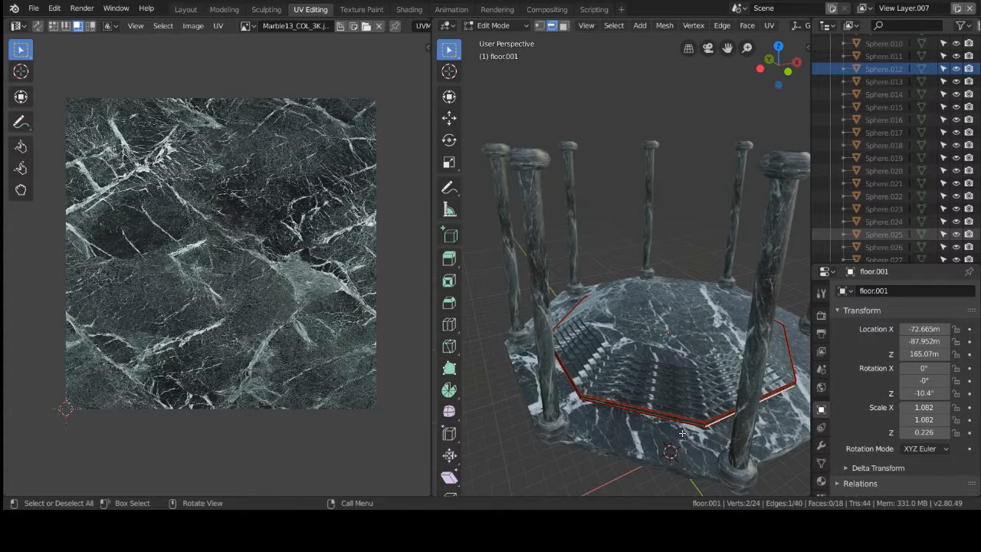
middle_click_drag(656, 437, 655, 368)
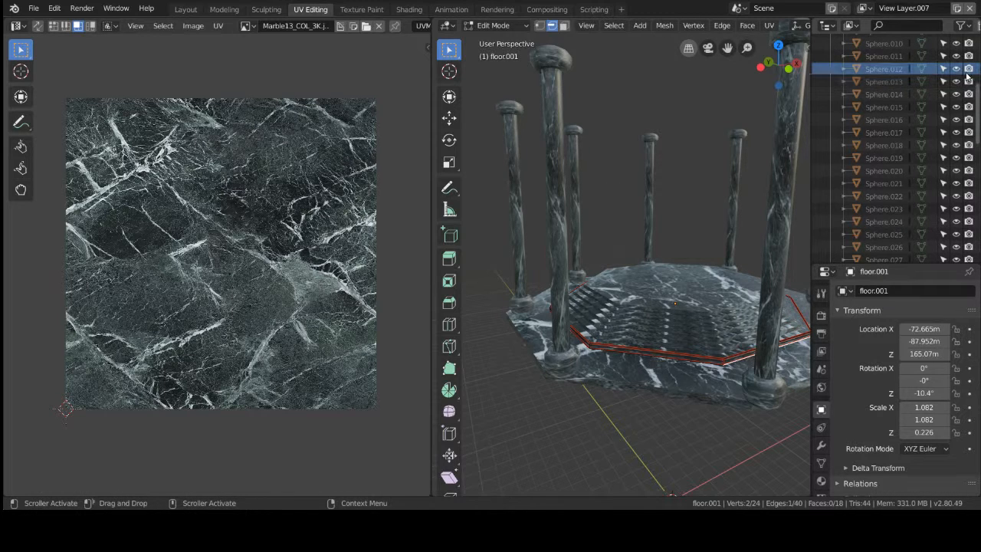
Hide the objects Sphere.001 through Sphere.012 in the viewport.
scroll(960, 74, "up", 5)
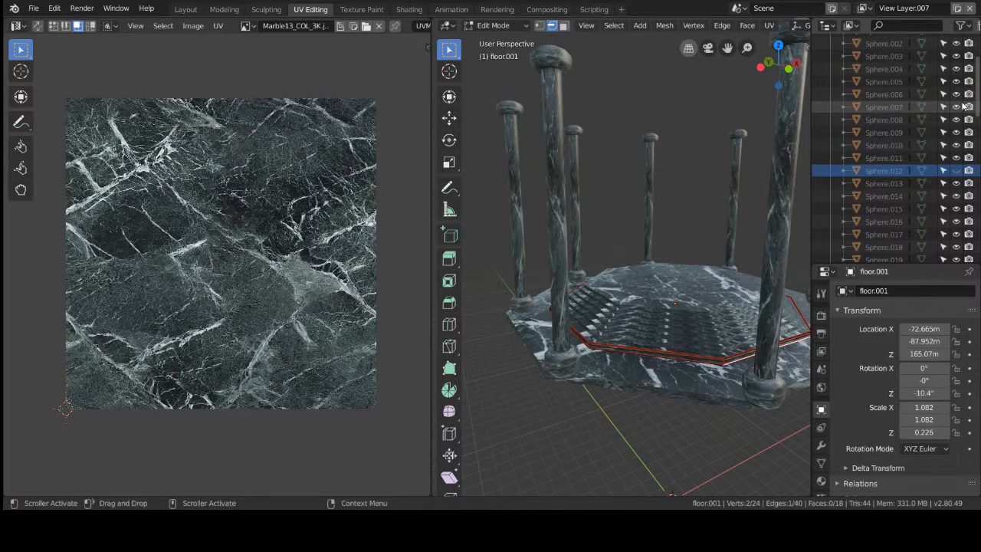
left_click_drag(954, 73, 955, 125)
left_click(956, 147)
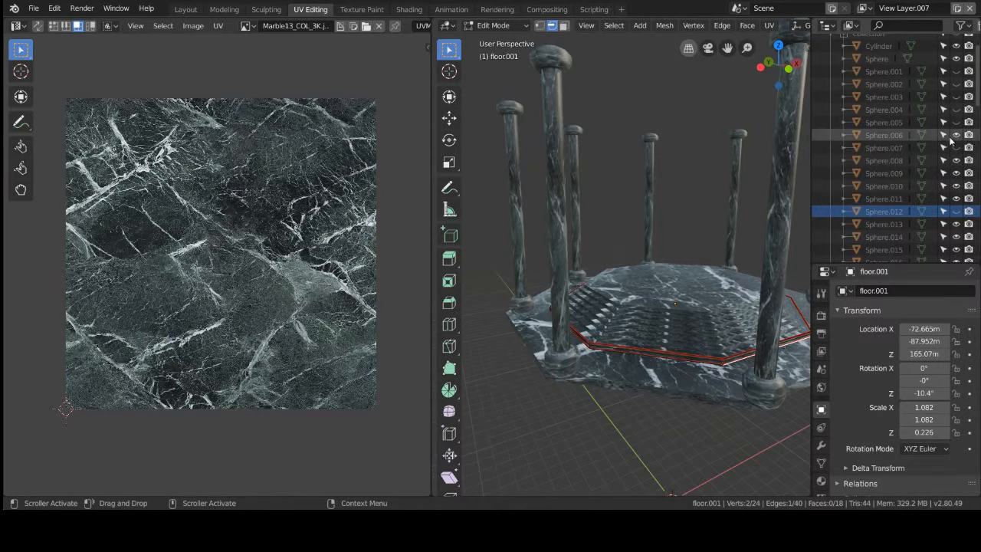
left_click(954, 135)
left_click(957, 159)
left_click(956, 185)
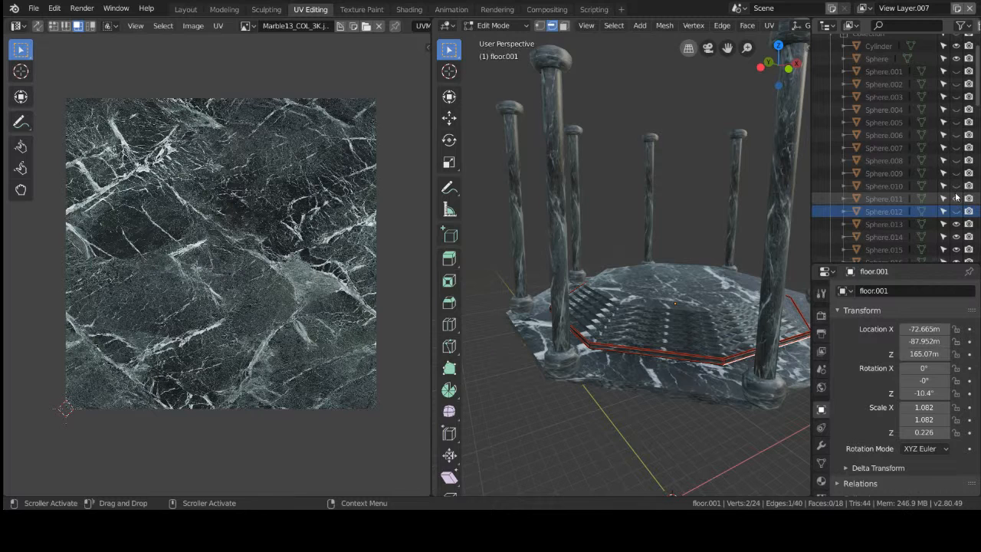
Make Sphere.001 through Sphere.012 visible again and bring the templefloor collection into view in the outliner.
left_click(956, 199)
left_click(957, 186)
left_click(957, 173)
left_click(956, 160)
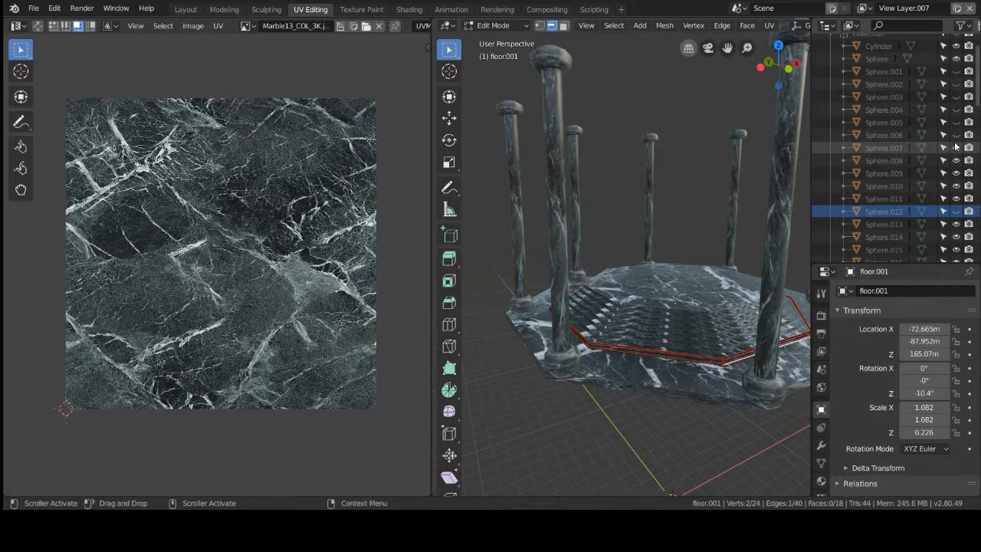
left_click(956, 147)
left_click(957, 135)
left_click(956, 122)
left_click(956, 110)
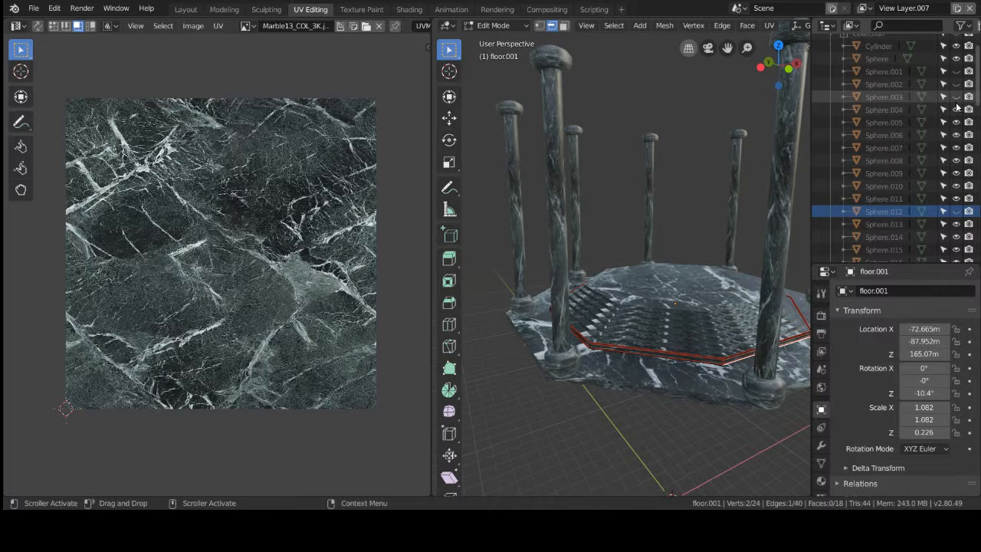
left_click(957, 97)
left_click(957, 83)
left_click(956, 71)
scroll(931, 117, "down", 1)
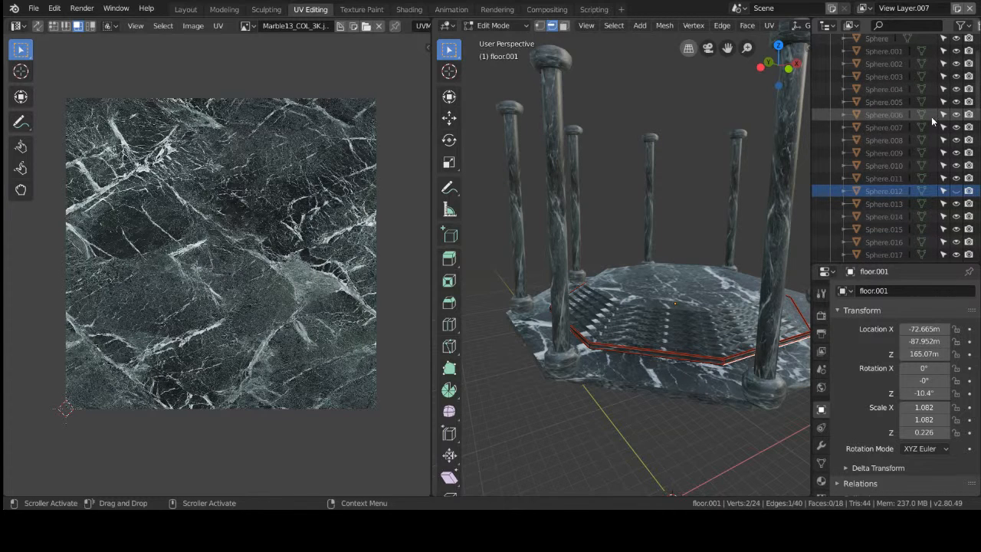
scroll(912, 130, "down", 5)
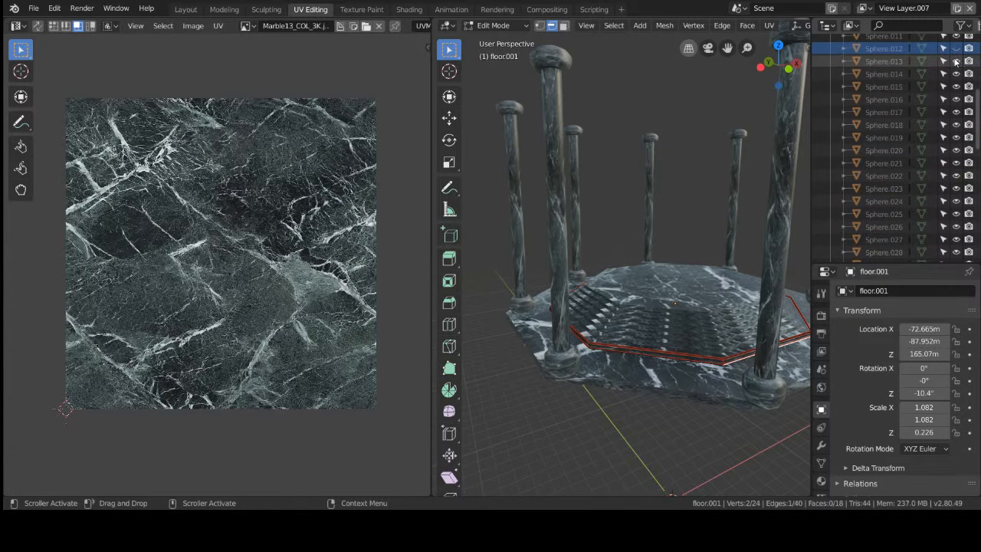
left_click(955, 49)
scroll(918, 125, "down", 8)
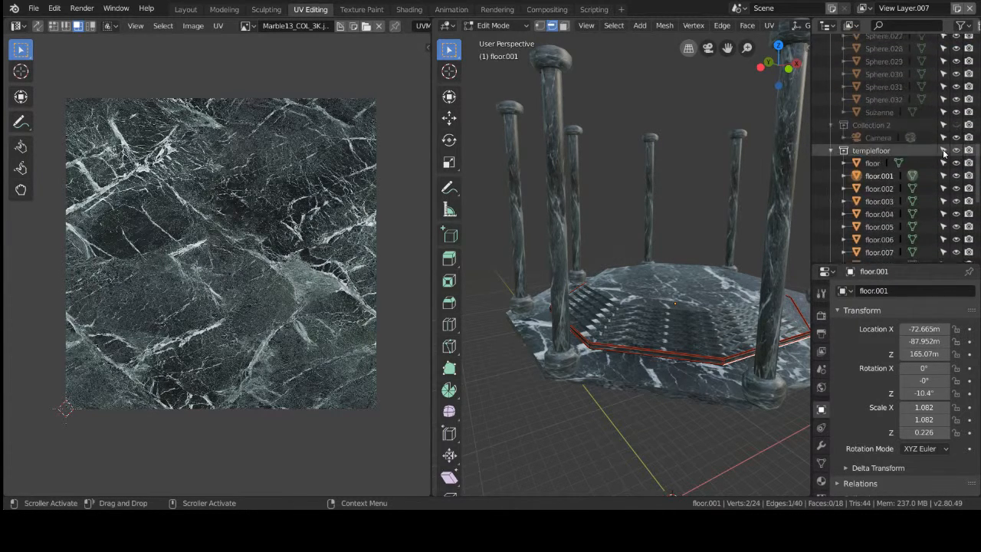
Hide the objects floor, floor.001 and floor.002 of the templefloor collection, plus the whole pillars collection.
scroll(951, 145, "down", 3)
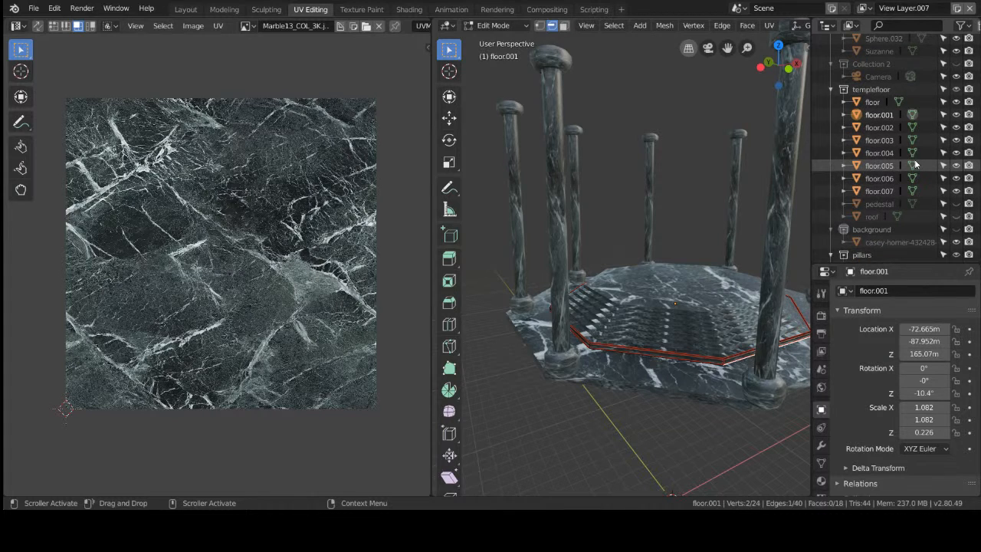
left_click(956, 114)
left_click(955, 128)
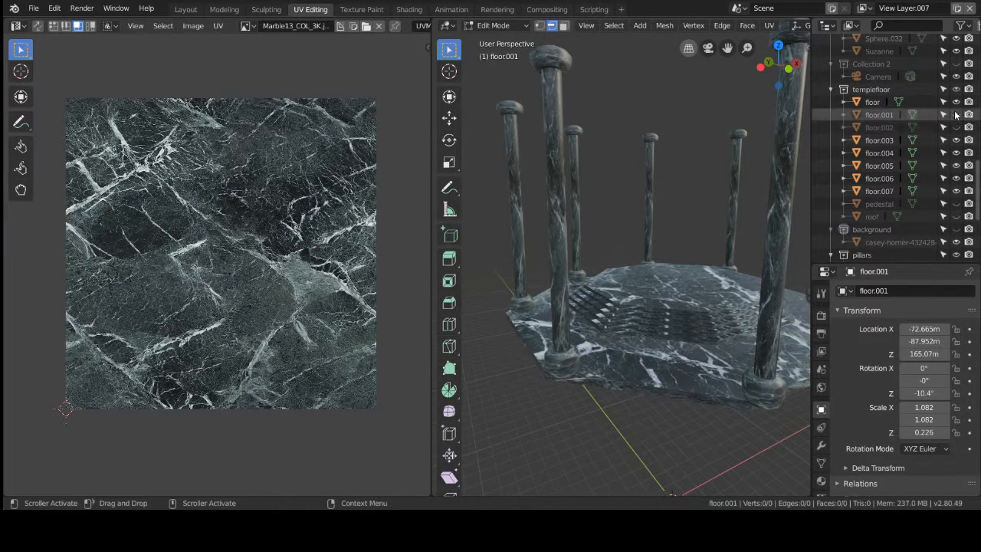
left_click(955, 102)
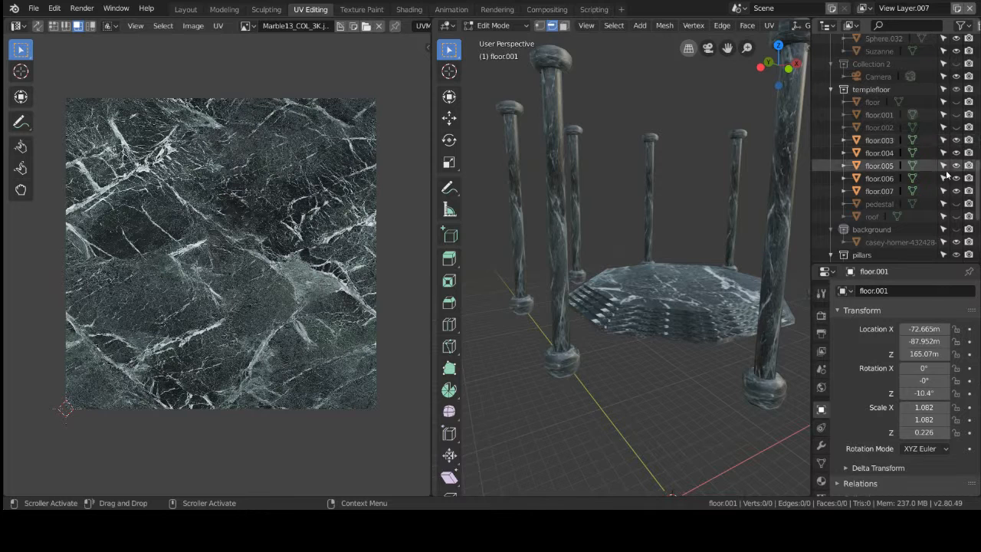
scroll(935, 192, "down", 2)
left_click(956, 214)
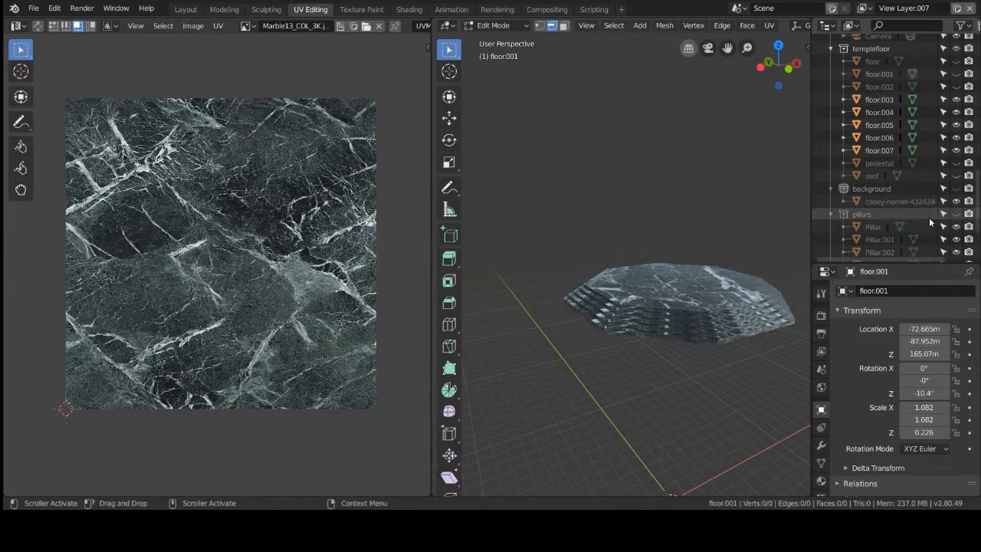
Hide the remaining steps floor.003 through floor.007 in the viewport.
left_click(955, 138)
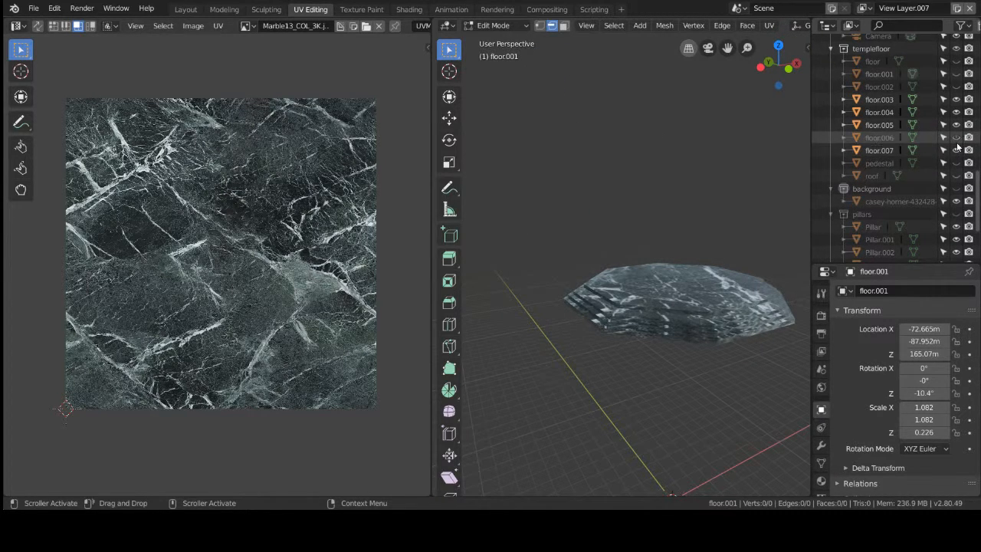
scroll(956, 142, "down", 1)
left_click(954, 131)
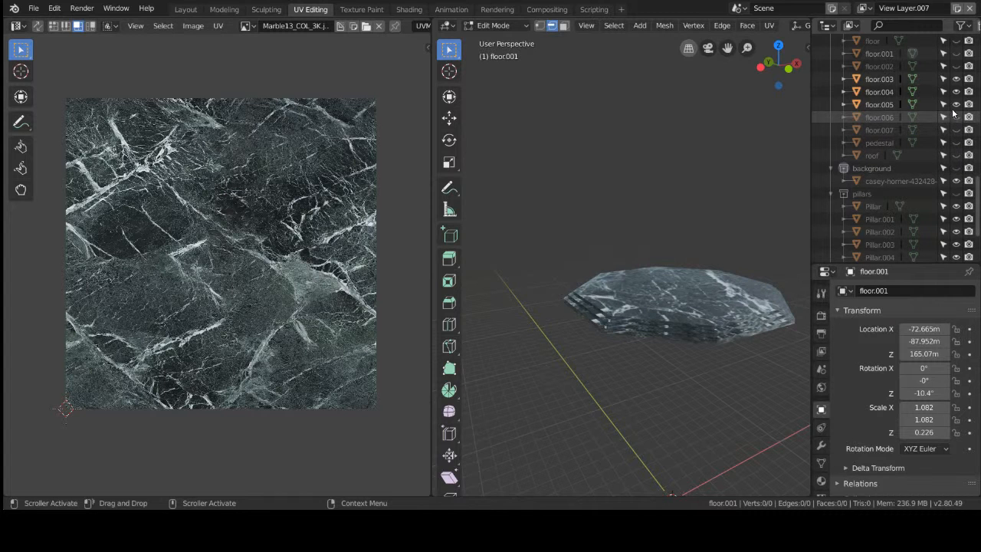
left_click(956, 104)
left_click(955, 91)
left_click(956, 79)
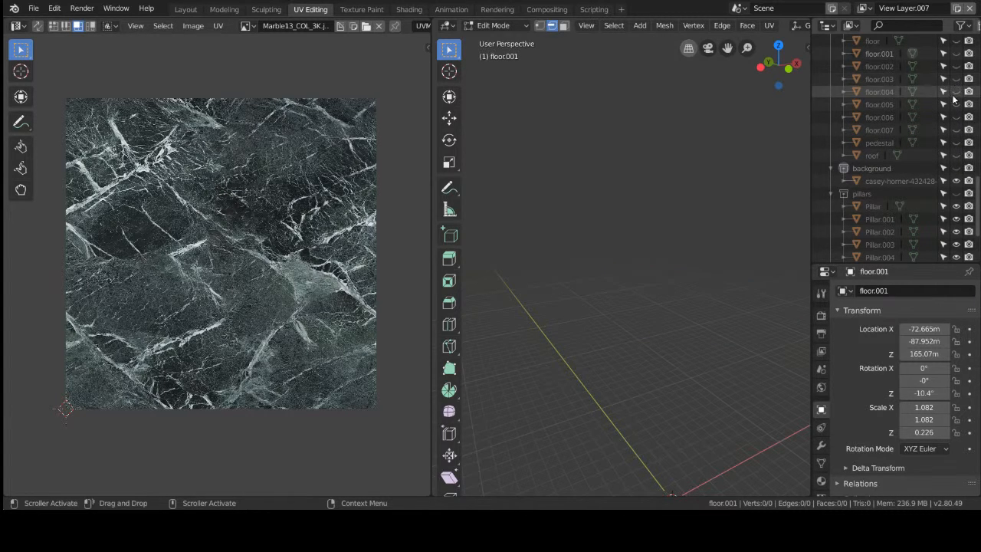
Compare floor and floor.001 by toggling their visibility, and leave only floor.001 shown.
scroll(956, 88, "up", 3)
left_click(956, 94)
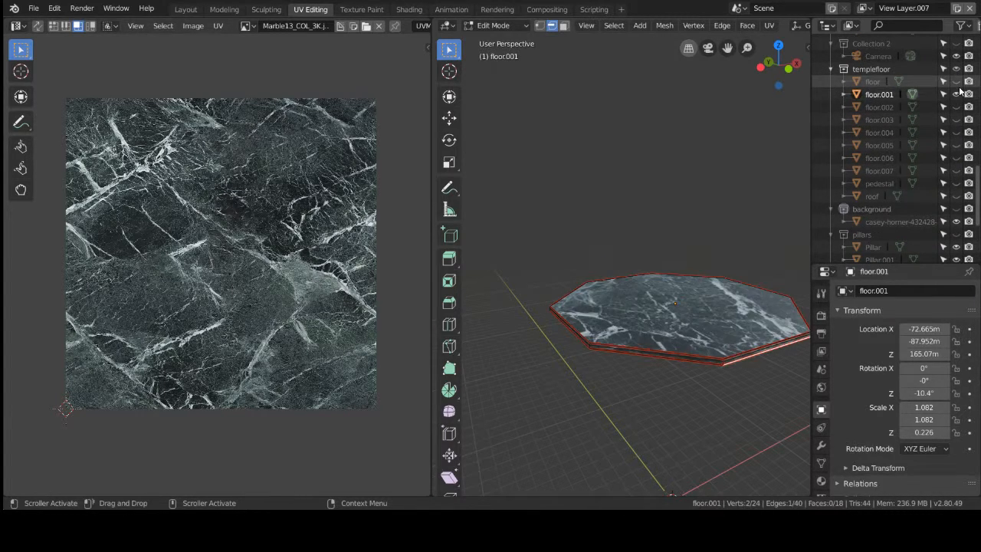
left_click(956, 93)
left_click(954, 82)
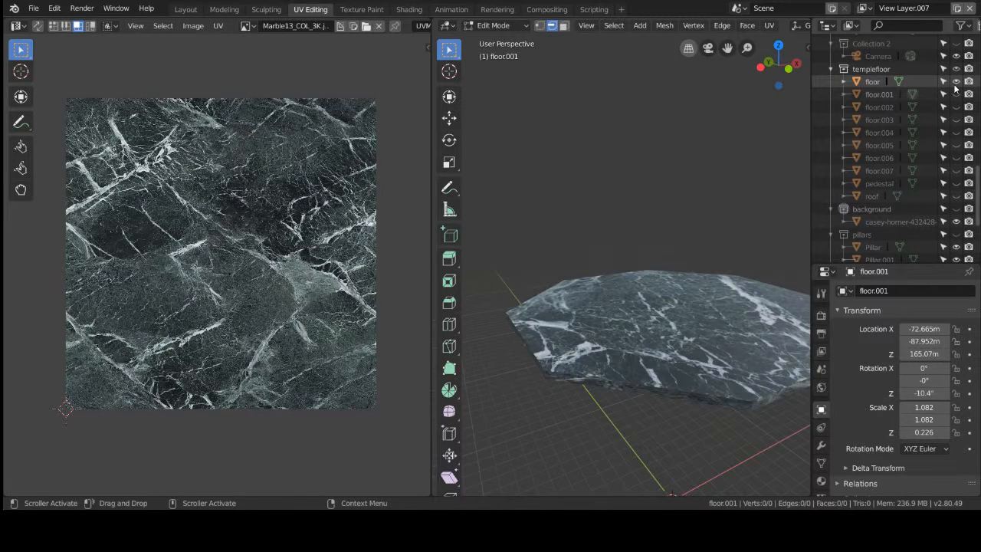
left_click(955, 85)
left_click(955, 84)
left_click(956, 94)
left_click(955, 81)
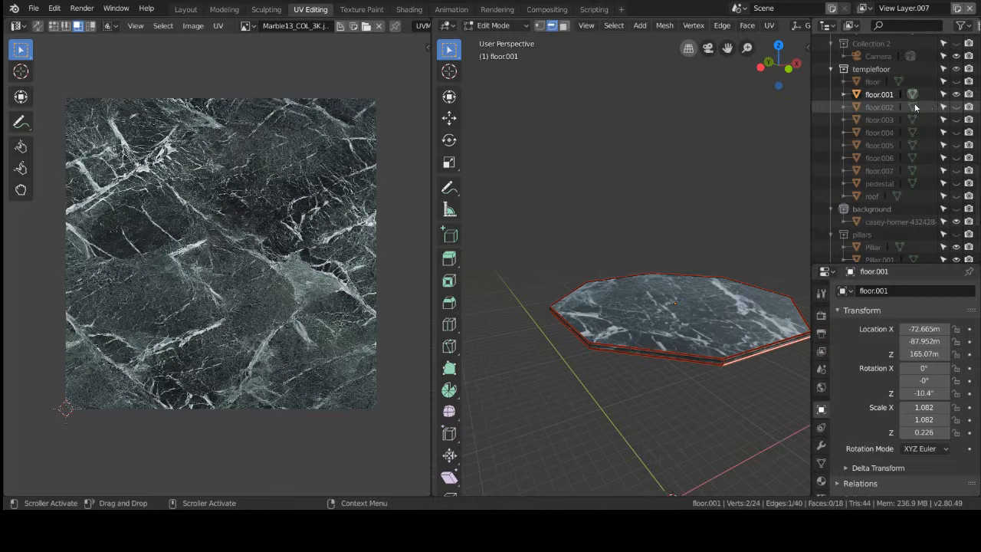
Switch the viewport to wireframe shading, select the entire floor.001 mesh, unwrap it with Unwrap, and deselect everything.
scroll(641, 415, "up", 2)
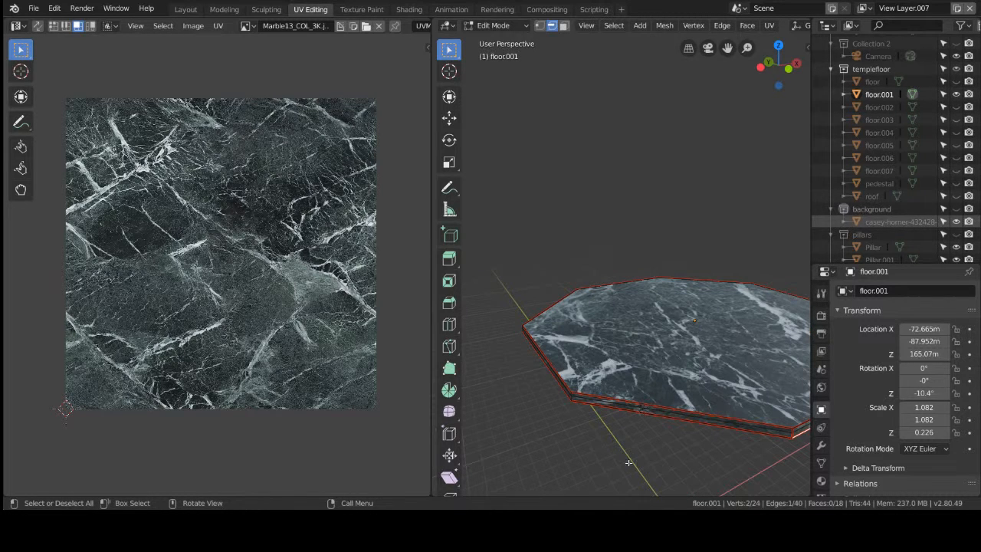
middle_click_drag(644, 488, 610, 386)
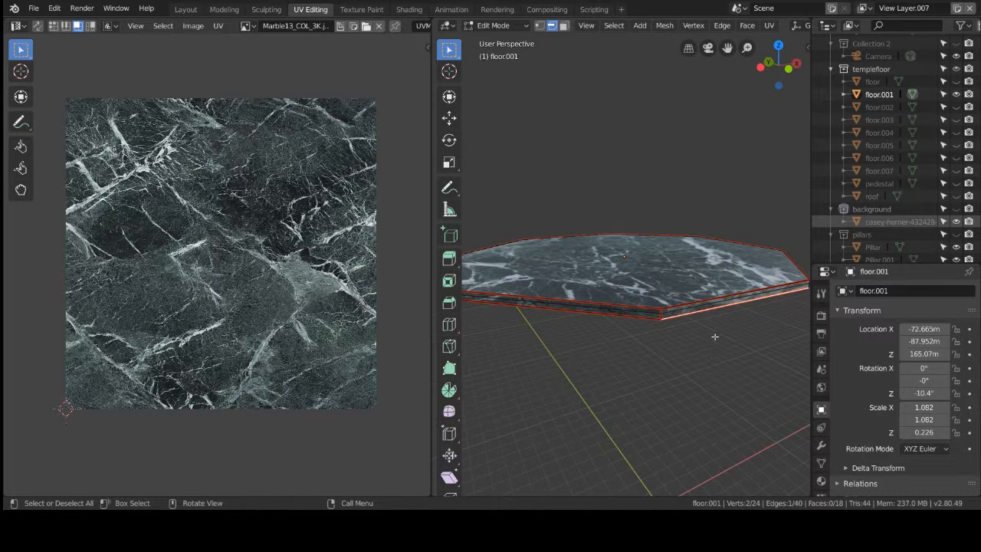
key("z")
left_click(663, 328)
scroll(623, 327, "down", 3)
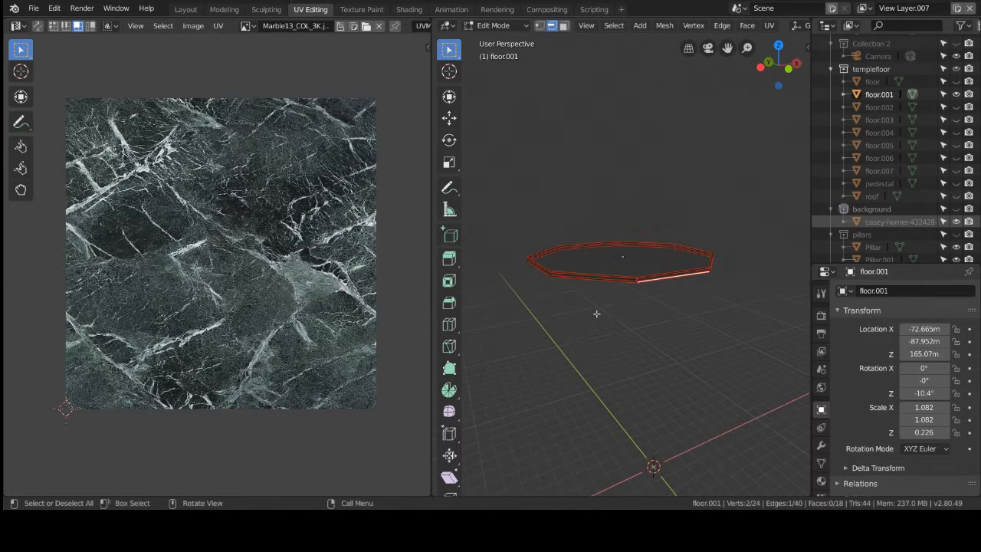
key("a")
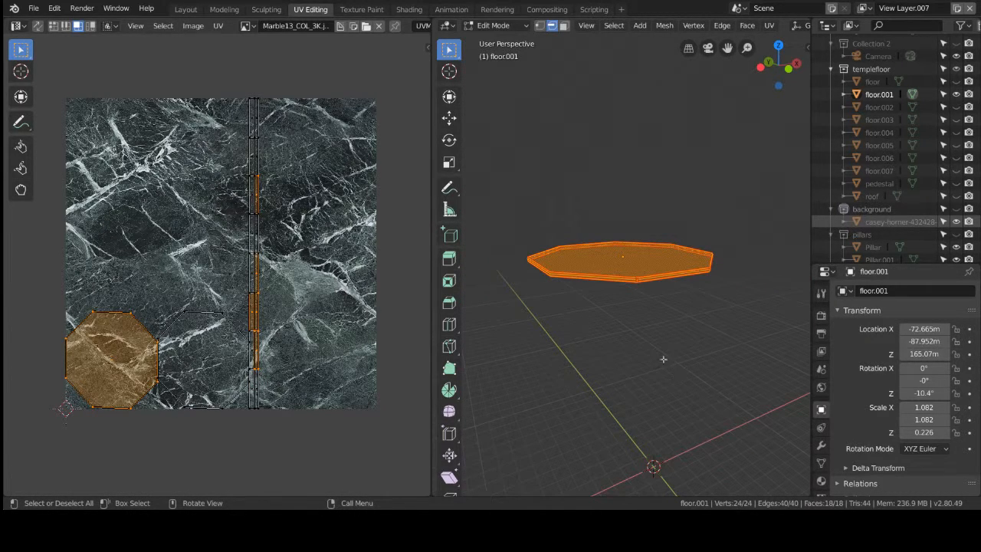
key("u")
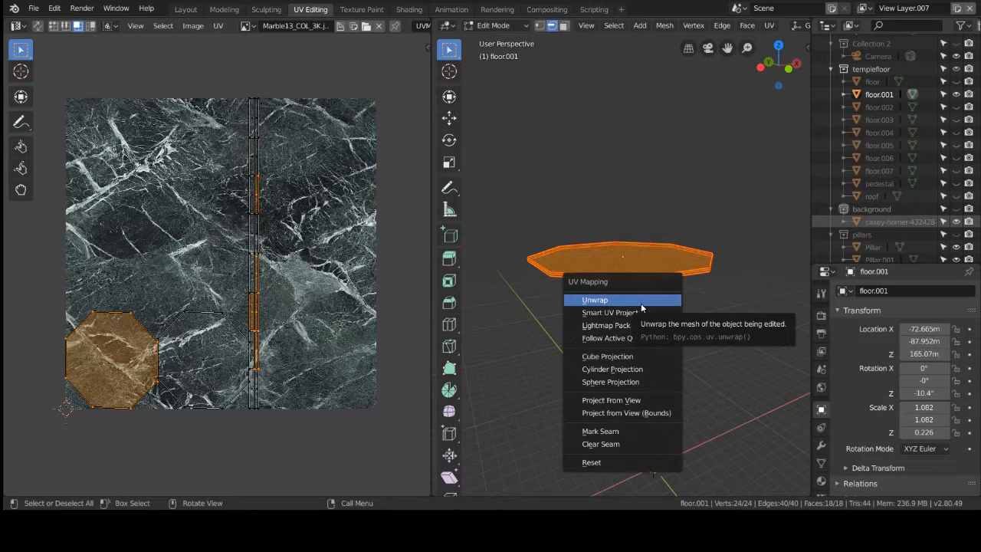
left_click(638, 302)
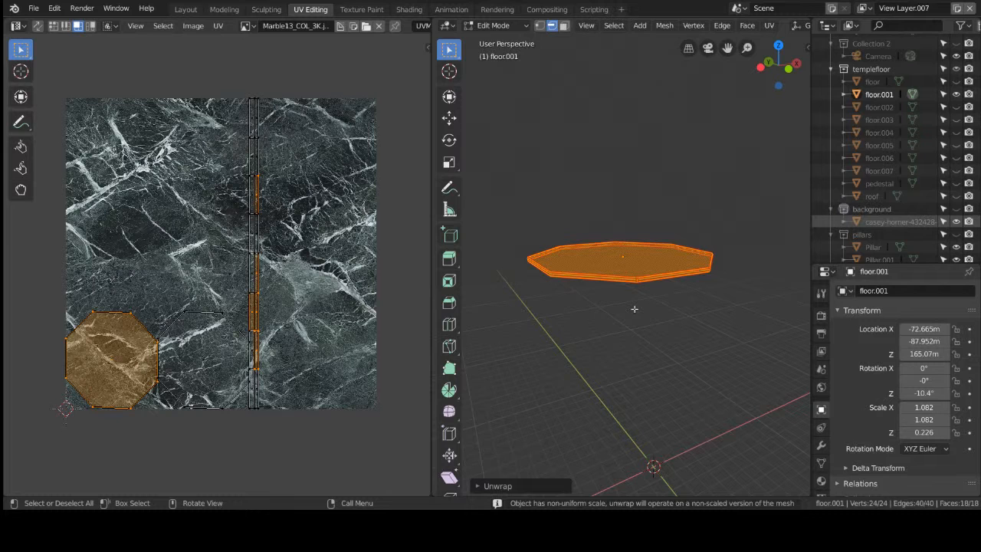
scroll(634, 309, "up", 2)
key("alt+a")
Examine the marble texture on floor.001's side faces in the Layout workspace in Object and Edit Mode, and return to UV Editing.
middle_click_drag(615, 397, 432, 481)
scroll(602, 298, "up", 5)
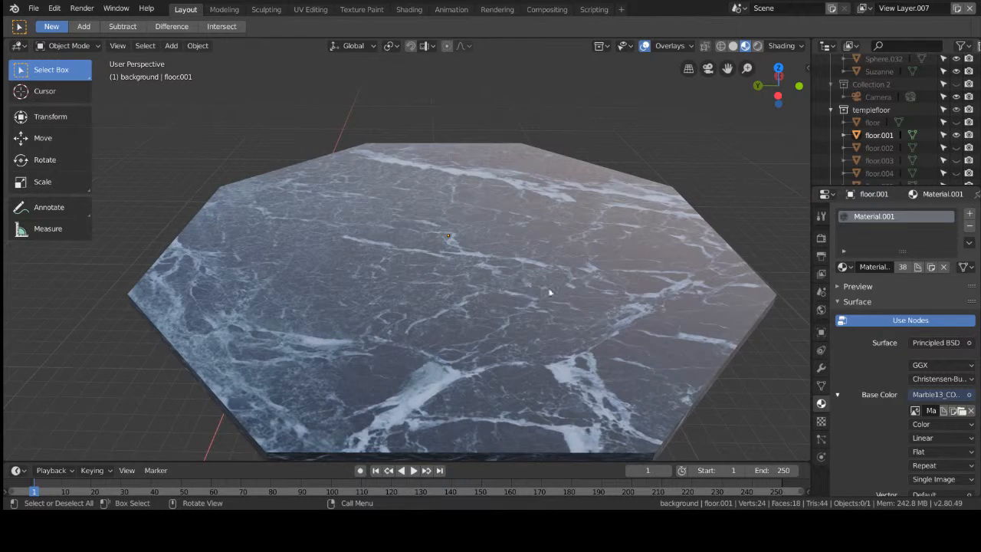
middle_click_drag(551, 293, 568, 256)
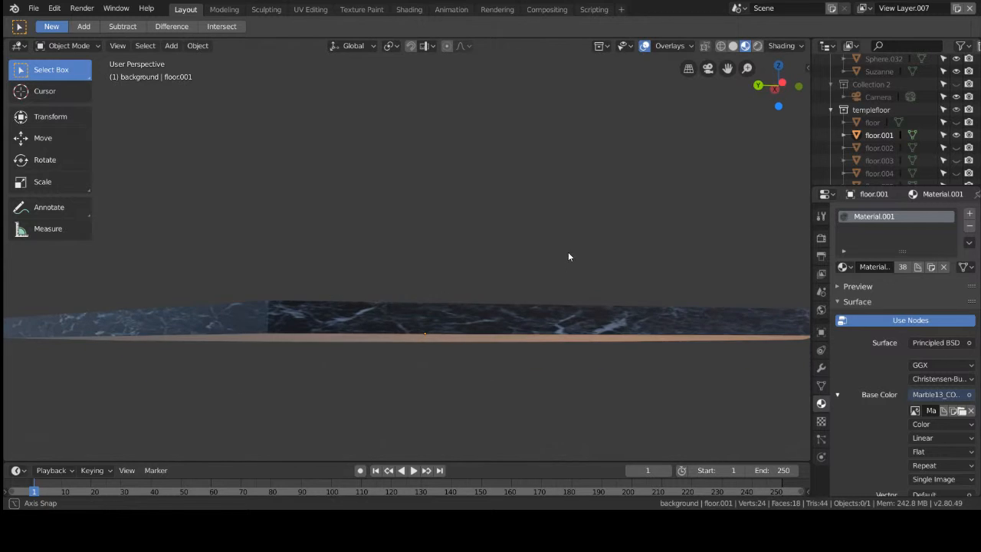
left_click(360, 330)
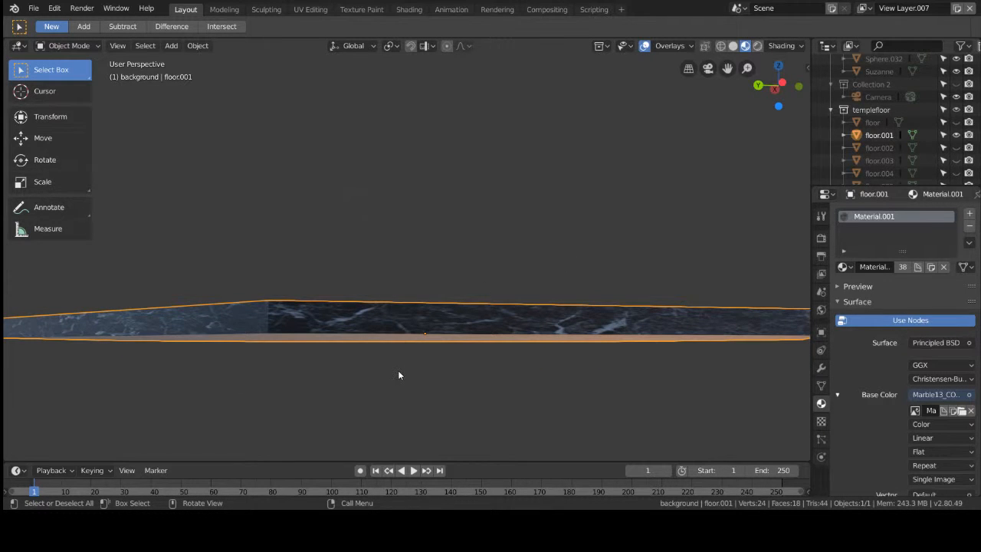
middle_click_drag(398, 370, 412, 367)
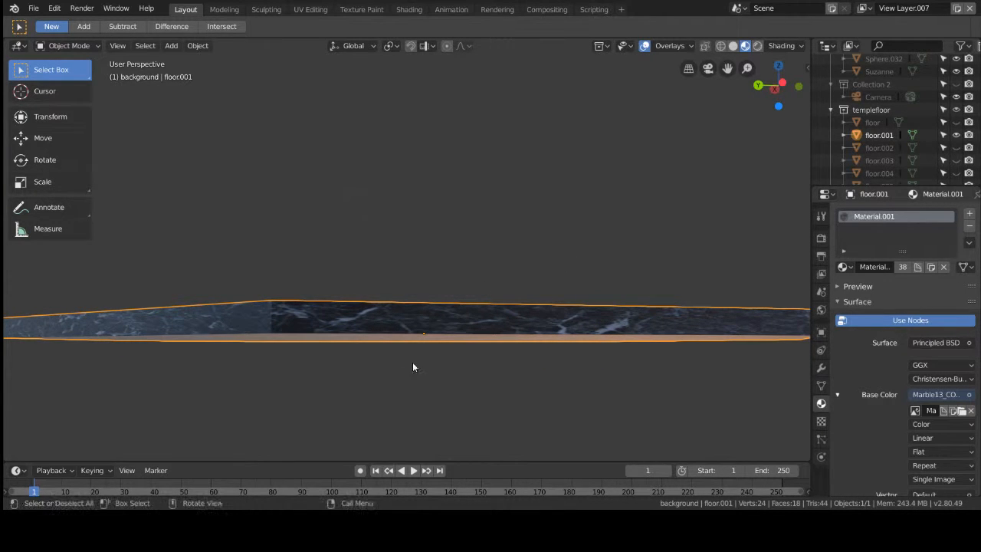
left_click(79, 48)
left_click(65, 59)
middle_click_drag(386, 427, 504, 407)
scroll(499, 410, "up", 2)
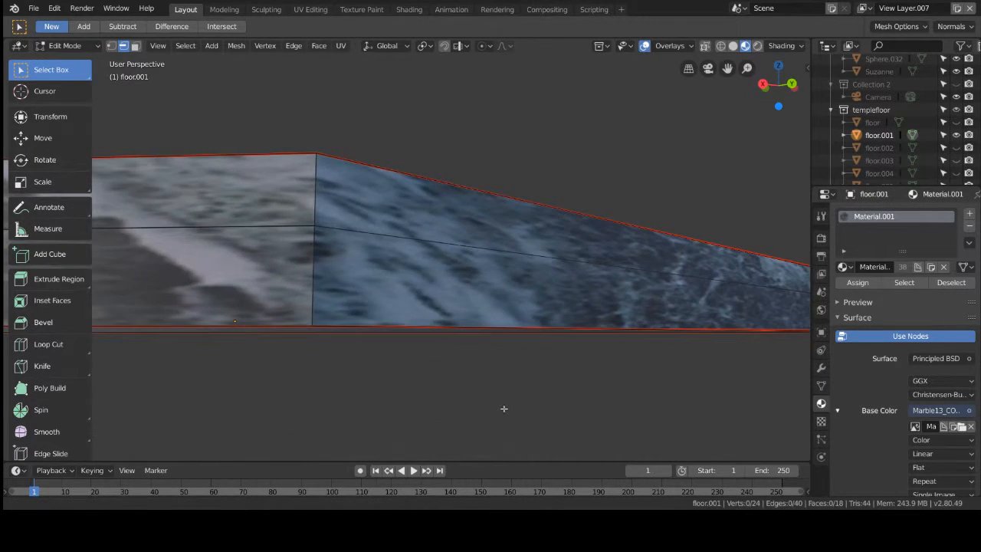
scroll(486, 405, "down", 3)
middle_click_drag(367, 383, 607, 362, "shift")
left_click(310, 9)
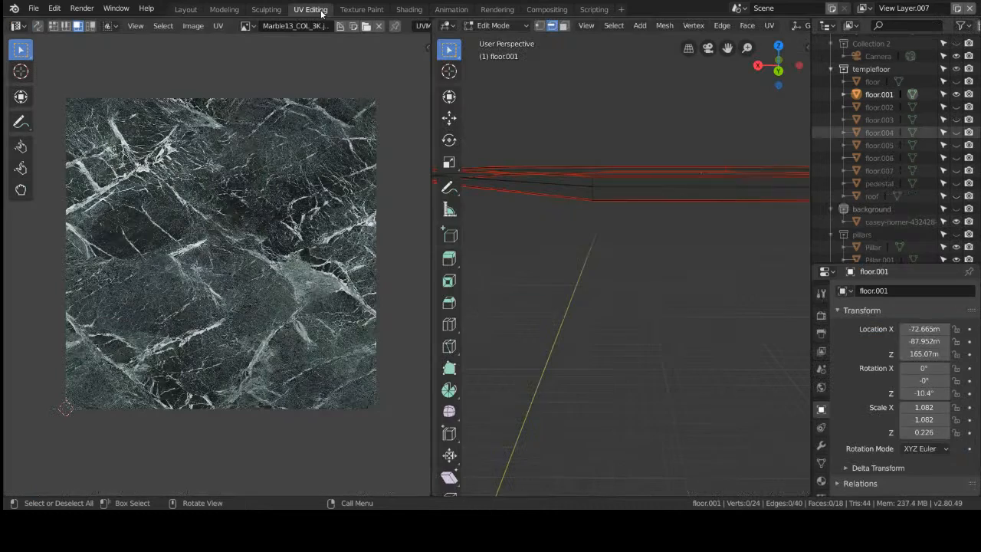
Mark the vertical edges at one front corner of floor.001 as a seam and clear the selection.
middle_click_drag(697, 271, 650, 274)
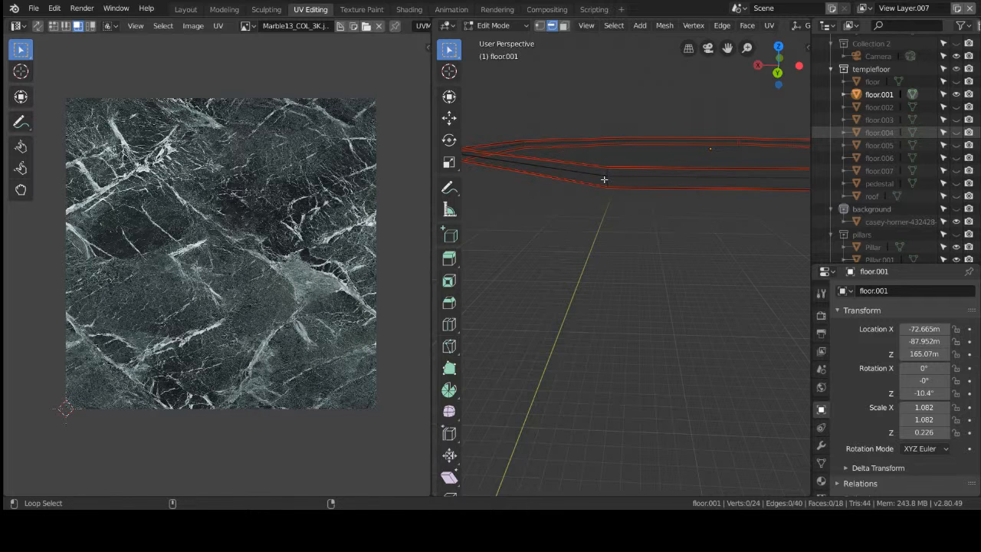
key("u")
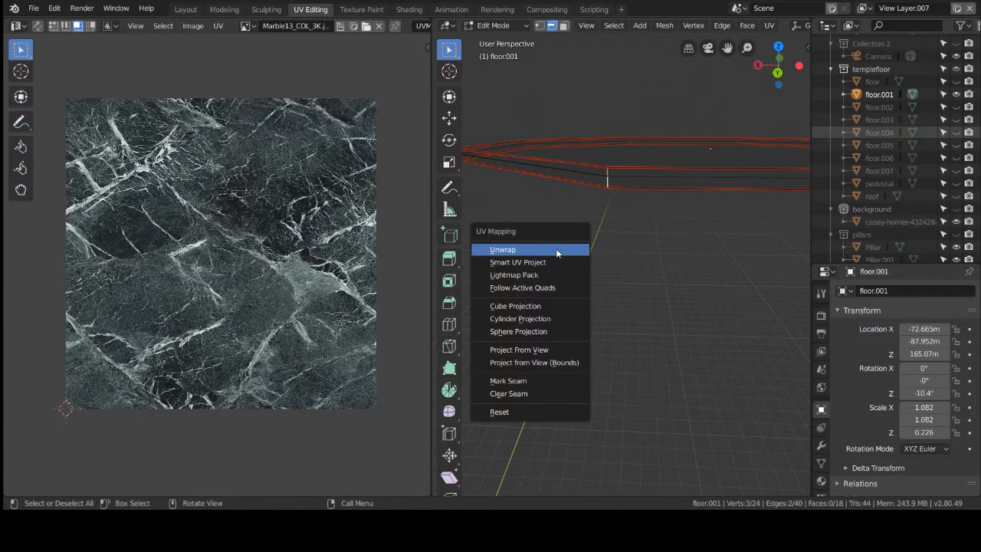
left_click(563, 380)
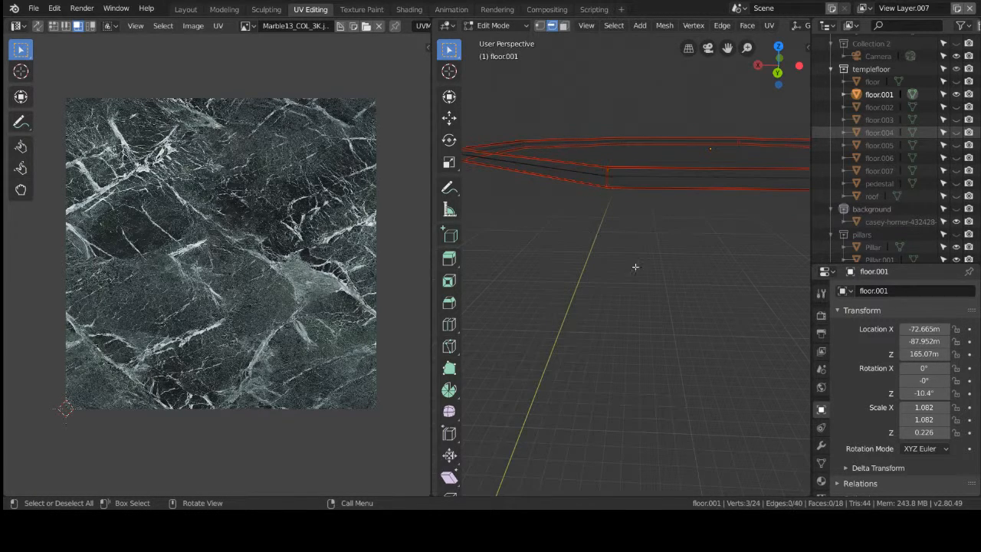
scroll(635, 267, "down", 4)
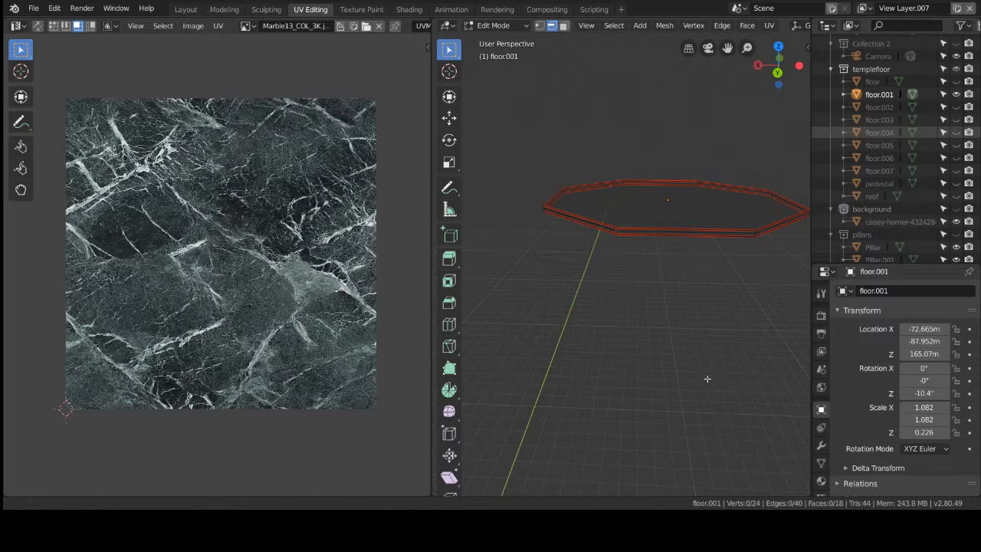
middle_click_drag(707, 378, 680, 376, "shift")
left_click_drag(497, 118, 811, 321)
left_click(705, 340)
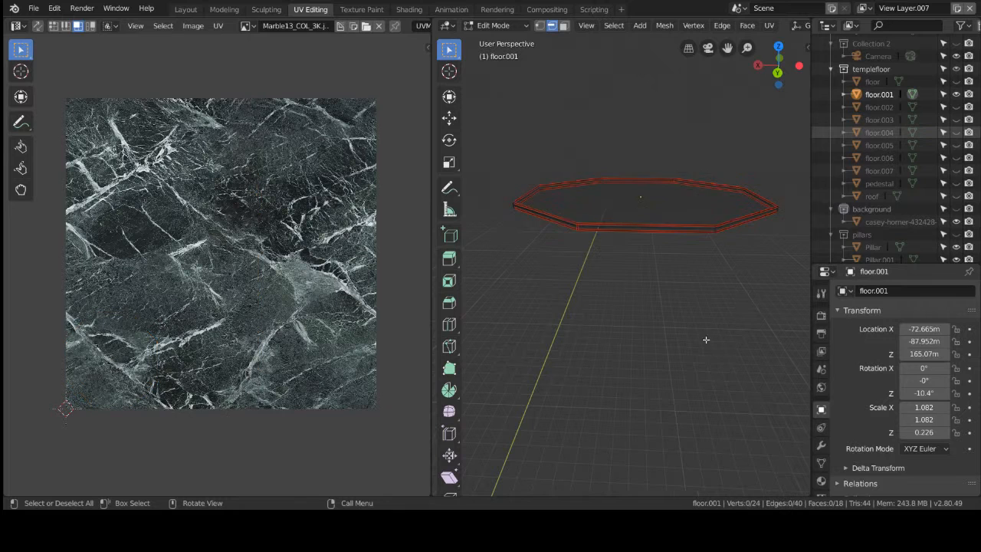
Clear the seam from the vertical edges at the front corner of floor.001 and deselect them.
middle_click_drag(643, 292, 628, 262)
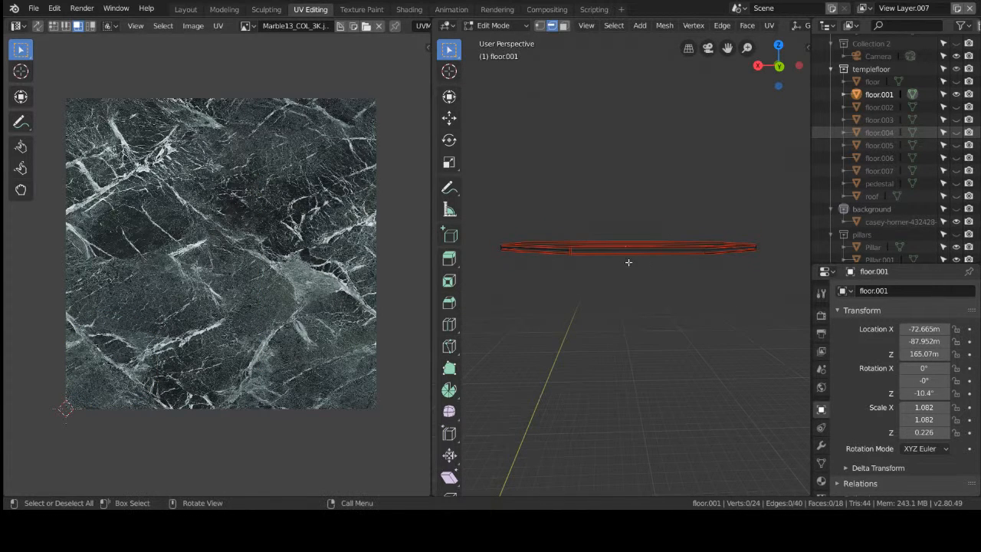
scroll(575, 292, "up", 5)
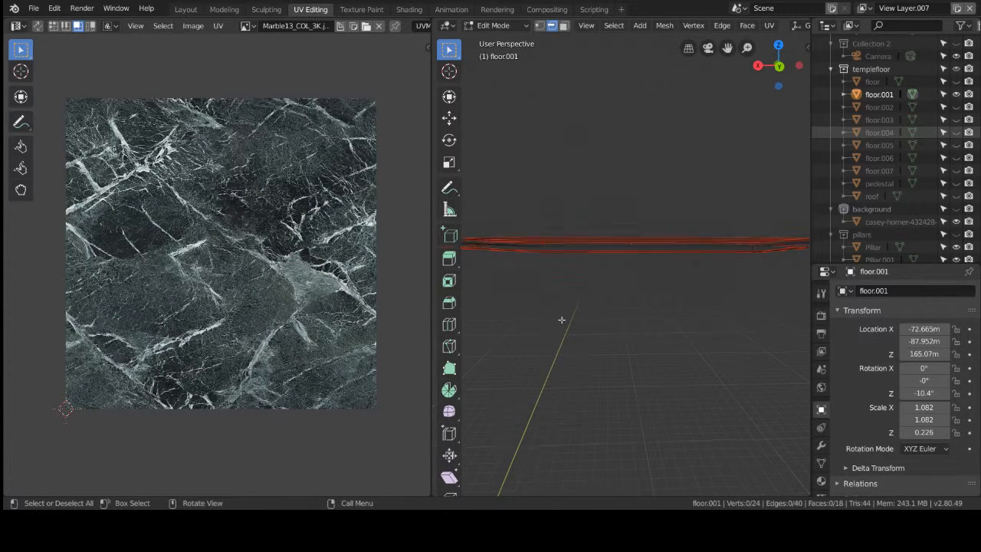
key("u")
left_click(519, 266)
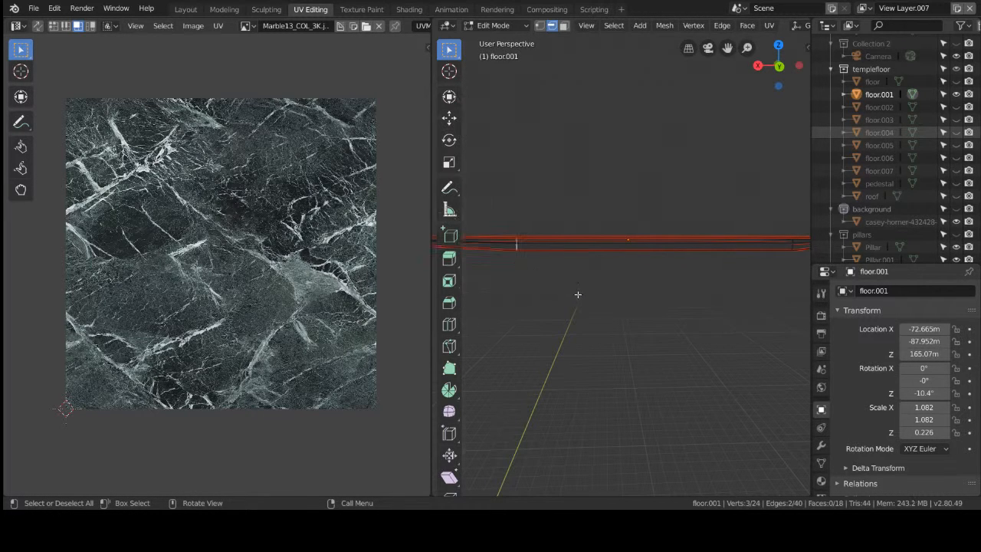
scroll(578, 290, "down", 2)
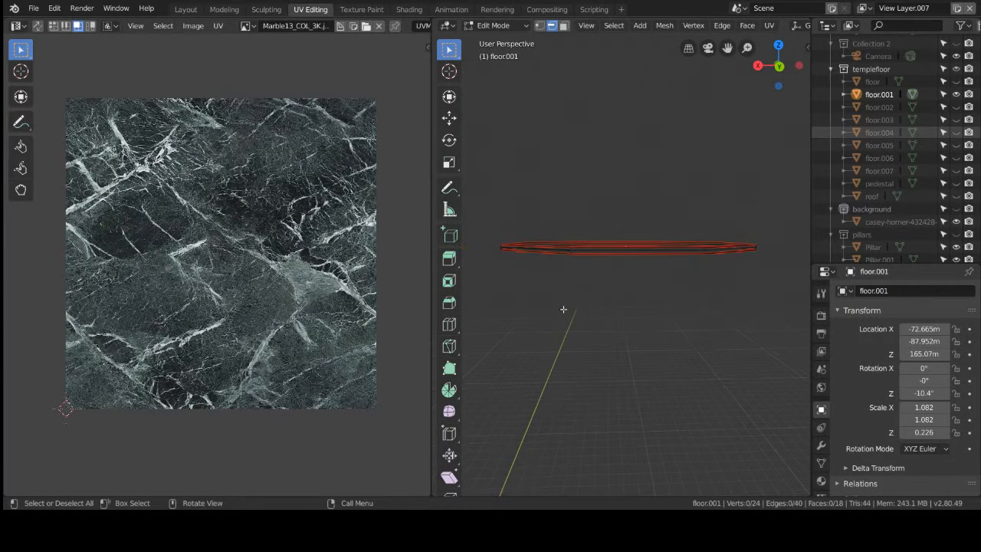
Box-select different sections of floor.001's rim to examine which UV islands belong to its side faces.
scroll(567, 286, "up", 2)
middle_click_drag(566, 252, 587, 302)
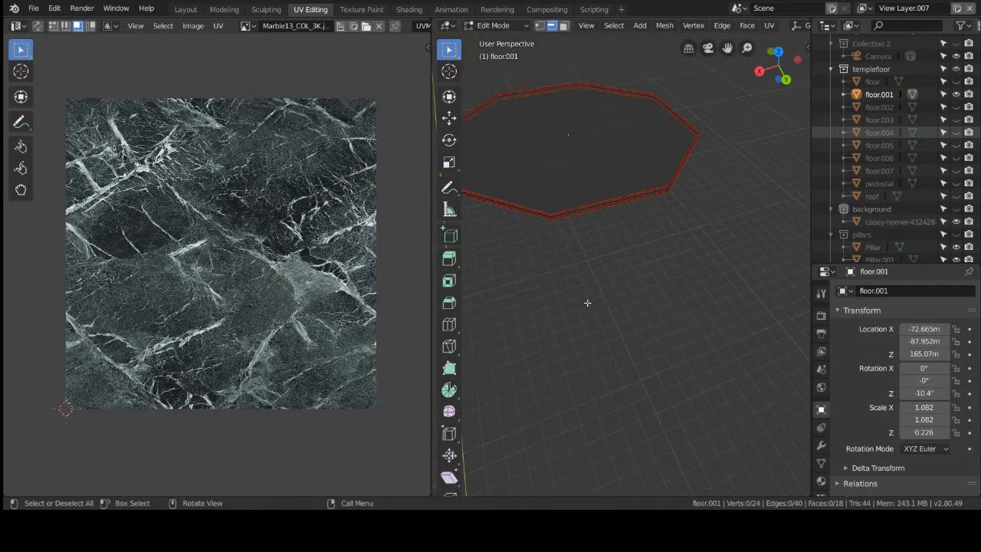
middle_click_drag(562, 235, 542, 148)
left_click_drag(498, 83, 701, 267)
middle_click_drag(573, 307, 805, 259)
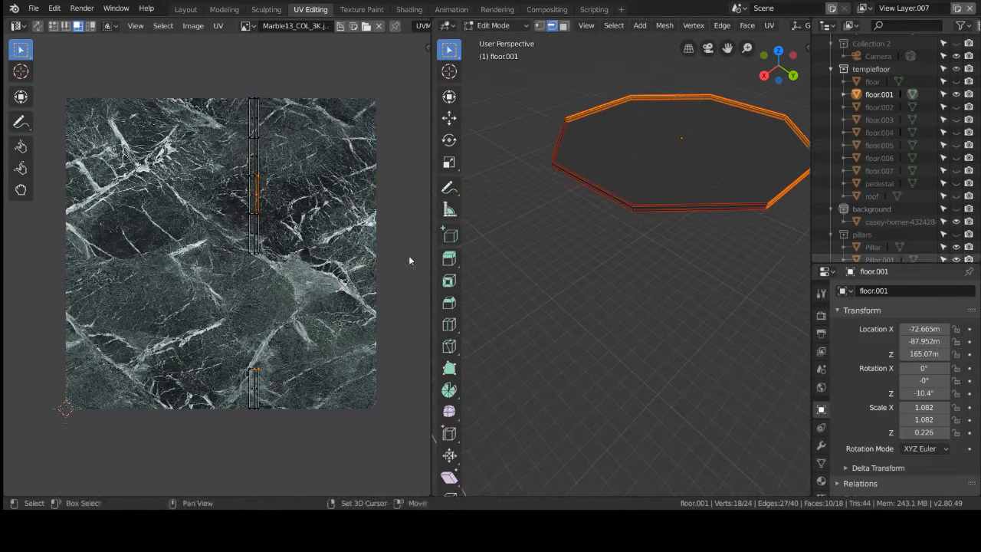
left_click_drag(528, 94, 783, 269)
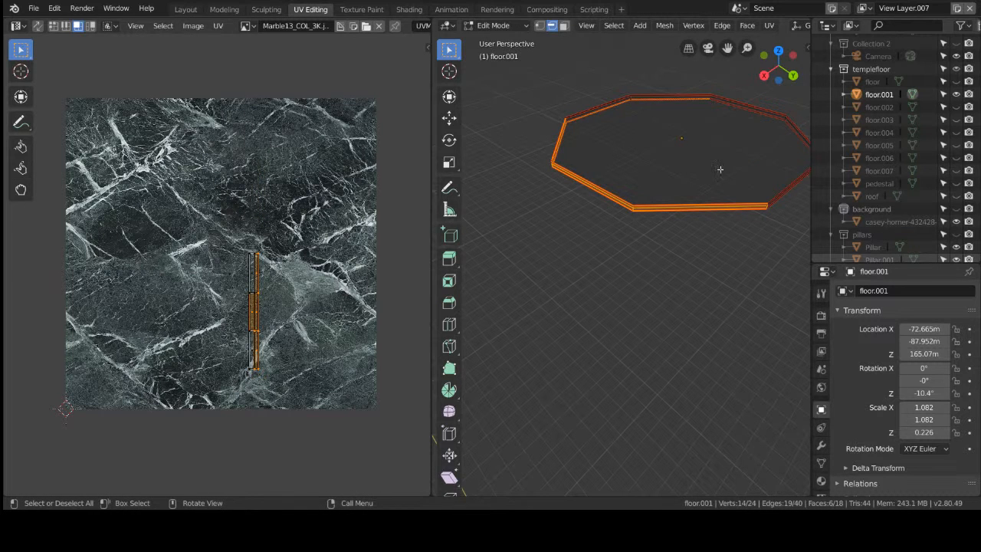
middle_click_drag(742, 304, 588, 277)
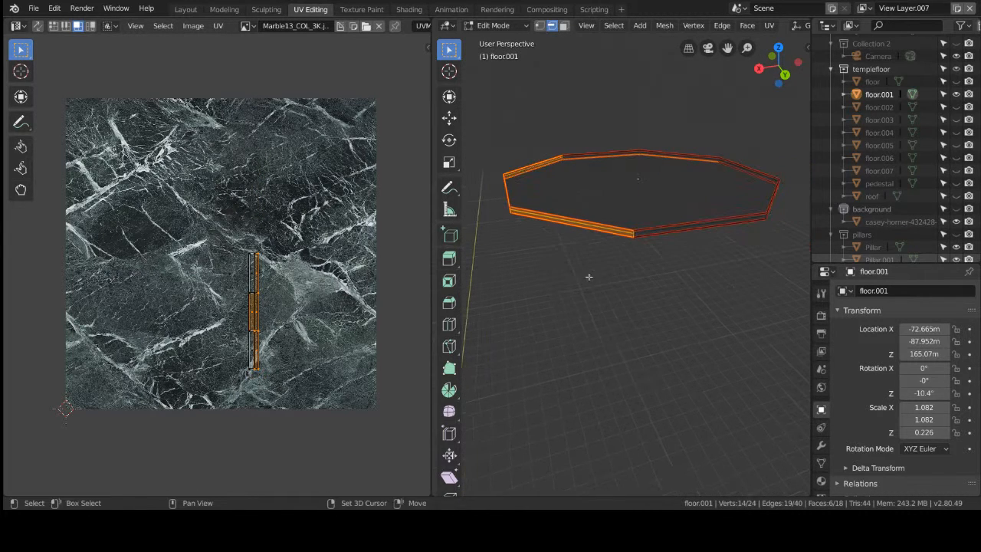
Try to isolate floor.001's side faces by box-selecting the whole mesh, toggling its top and bottom surfaces, and loop-selecting the rim.
left_click_drag(505, 115, 795, 313)
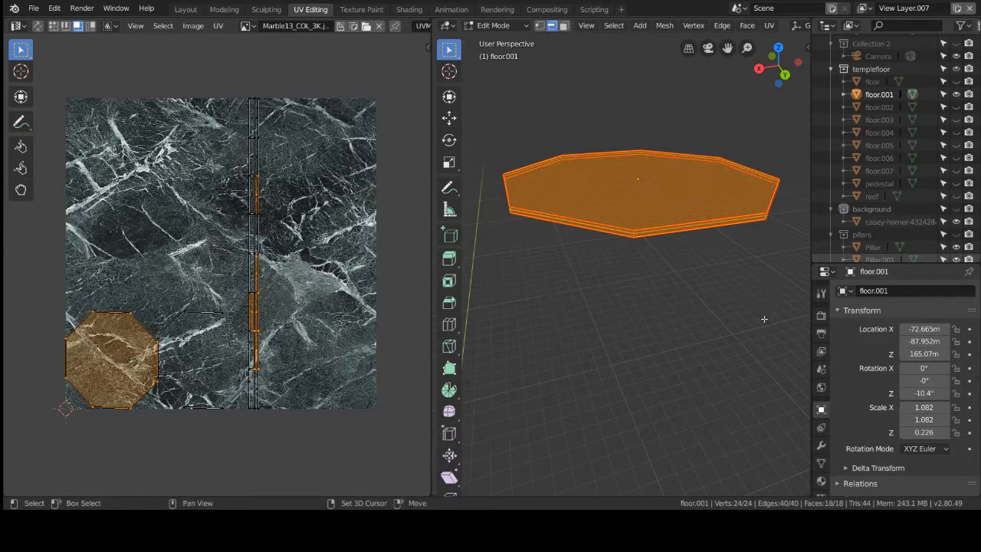
left_click(616, 170, "shift")
middle_click_drag(653, 315, 623, 236)
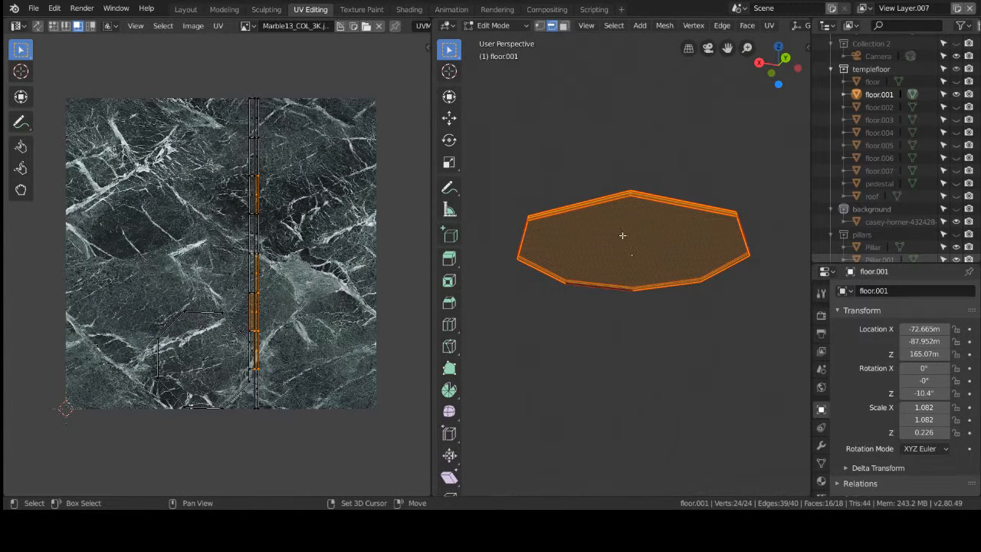
left_click(605, 291, "shift")
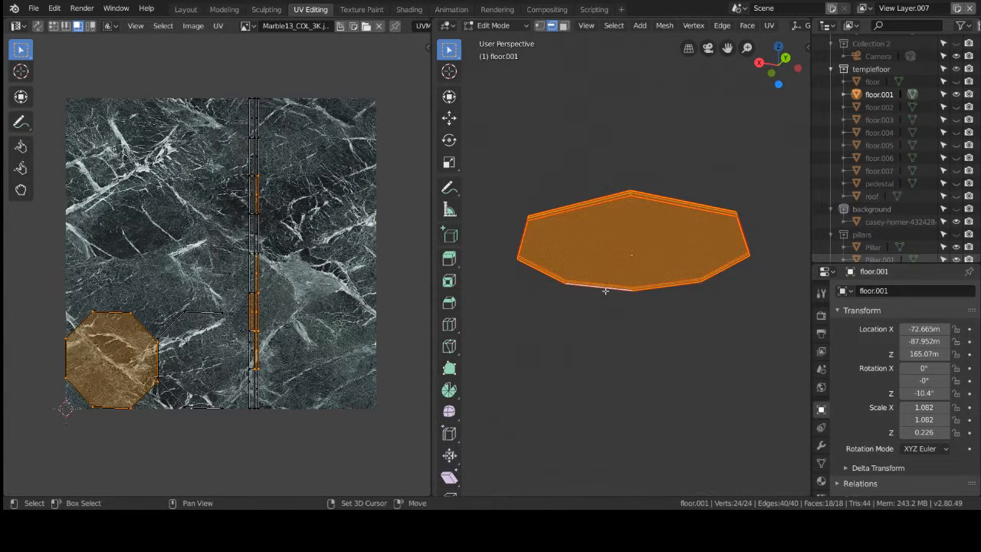
left_click(616, 227, "alt")
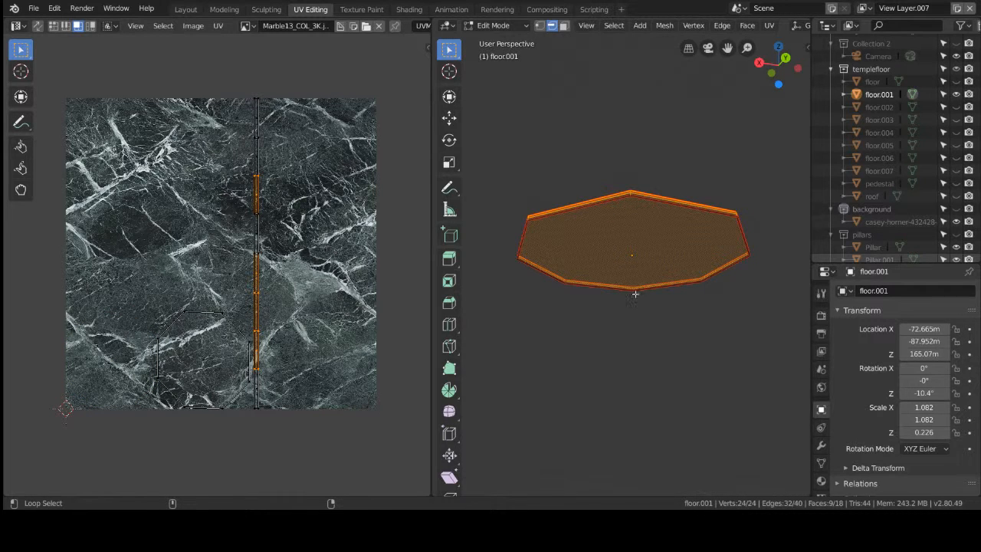
middle_click_drag(635, 294, 586, 292)
left_click(620, 161, "alt")
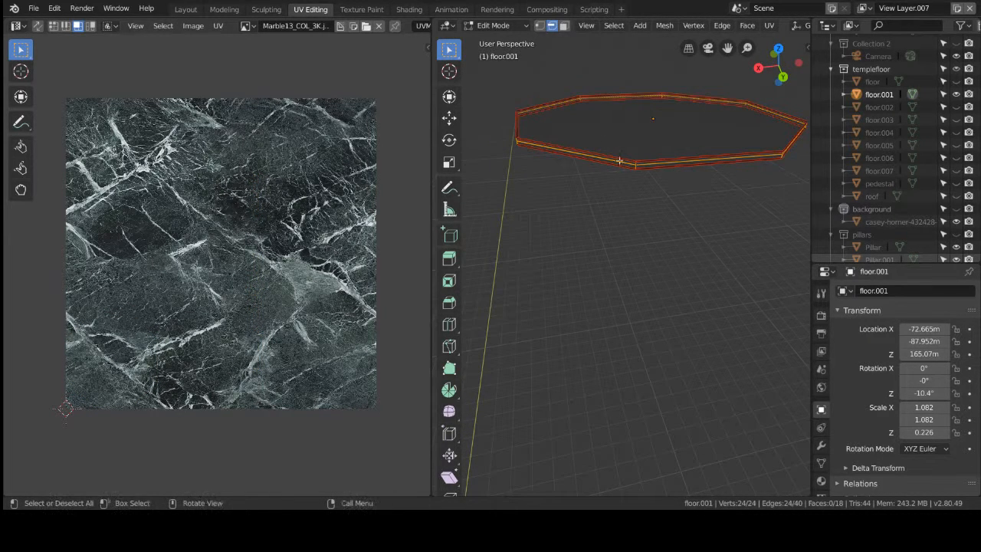
scroll(639, 249, "up", 2)
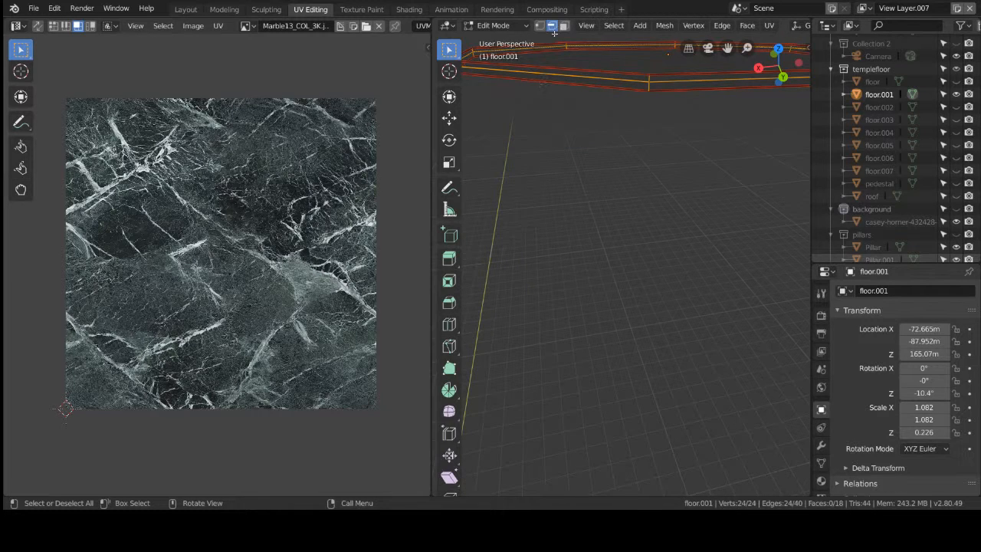
Switch to face selection and select the upper and lower side faces along two adjacent front sides of floor.001.
left_click(563, 27)
left_click(564, 77)
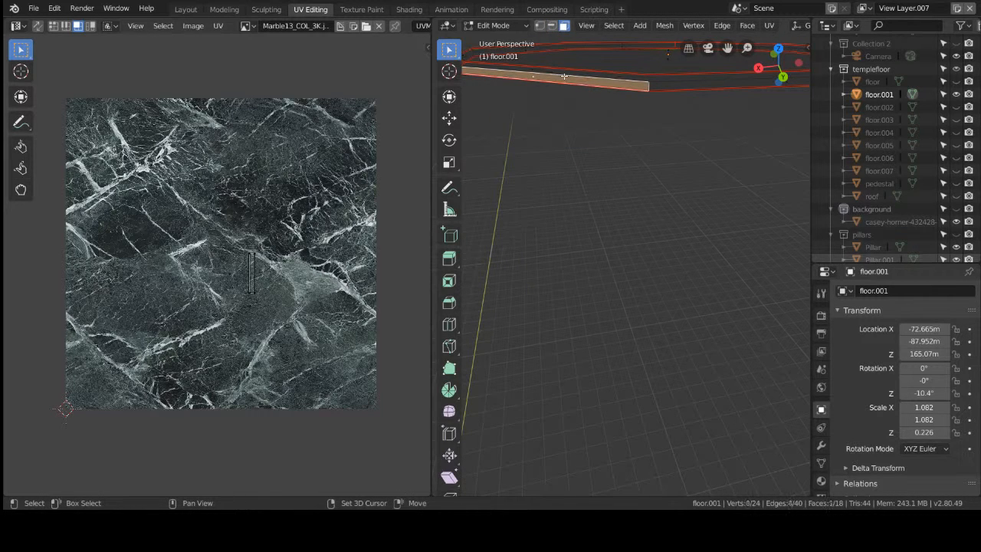
left_click(566, 75, "alt+shift")
left_click(566, 75, "alt+shift")
left_click(567, 75, "alt+shift")
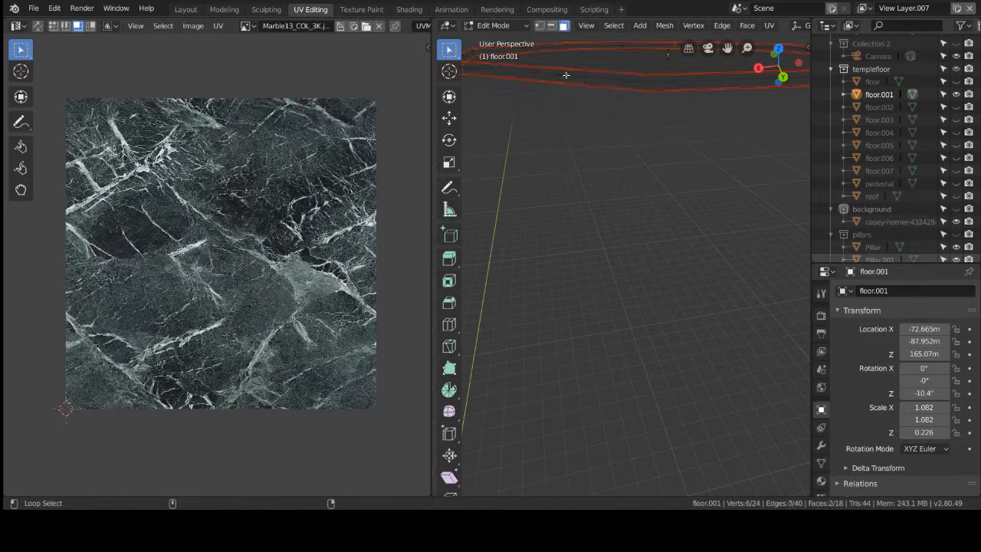
left_click(566, 75, "alt+shift")
left_click(652, 84, "alt+shift")
left_click(651, 84, "alt+shift")
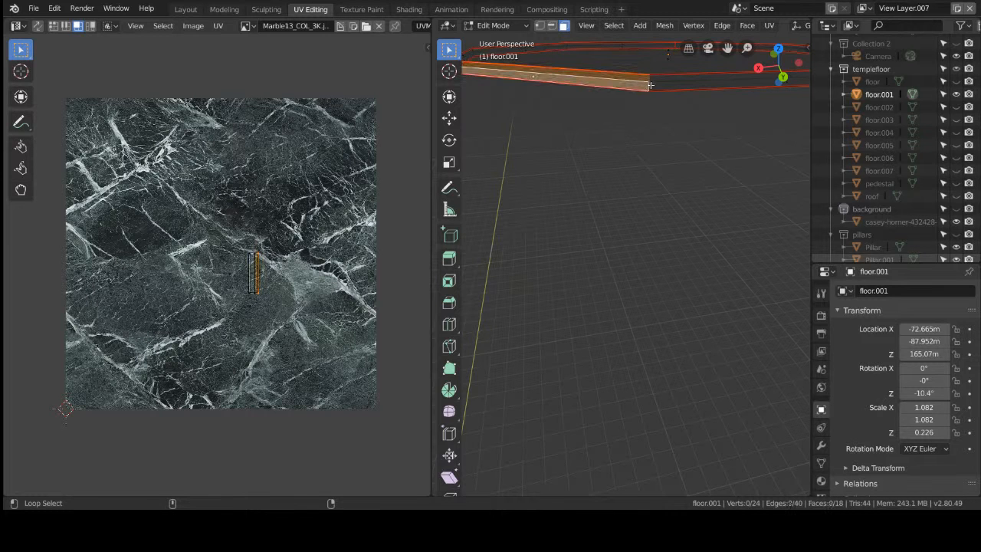
left_click(652, 87, "alt+shift")
middle_click_drag(621, 120, 677, 174)
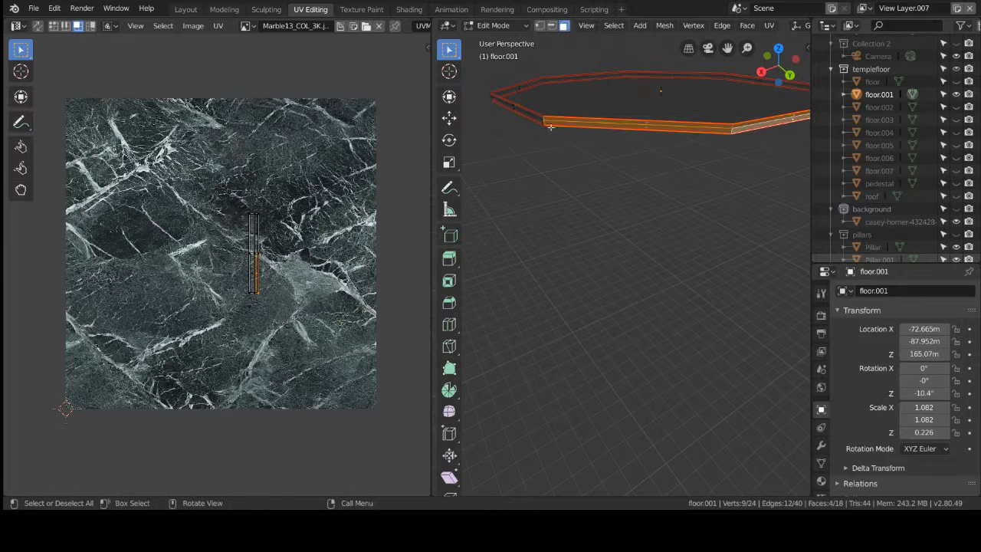
Try to select only the side faces by box-selecting all of floor.001 and removing the top and bottom faces.
scroll(556, 151, "down", 2)
left_click_drag(522, 89, 781, 209)
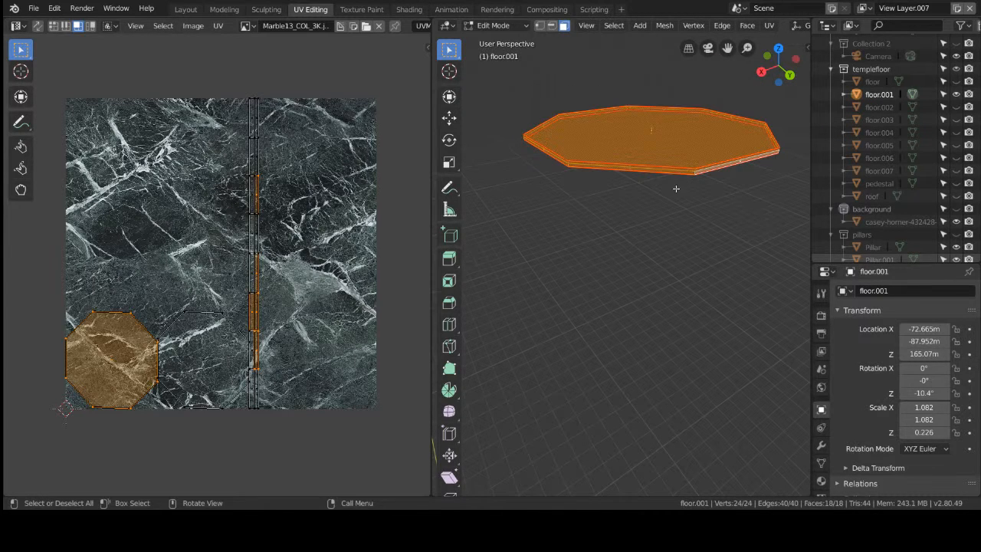
left_click(653, 142, "shift")
middle_click_drag(649, 288, 672, 176, "shift")
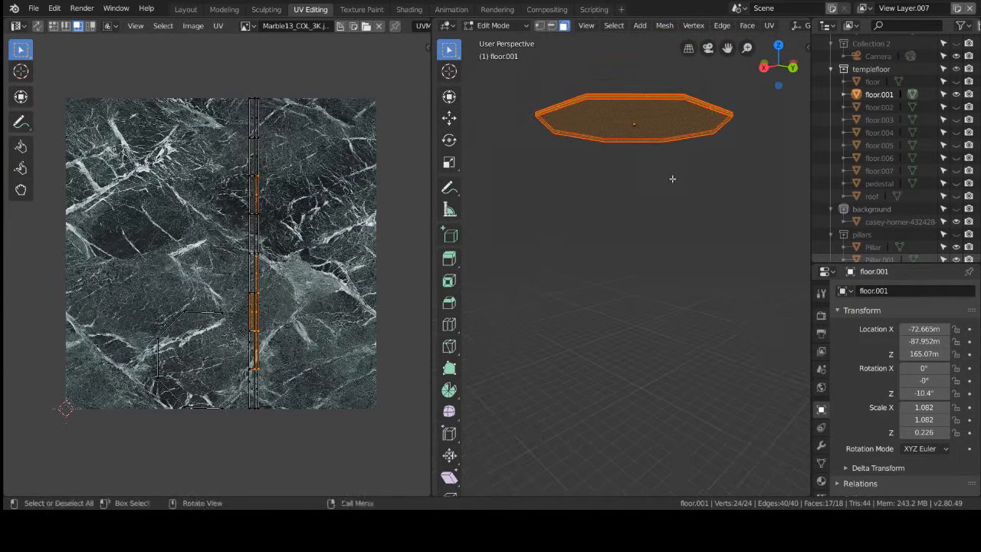
left_click(624, 124, "shift")
left_click(636, 131, "shift")
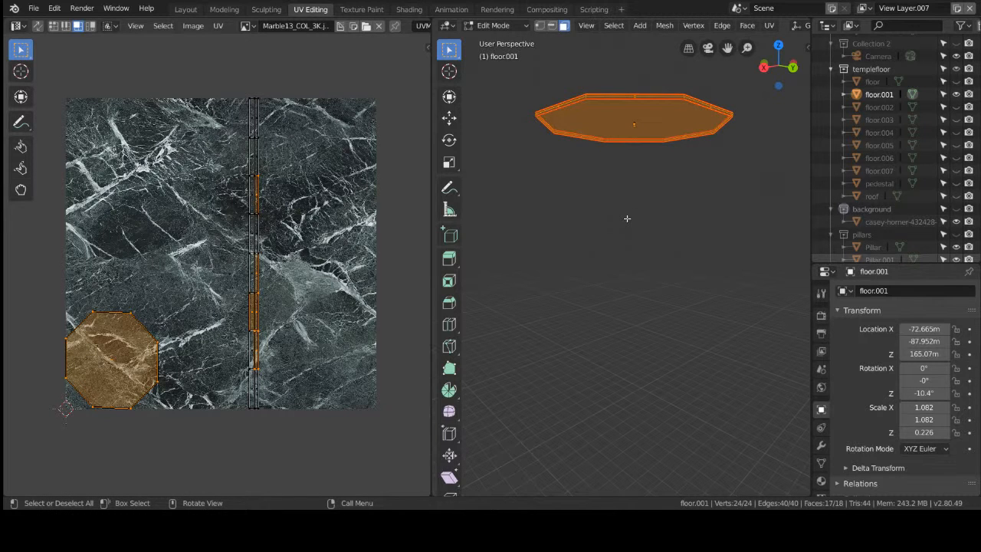
middle_click_drag(636, 205, 626, 243)
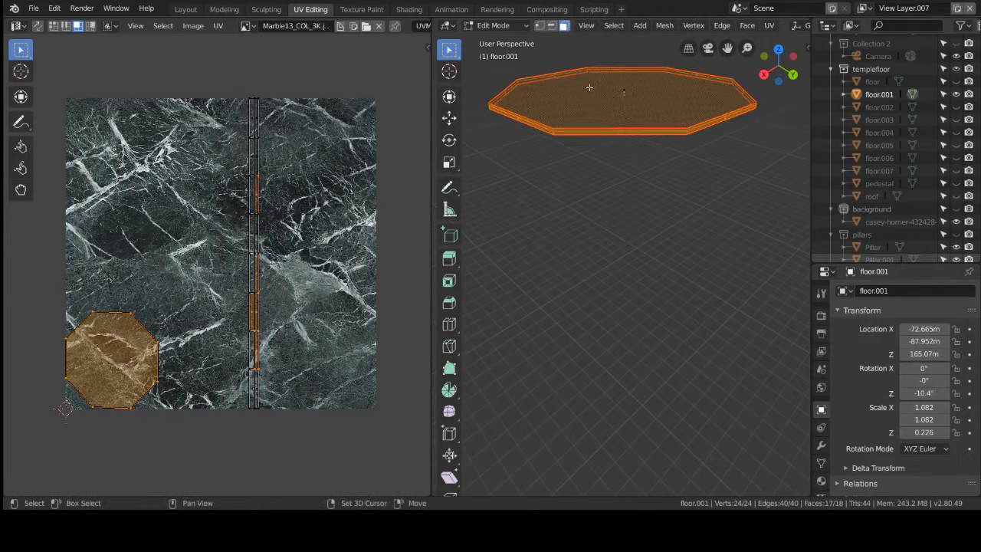
left_click(590, 93, "shift")
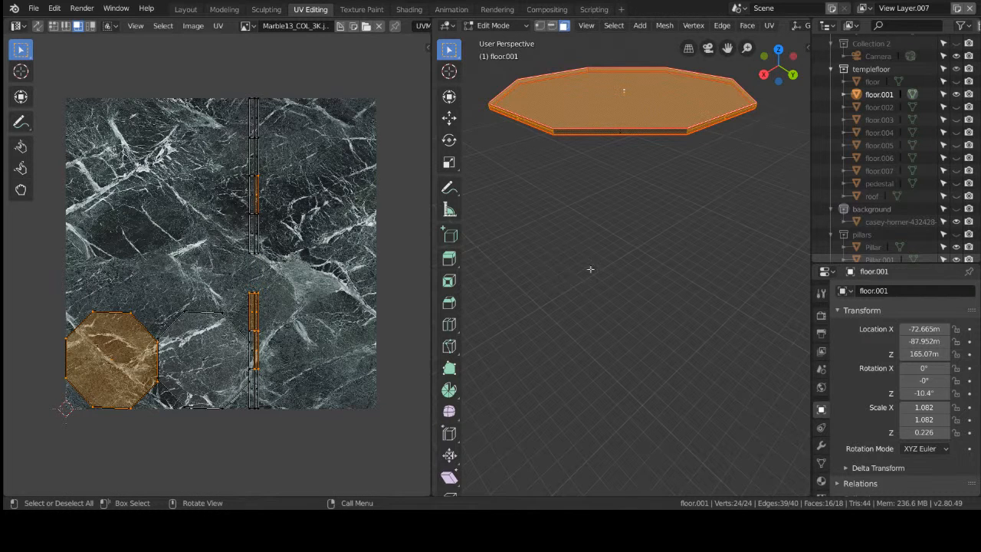
Box-select all faces of floor.001 and unwrap them.
left_click(588, 230)
middle_click_drag(580, 182, 606, 238)
left_click_drag(495, 100, 757, 310)
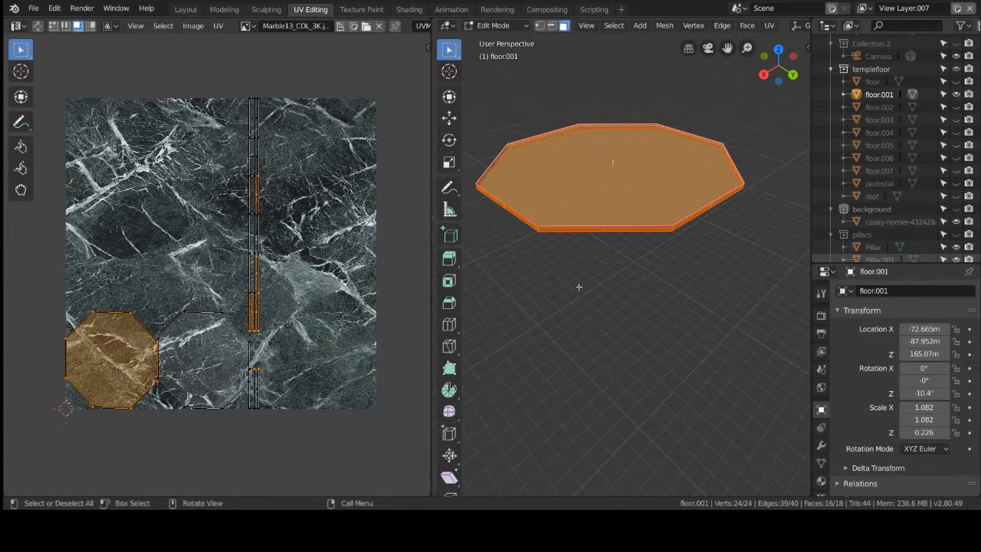
middle_click_drag(537, 281, 600, 250)
left_click_drag(488, 133, 805, 317)
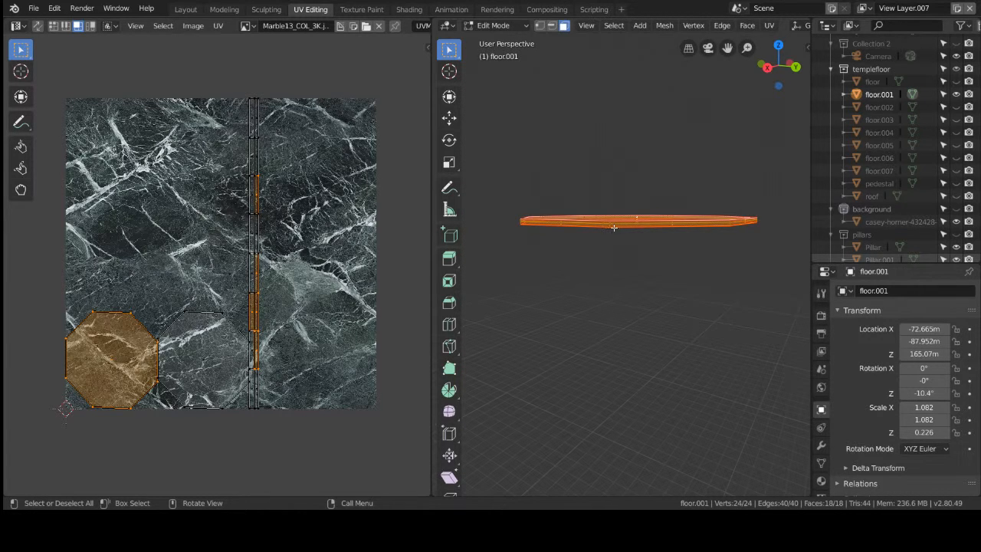
key("u")
left_click(621, 125)
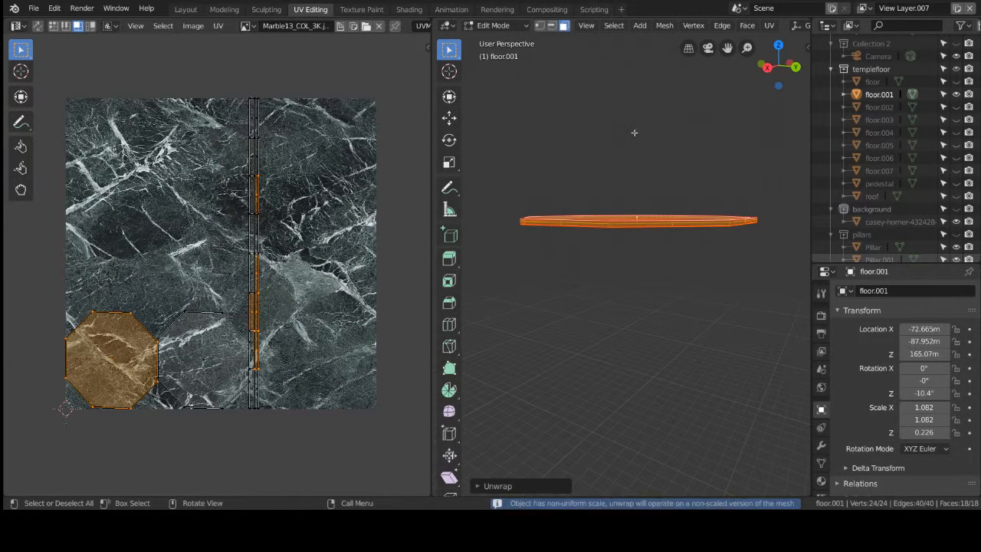
Clear the selection and try picking individual faces of floor.001 from a low viewing angle.
mouse_move(639, 289)
middle_mouse_down()
mouse_move(641, 276)
mouse_move(647, 306)
middle_mouse_up()
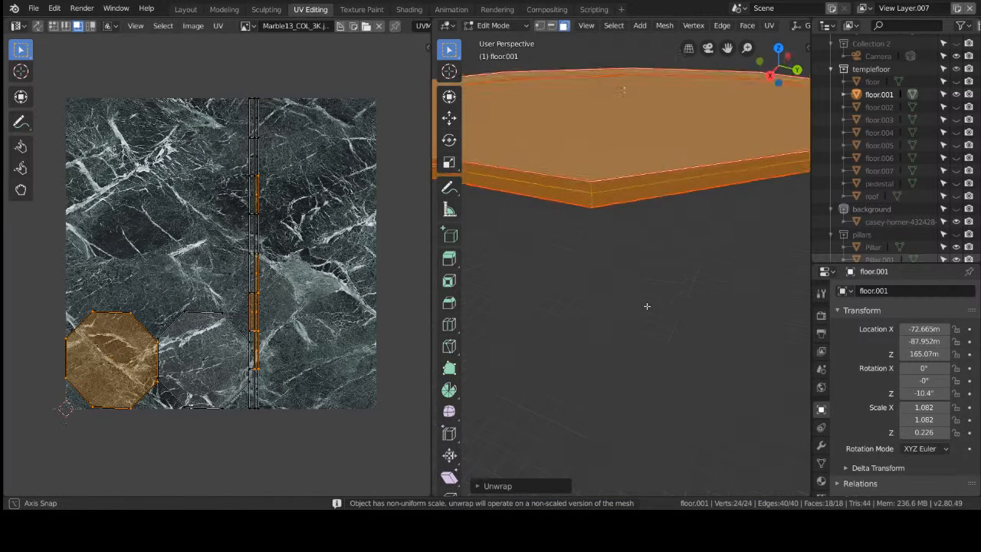
scroll(597, 156, "up", 2)
key("alt+a")
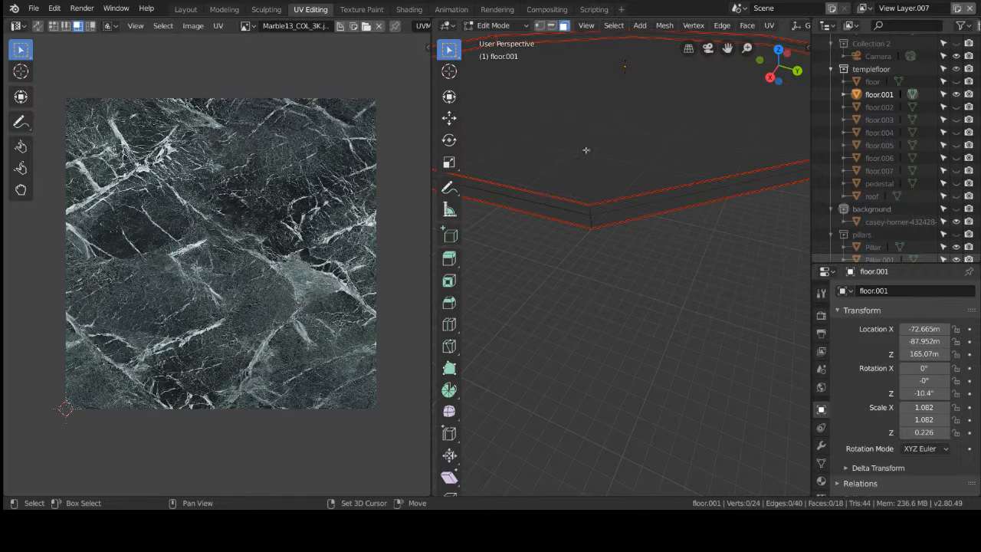
middle_click_drag(616, 273, 609, 184)
left_click(591, 151)
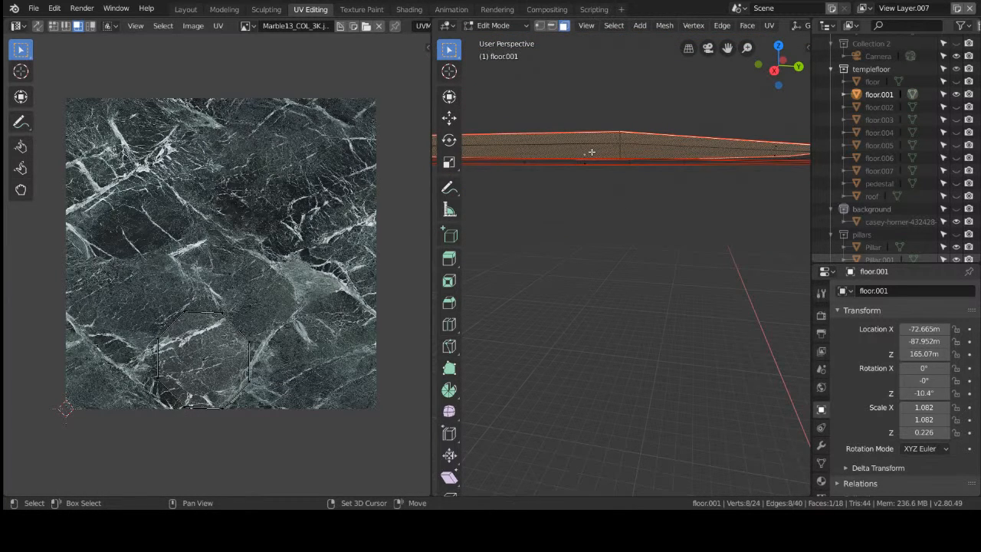
left_click(620, 142, "shift")
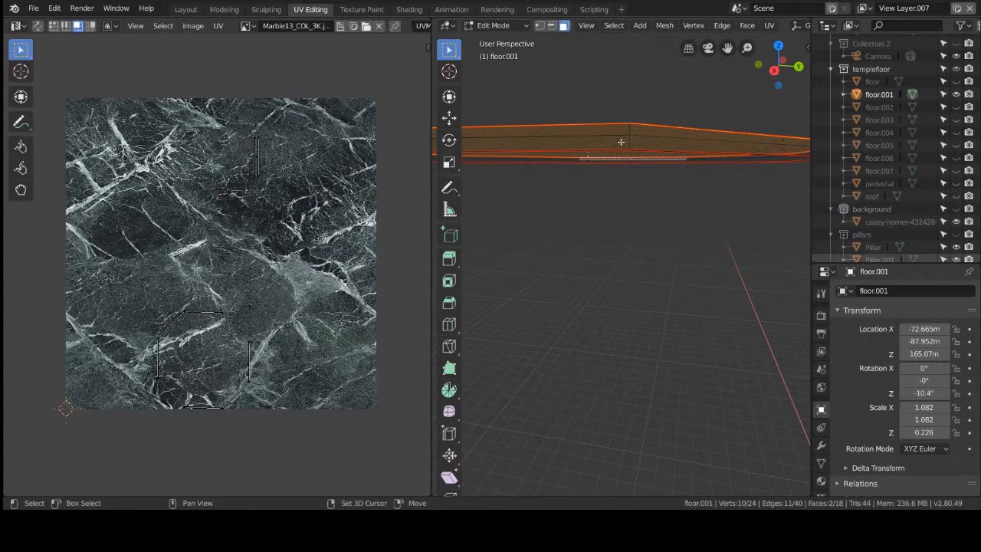
left_click(610, 150, "shift")
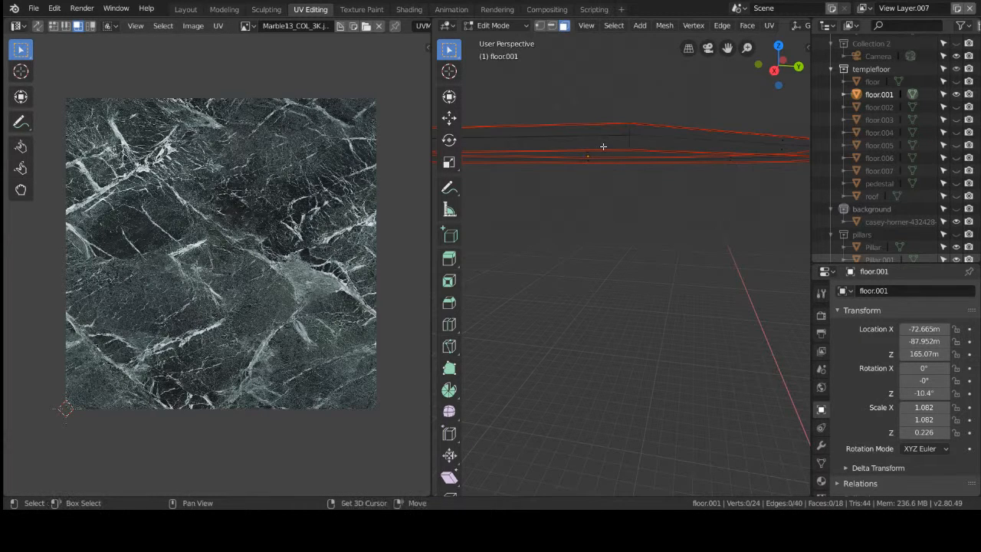
Select the upper and lower side faces on three adjacent sides of floor.001.
left_click(604, 146, "alt")
left_click(648, 148, "alt+shift")
left_click(627, 147, "alt+shift")
left_click(627, 148, "alt+shift")
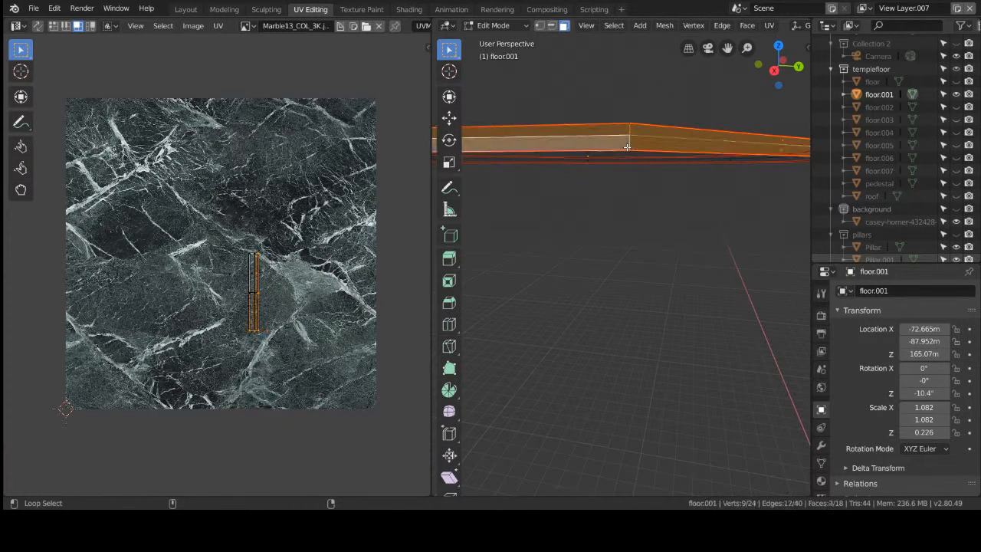
left_click(628, 147, "alt+shift")
left_click(628, 146, "alt+shift")
middle_click_drag(570, 191, 719, 244)
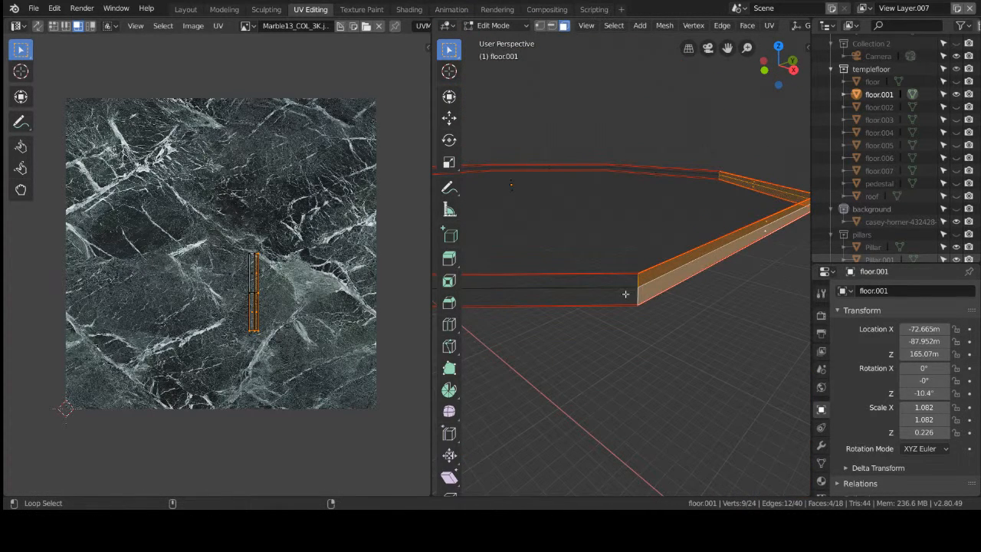
left_click(582, 305, "alt+shift")
middle_click_drag(626, 341, 617, 344)
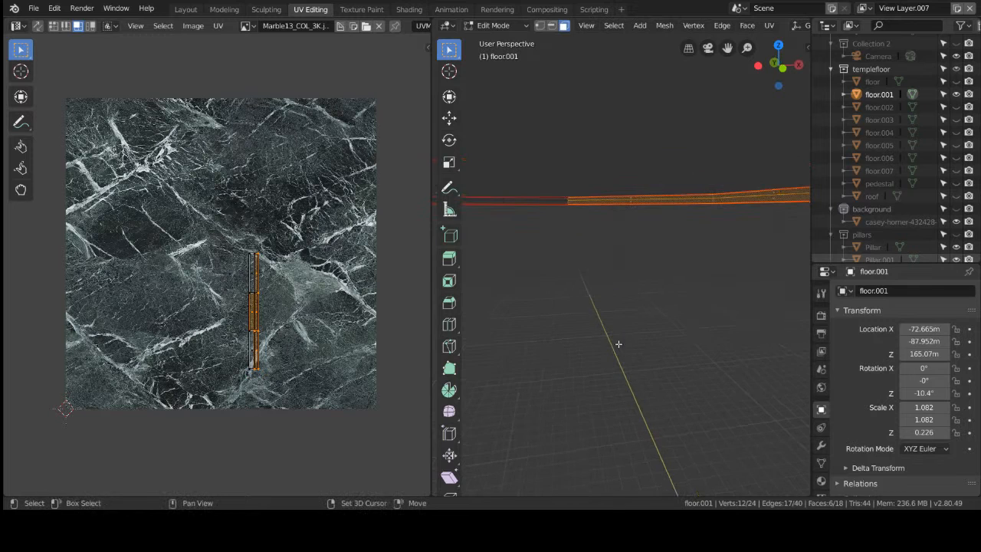
Add the side faces of the remaining five sides of floor.001 to the selection and unwrap all the selected faces.
scroll(609, 346, "down", 1)
left_click(628, 227, "alt+shift")
middle_click_drag(547, 286, 616, 281)
left_click(618, 284, "alt+shift")
middle_click_drag(560, 304, 603, 321)
left_click(602, 321, "alt+shift")
middle_click_drag(548, 335, 606, 340)
left_click(580, 293, "alt+shift")
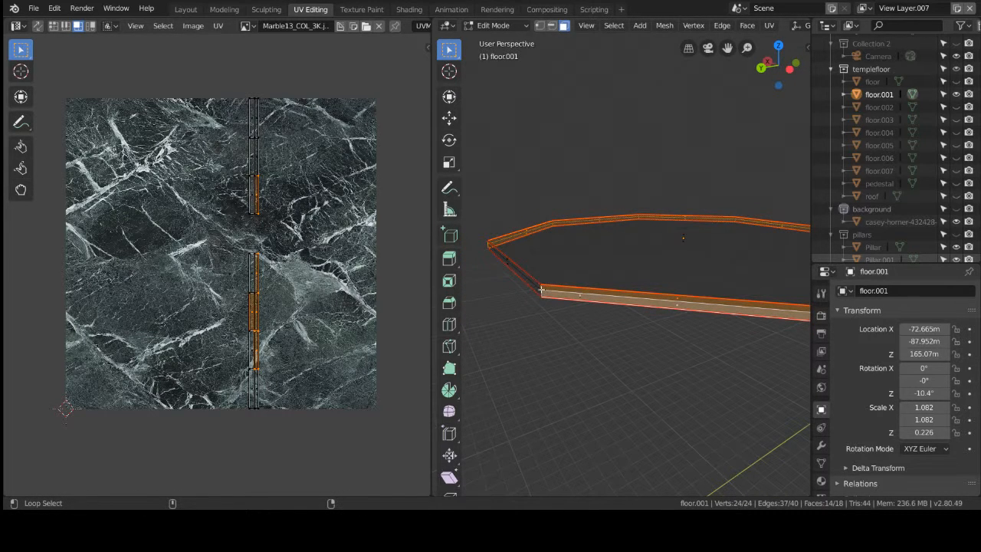
left_click(541, 289, "alt+shift")
key("u")
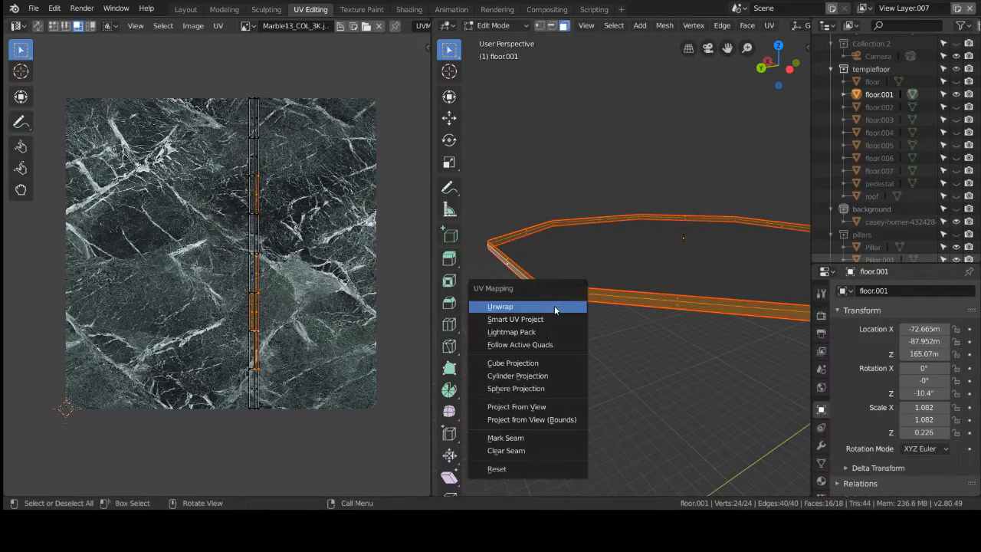
left_click(554, 306)
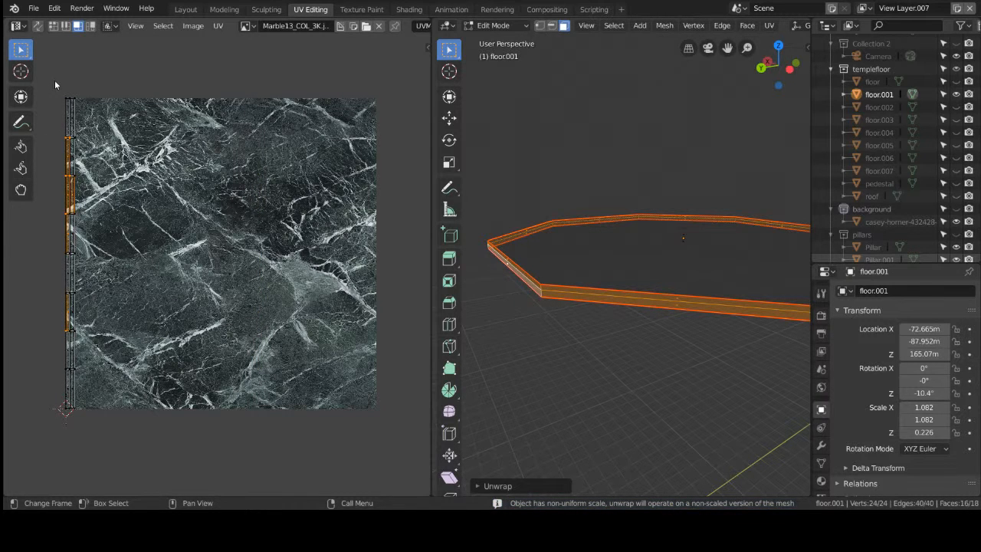
Select the entire unwrapped side strip in the UV editor and display the marble material in the 3D view.
left_click_drag(55, 84, 144, 459)
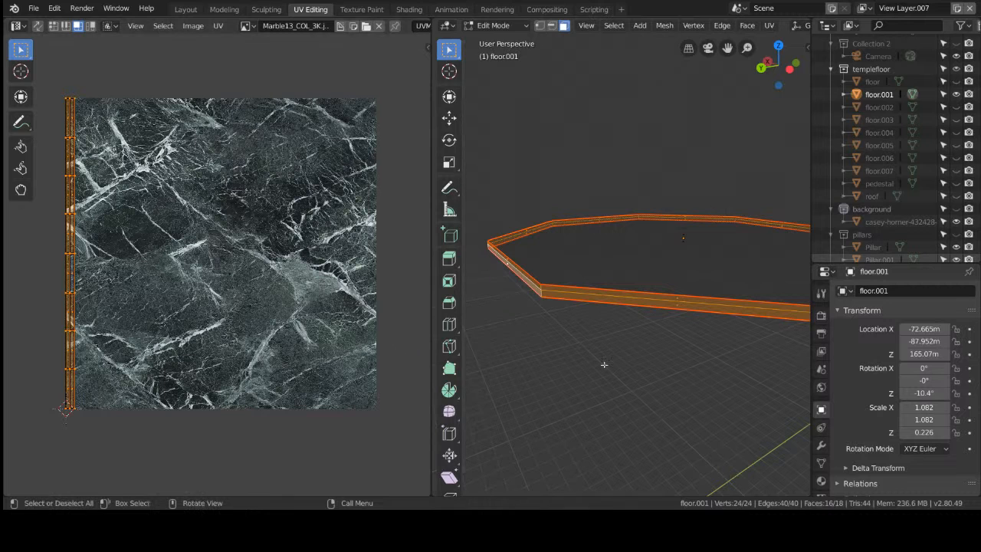
key("z")
left_click(619, 430)
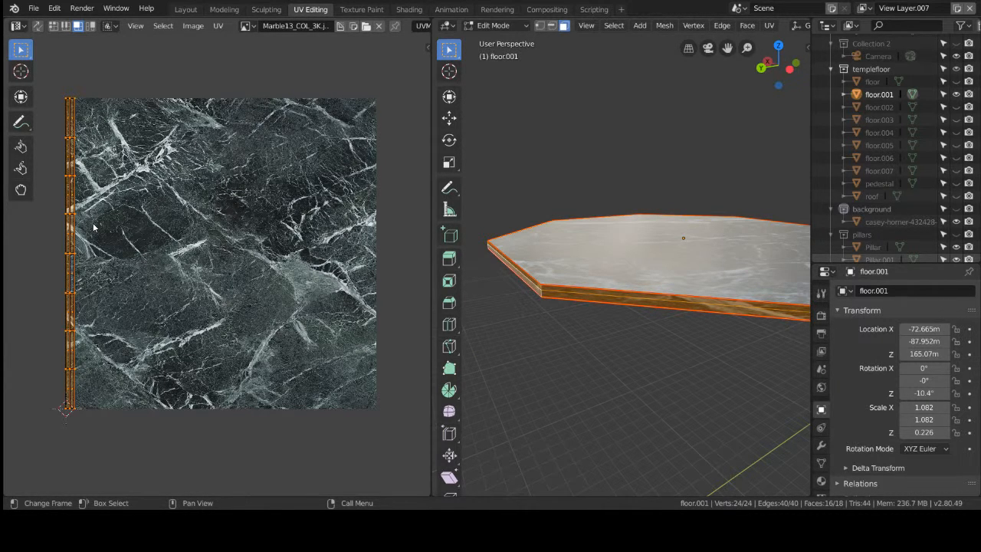
Move the side UV strip toward the middle of the marble image, rotate it about 24 degrees and scale it up about 2.4 times.
key("g")
key("Escape")
key("g")
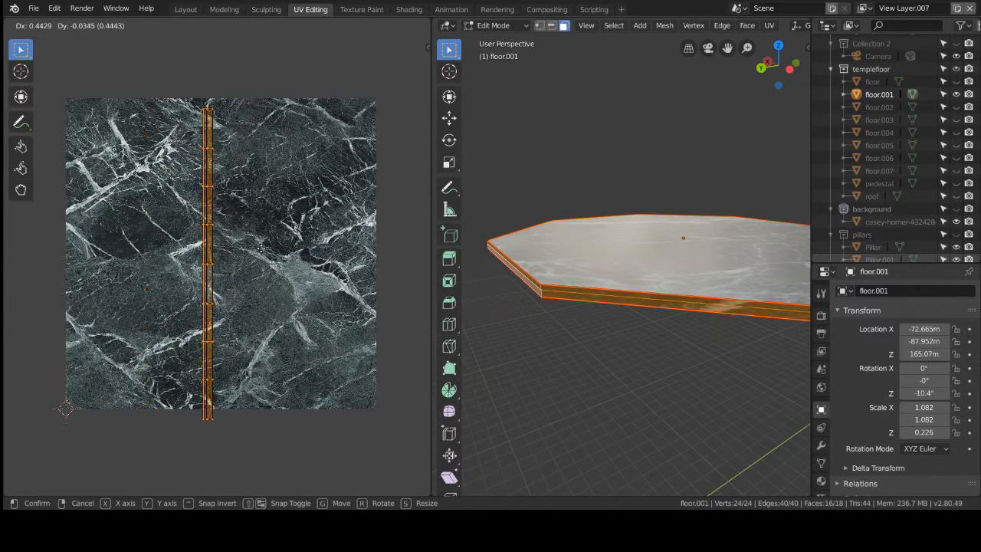
left_click(261, 249)
key("r")
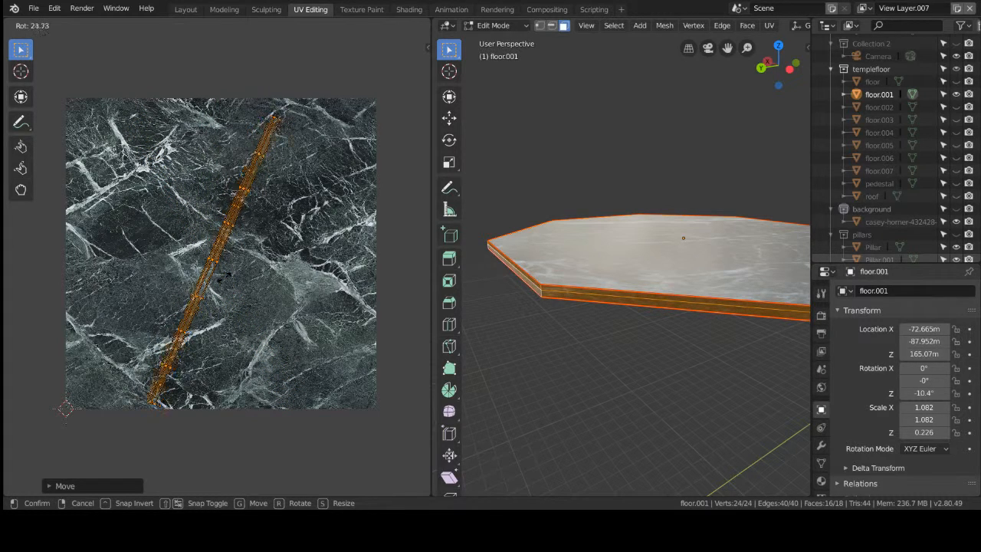
left_click(233, 276)
key("s")
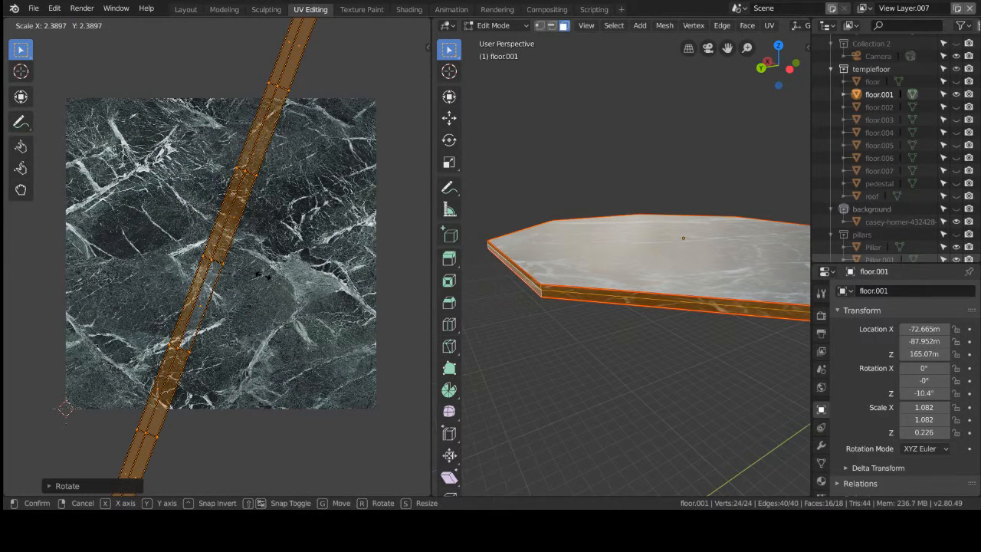
key("Return")
Select floor.001's top face, move its UV island to the middle of the marble image and scale it by about -2.7.
left_click(539, 347)
middle_click_drag(538, 347, 664, 364)
left_click(610, 260)
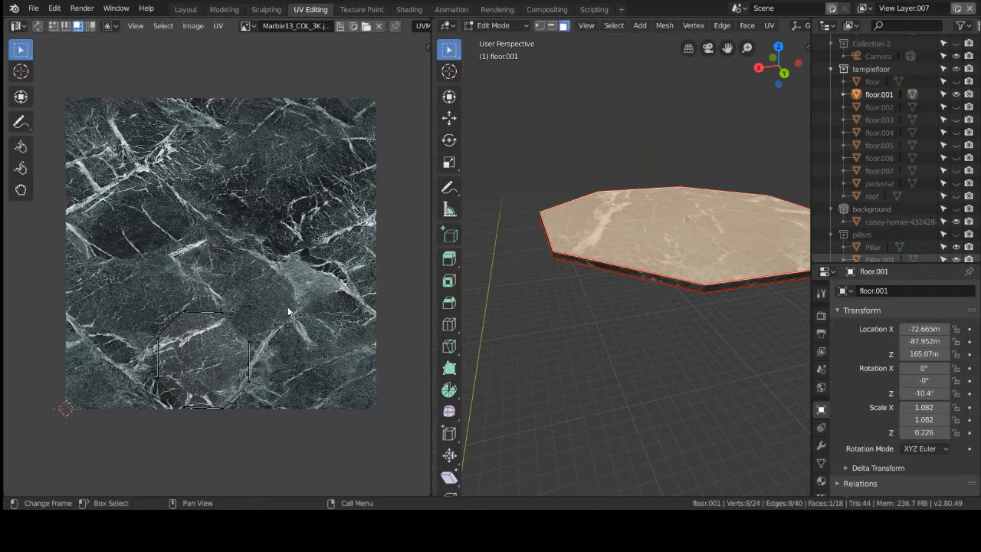
key("a")
key("g")
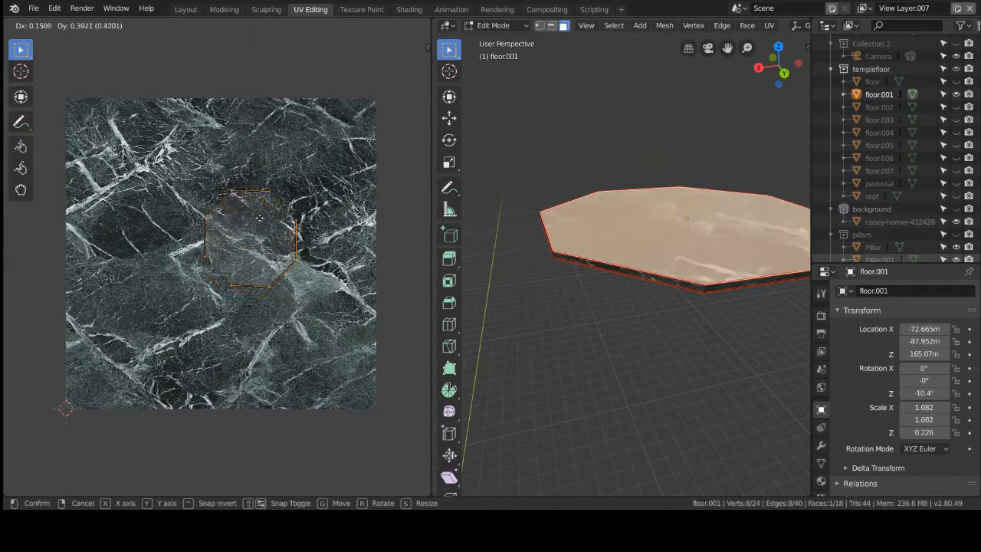
left_click(249, 203)
key("s")
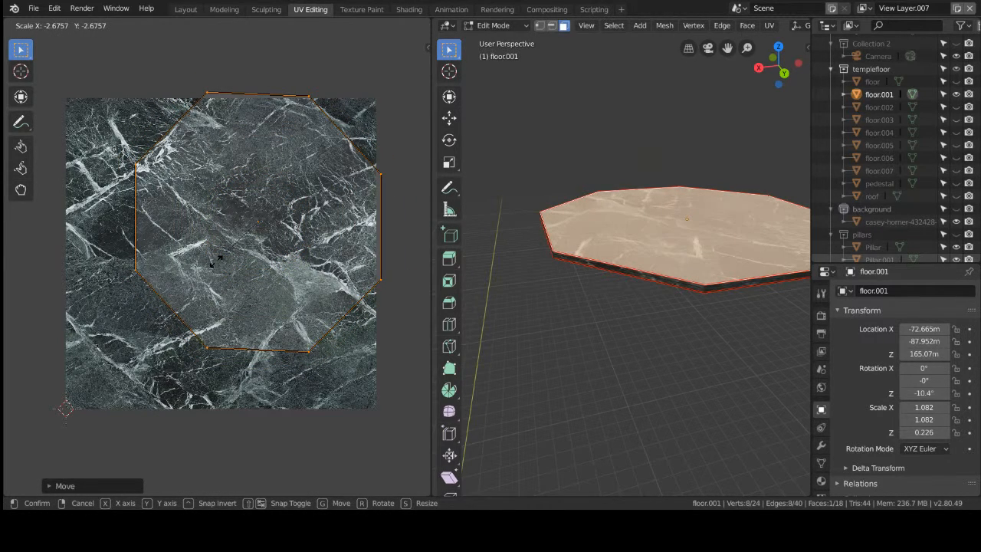
left_click(208, 260)
left_click(605, 331)
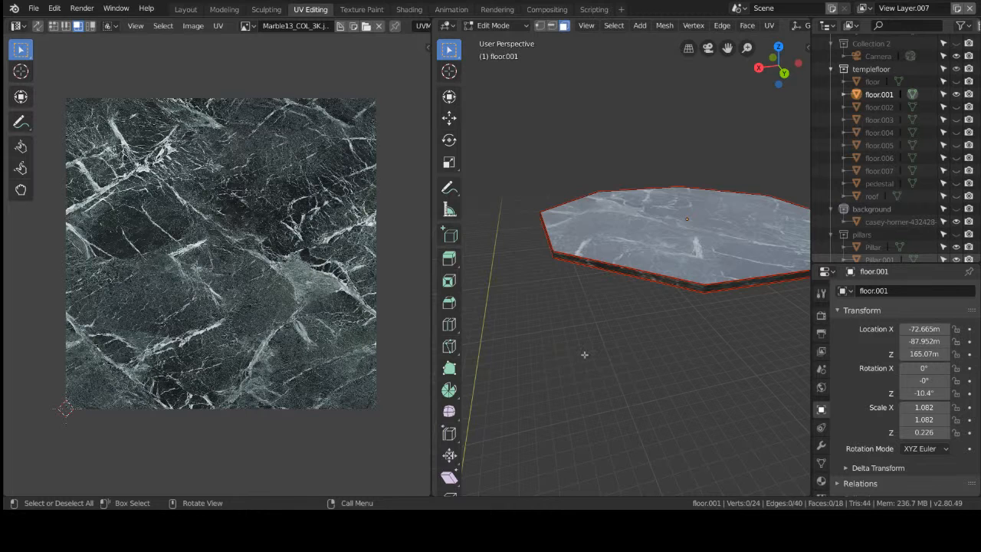
Return to the Layout workspace and show floor, floor.002 and floor.003 together with floor.001.
left_click(186, 9)
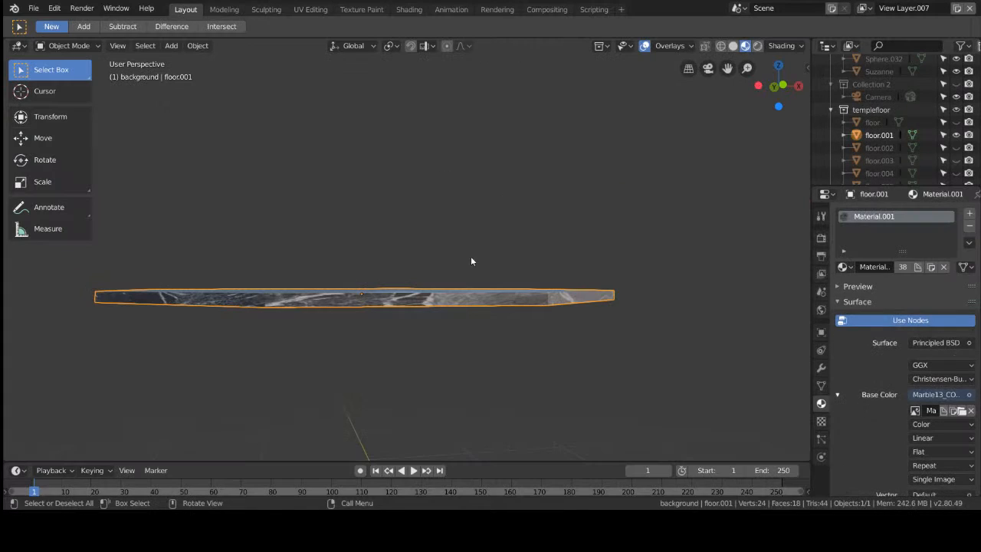
middle_click_drag(407, 383, 431, 397)
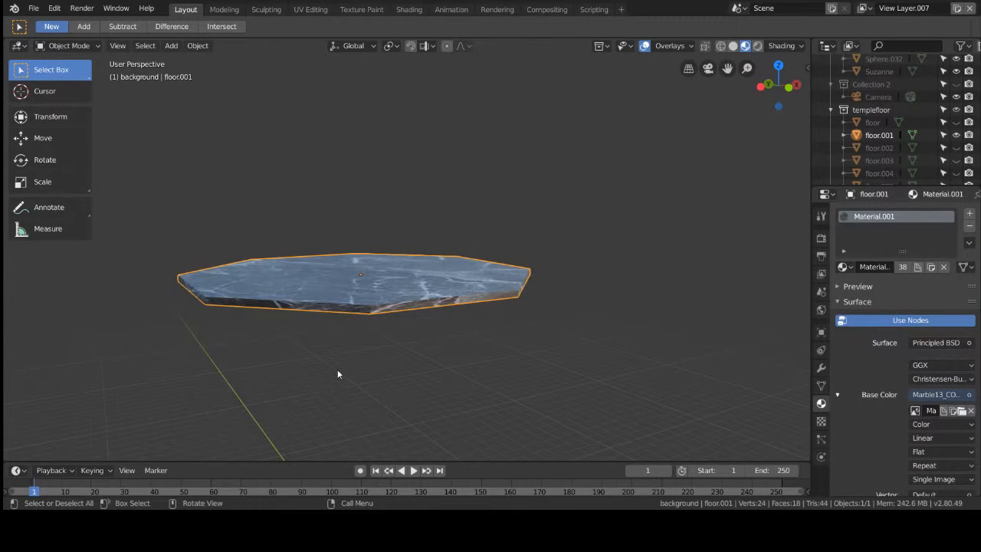
left_click(956, 123)
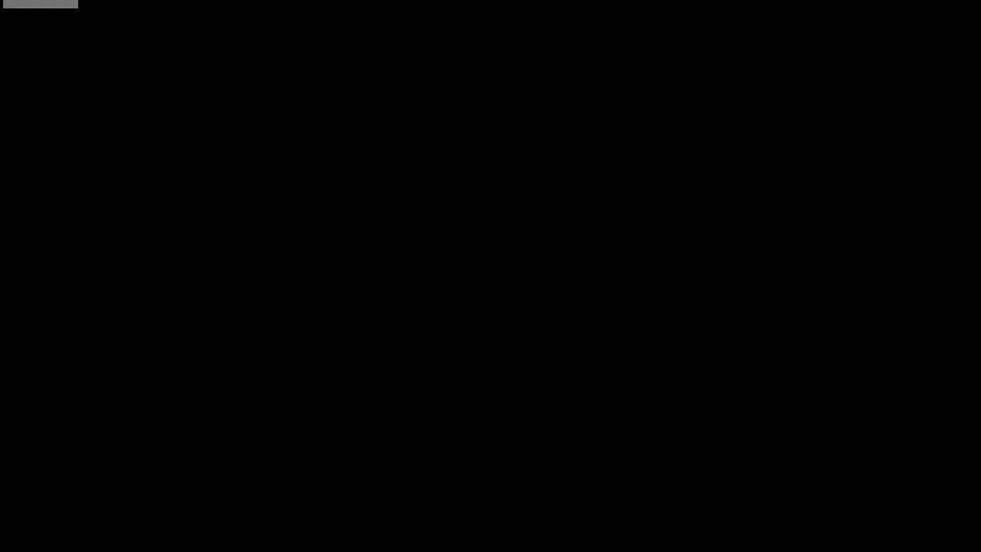
mouse_move(535, 315)
middle_mouse_down()
mouse_move(536, 368)
mouse_move(486, 355)
mouse_move(481, 344)
mouse_move(529, 329)
middle_mouse_up()
left_click(955, 148)
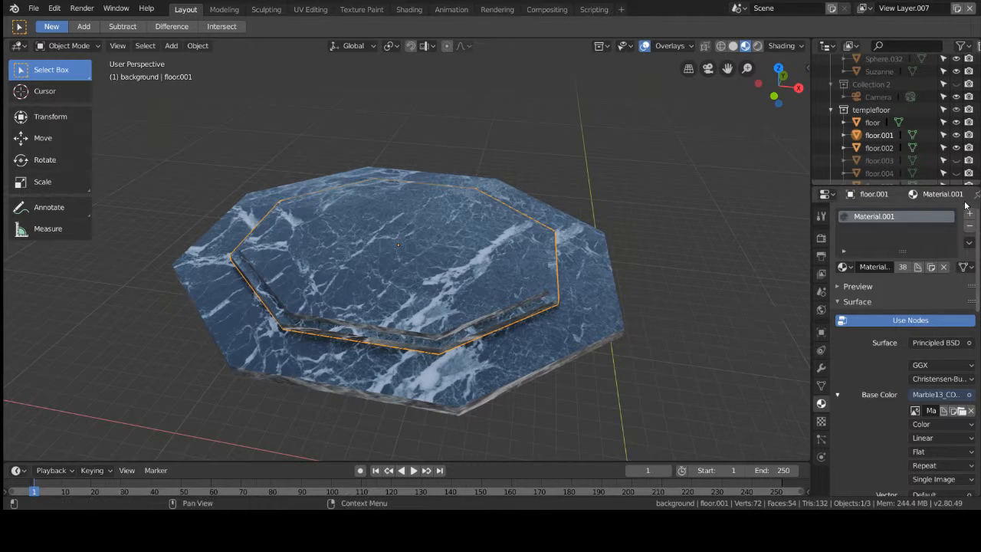
left_click(956, 160)
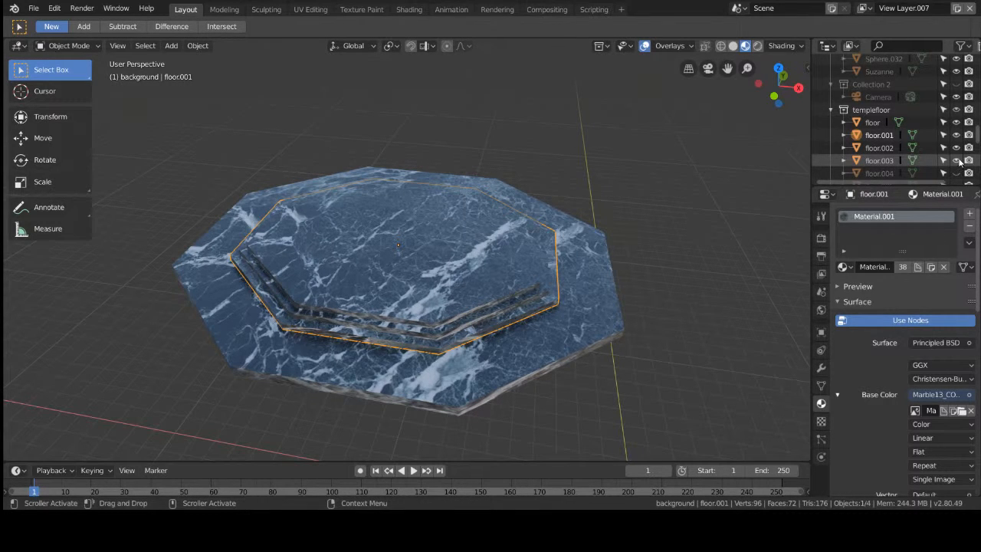
Hide floor.002 and floor.003, keeping only the base floor and floor.001 displayed.
left_click(956, 148)
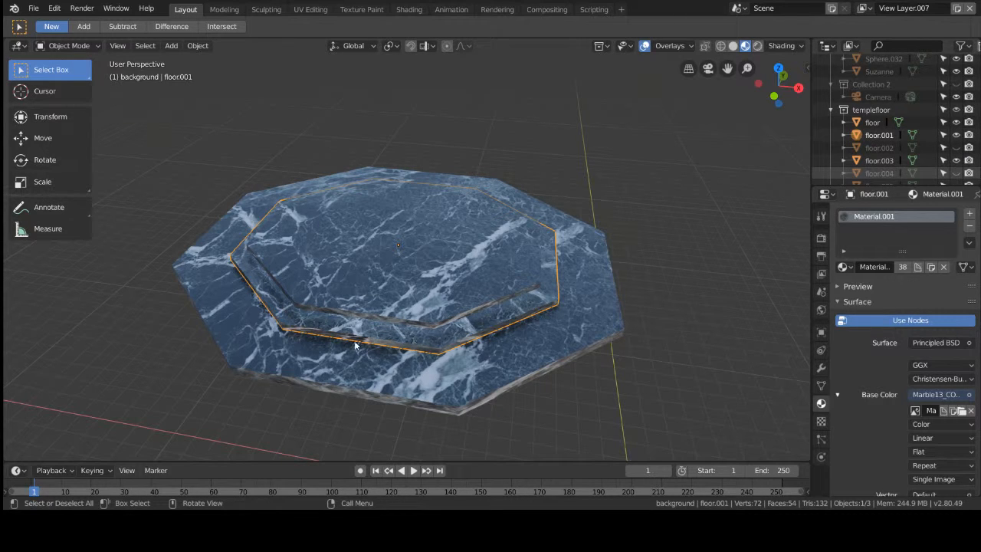
middle_click_drag(519, 290, 536, 259)
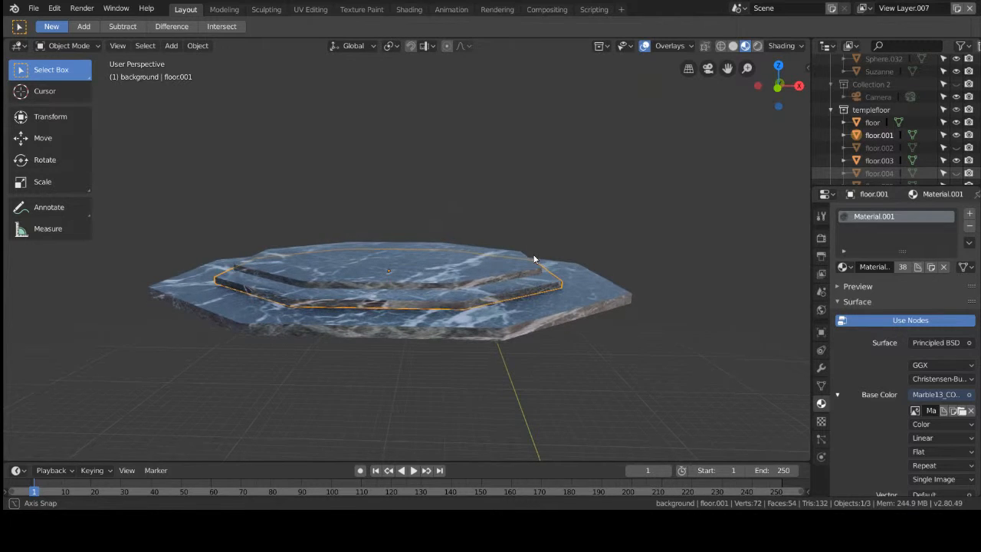
left_click(956, 160)
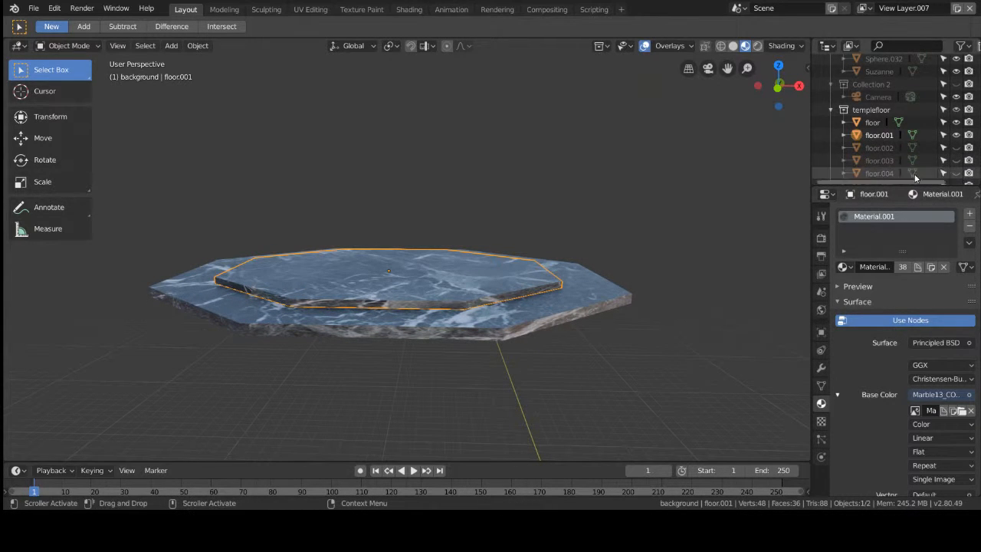
left_click(956, 123)
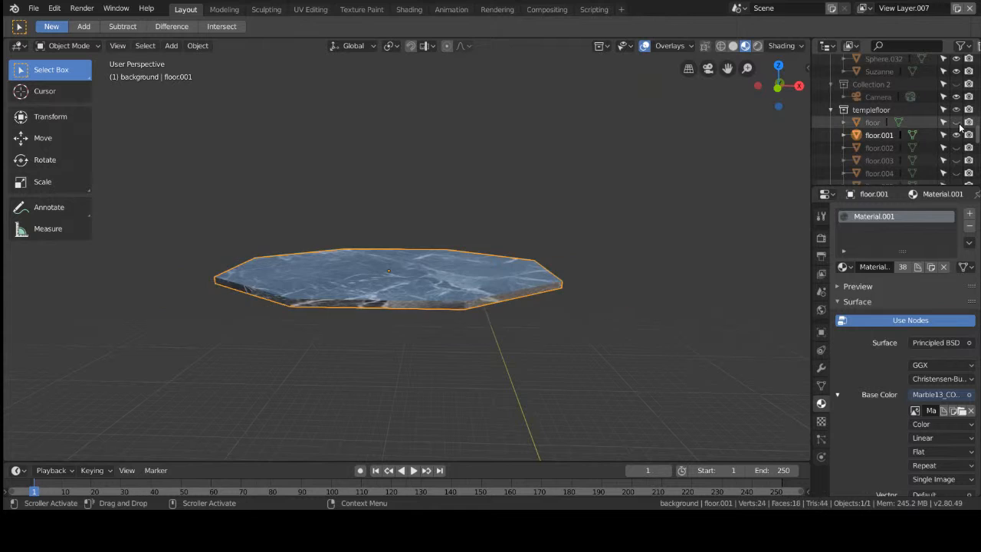
left_click(956, 123)
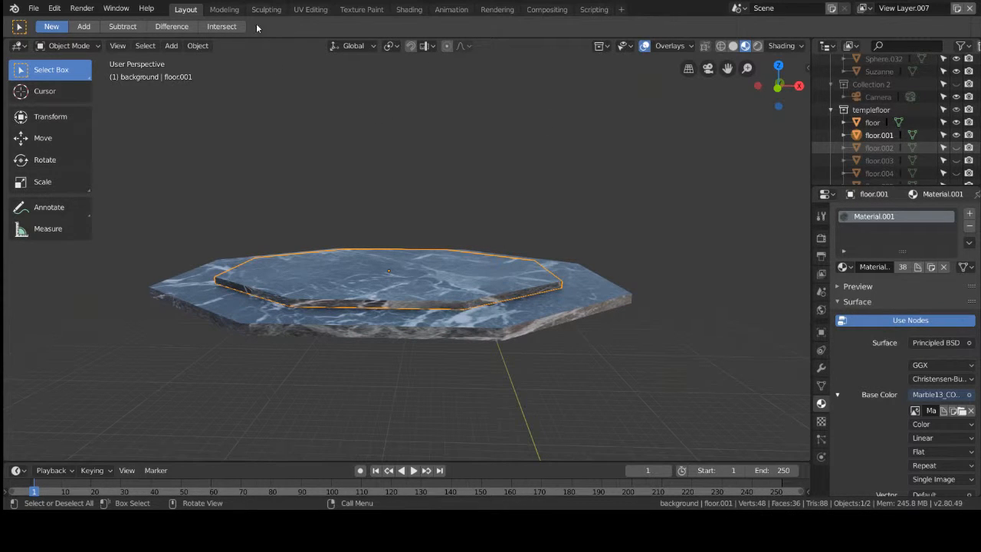
In the UV Editing workspace, shift the top face's UV island of floor.001 about -0.10 horizontally and -0.14 vertically and rotate it about 59 degrees.
left_click(310, 9)
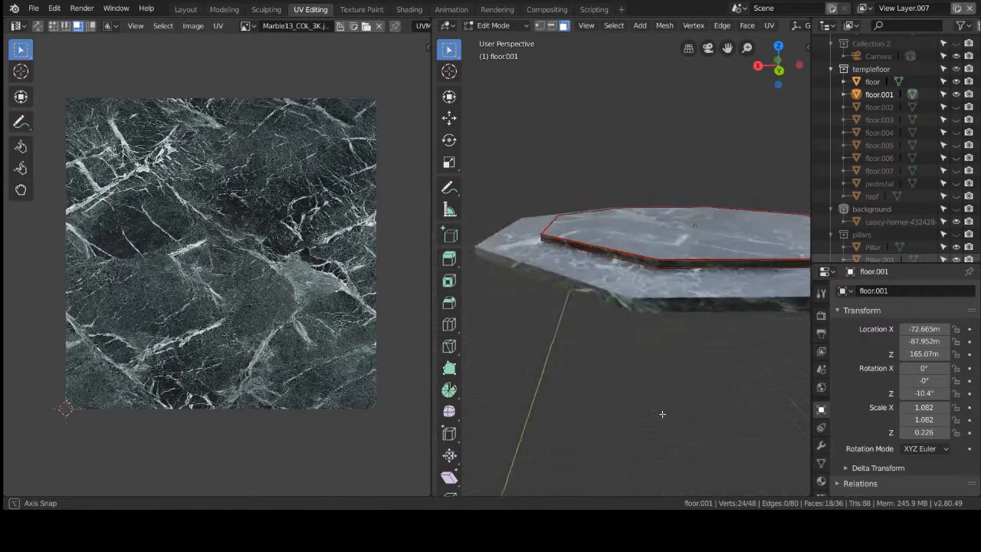
middle_click_drag(662, 413, 658, 400)
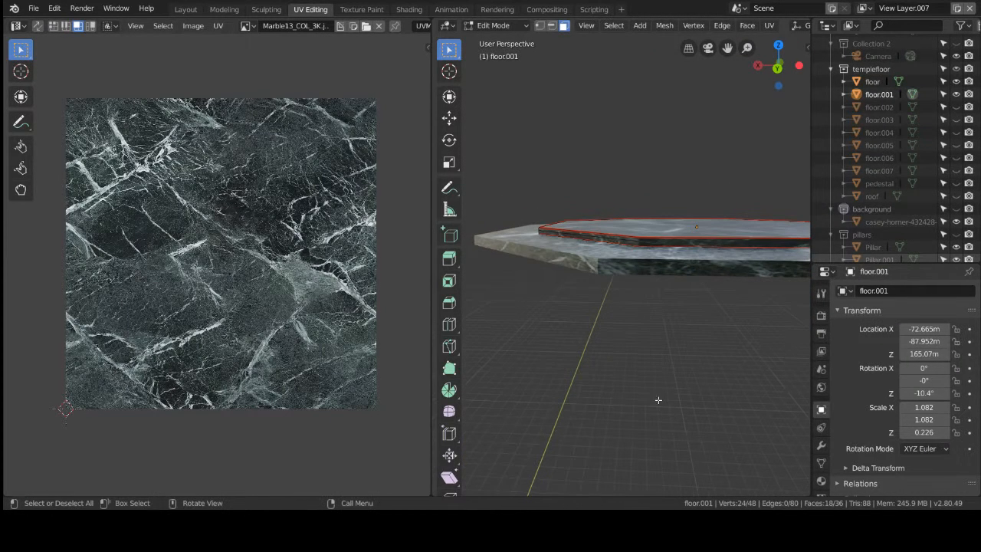
left_click(675, 238)
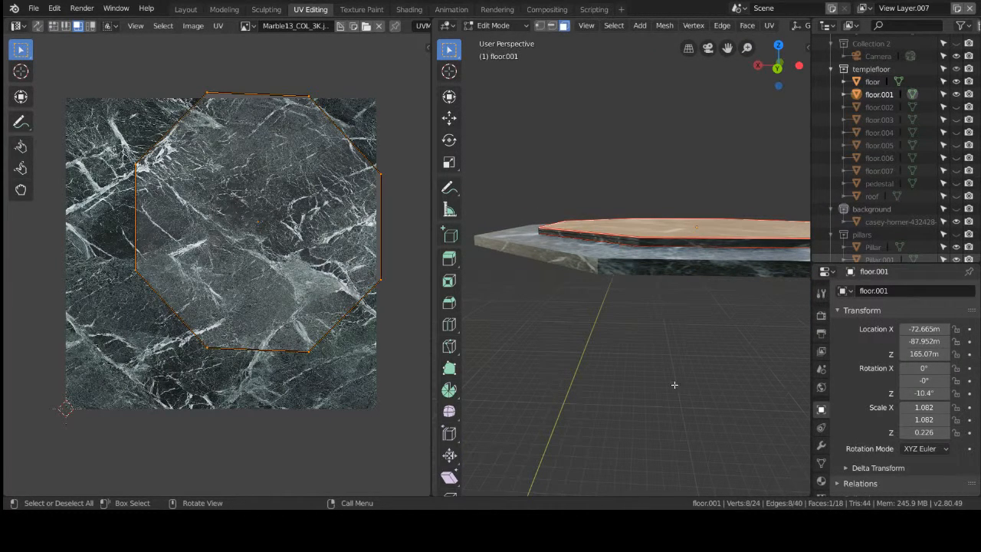
middle_click_drag(674, 384, 672, 407)
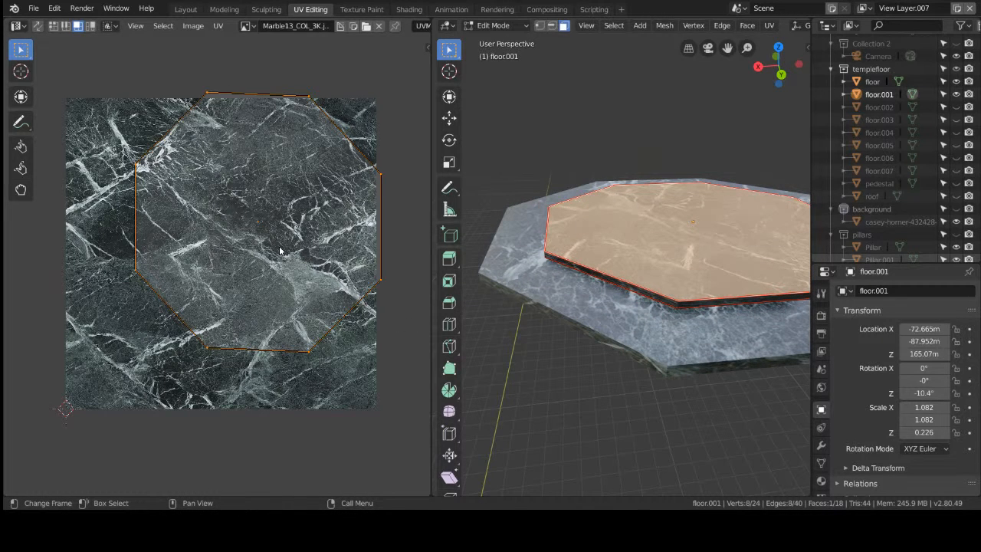
key("g")
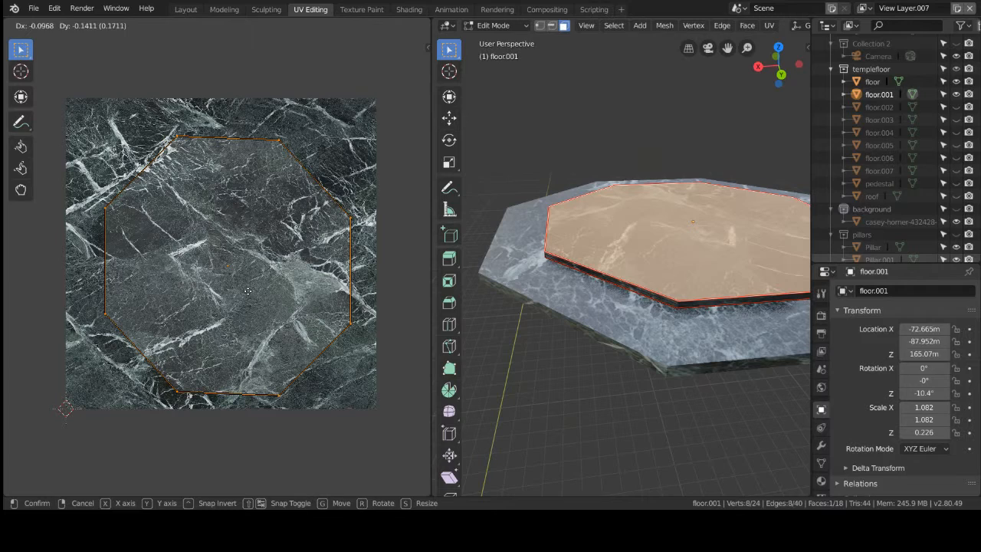
left_click(250, 295)
key("r")
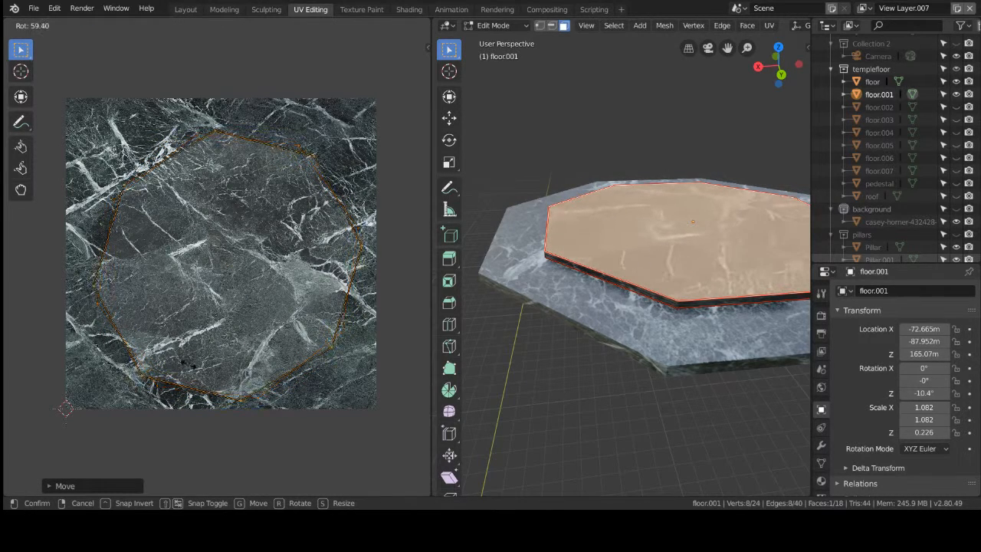
left_click(187, 364)
left_click(636, 434)
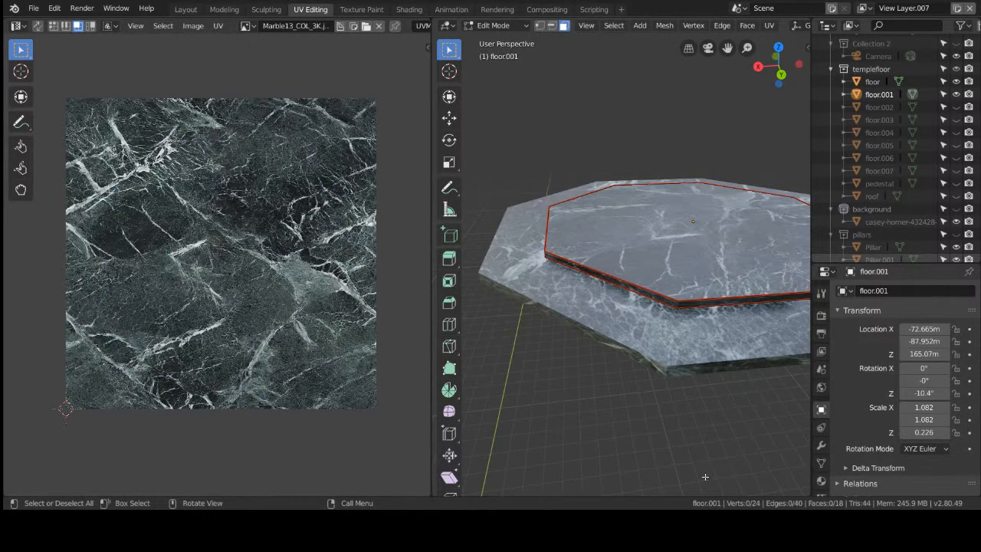
Reselect floor.001's top face, rotate its UV island further and scale it by about -1.8.
left_click(649, 233)
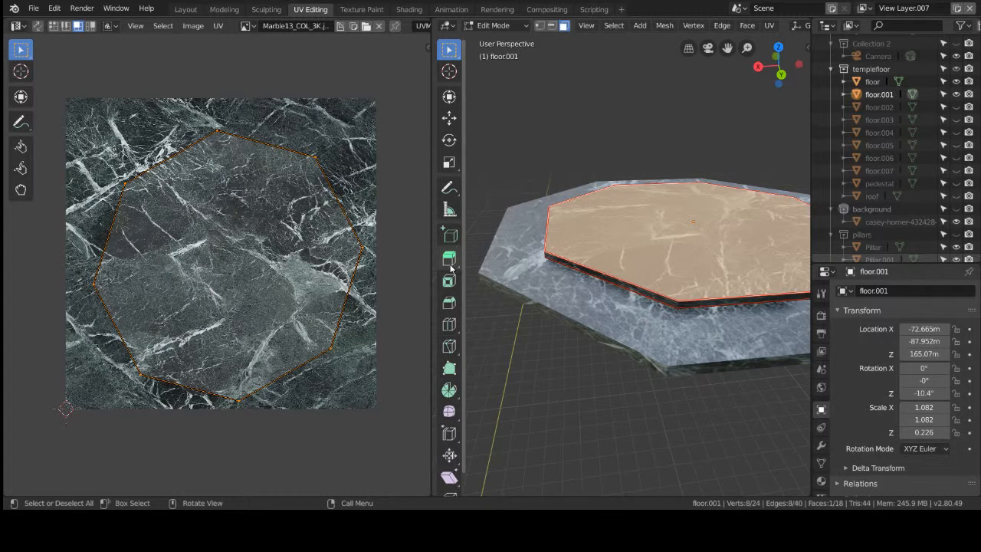
key("r")
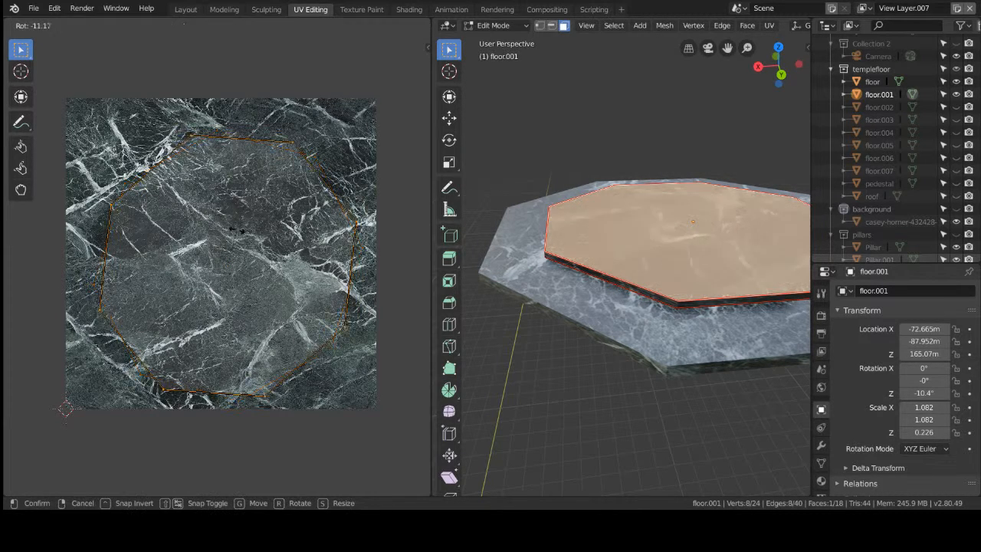
left_click(207, 267)
key("s")
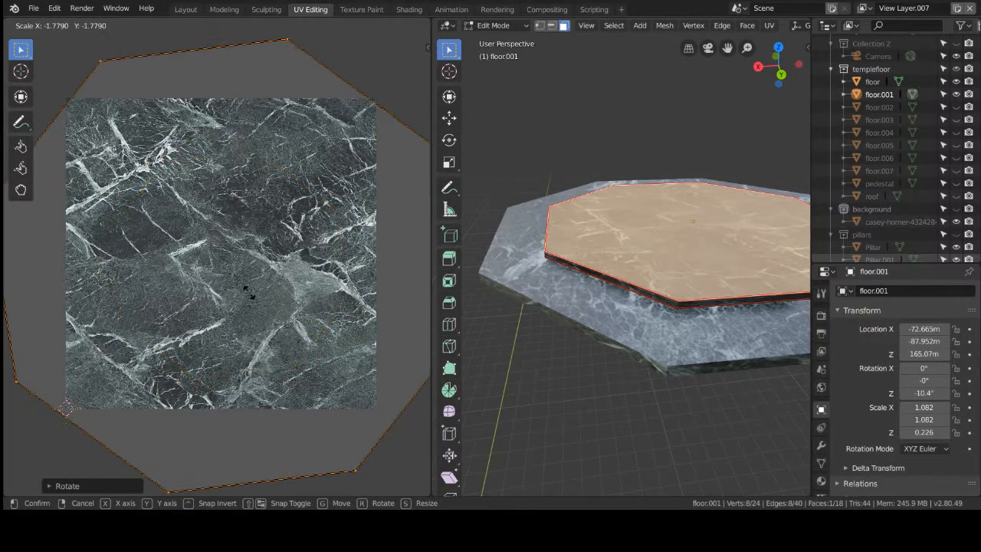
left_click(249, 292)
left_click(636, 401)
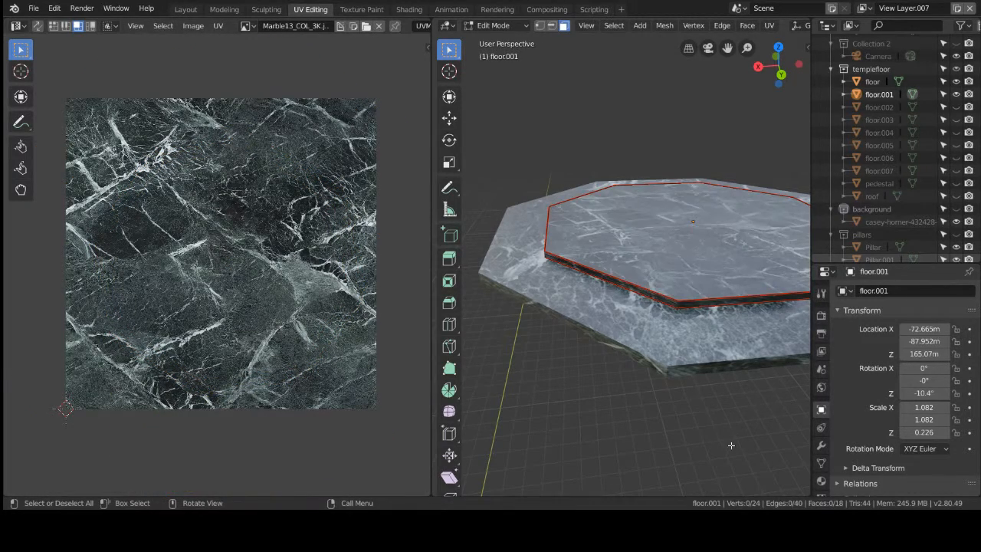
Return to the Layout workspace, deselect floor.001 and examine the marble on both floor pieces from above and below.
middle_click_drag(731, 445, 716, 465)
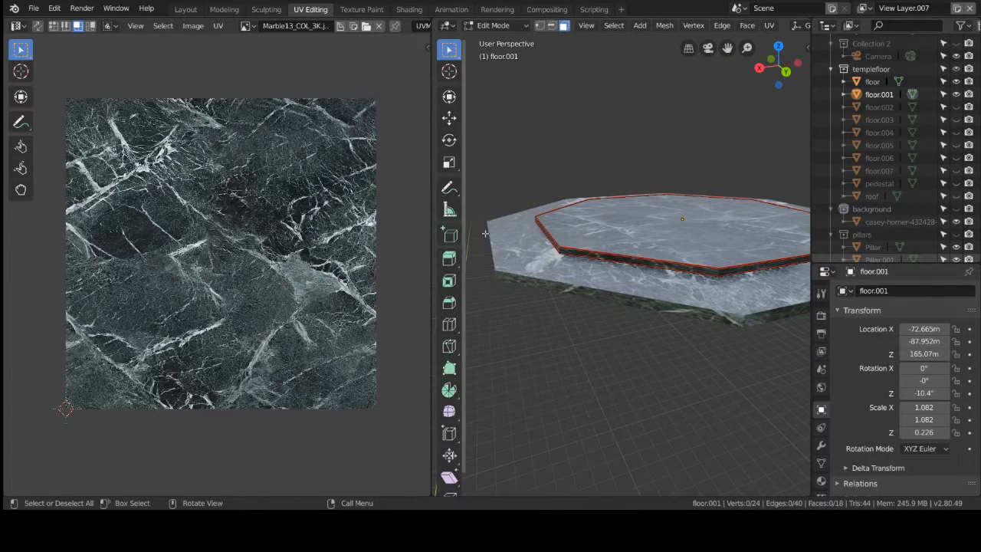
left_click(185, 10)
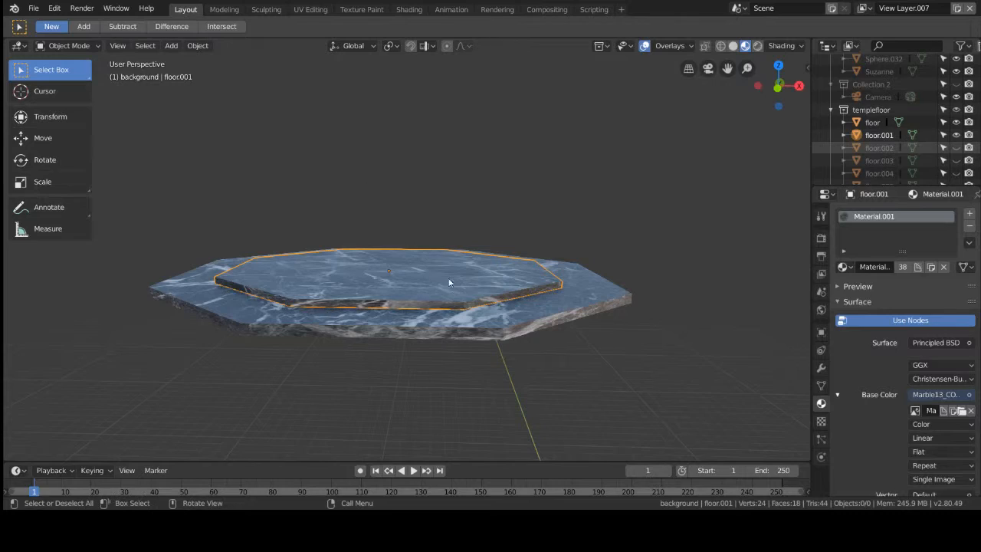
left_click(435, 403)
middle_click_drag(436, 403, 503, 420)
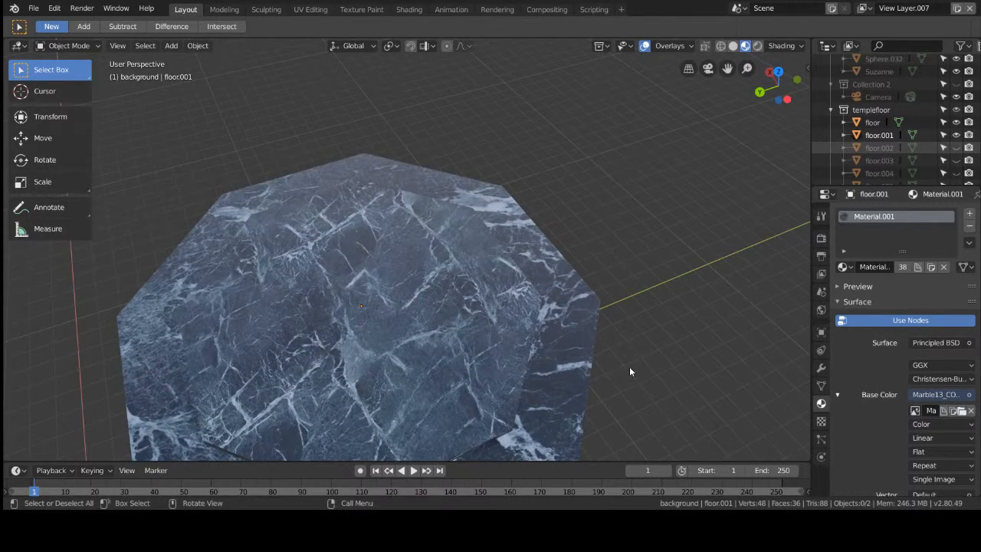
middle_click_drag(630, 371, 486, 283)
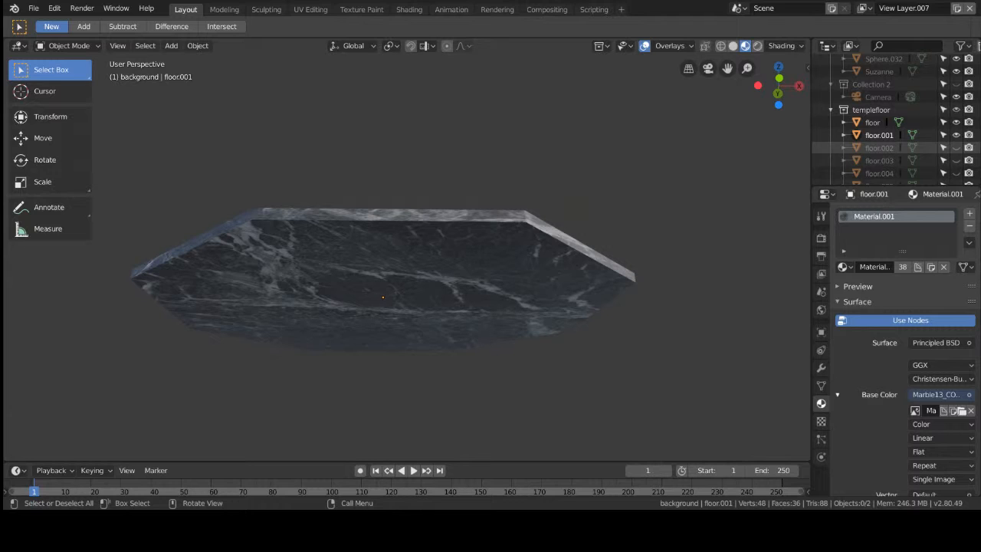
middle_click_drag(596, 178, 661, 209)
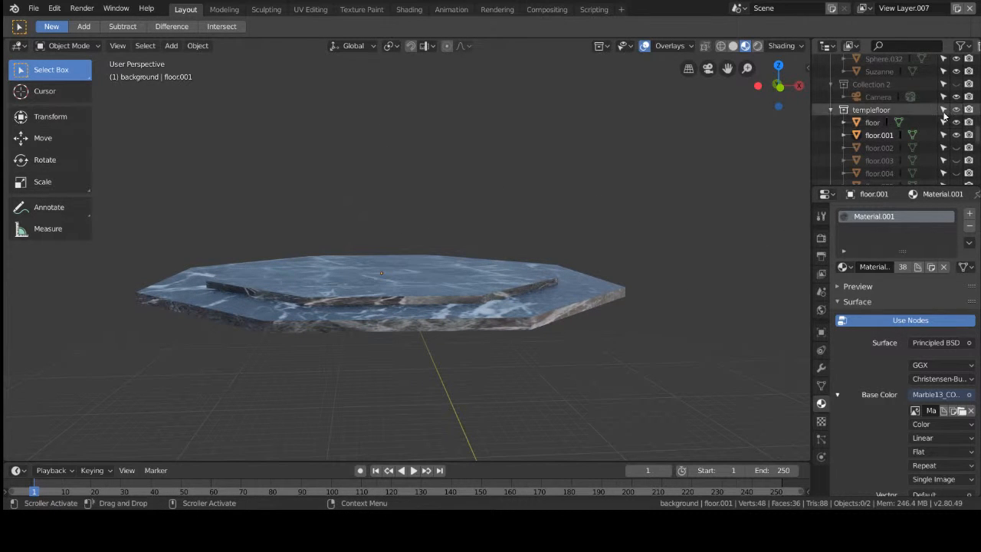
Show floor.002, floor.003 and floor.004 in the scene and save the file.
left_click(957, 147)
left_click(956, 160)
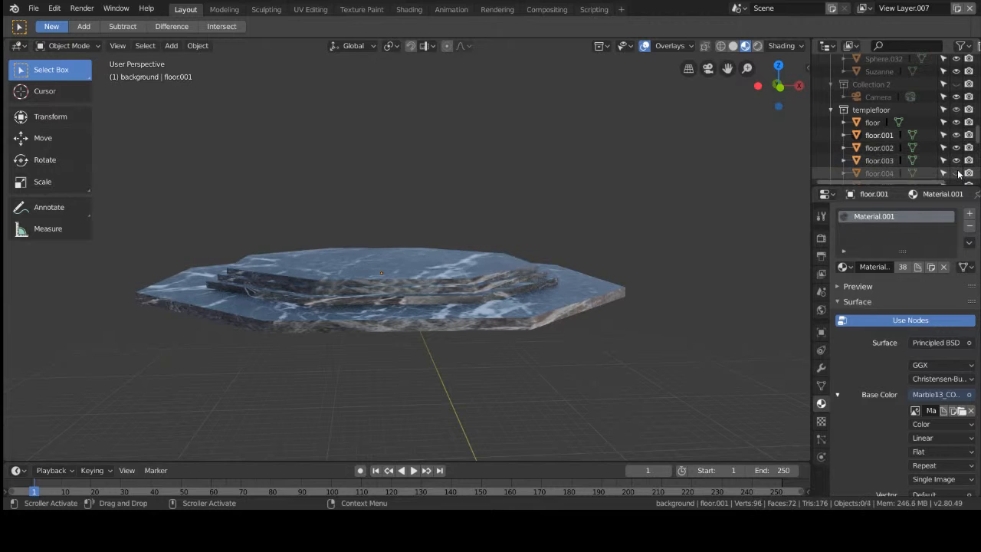
left_click(956, 173)
scroll(958, 175, "down", 1)
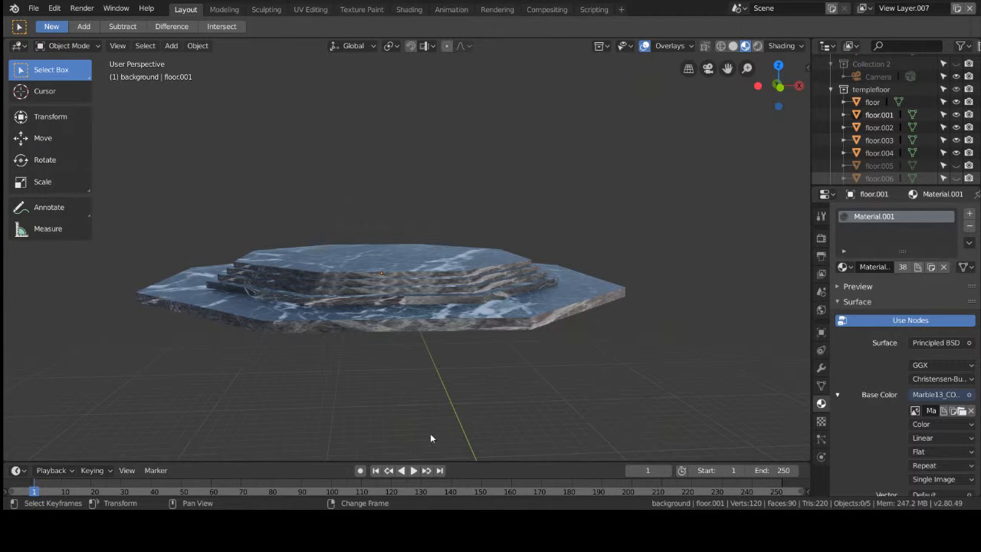
key("ctrl+s")
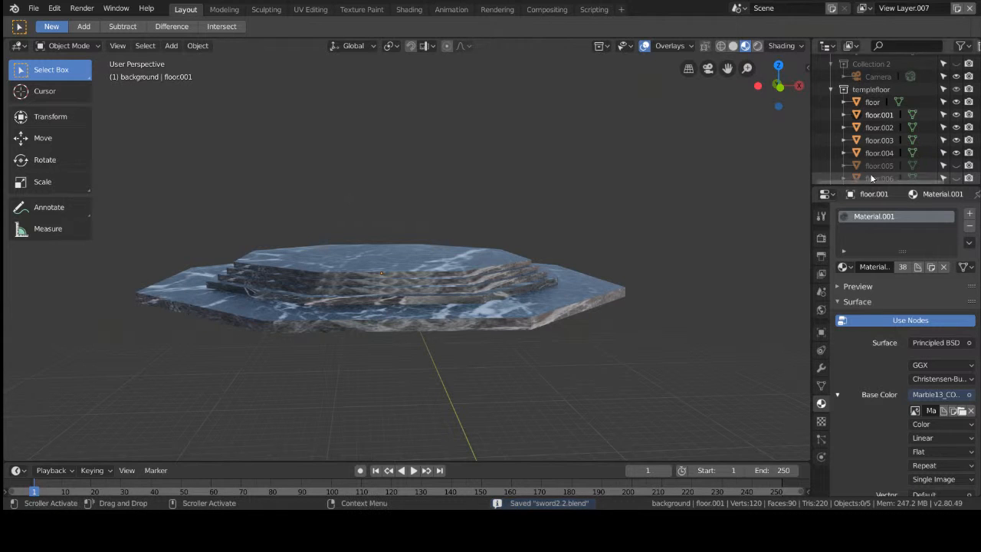
Show floor.005, floor.006 and floor.007 to display the complete stack of floor steps.
left_click(957, 166)
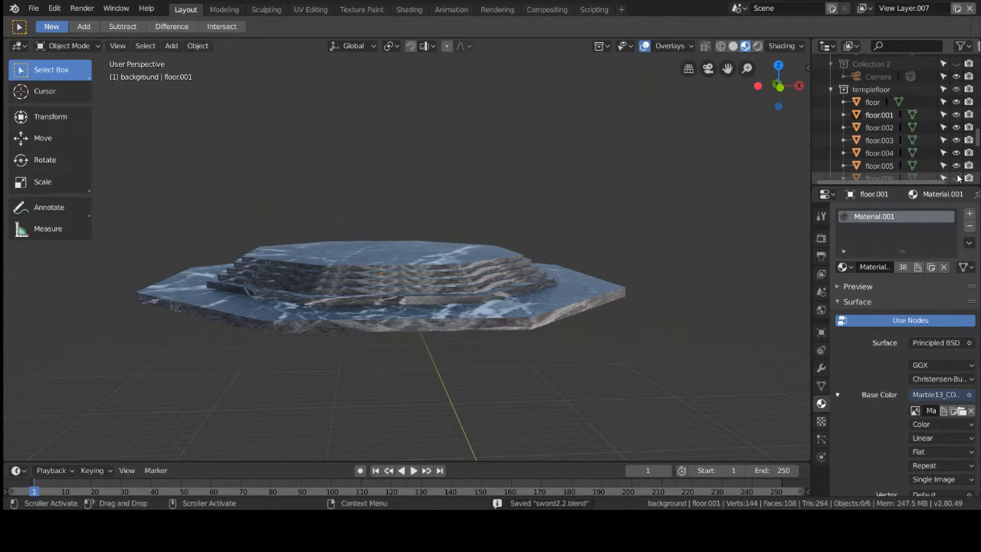
left_click(959, 177)
scroll(963, 178, "down", 2)
left_click(958, 151)
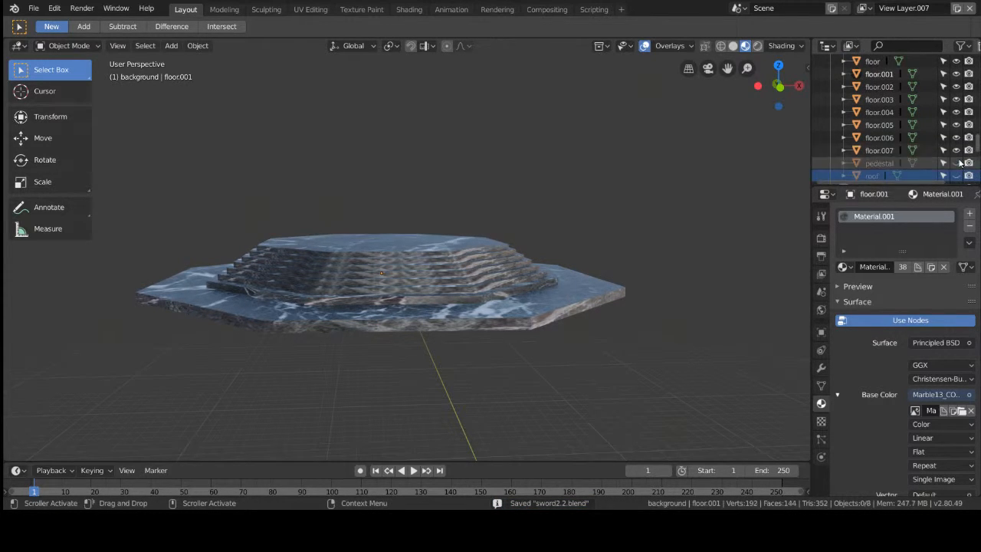
Show the pedestal, the roof and the background collection with the starry sky image in the scene.
left_click(957, 163)
left_click(958, 178)
scroll(960, 164, "down", 3)
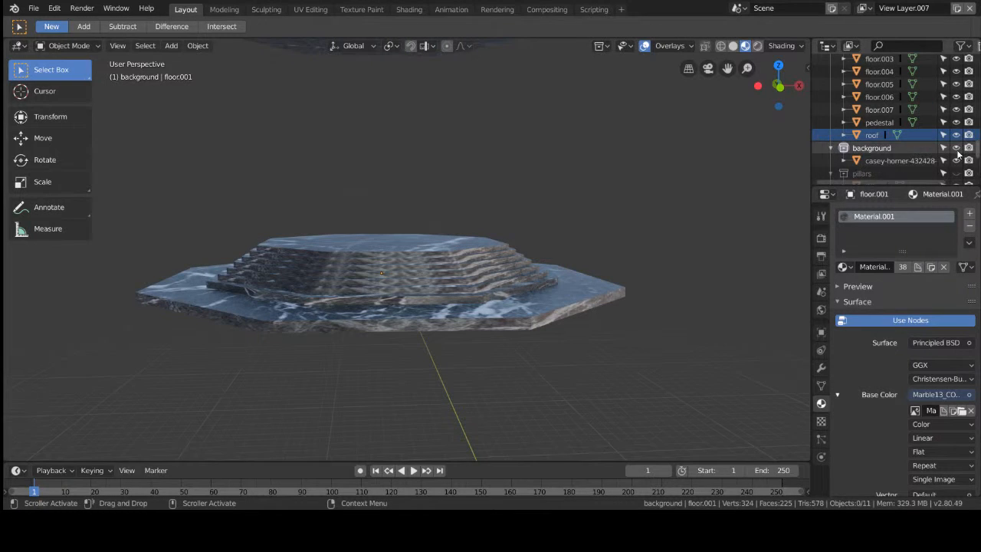
left_click(956, 148)
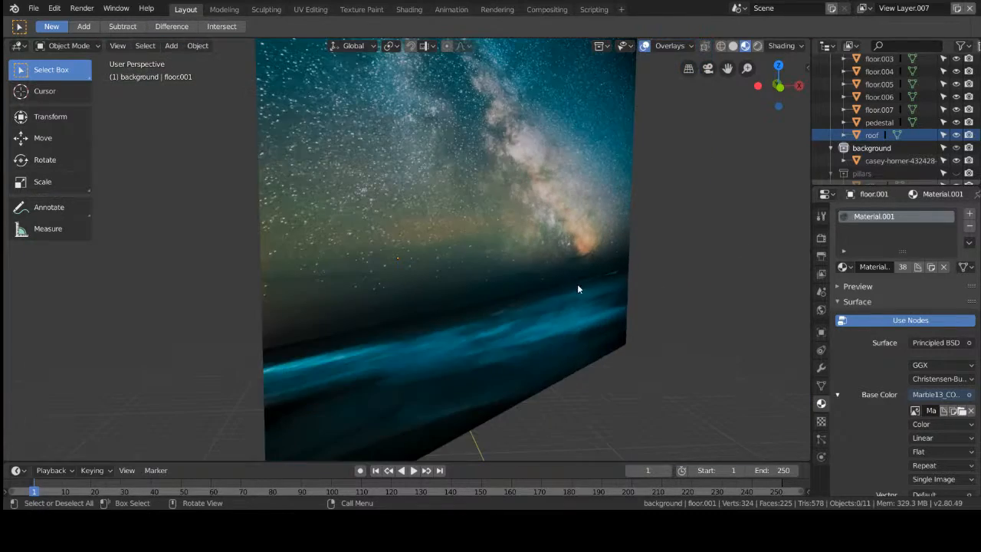
middle_click_drag(578, 289, 708, 277)
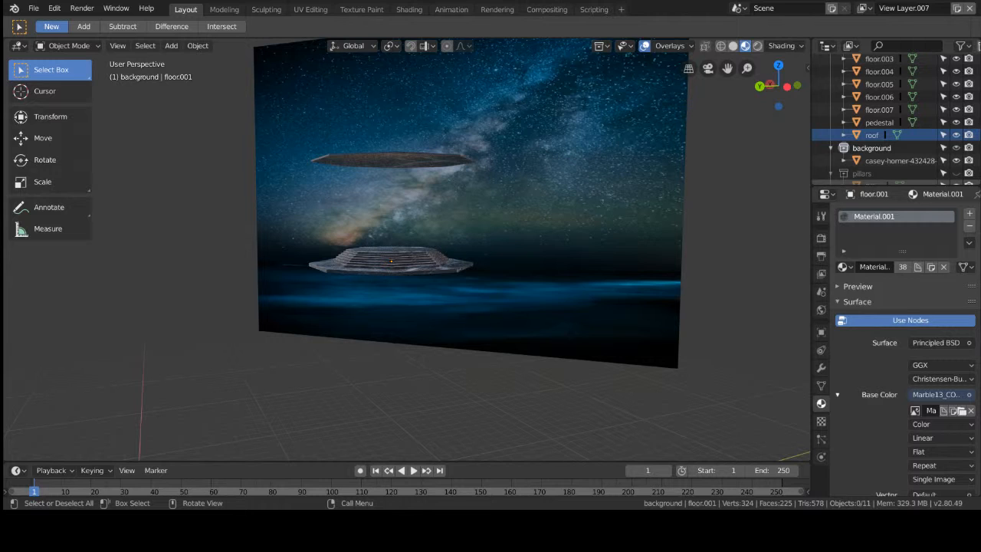
Show the pillars collection, Collection 2 with the camera, and the first Collection holding the rocks and sword.
scroll(960, 153, "down", 1)
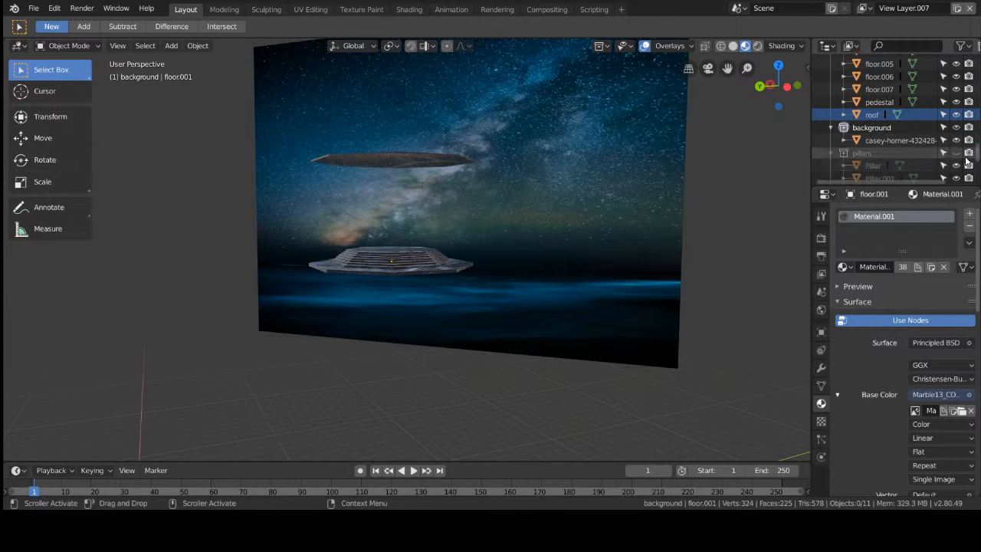
left_click(956, 153)
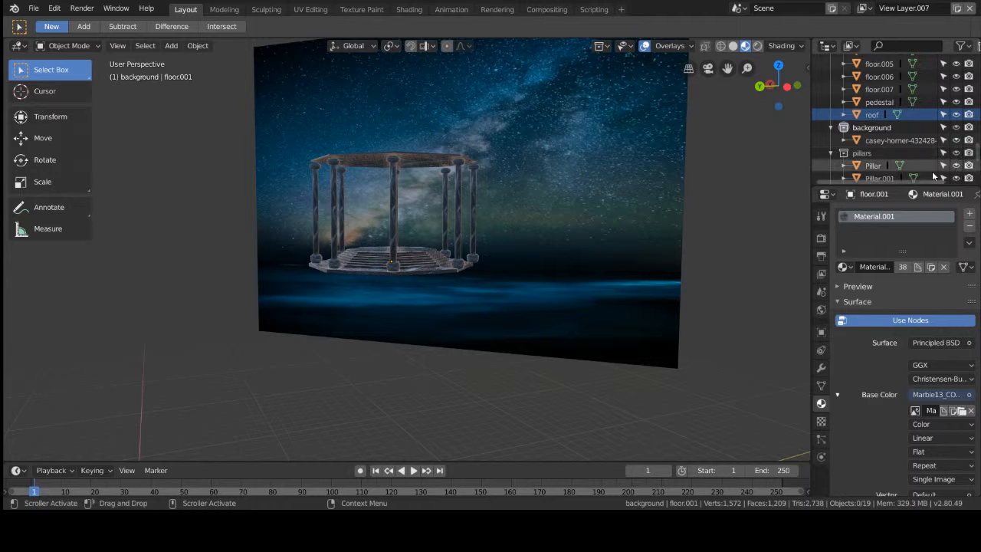
scroll(958, 166, "up", 6)
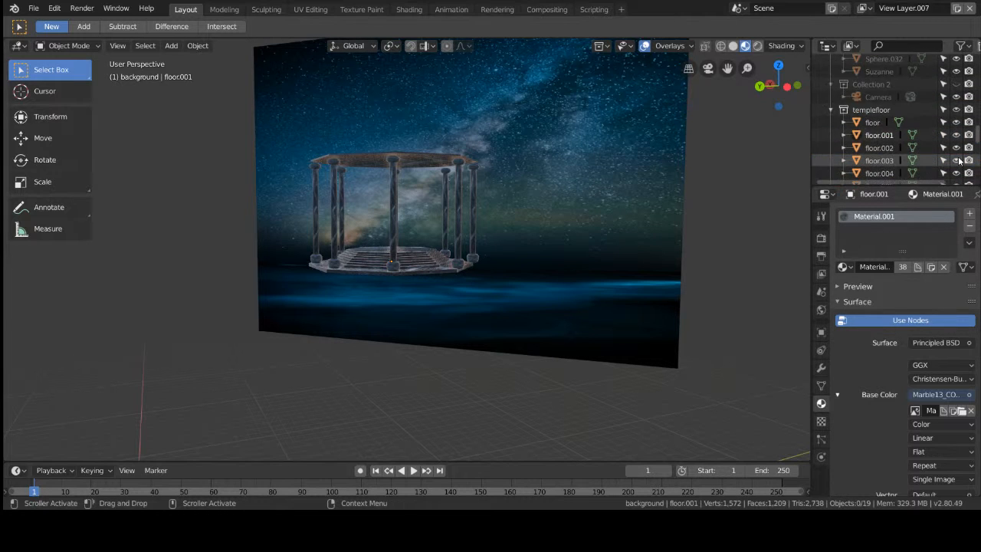
left_click(956, 125)
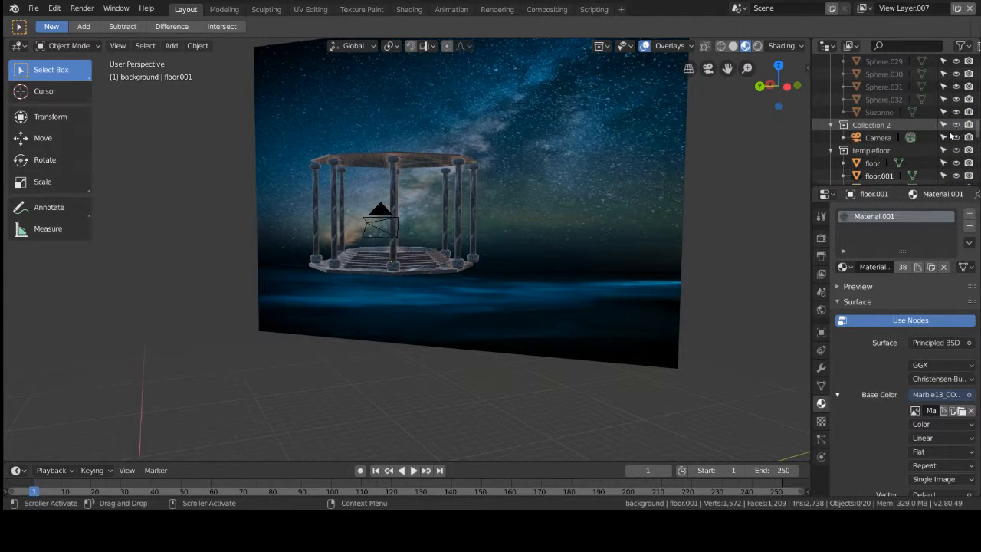
scroll(920, 123, "up", 10)
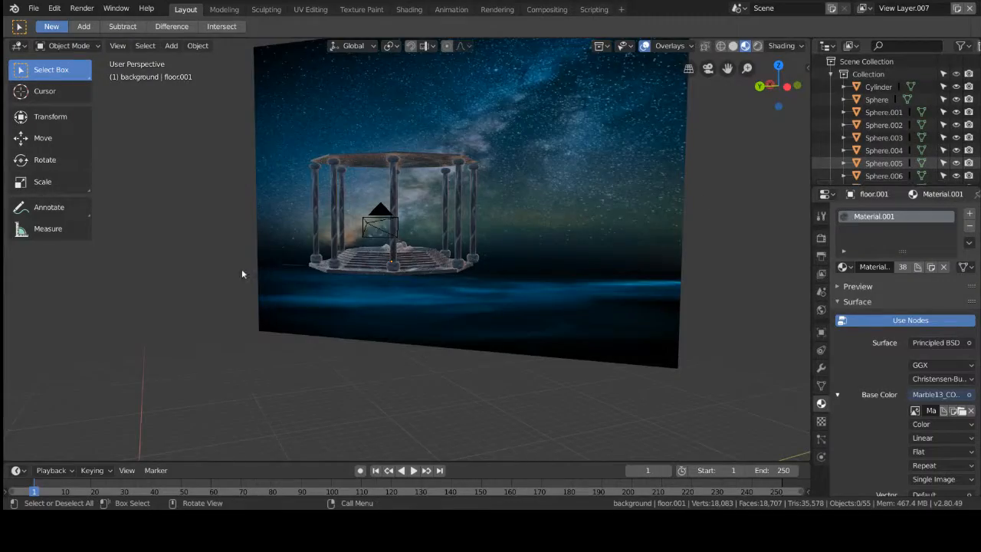
Identify the top floor step beneath the rocks and hide floor.007 and floor.006 to expose the pedestal.
scroll(372, 304, "up", 6)
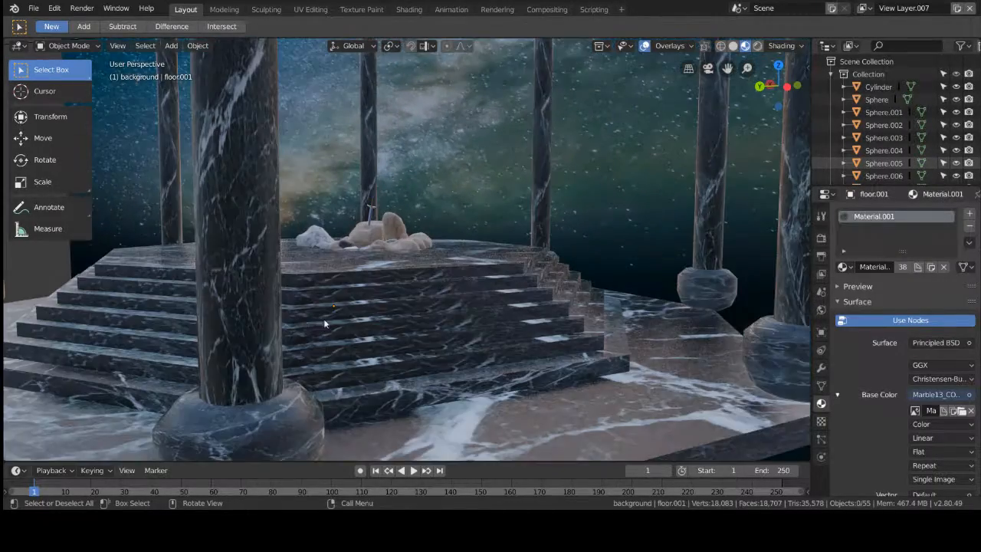
middle_click_drag(195, 333, 238, 347)
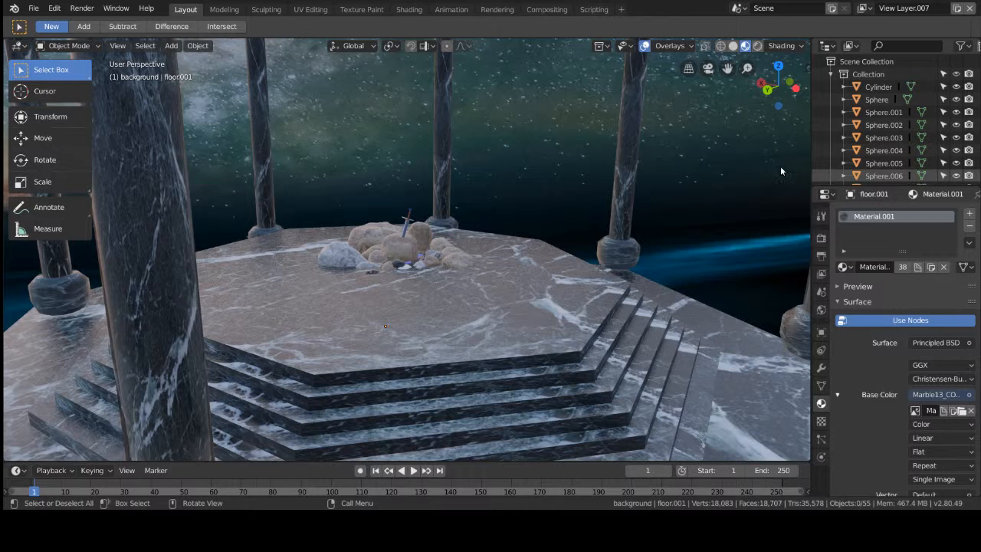
scroll(483, 251, "down", 2)
scroll(358, 242, "up", 1)
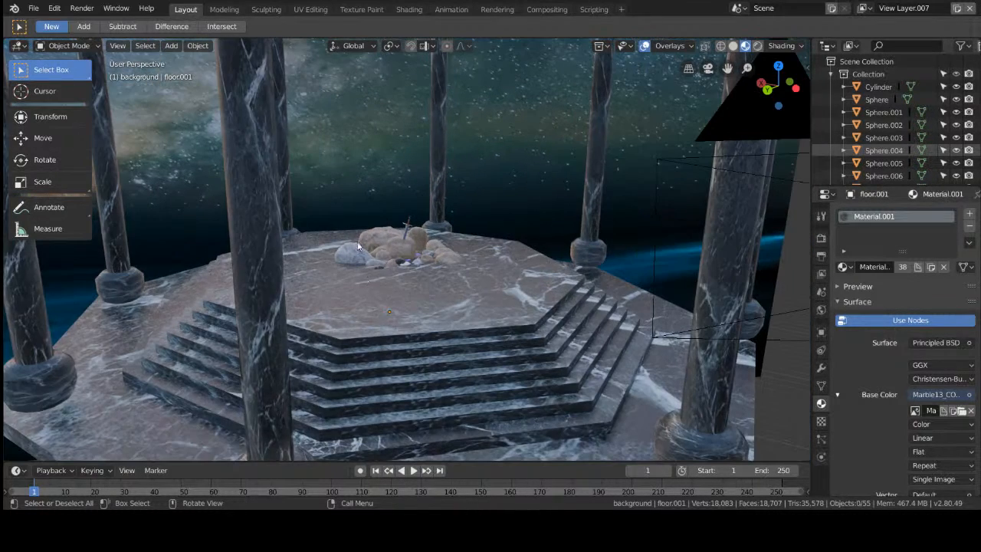
left_click(358, 283)
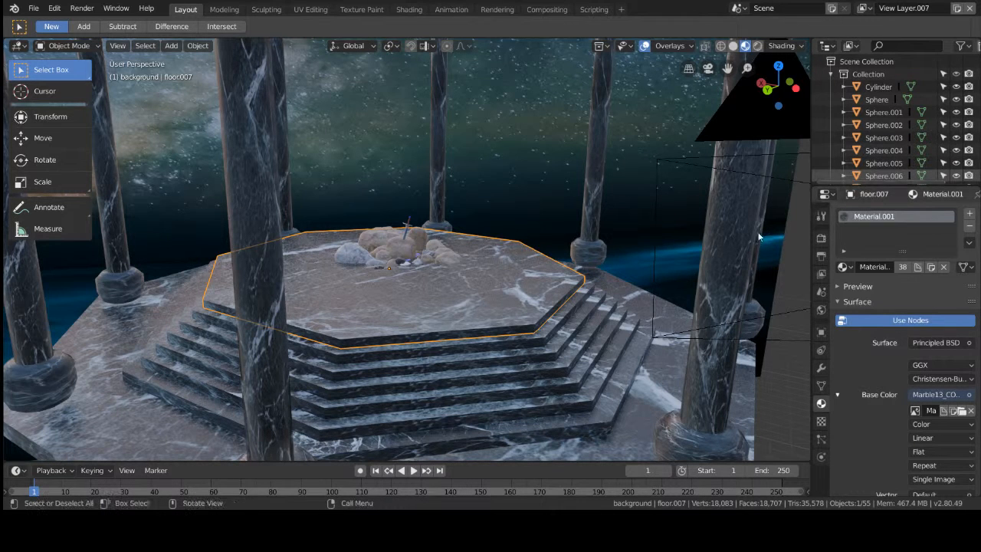
scroll(961, 139, "down", 6)
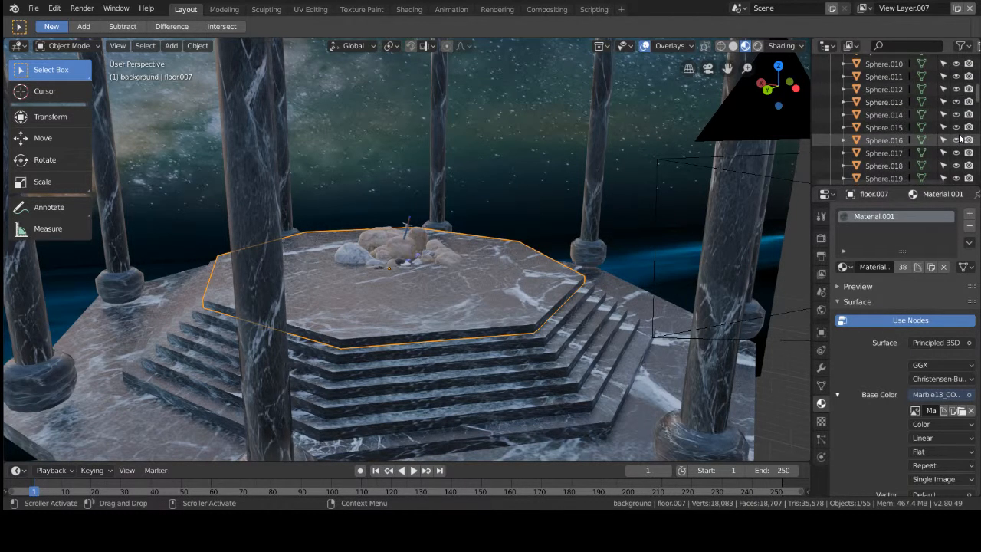
scroll(961, 139, "down", 8)
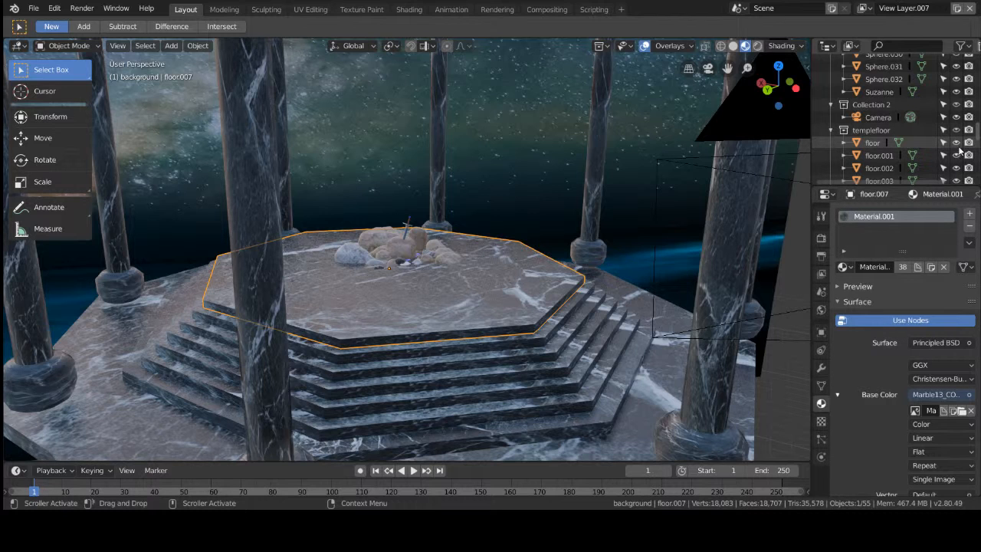
scroll(959, 153, "down", 2)
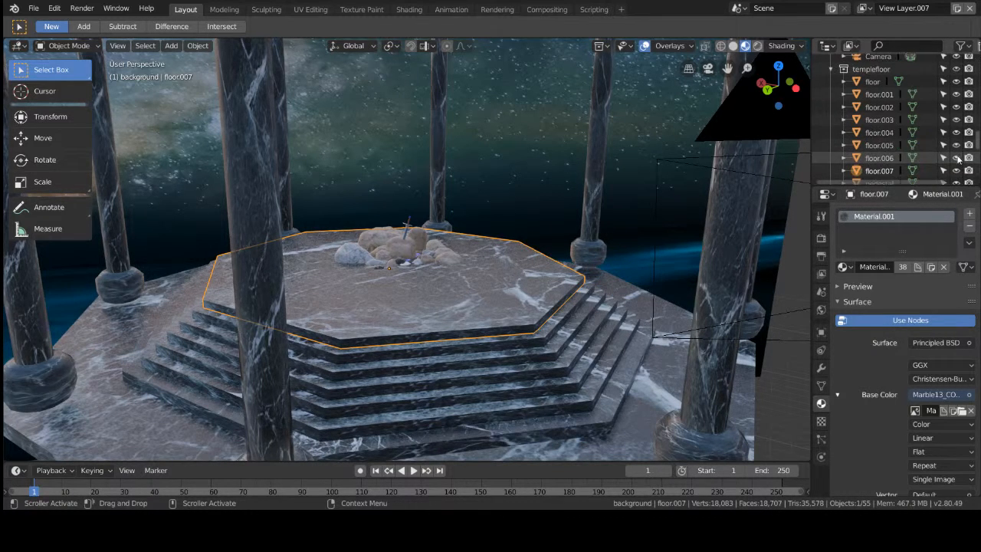
scroll(958, 158, "down", 3)
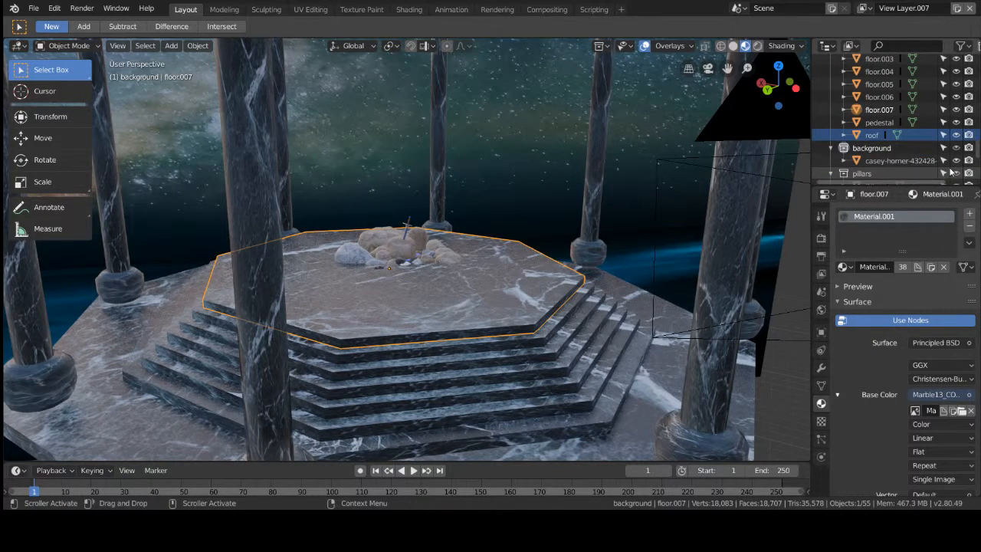
left_click(956, 110)
left_click(955, 100)
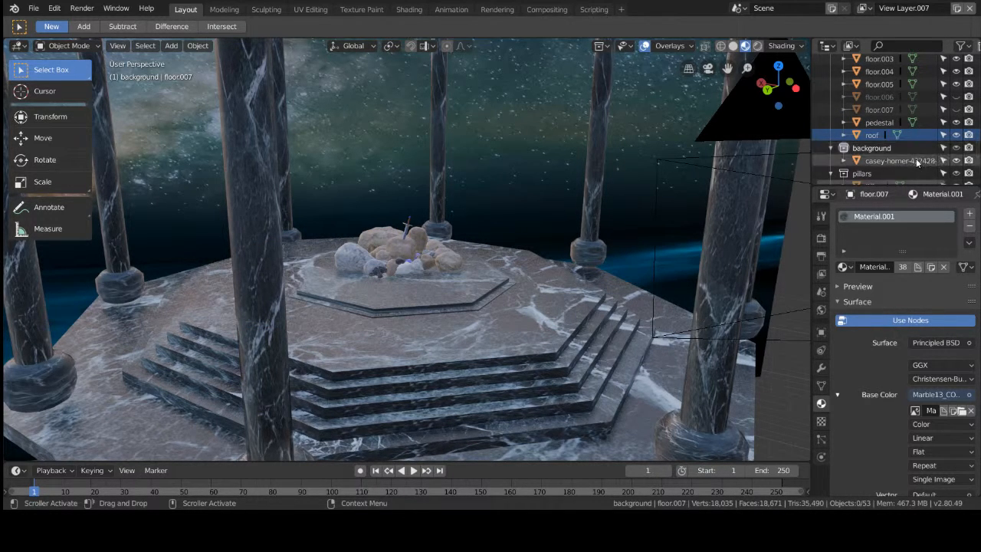
Raise the old pedestal about 11.6 m along Z, clear of the floor steps, and delete it.
left_click(384, 310)
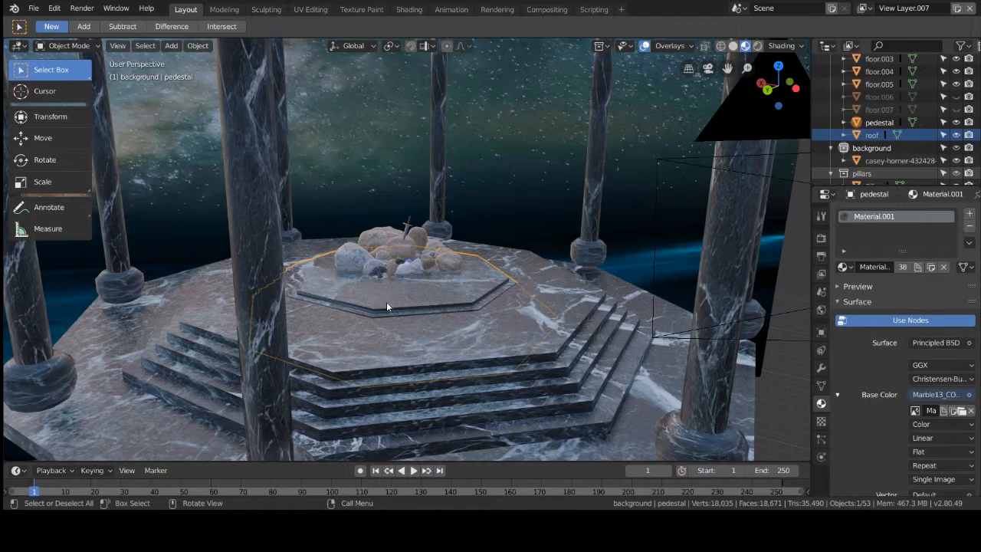
key("g")
key("z")
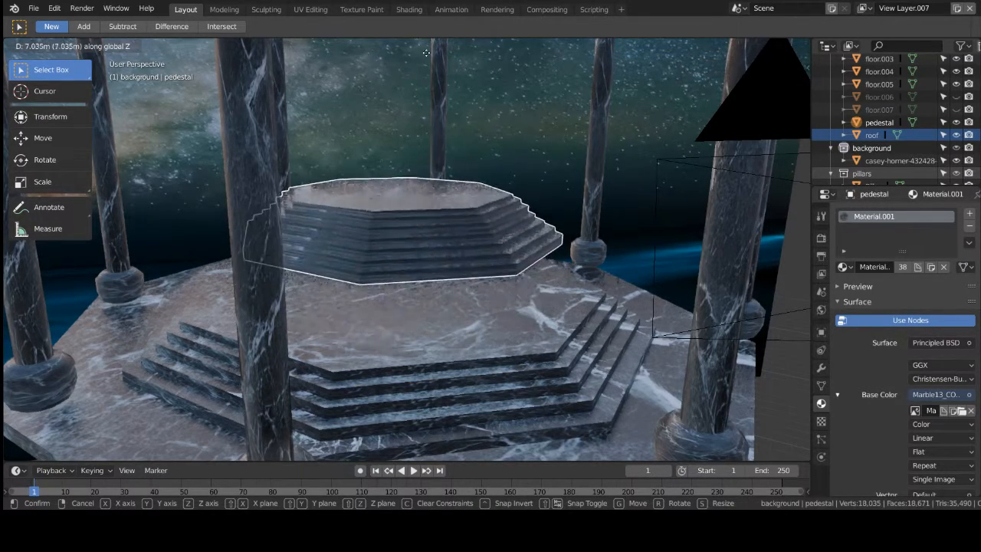
left_click(436, 223)
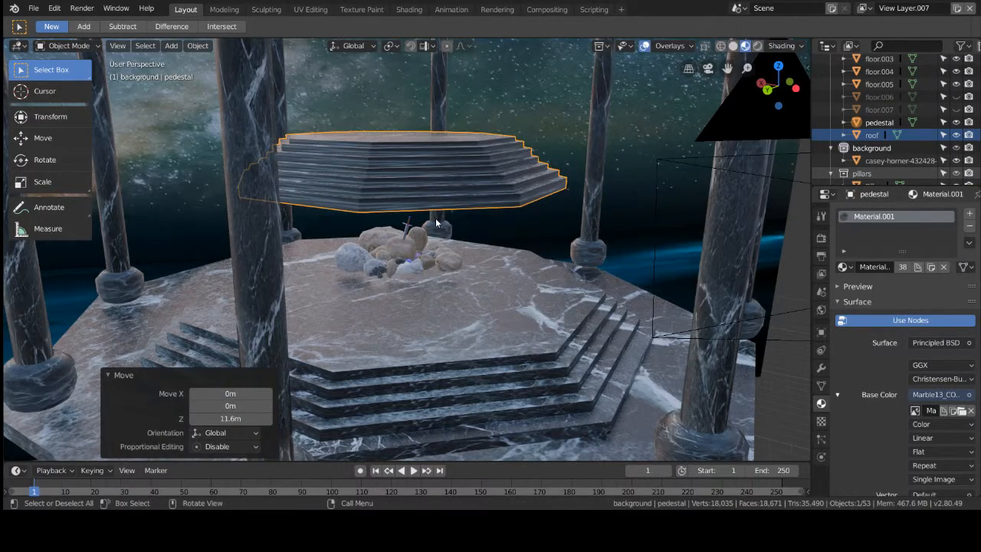
key("x")
left_click(435, 217)
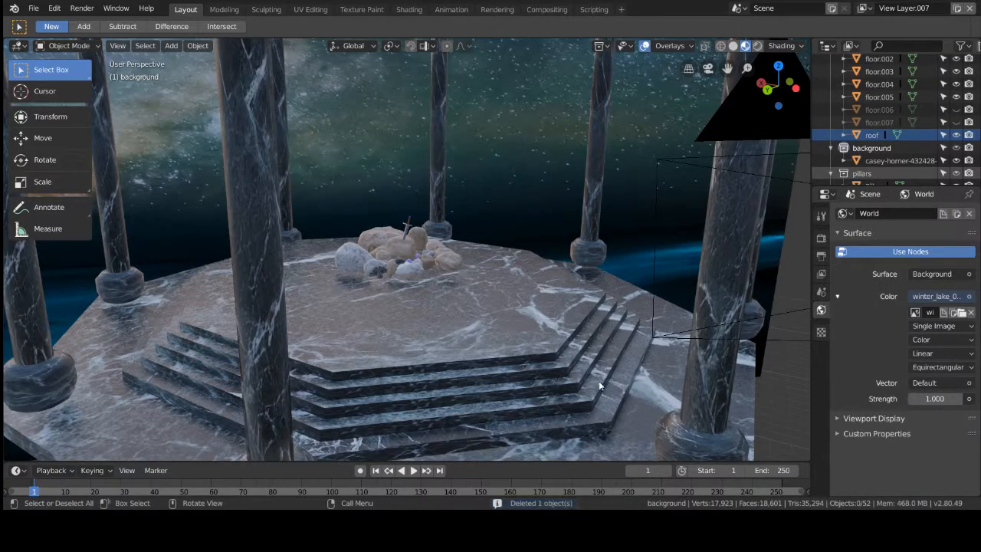
Select all the rocks and the sword in wireframe shading and raise them about 2.29 m along Z.
middle_click_drag(429, 306, 530, 201)
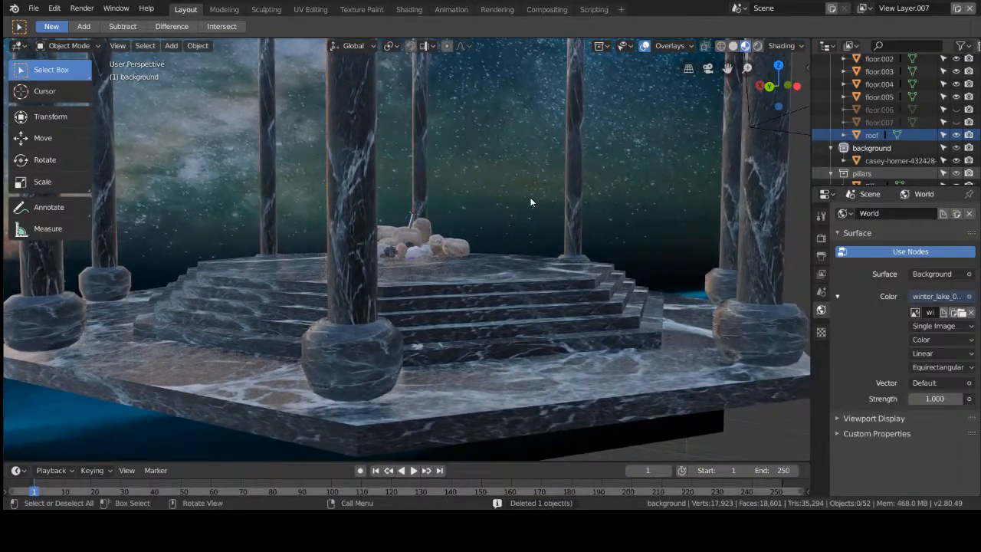
scroll(531, 201, "up", 8)
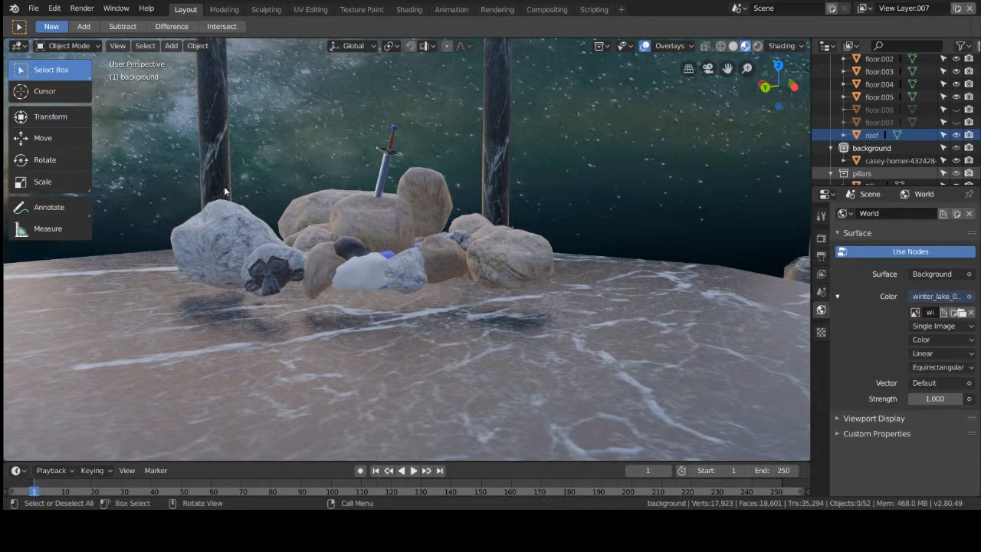
key("z")
left_click(316, 138)
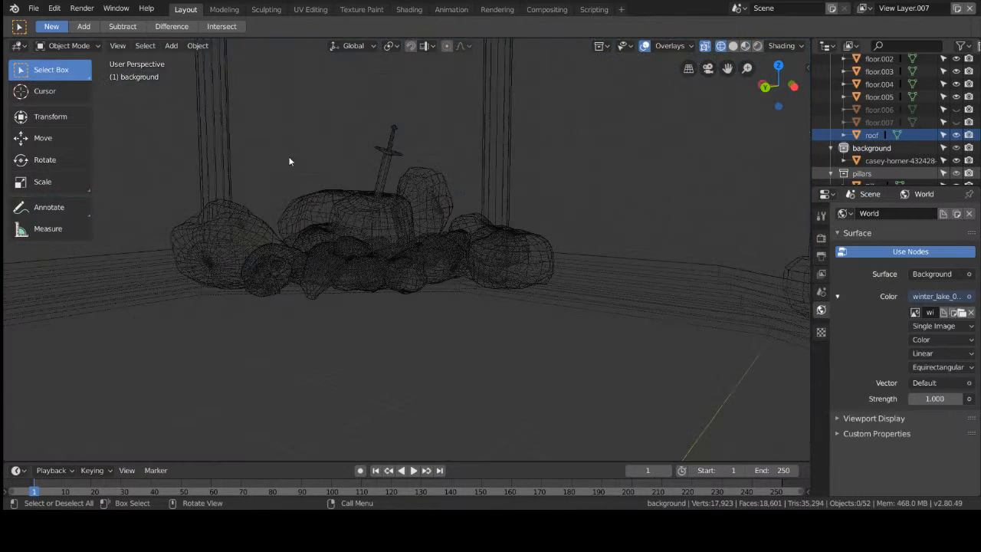
middle_click_drag(345, 155, 304, 144)
middle_click_drag(235, 126, 291, 206)
left_click_drag(243, 218, 586, 444)
middle_click_drag(554, 332, 542, 256)
key("g")
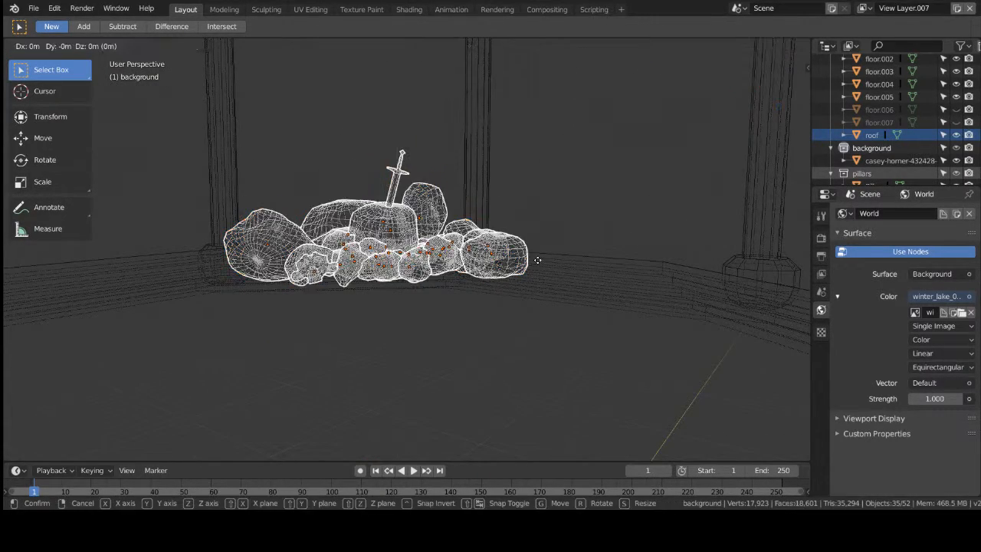
key("z")
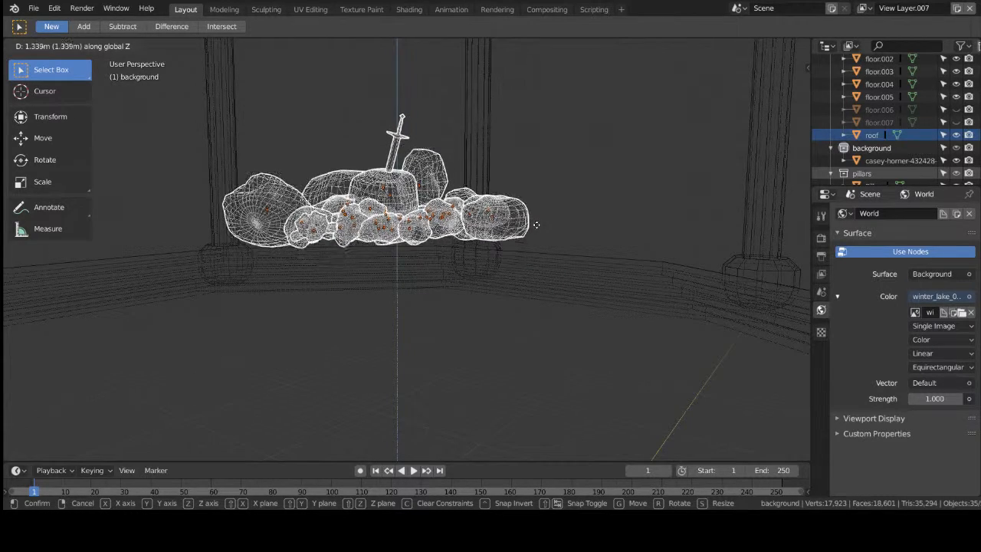
left_click(532, 204)
Show floor.007 and floor.006 again, deselect the rock group and return the viewport to LookDev shading.
left_click(955, 122)
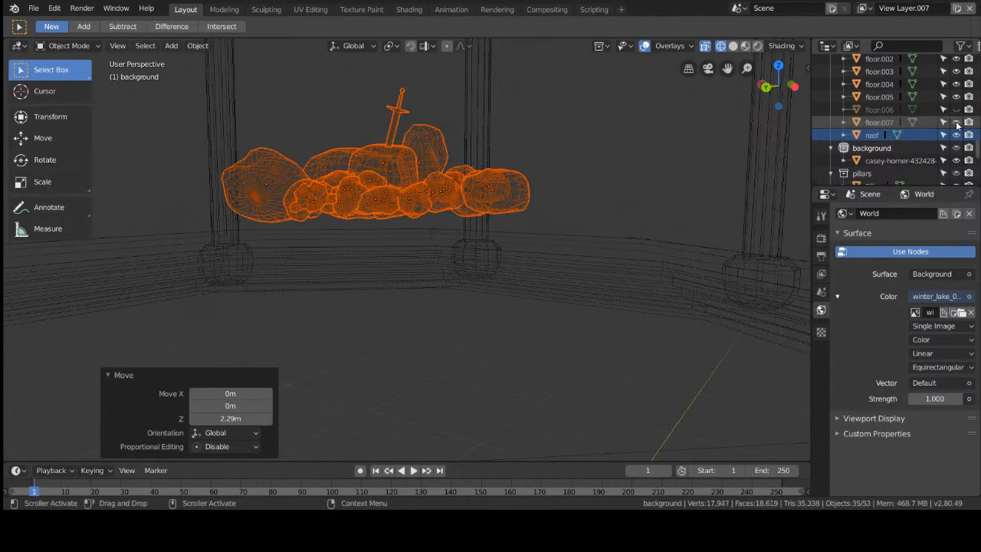
left_click(955, 109)
left_click(611, 123)
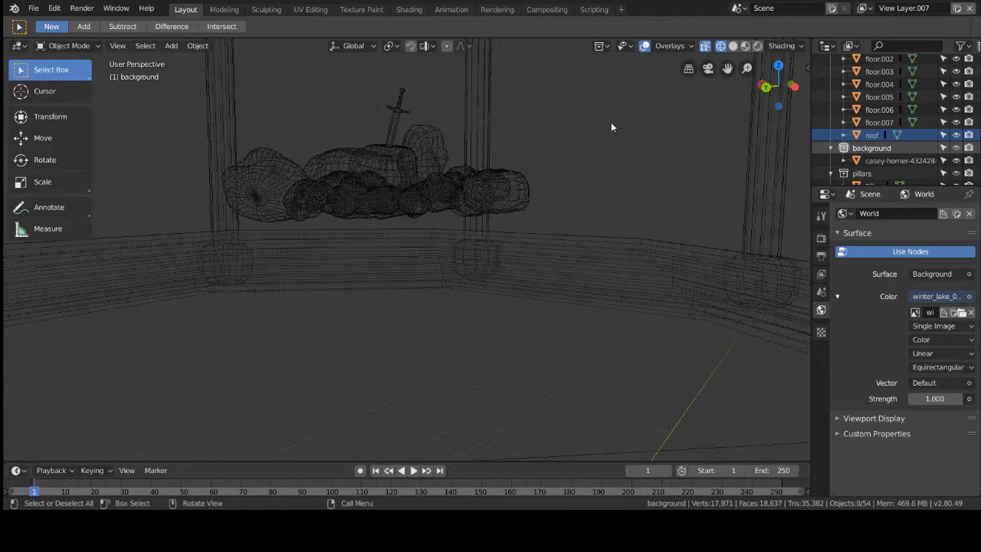
key("z")
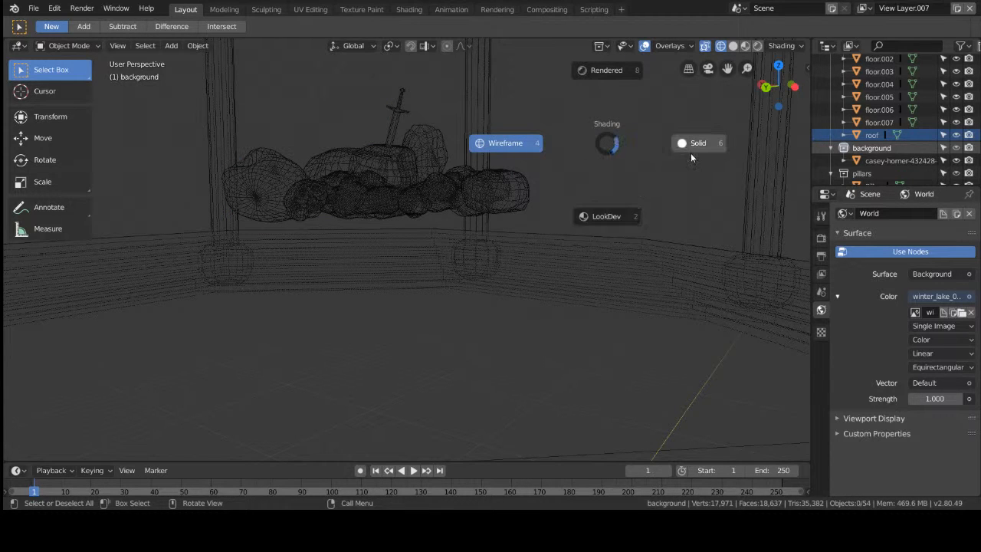
left_click(691, 149)
scroll(550, 252, "down", 4)
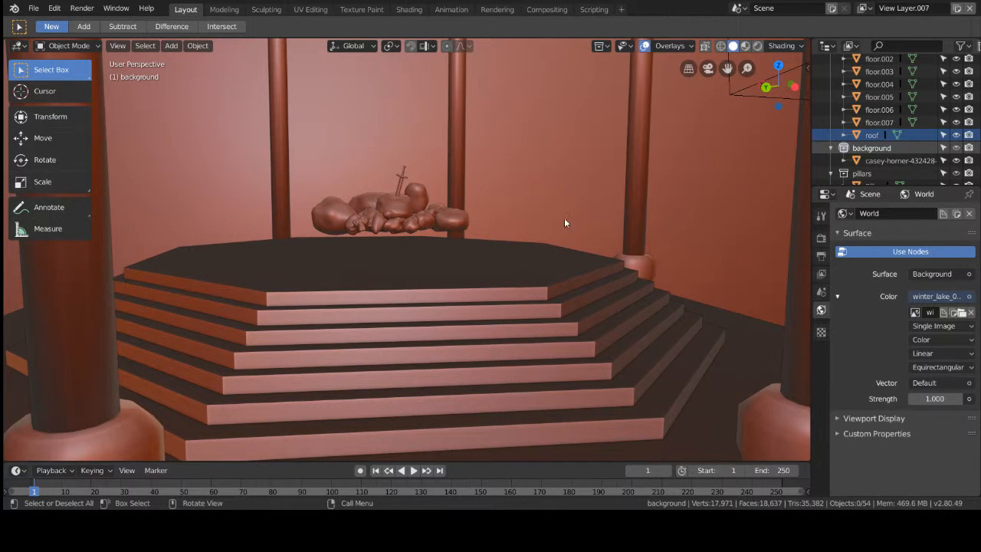
key("z")
left_click(558, 273)
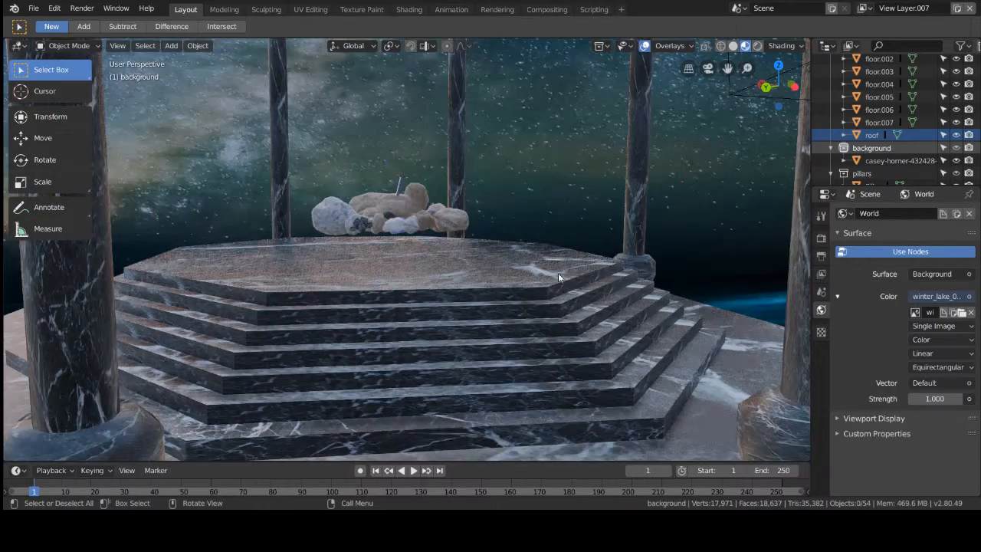
Select all the rocks and the sword in wireframe shading, and return the viewport to LookDev shading.
middle_click_drag(321, 188, 342, 177)
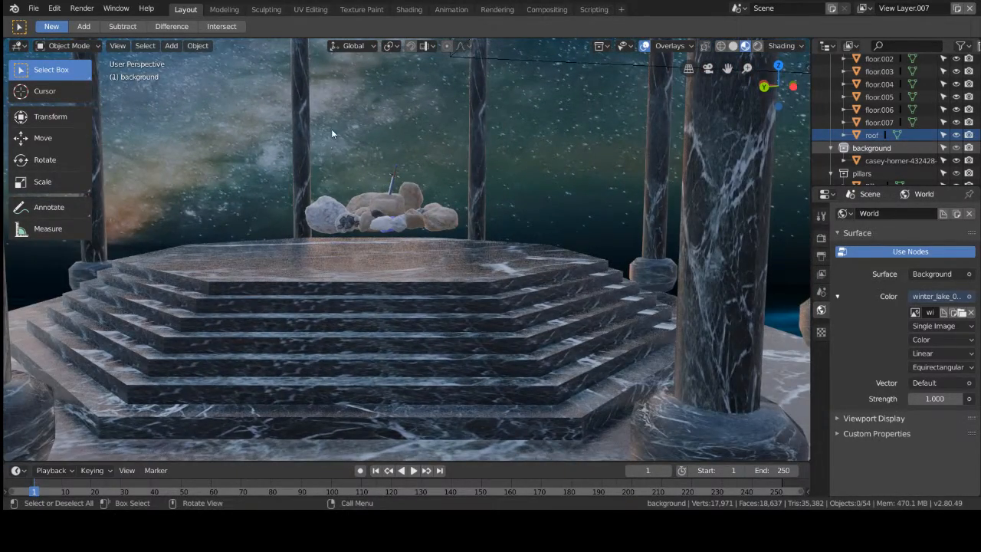
key("z")
left_click(286, 133)
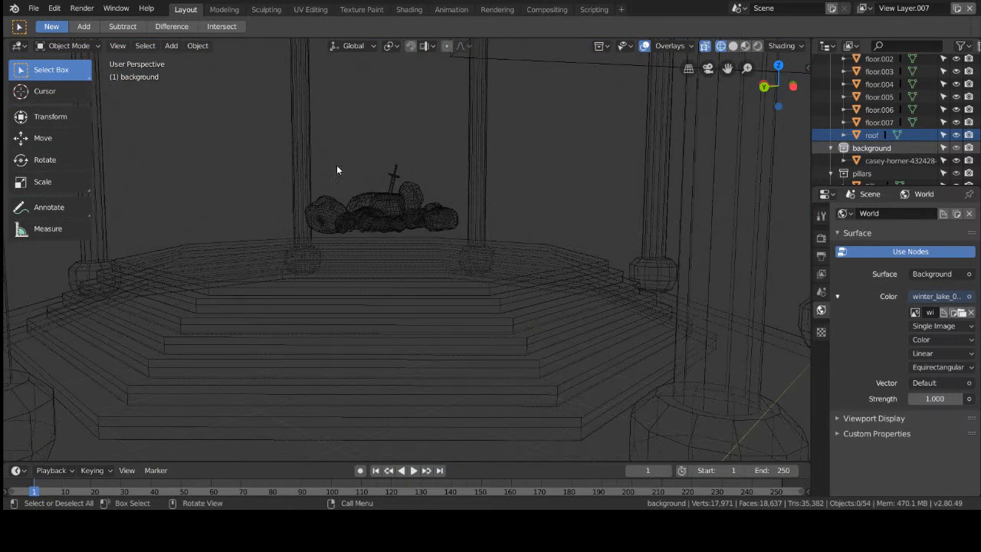
middle_click_drag(336, 169, 333, 191)
left_click_drag(317, 205, 495, 357)
left_click_drag(274, 205, 464, 377)
left_click(501, 356)
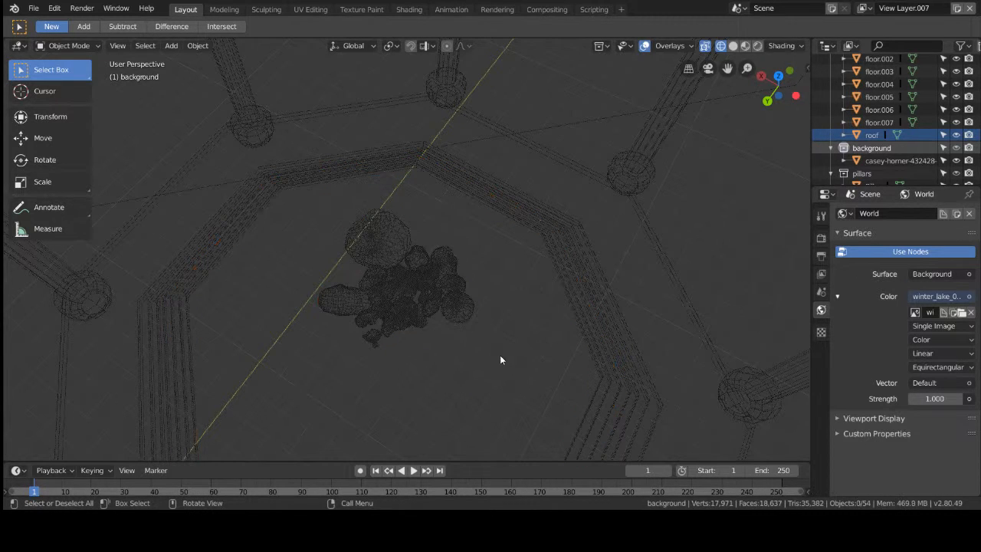
left_click_drag(318, 239, 459, 340)
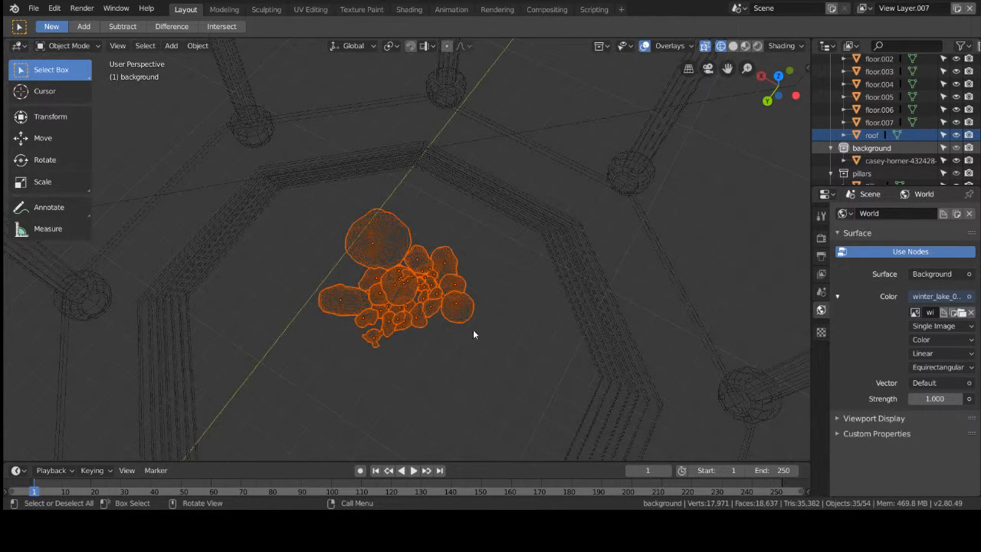
key("z")
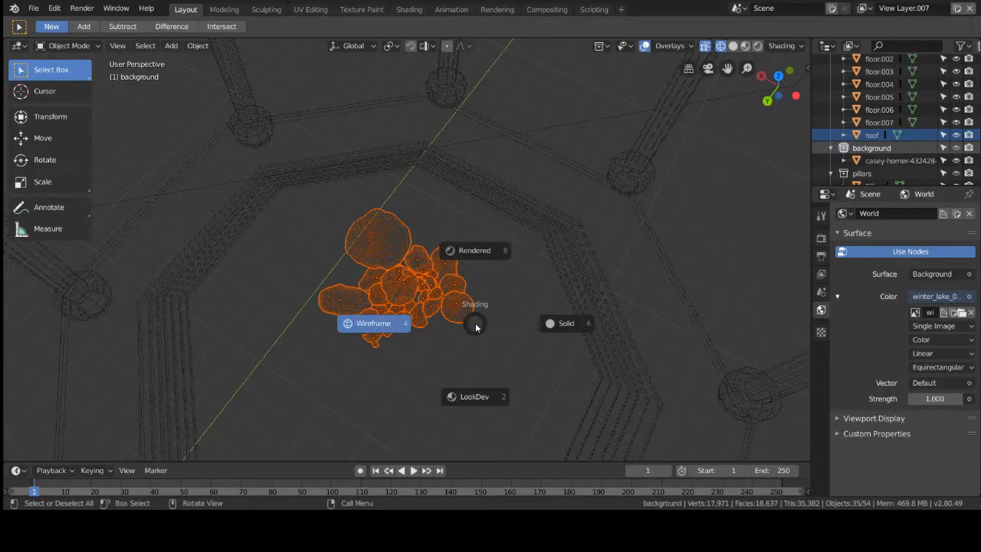
left_click(481, 395)
Lower the rocks and sword 1.56 m along Z onto the top floor step and deselect them.
scroll(500, 368, "down", 4)
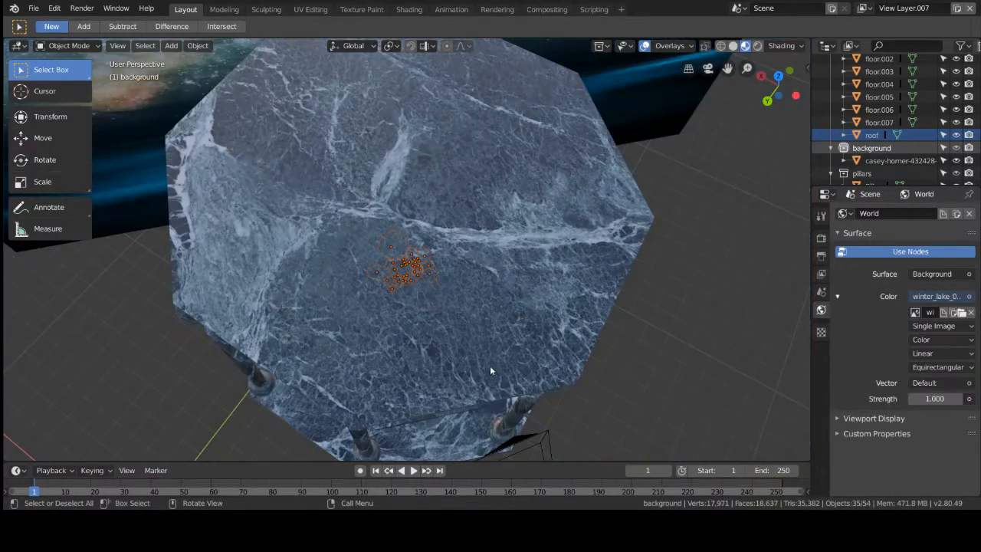
middle_click_drag(483, 355, 352, 315)
scroll(368, 310, "up", 6)
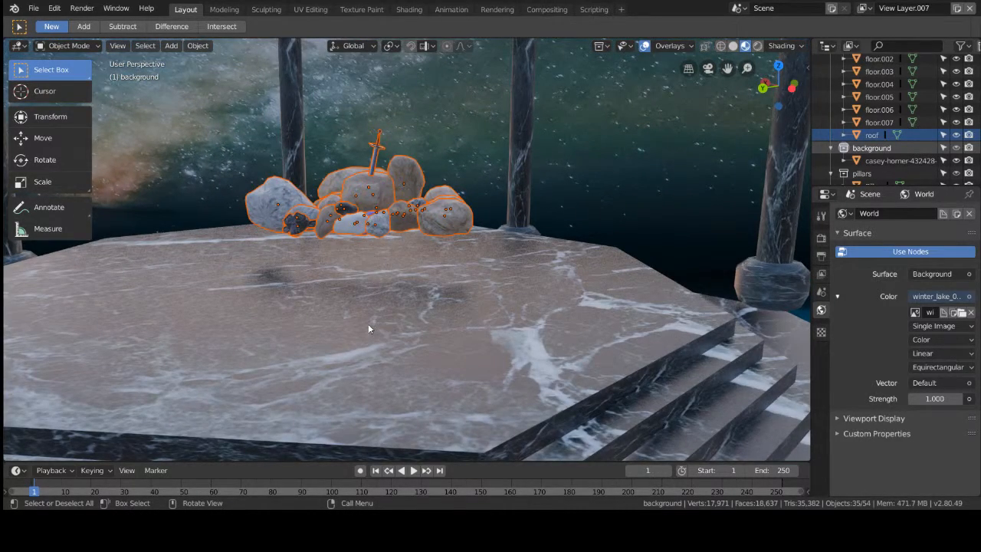
key("g")
key("z")
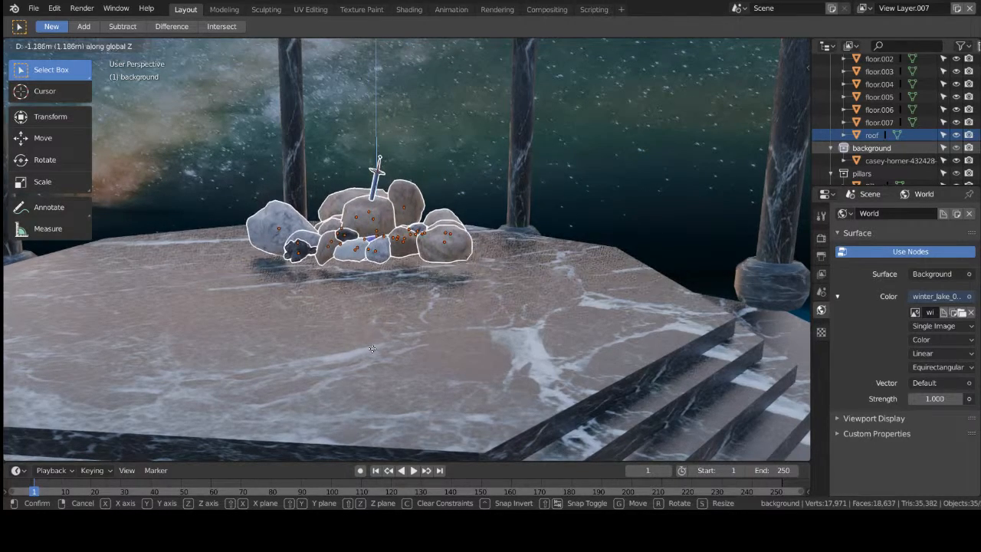
left_click(373, 355)
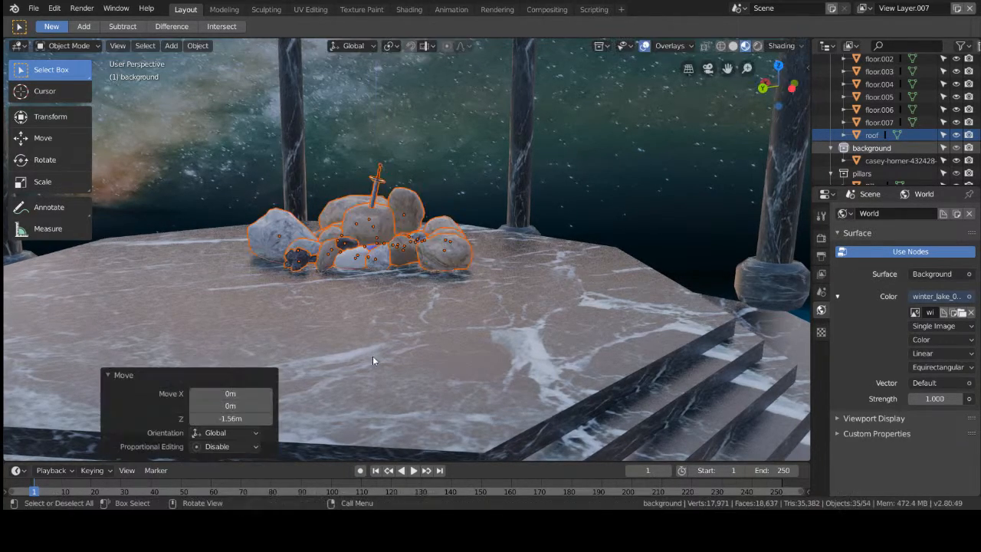
left_click(632, 235)
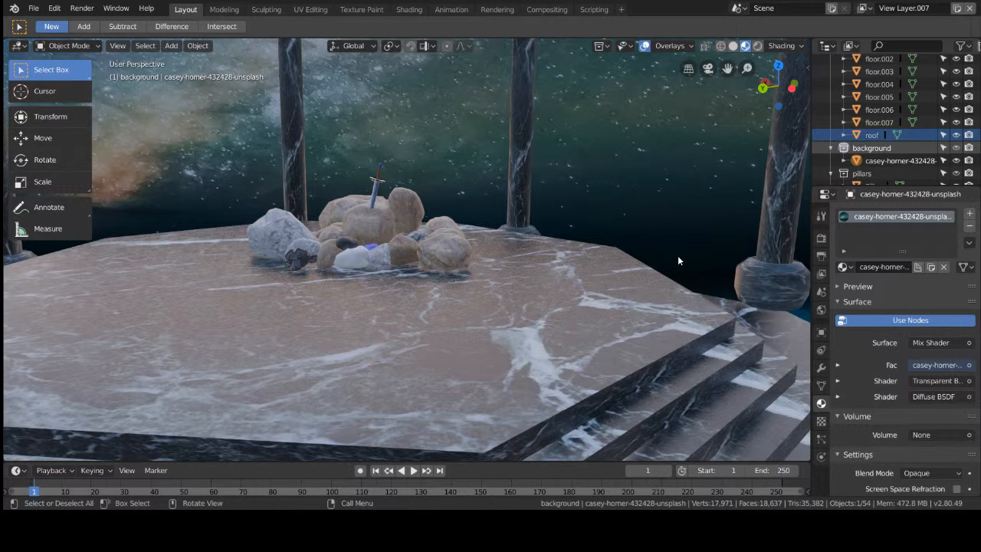
Save the sword2.2.blend file and render a still image of the scene.
left_click(82, 8)
key("ctrl+s")
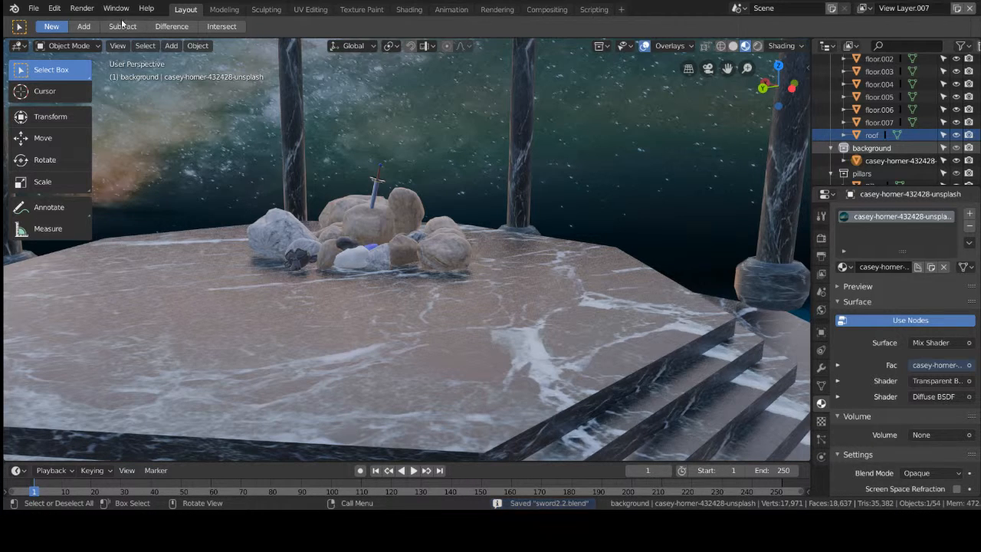
left_click(86, 10)
left_click(99, 24)
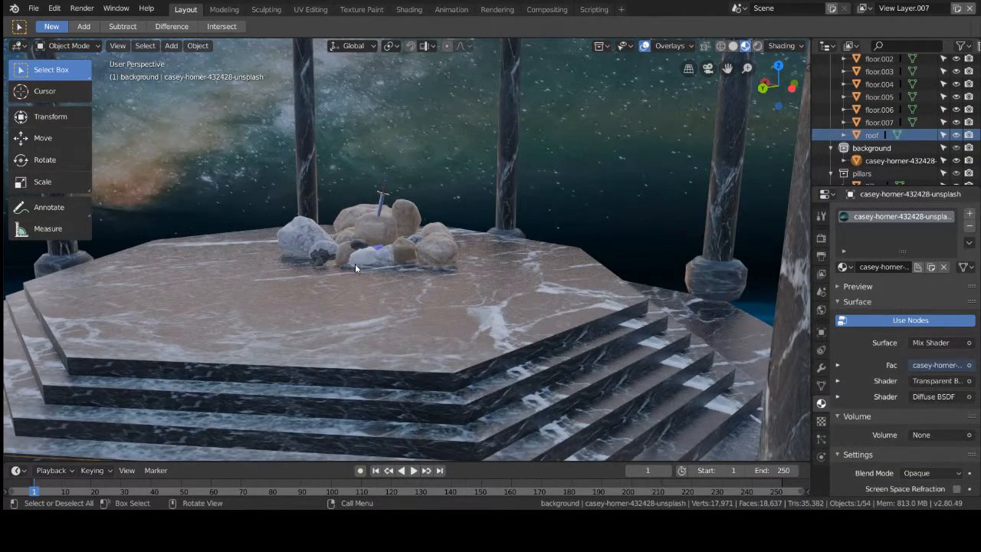
Align the camera to a frontal view and pull it back to frame the rocks, steps and pillars, finishing outside camera view.
middle_click_drag(359, 256, 417, 329)
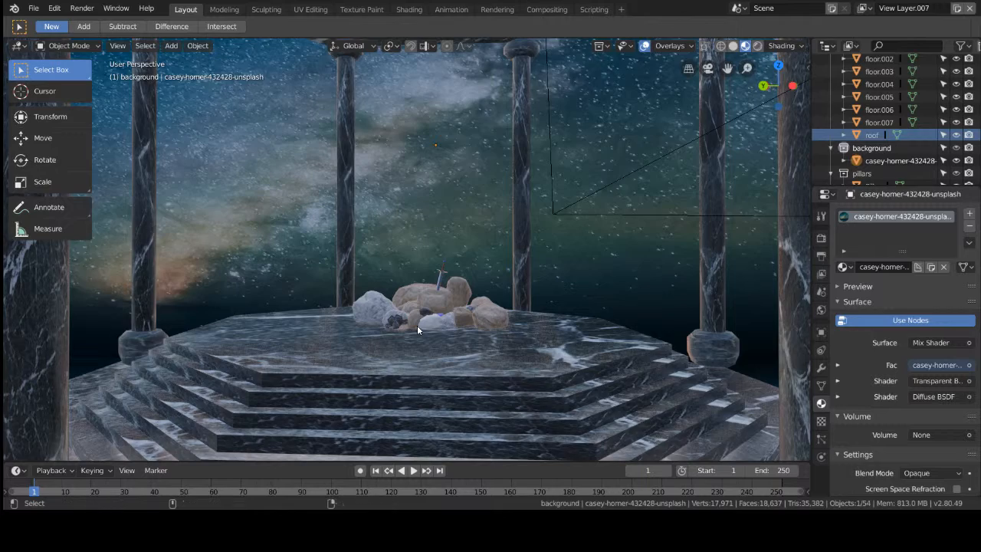
key("ctrl+alt+KP_0")
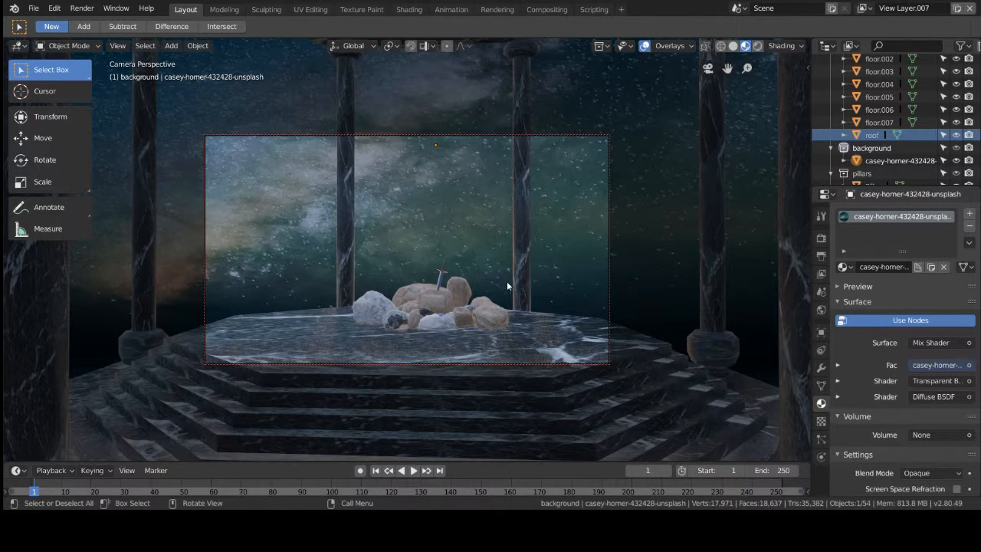
mouse_move(506, 281)
middle_mouse_down()
mouse_move(506, 311)
mouse_move(507, 297)
middle_mouse_up()
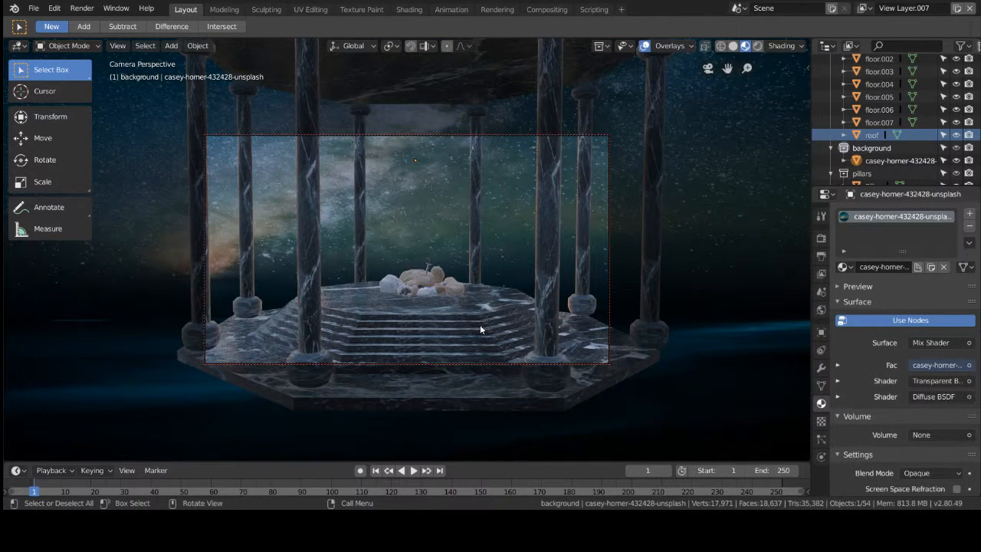
key("KP_0")
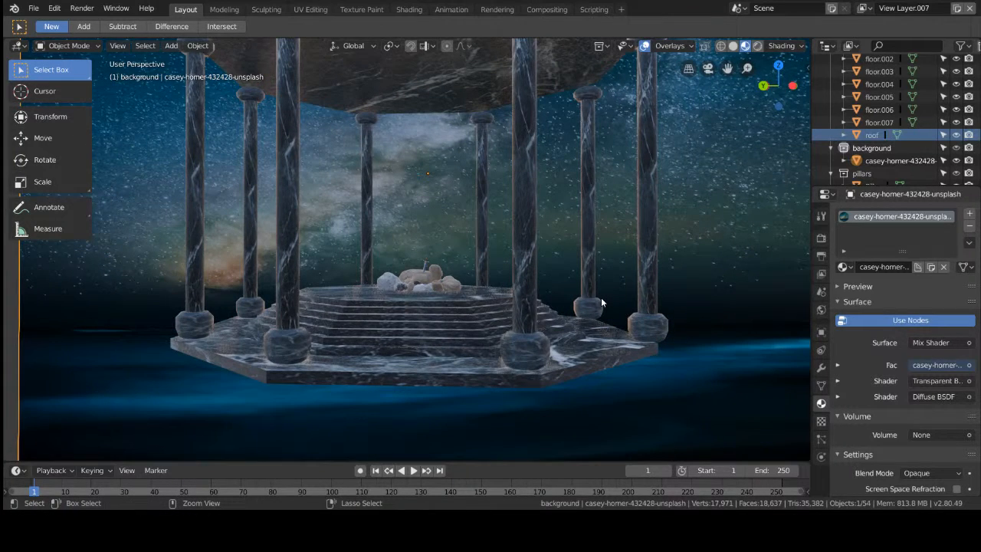
Save the file again and render a still image from the repositioned camera.
key("ctrl+s")
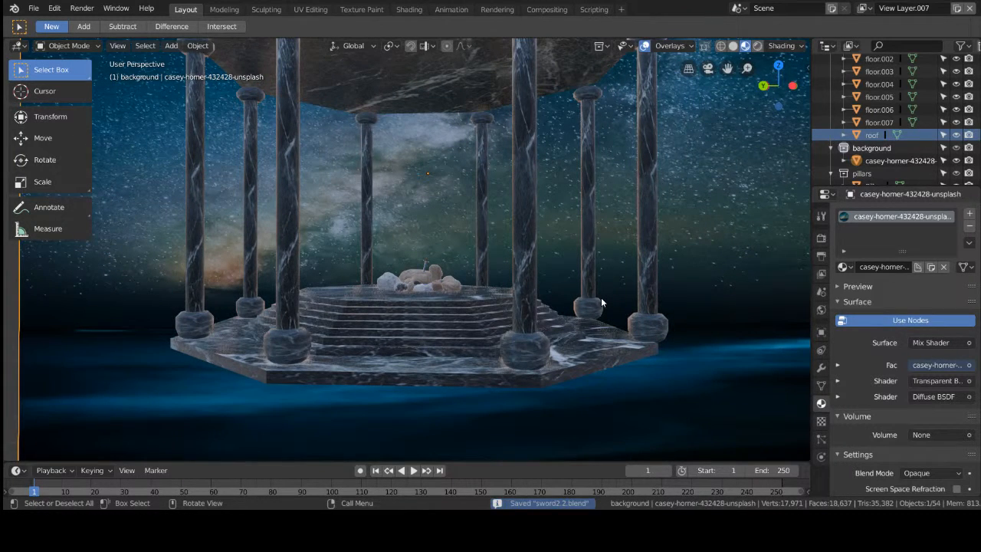
left_click(98, 10)
left_click(84, 23)
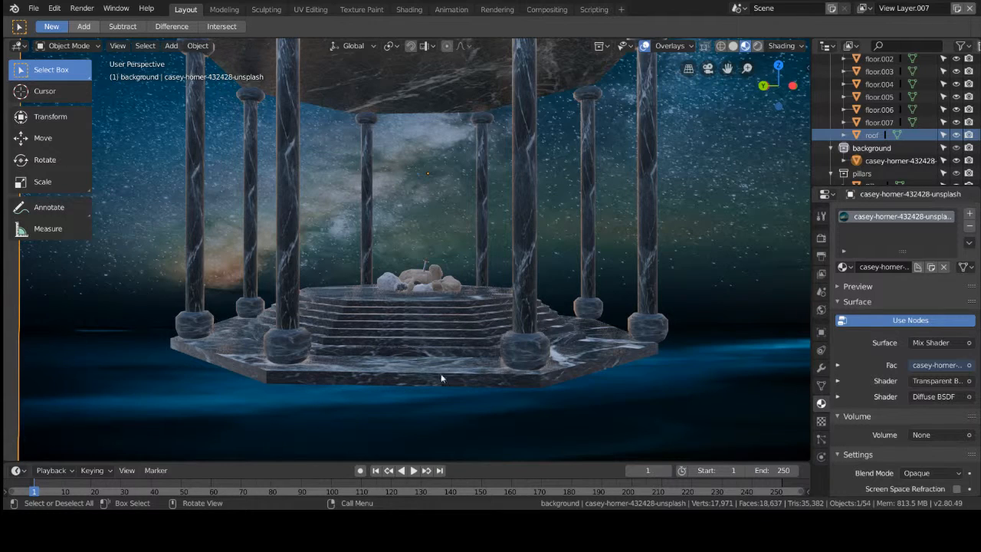
scroll(505, 298, "down", 2)
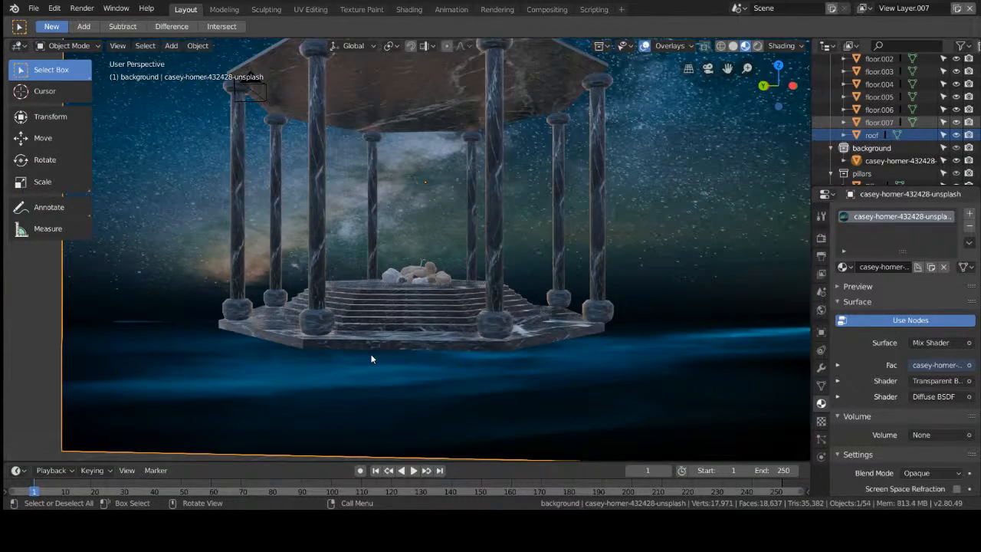
scroll(365, 397, "up", 2)
mouse_move(373, 404)
middle_mouse_down()
mouse_move(392, 405)
mouse_move(375, 406)
middle_mouse_up()
scroll(374, 406, "down", 2)
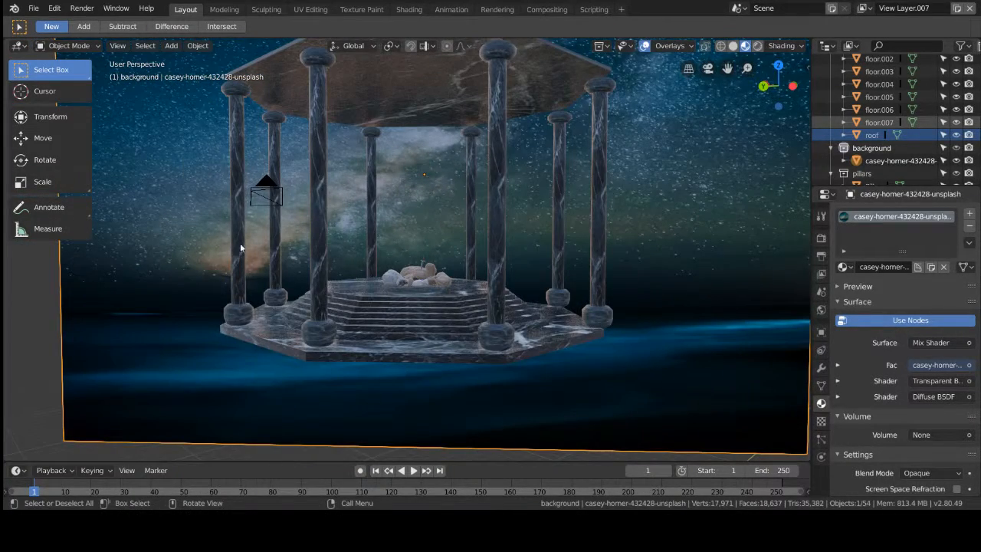